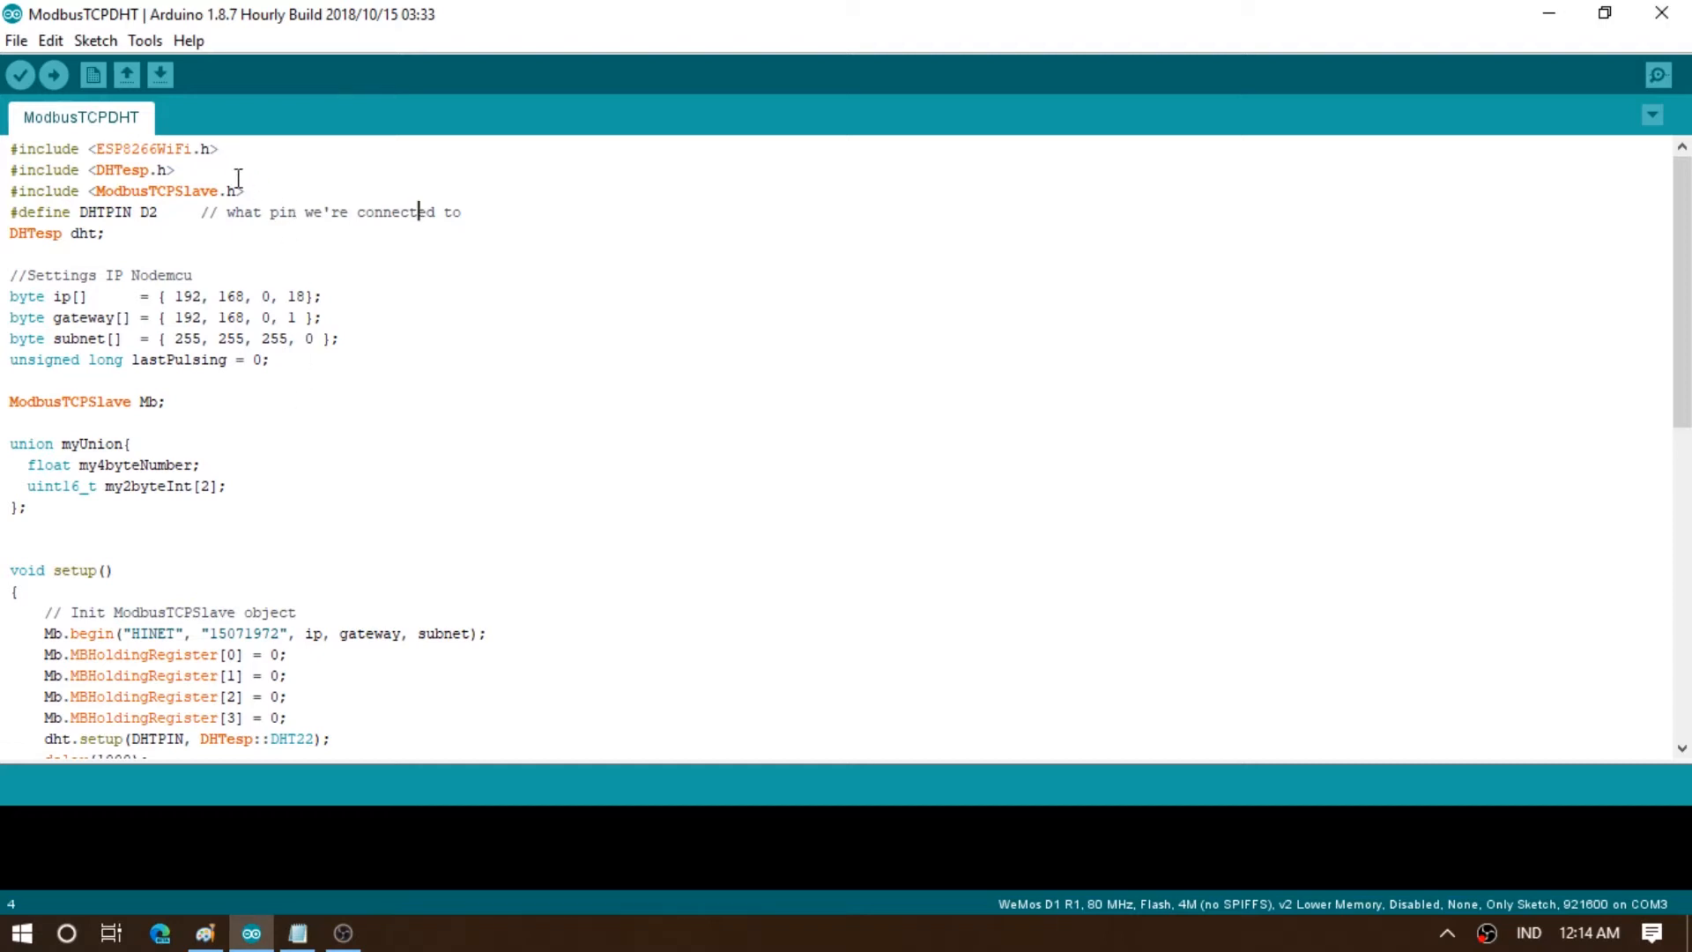
Examine the ModbusTCPDHT sketch's IP settings, setup and loop code, together with the Node-RED, Arduino and DHT11 wiring diagram in Paint
scroll(236, 203, down, 6)
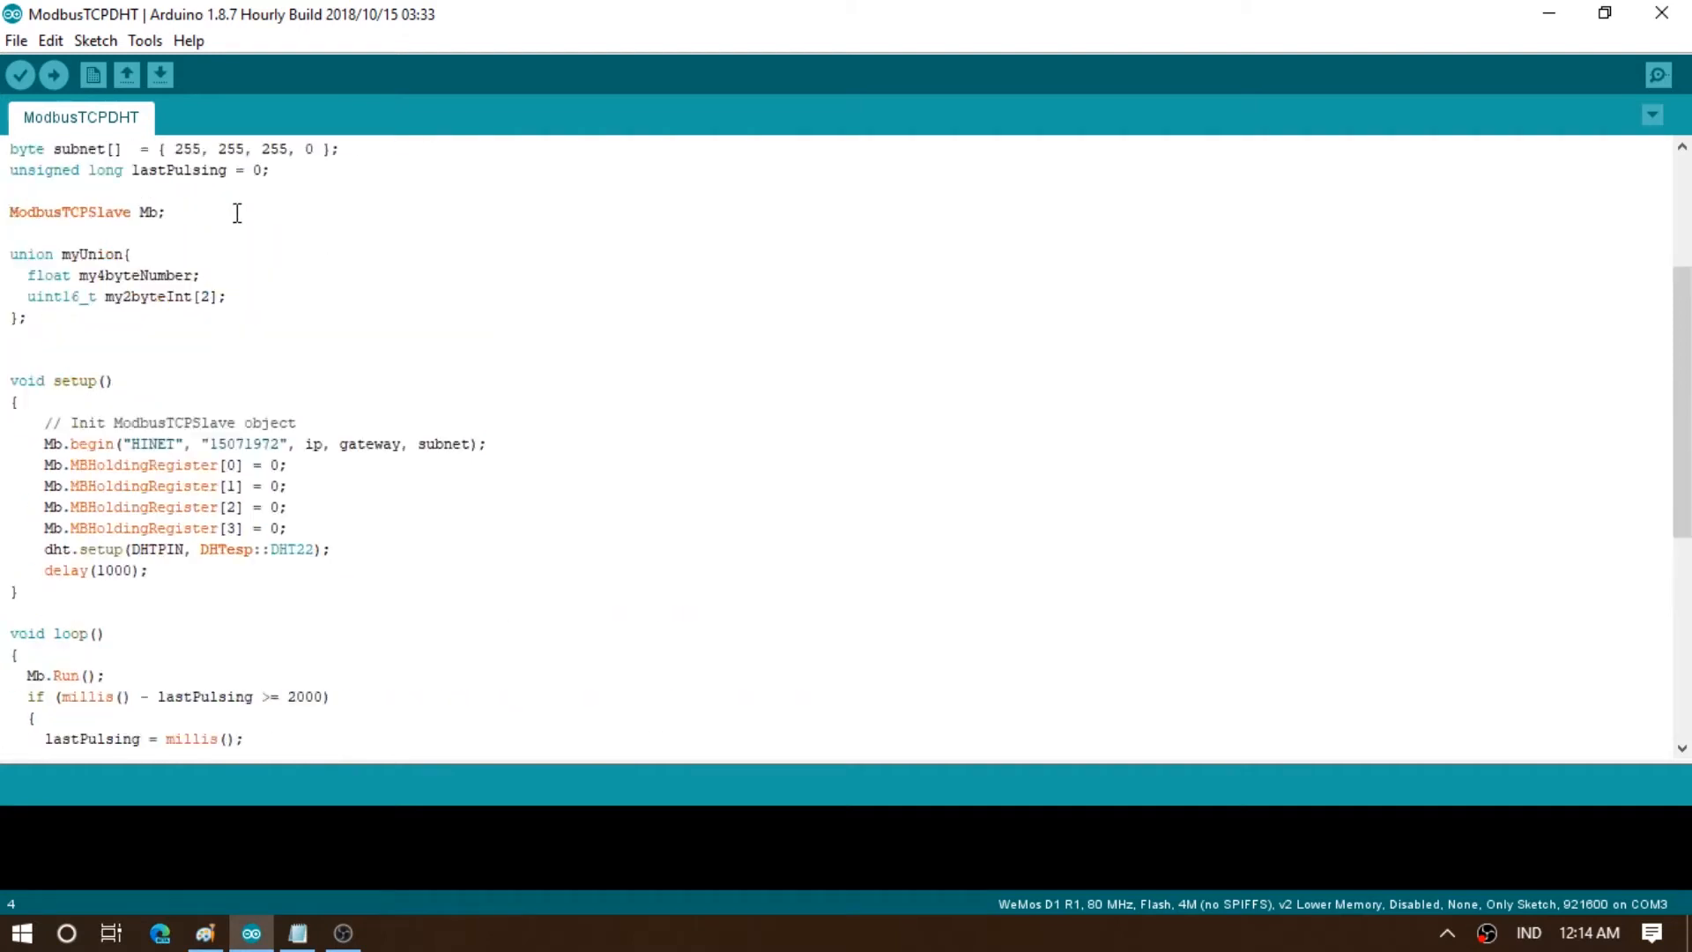
scroll(237, 213, up, 5)
scroll(238, 212, up, 1)
scroll(237, 212, down, 1)
scroll(237, 212, up, 1)
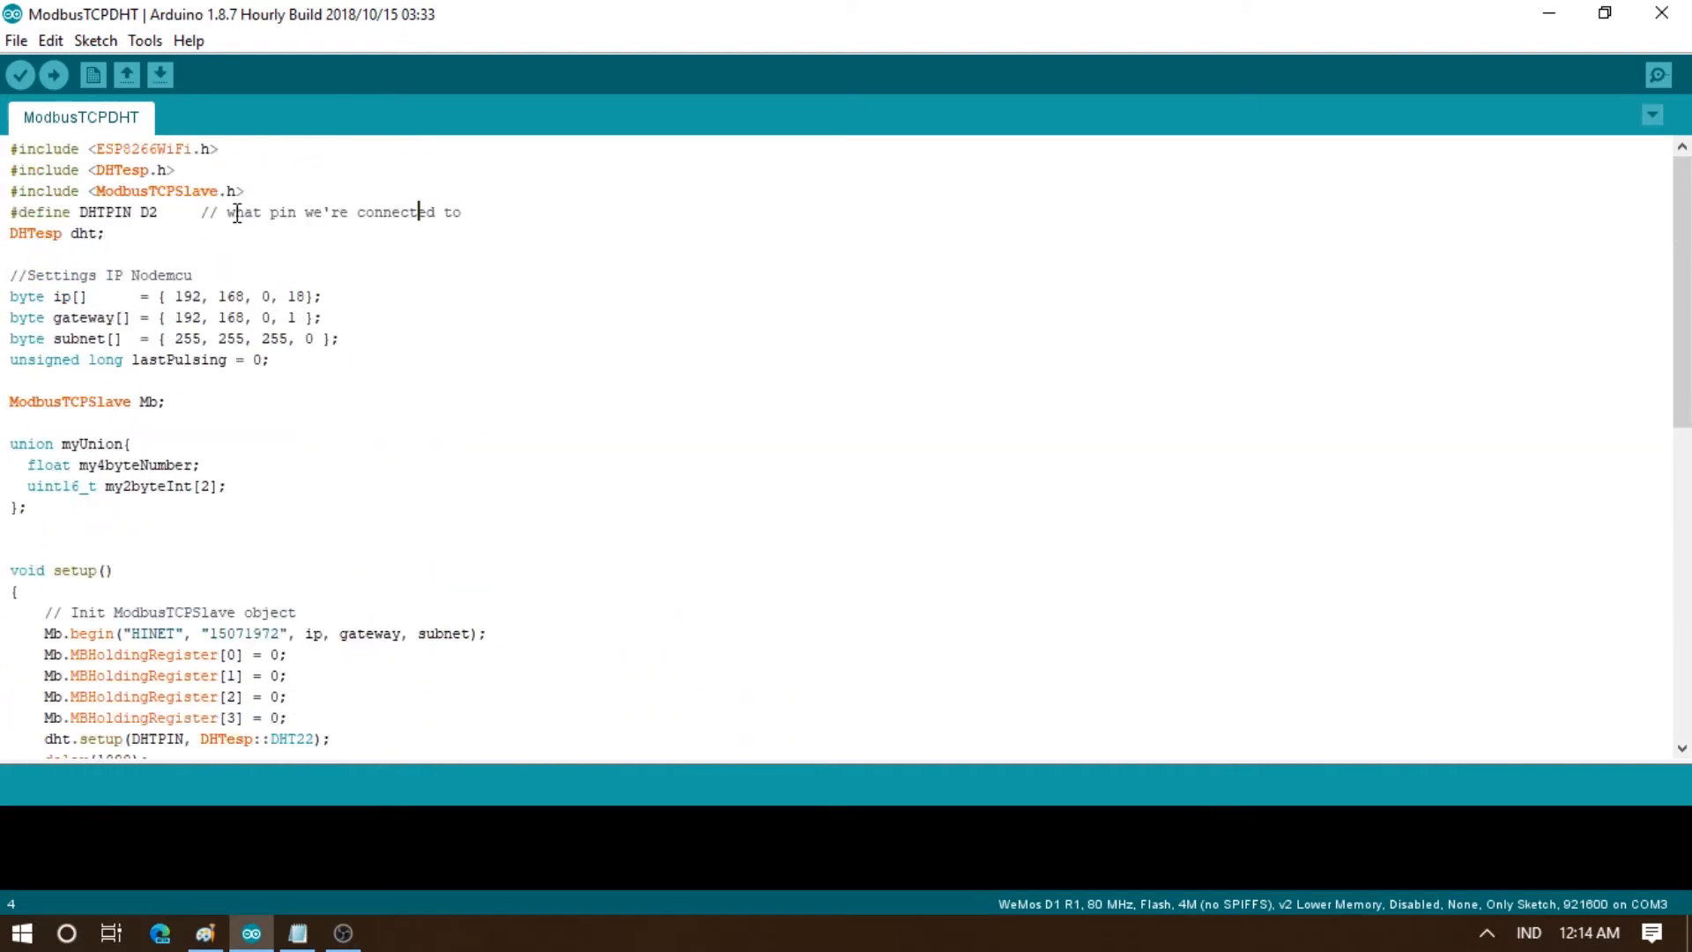
click(205, 933)
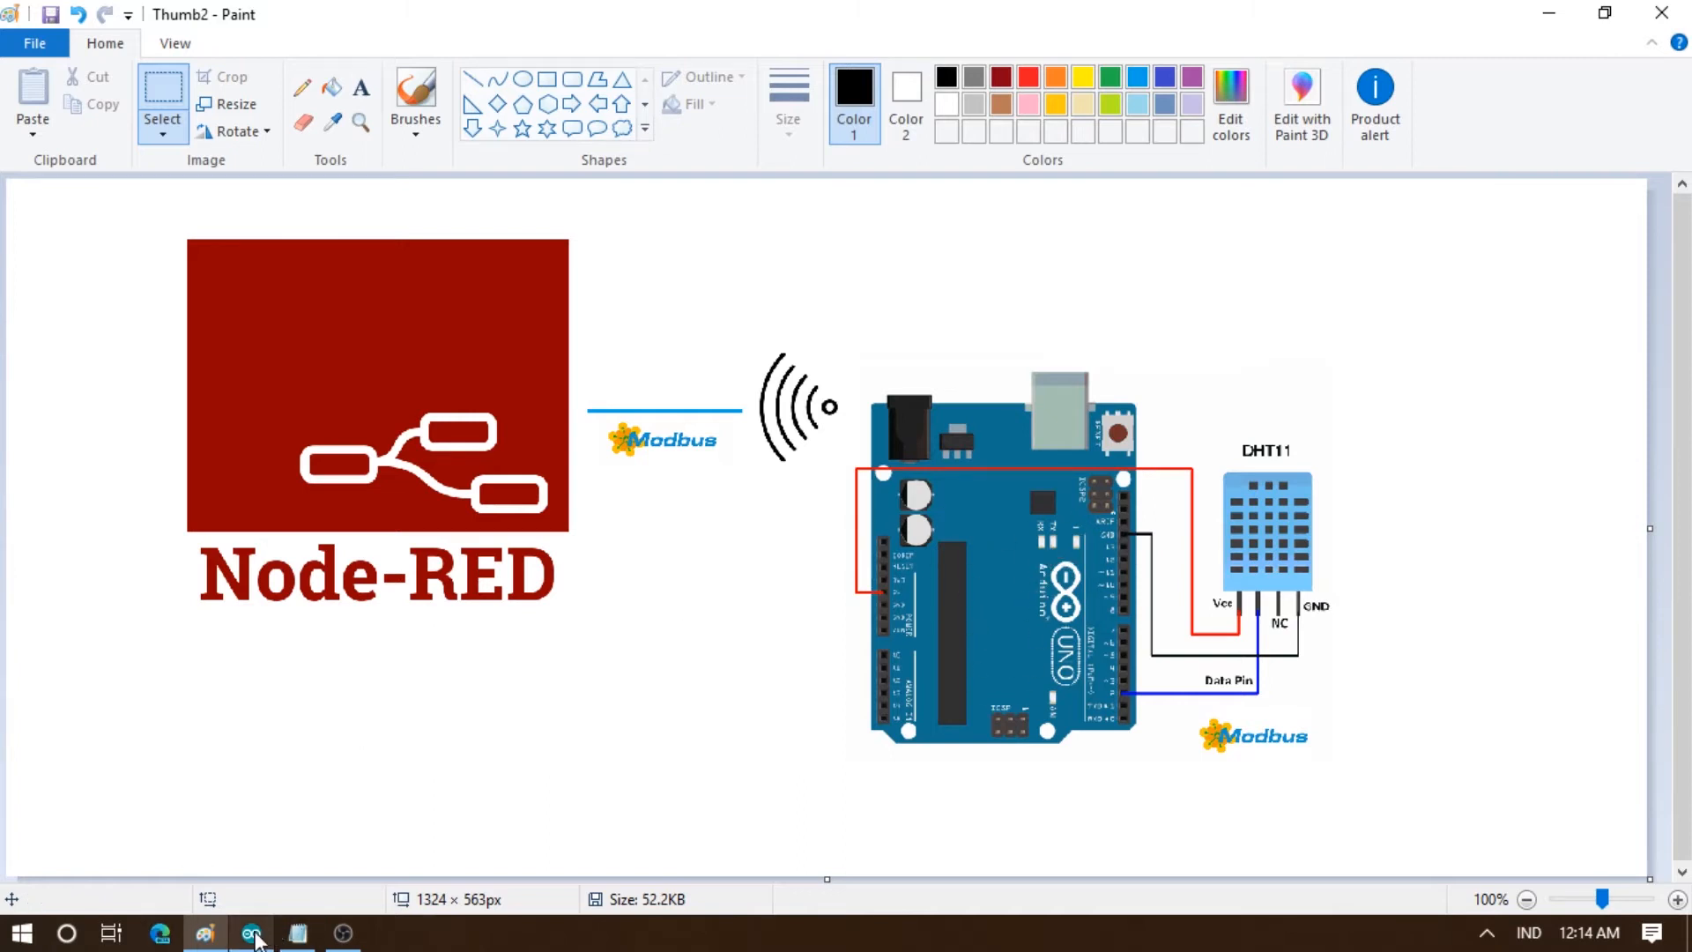
click(252, 935)
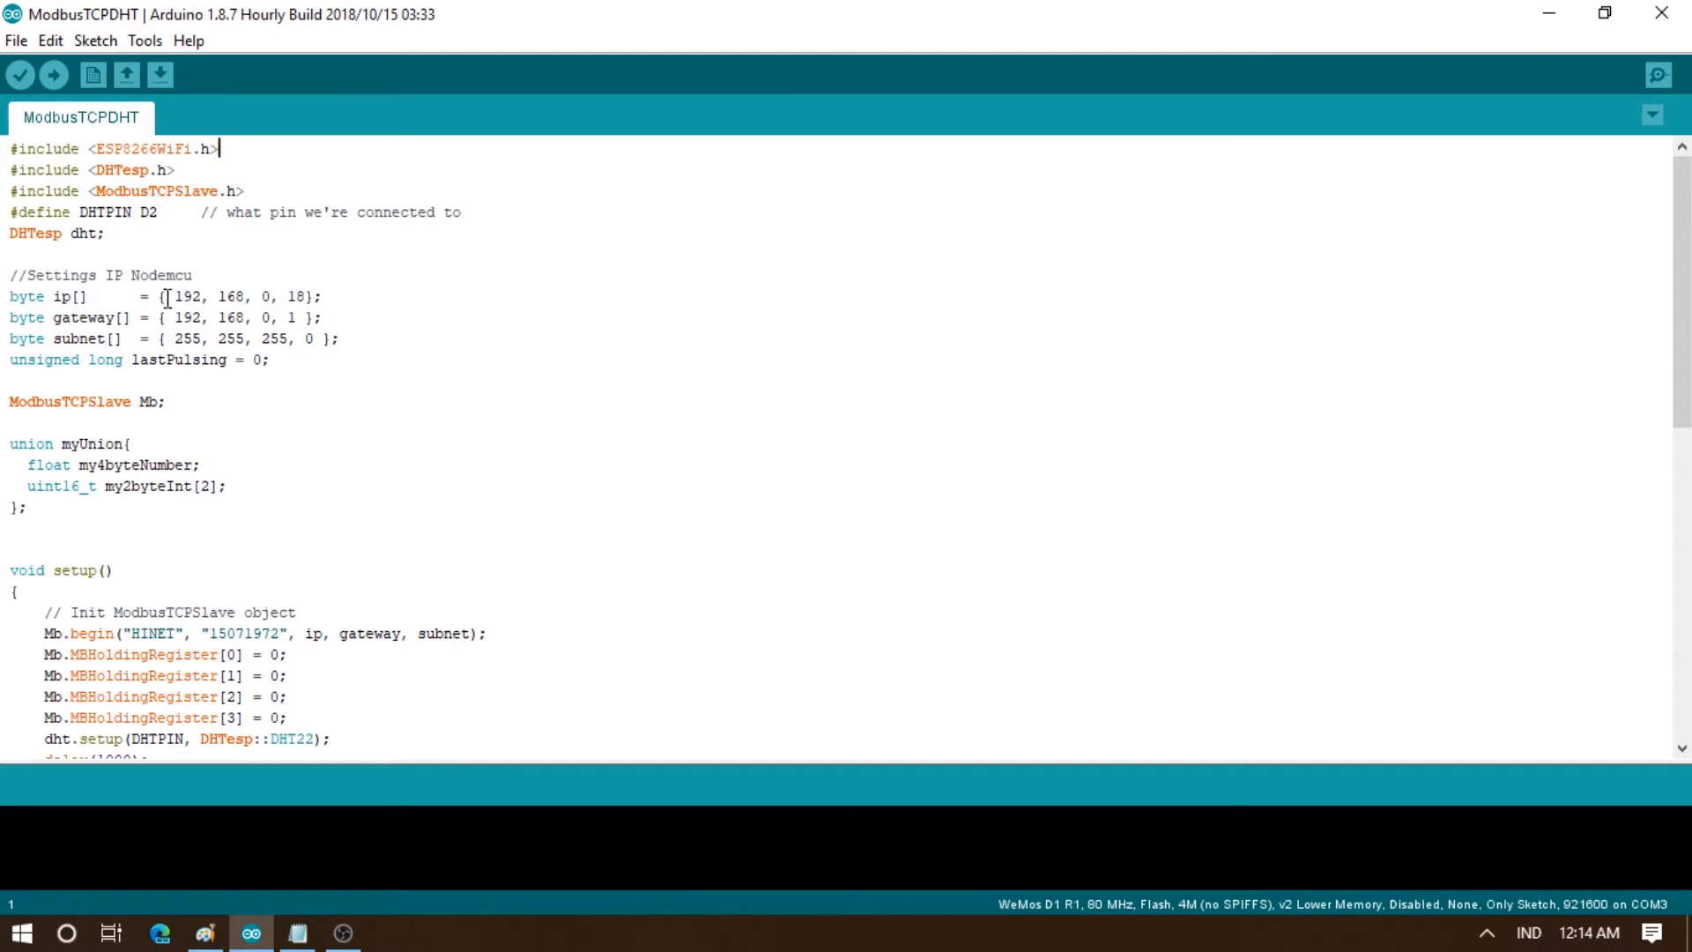
drag(173, 296, 307, 297)
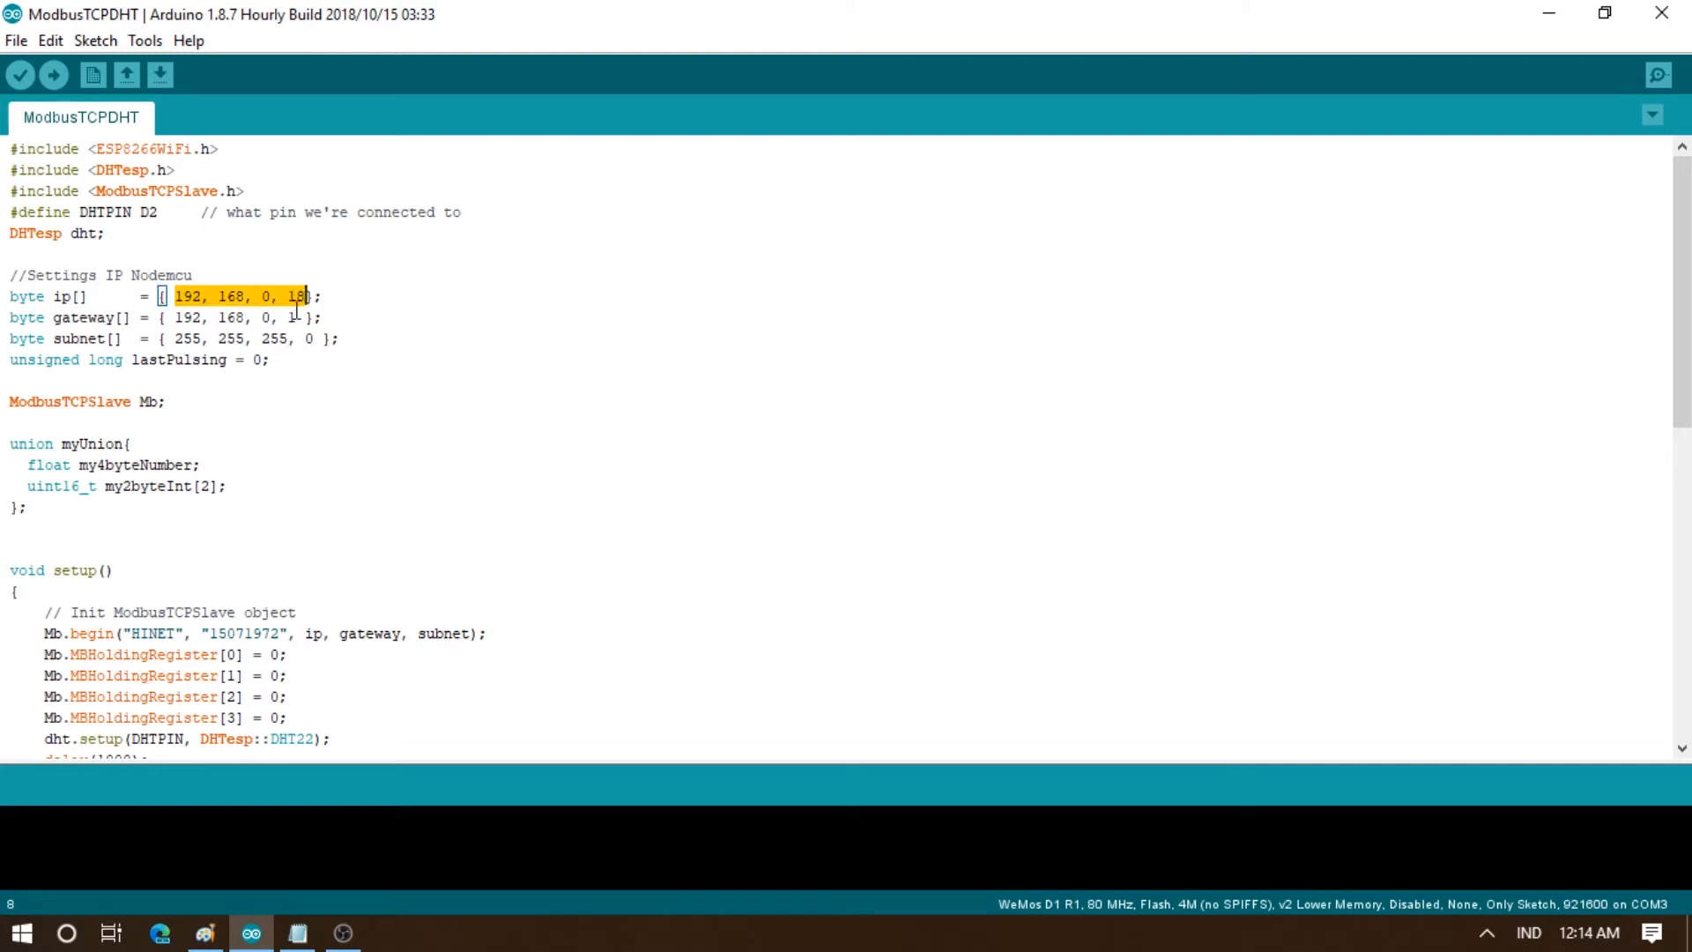
scroll(256, 377, down, 3)
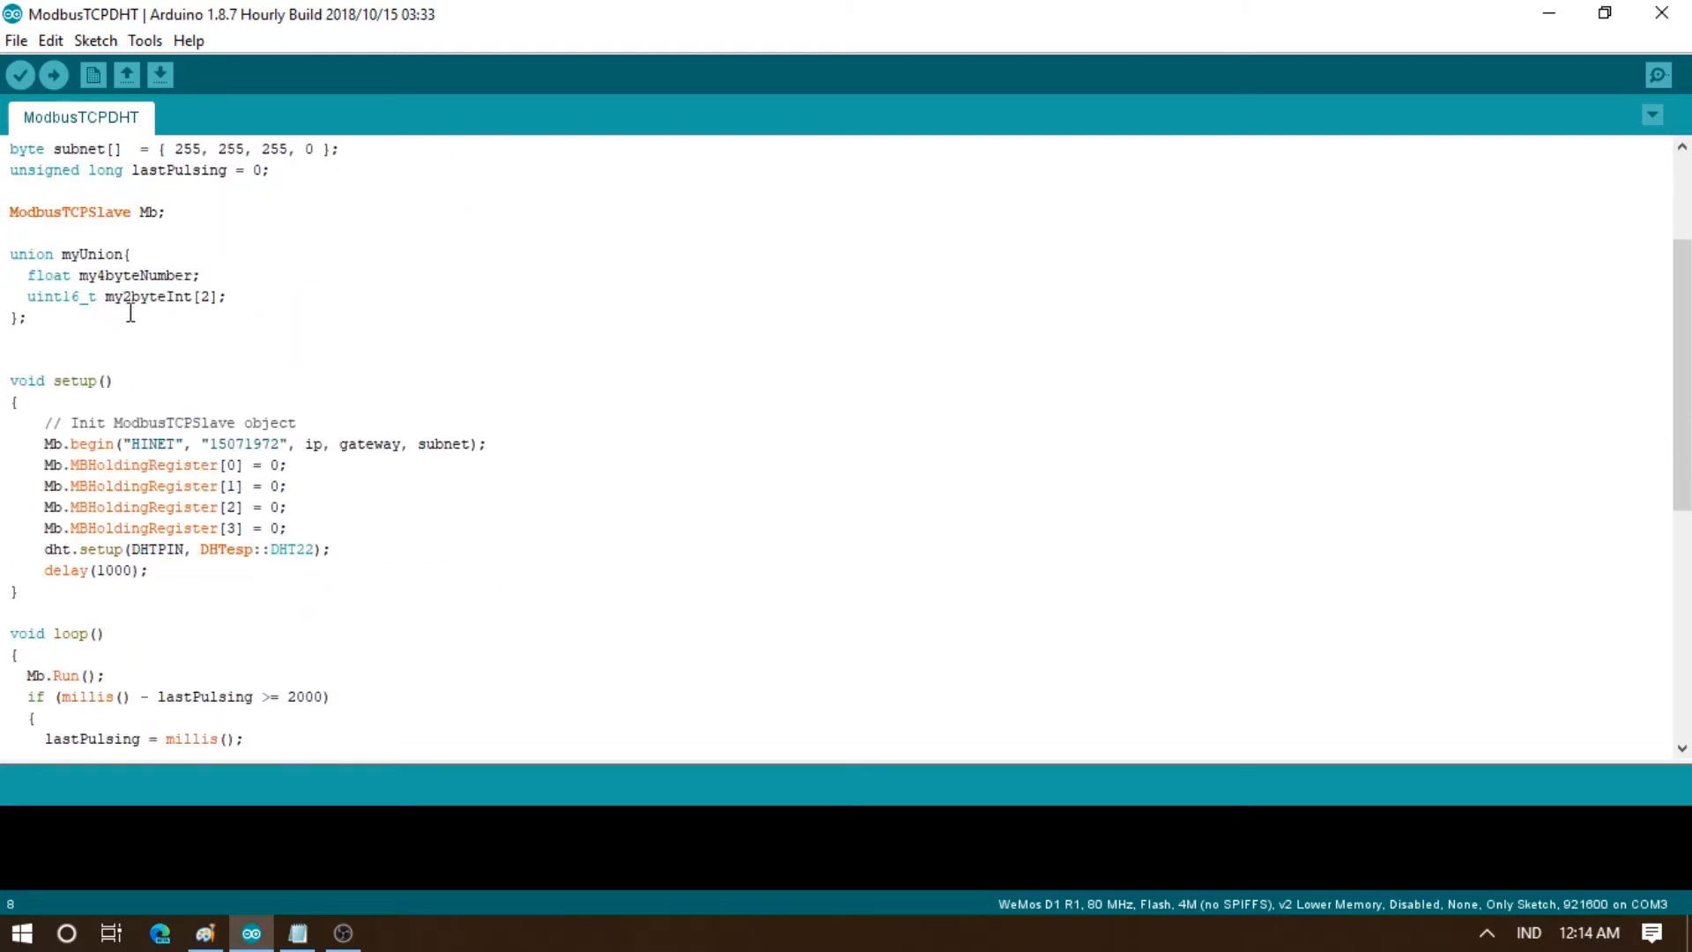
scroll(124, 388, down, 2)
scroll(257, 459, down, 2)
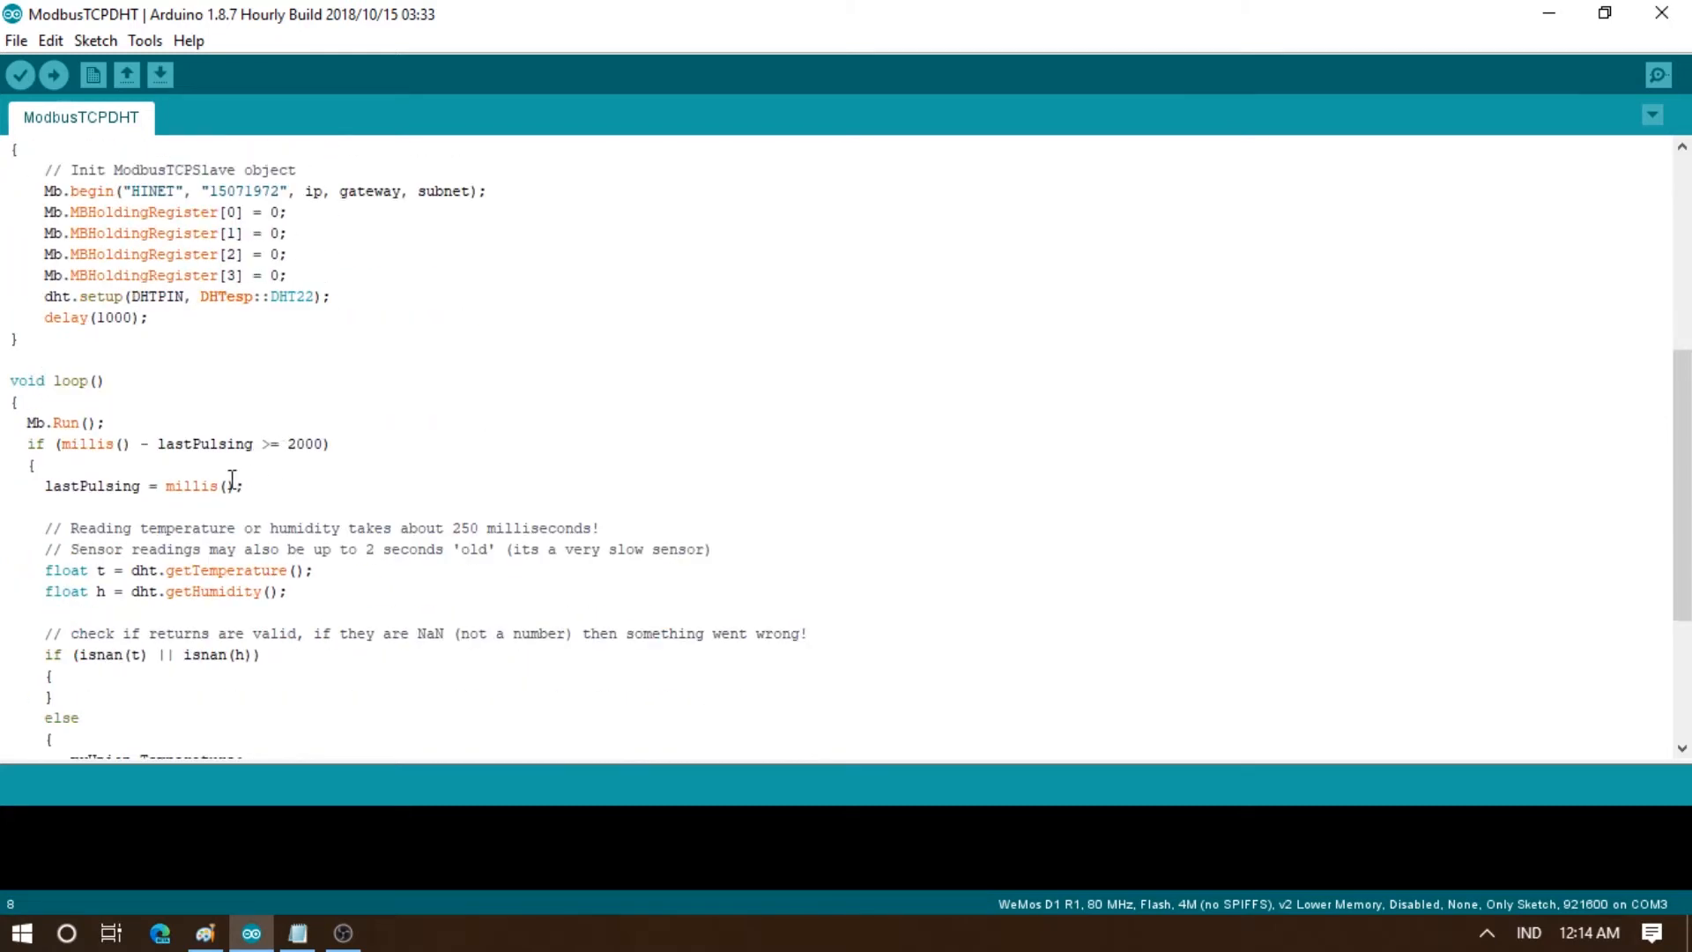
scroll(100, 571, down, 4)
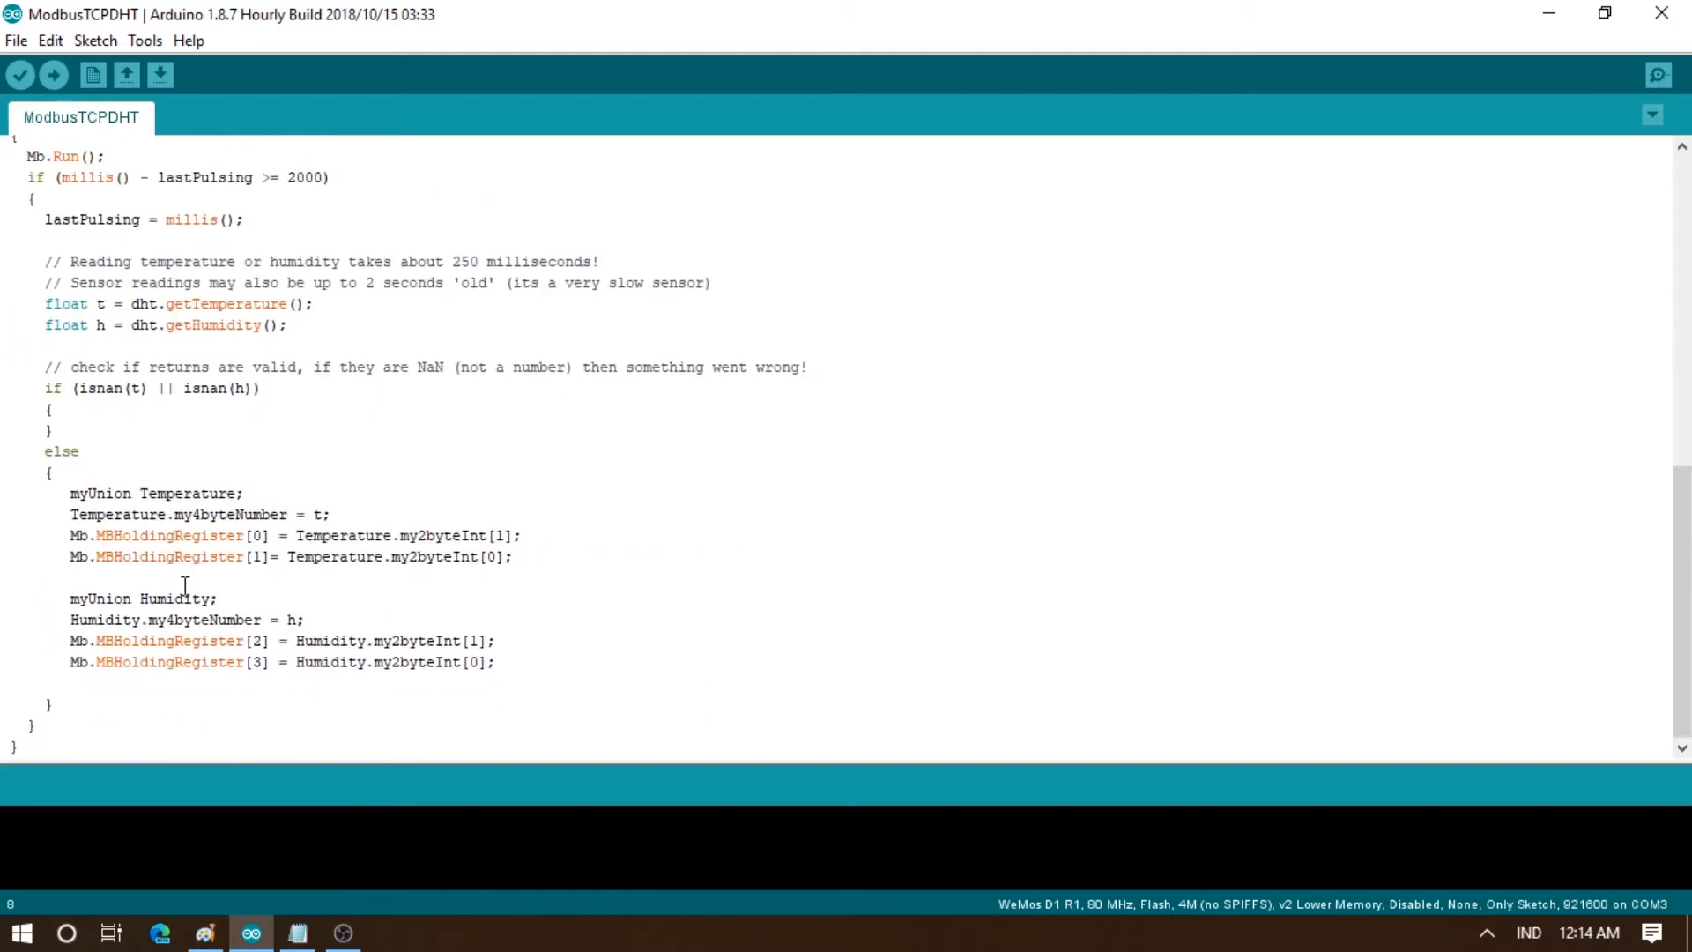
scroll(94, 654, up, 13)
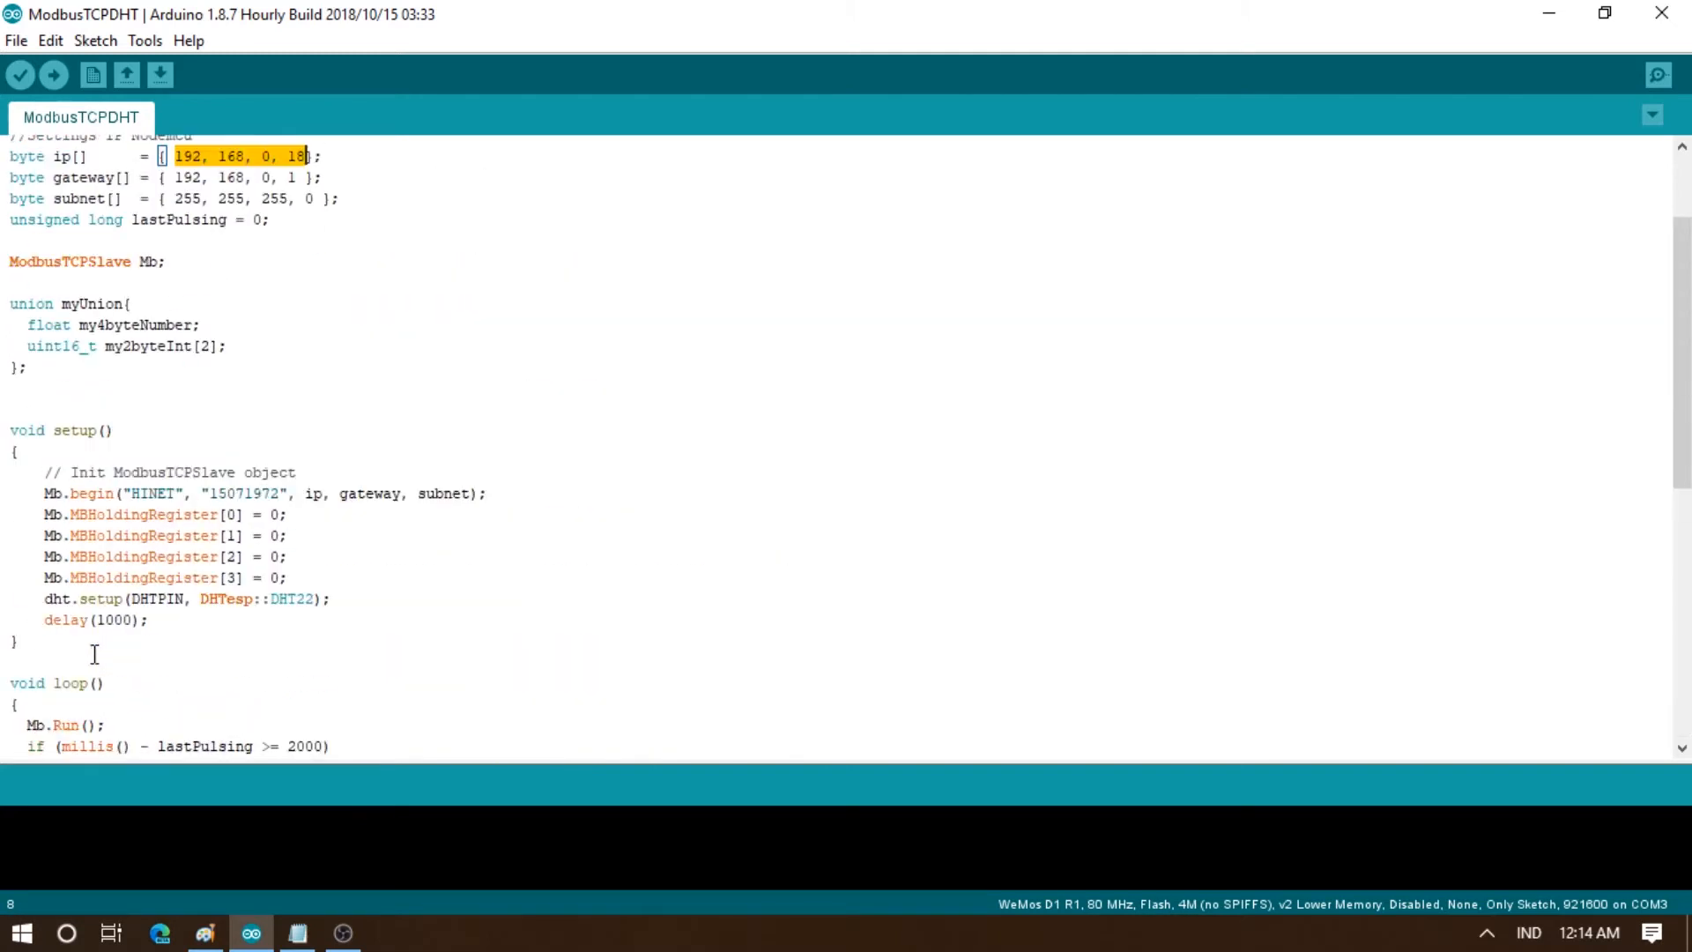
click(206, 933)
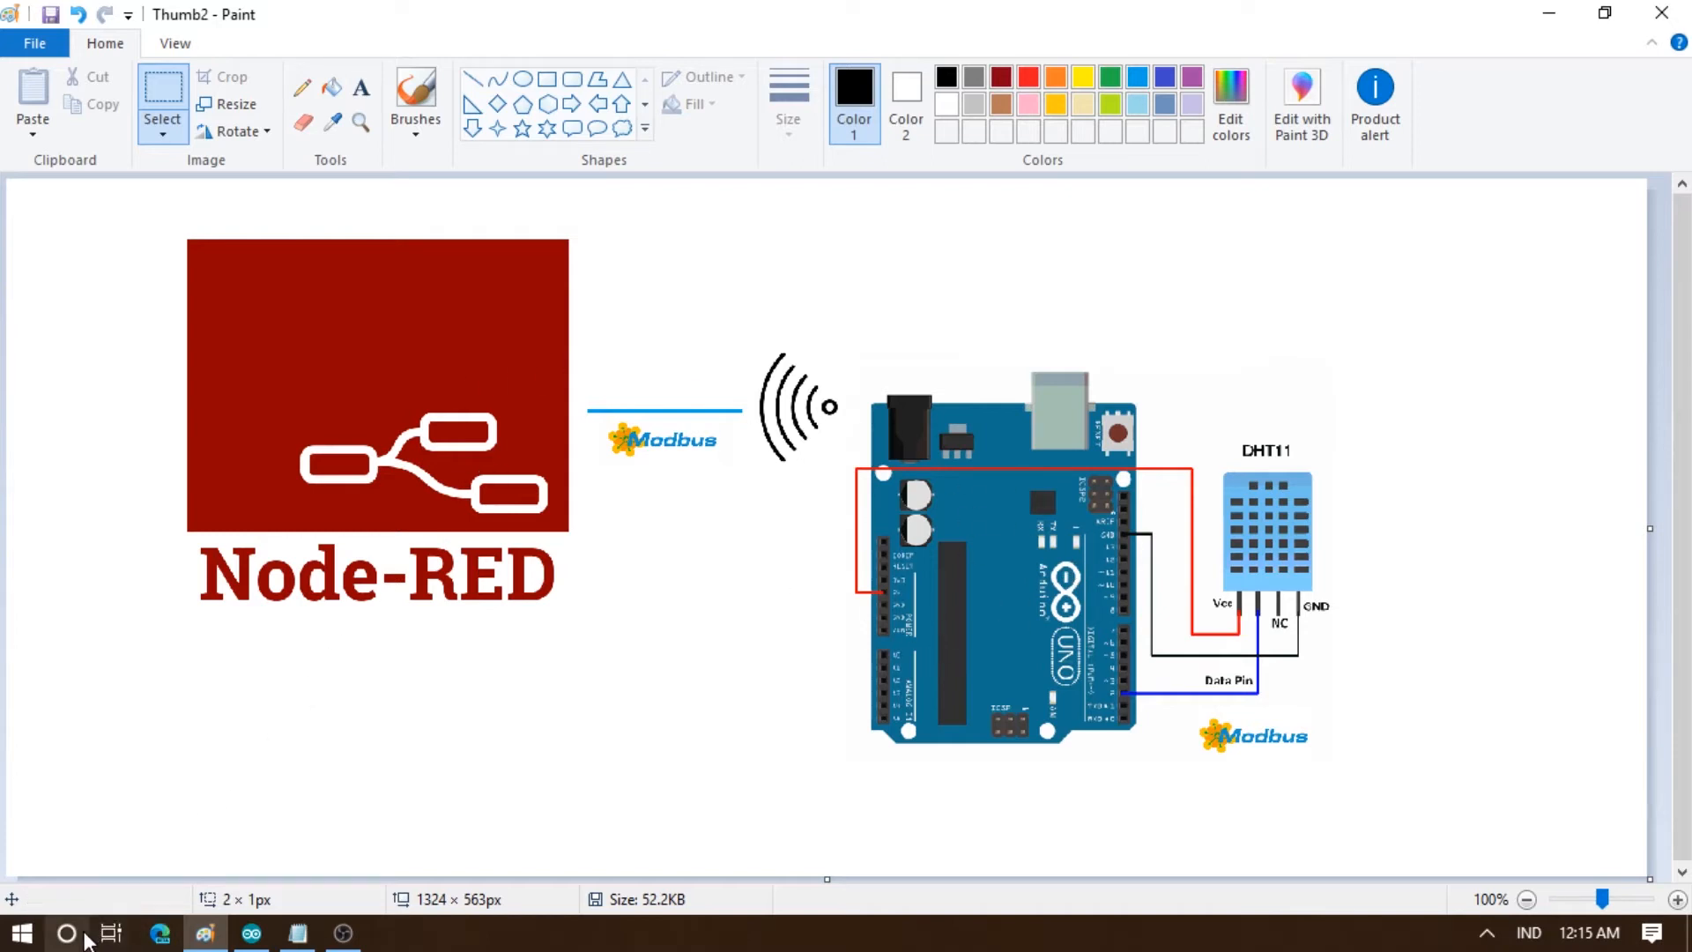
Open Command Prompt and start the Node-RED server with the command node-red
click(79, 937)
text(cmd)
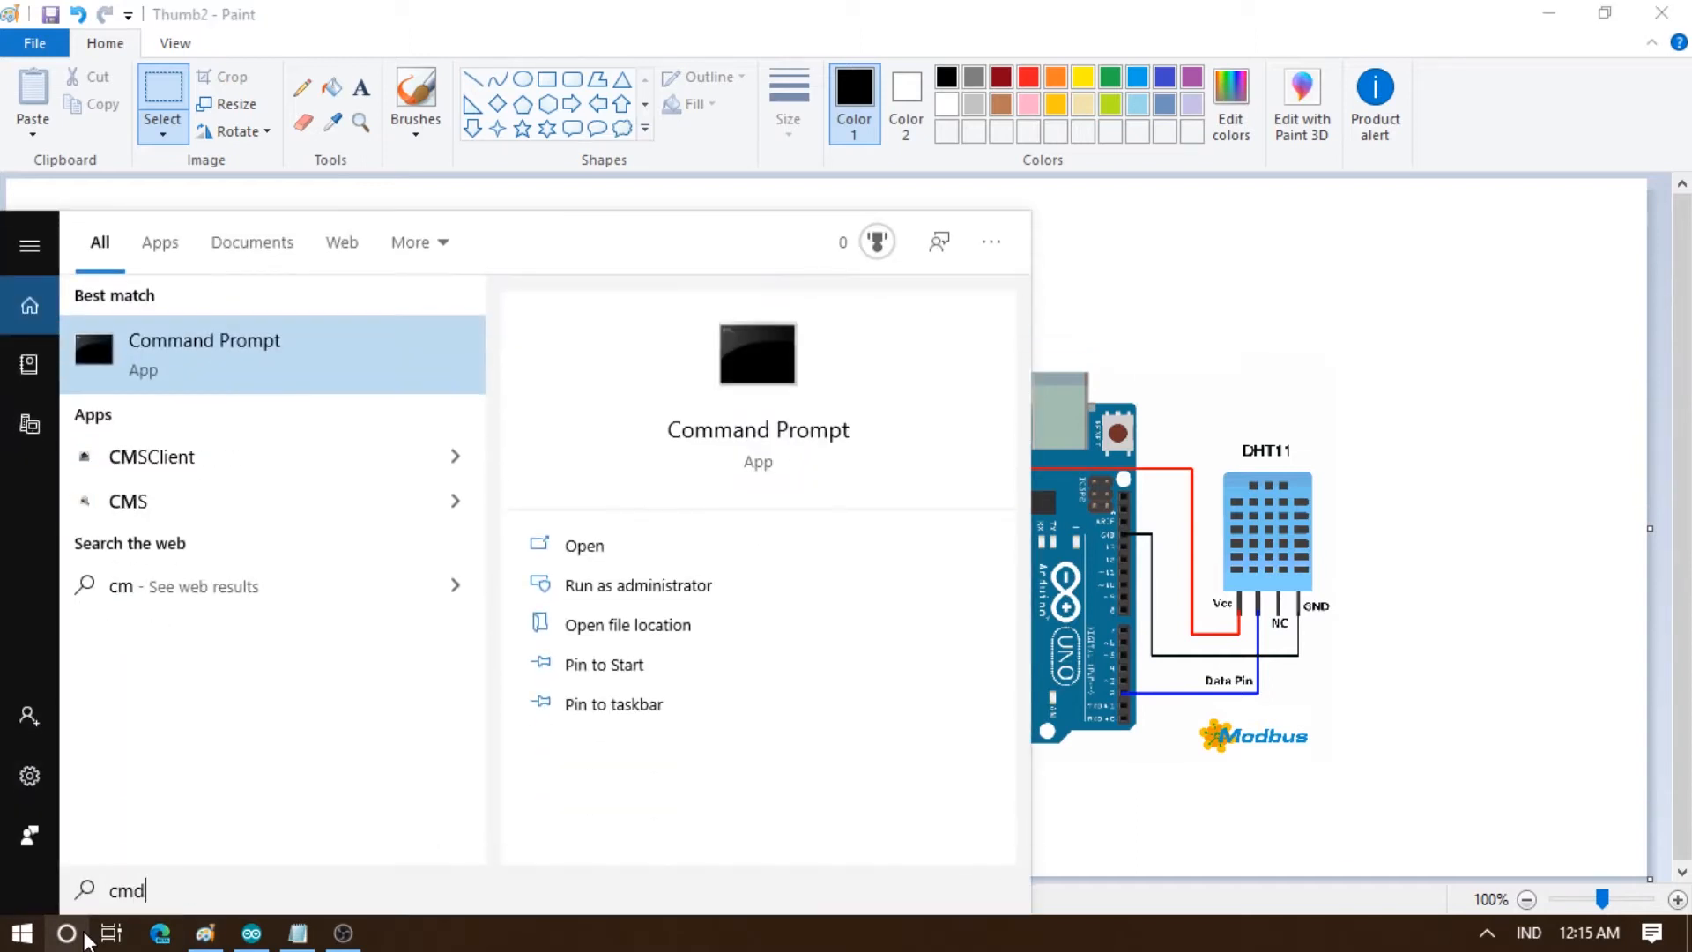
key(Return)
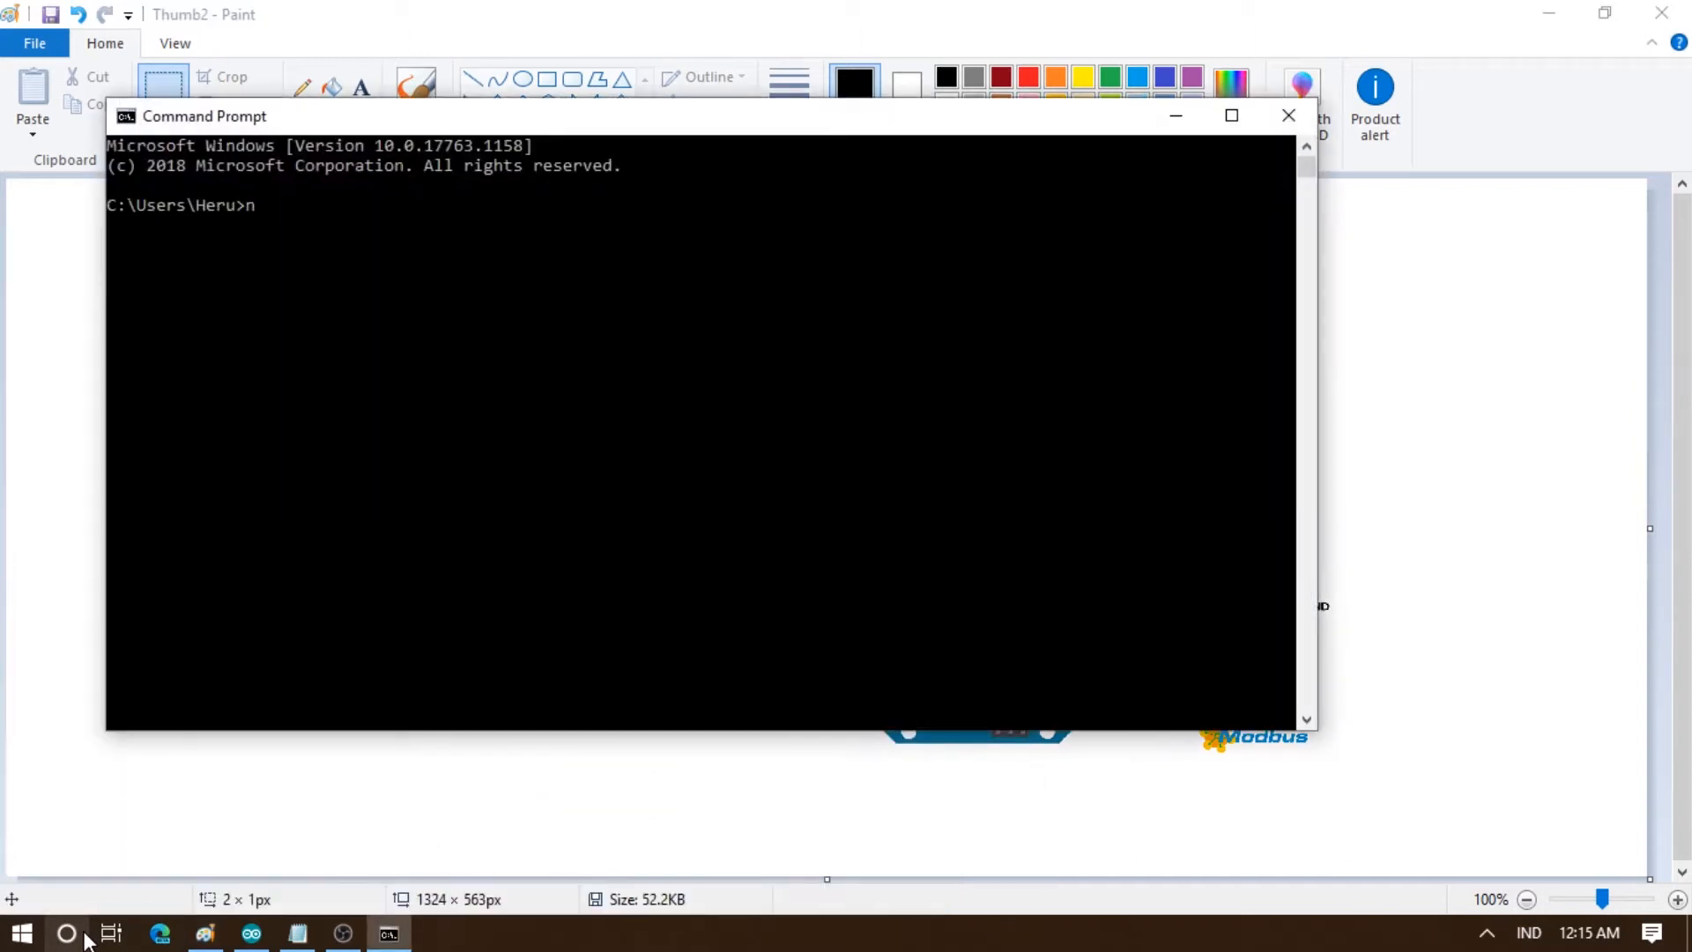
text(node-red)
key(Return)
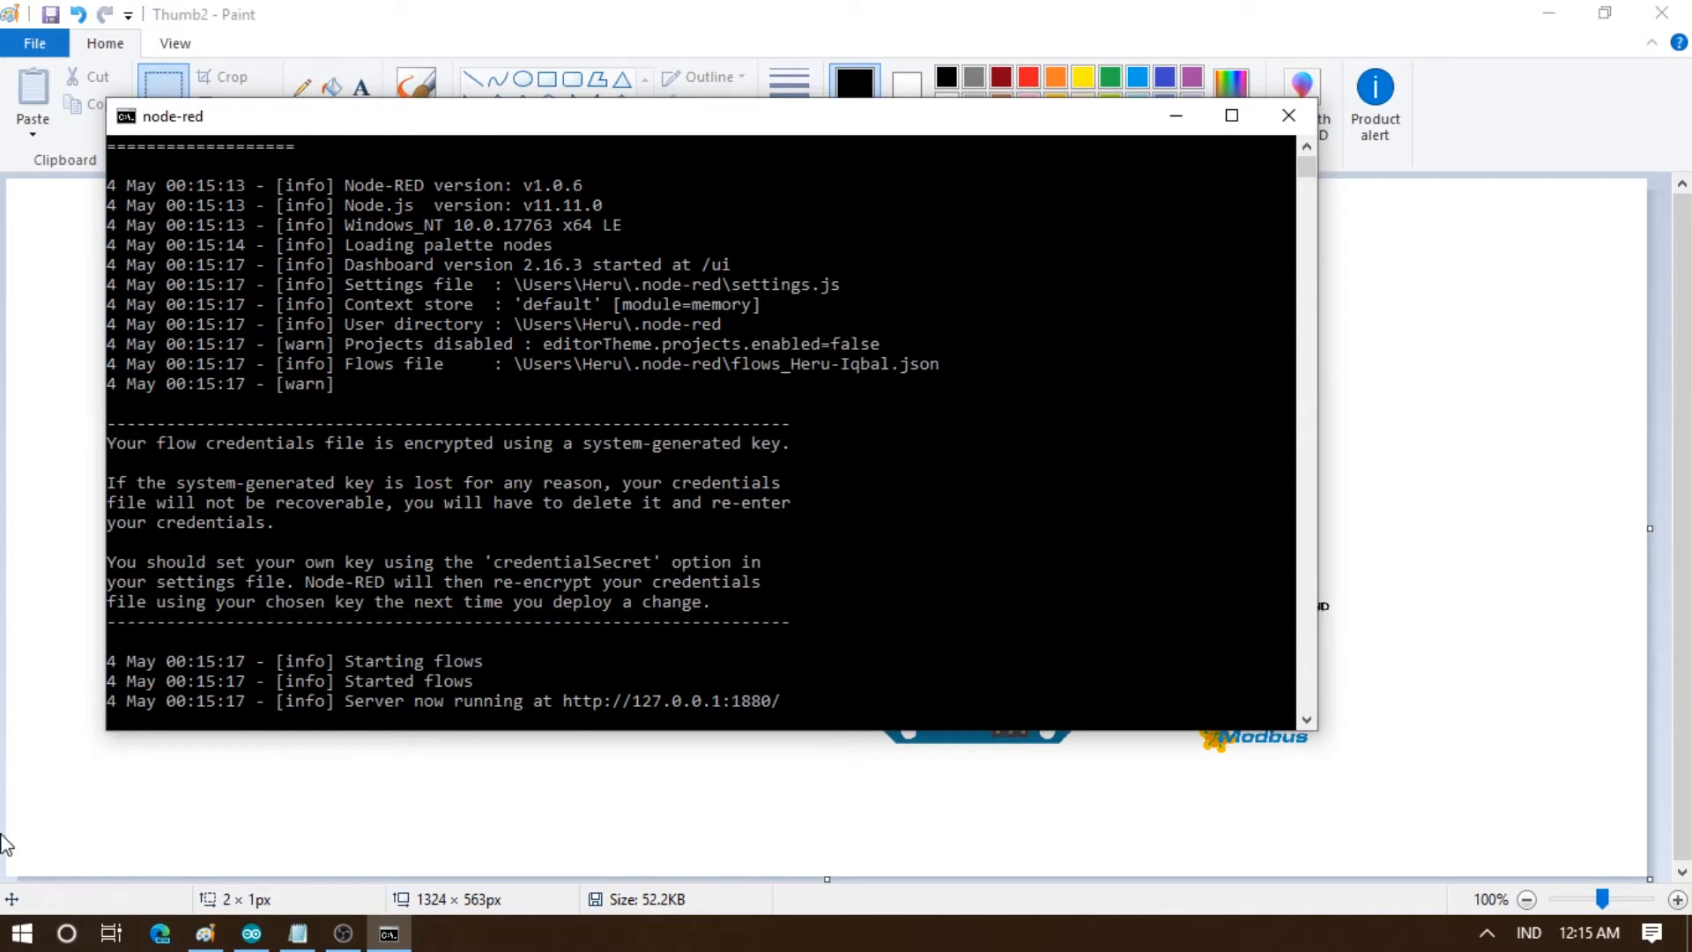
Launch the Chrome browser
click(22, 933)
click(726, 627)
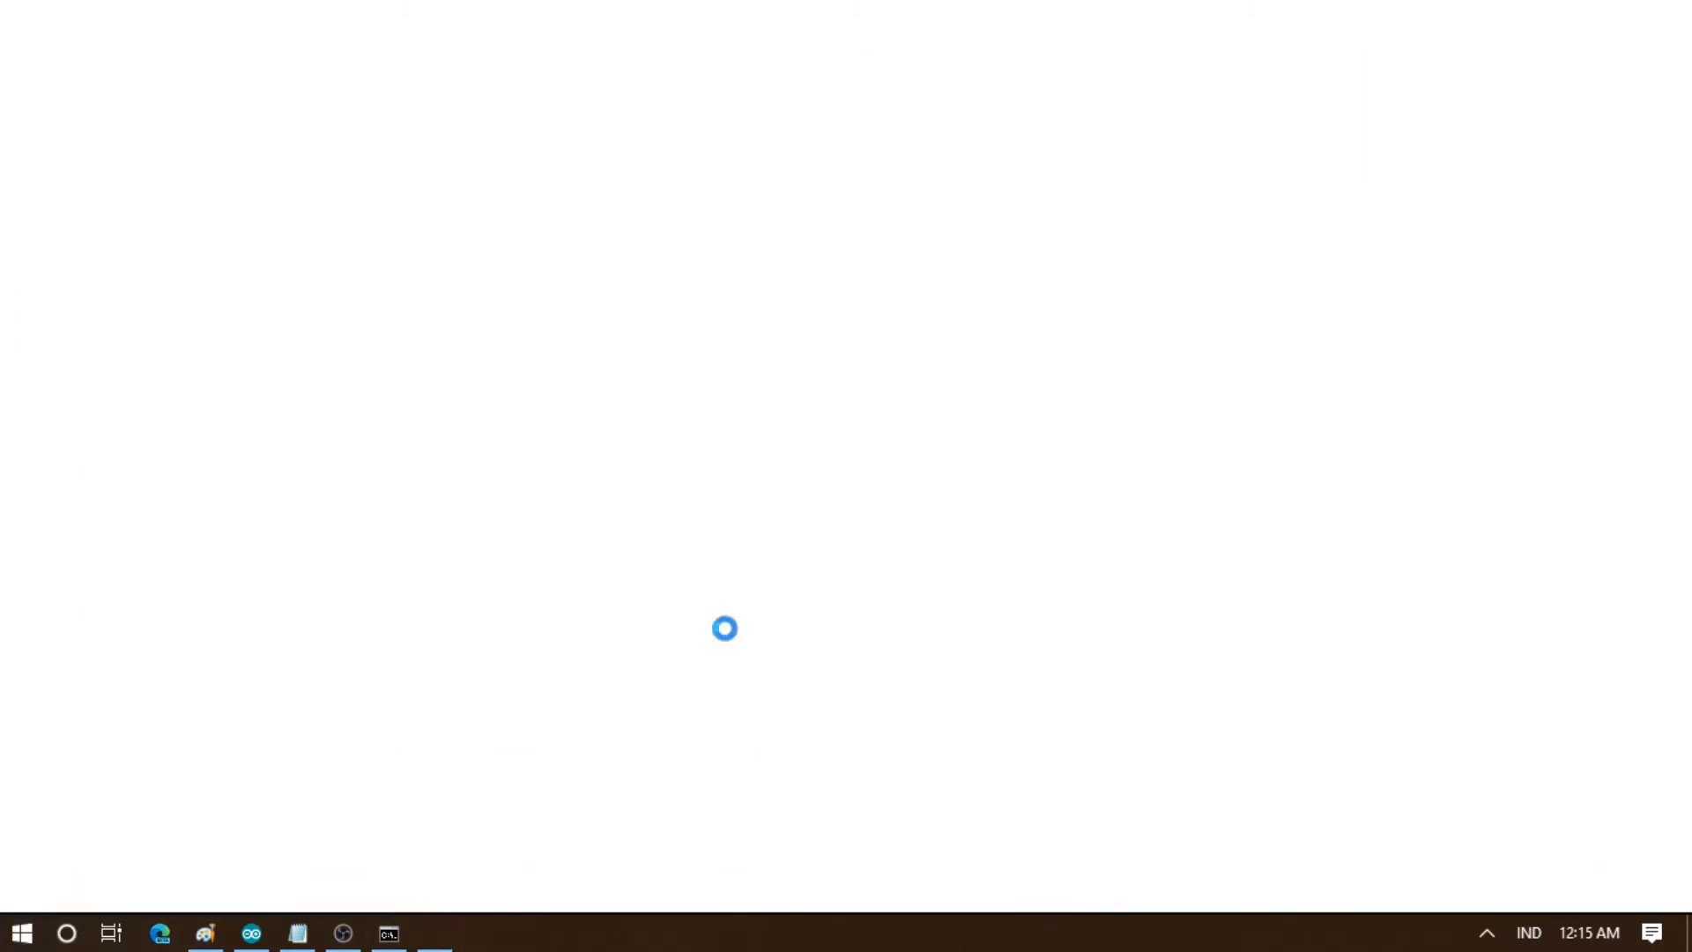
text(1)
key(Return)
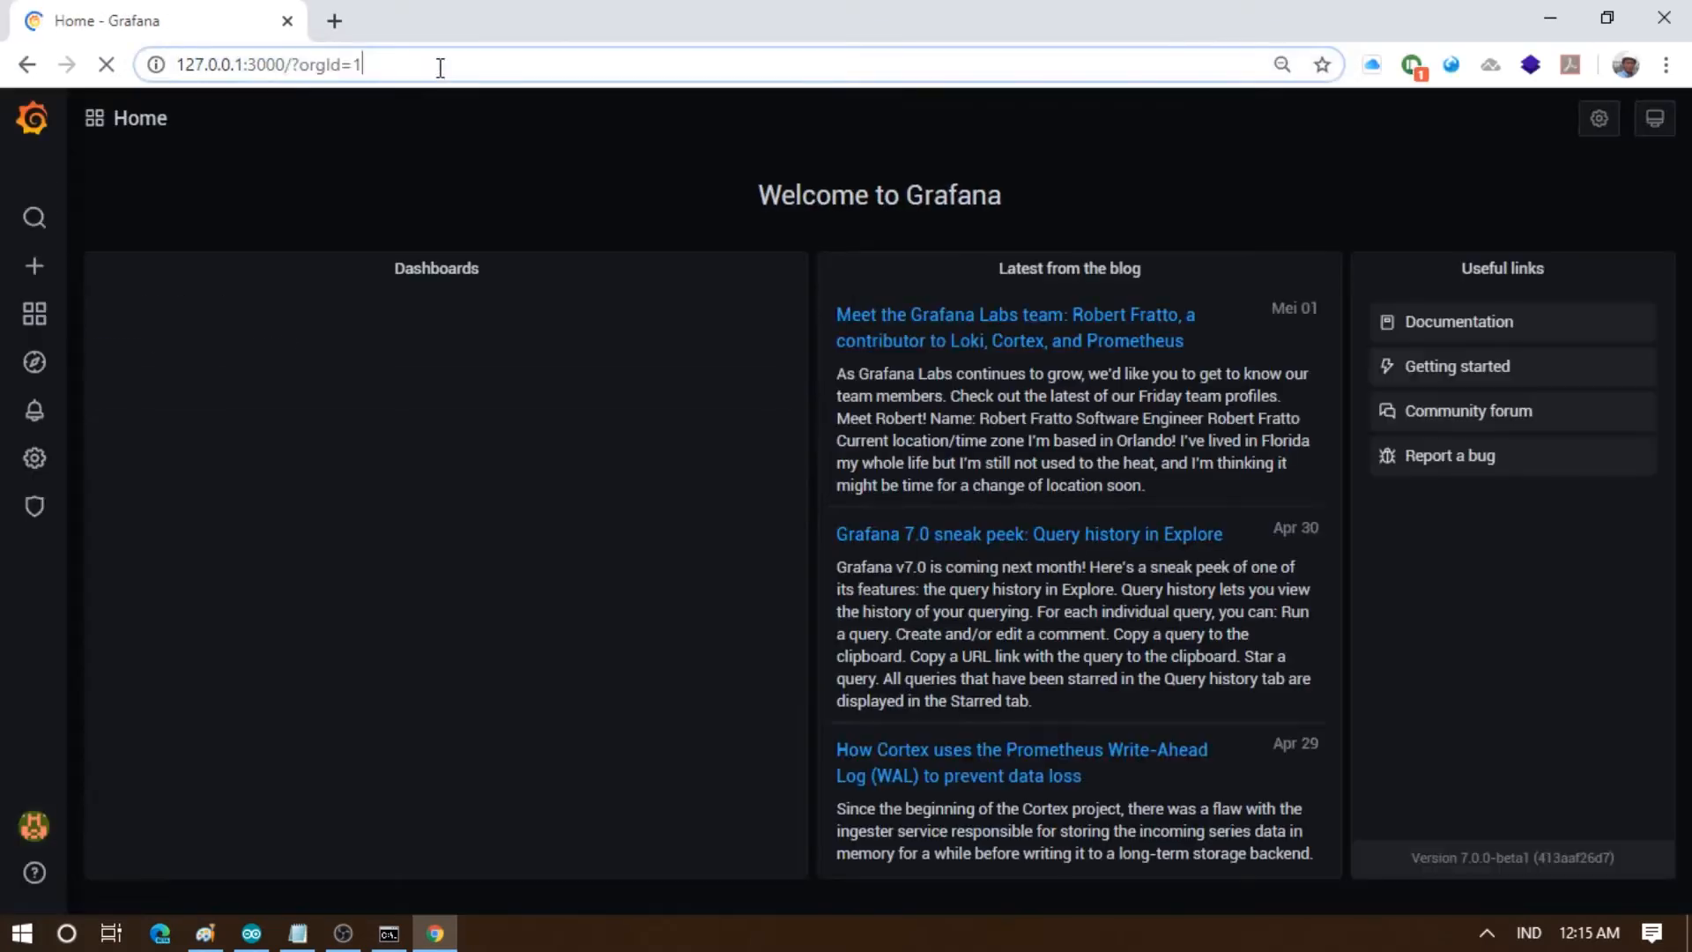
click(438, 65)
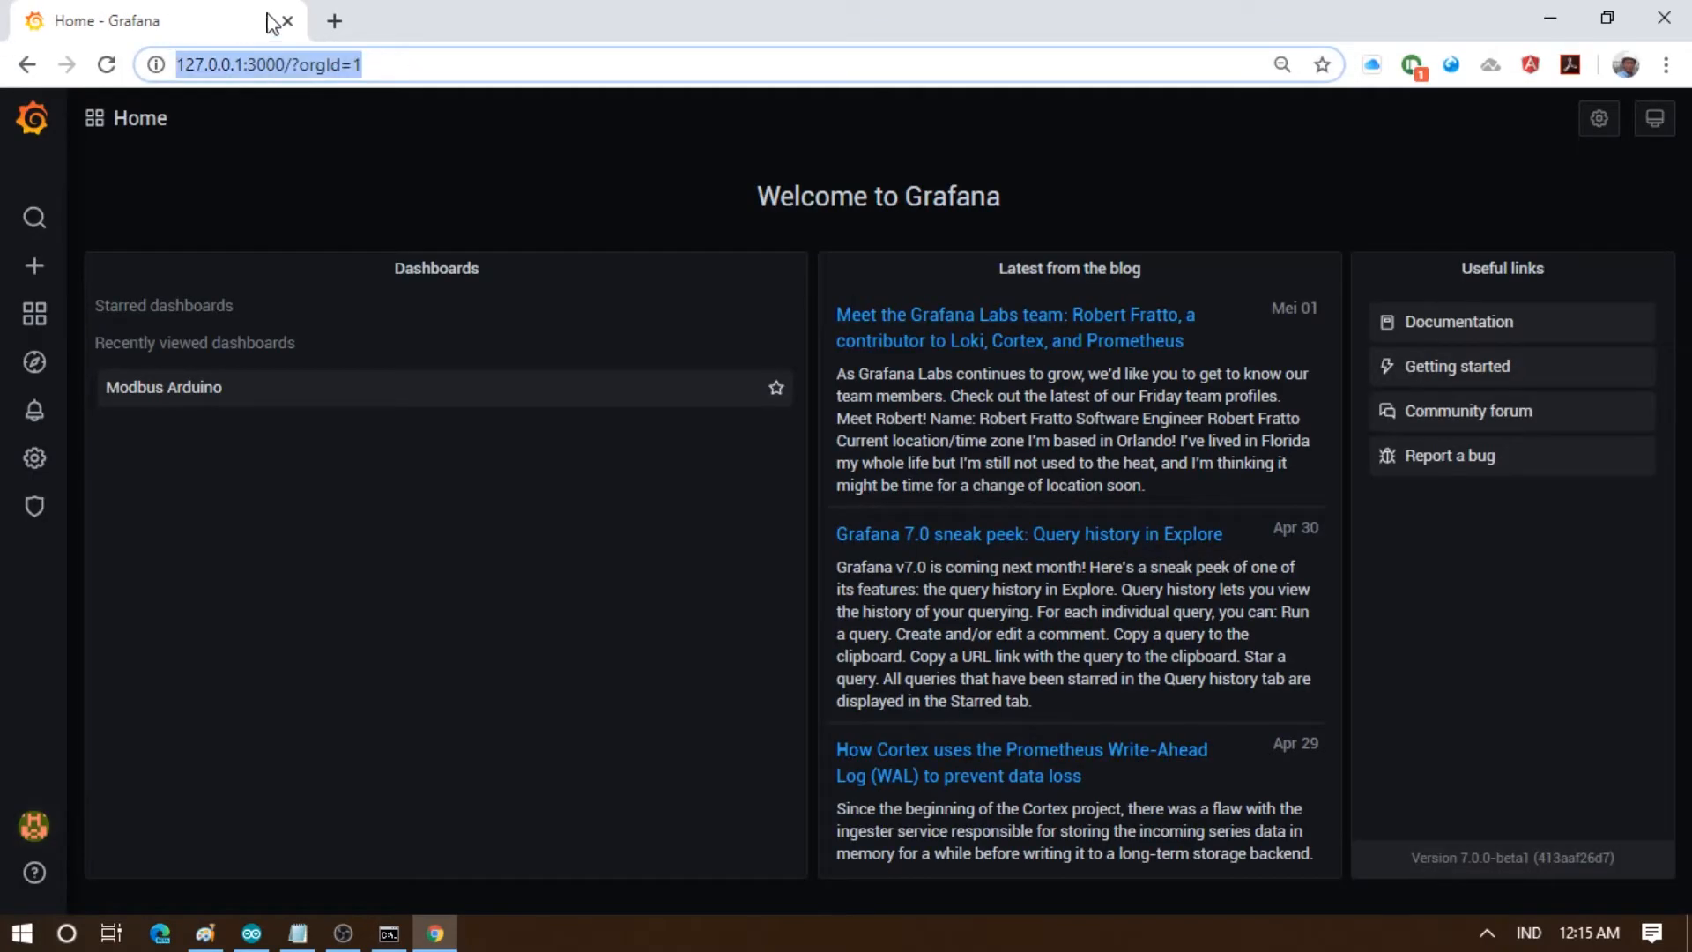
click(334, 20)
click(289, 22)
Open the Node-RED editor at 127.0.0.1:1880
text(12)
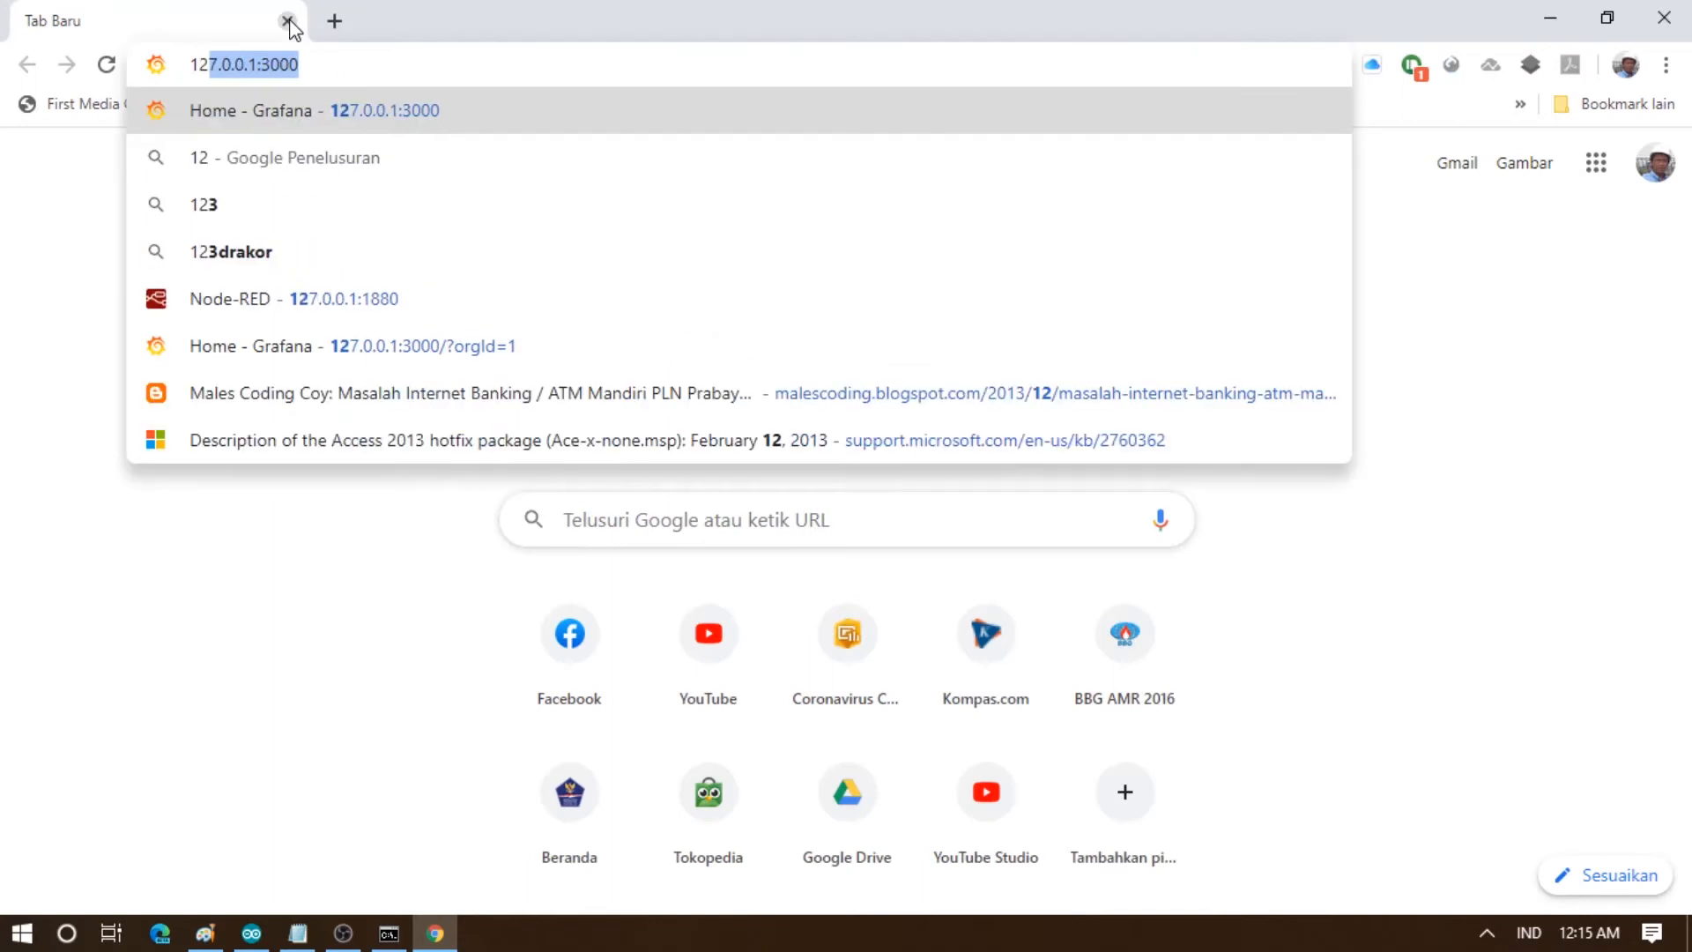
click(289, 298)
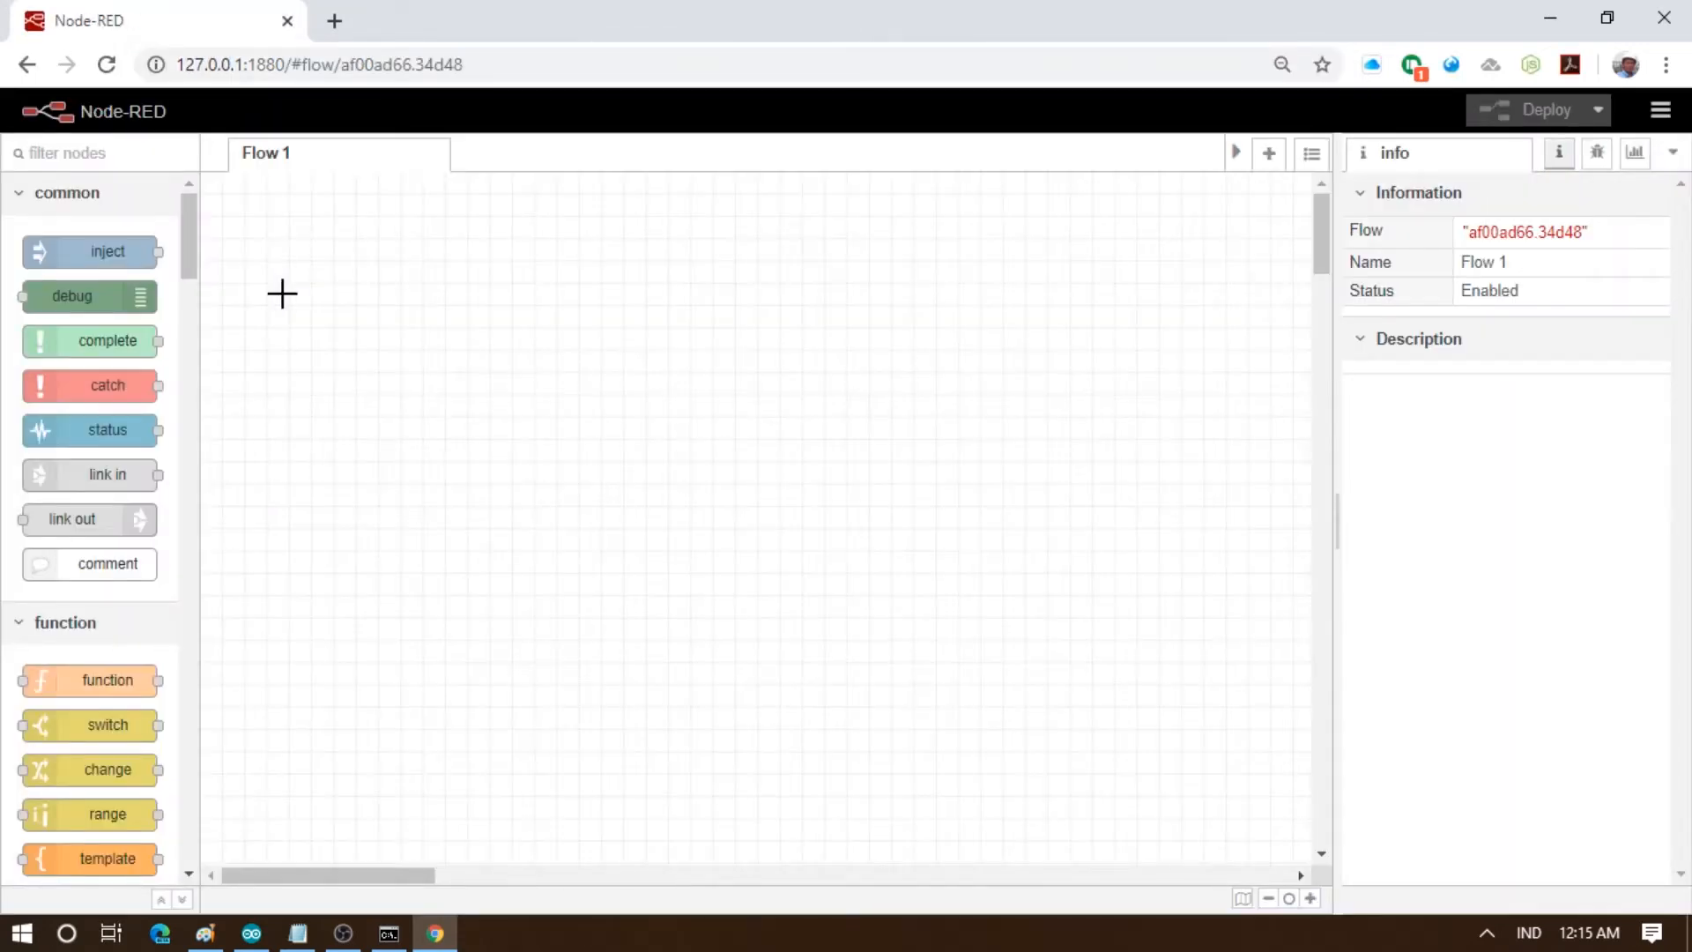
Add a Modbus Read node near the upper-left corner of the Flow 1 canvas
drag(193, 276, 170, 675)
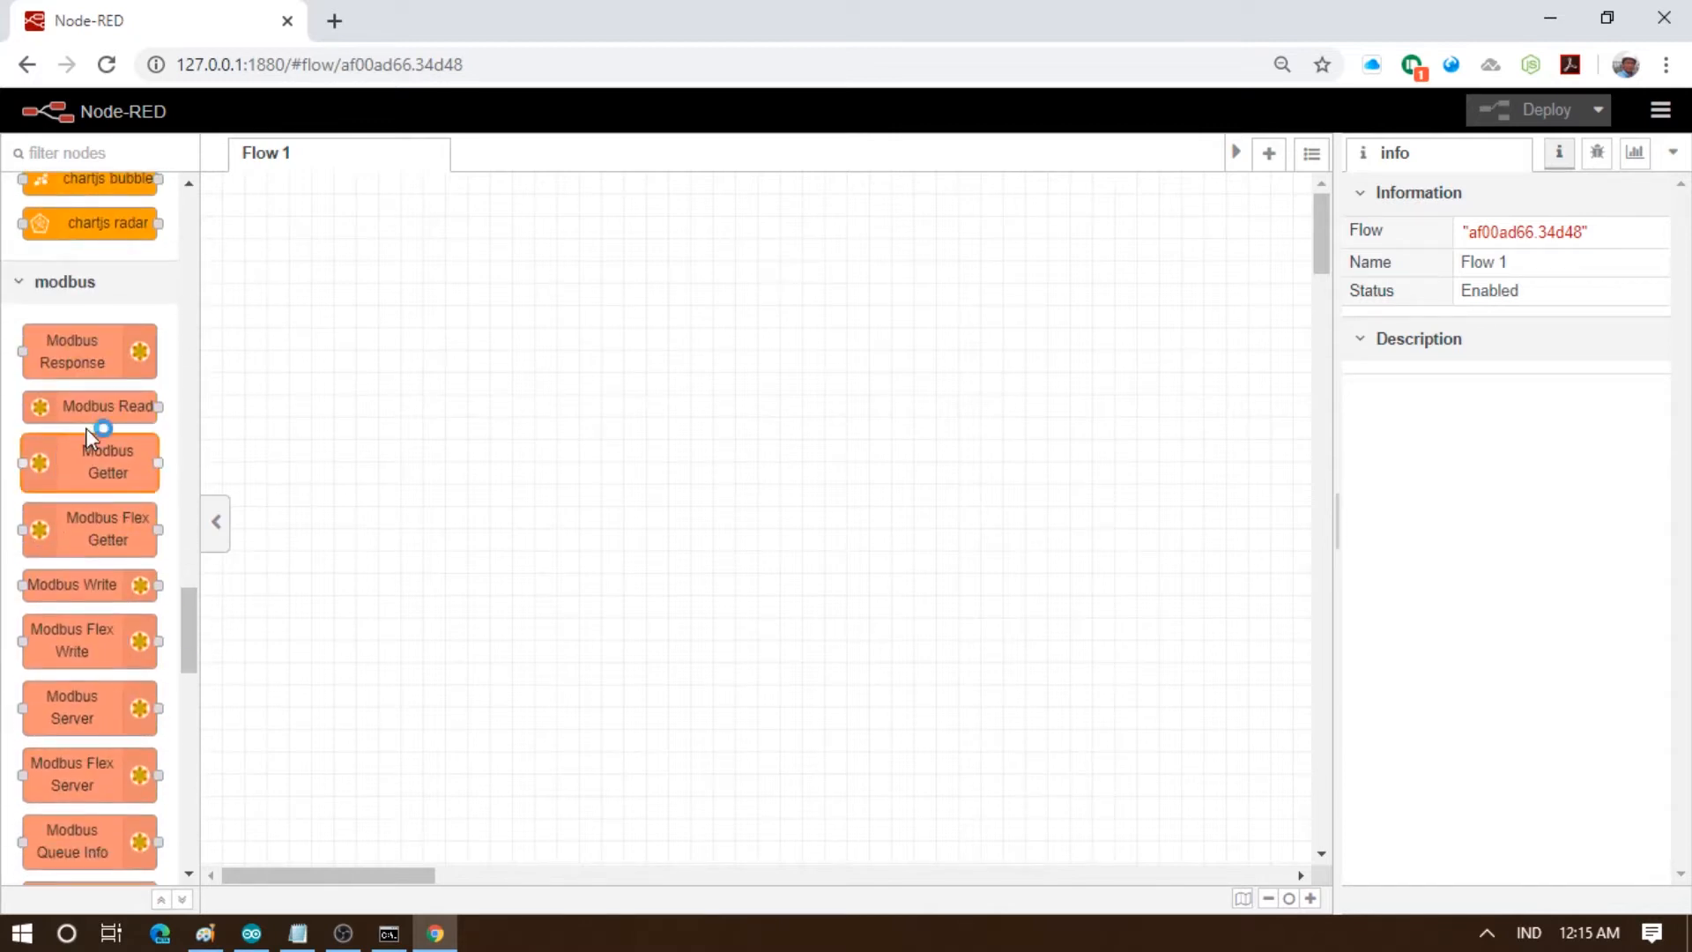
mouse_move(65, 405)
drag(64, 405, 313, 227)
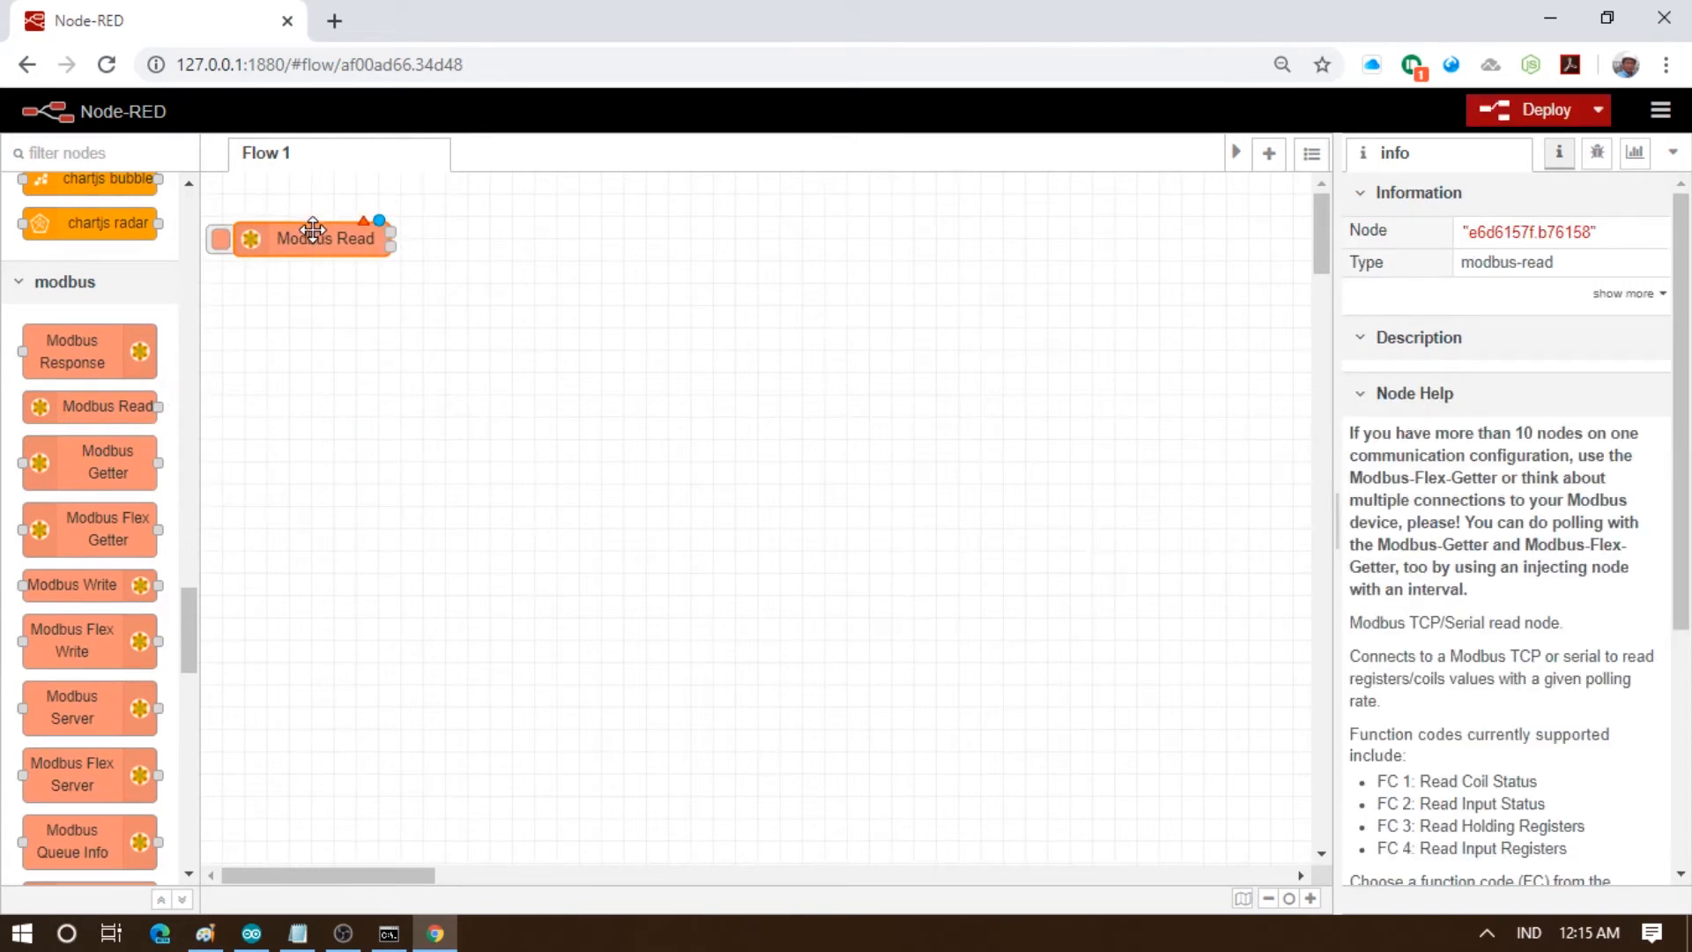
Name the Modbus Read node DHT11, with Unit-Id 1 and function code FC 3: Read Holding Registers
double_click(314, 235)
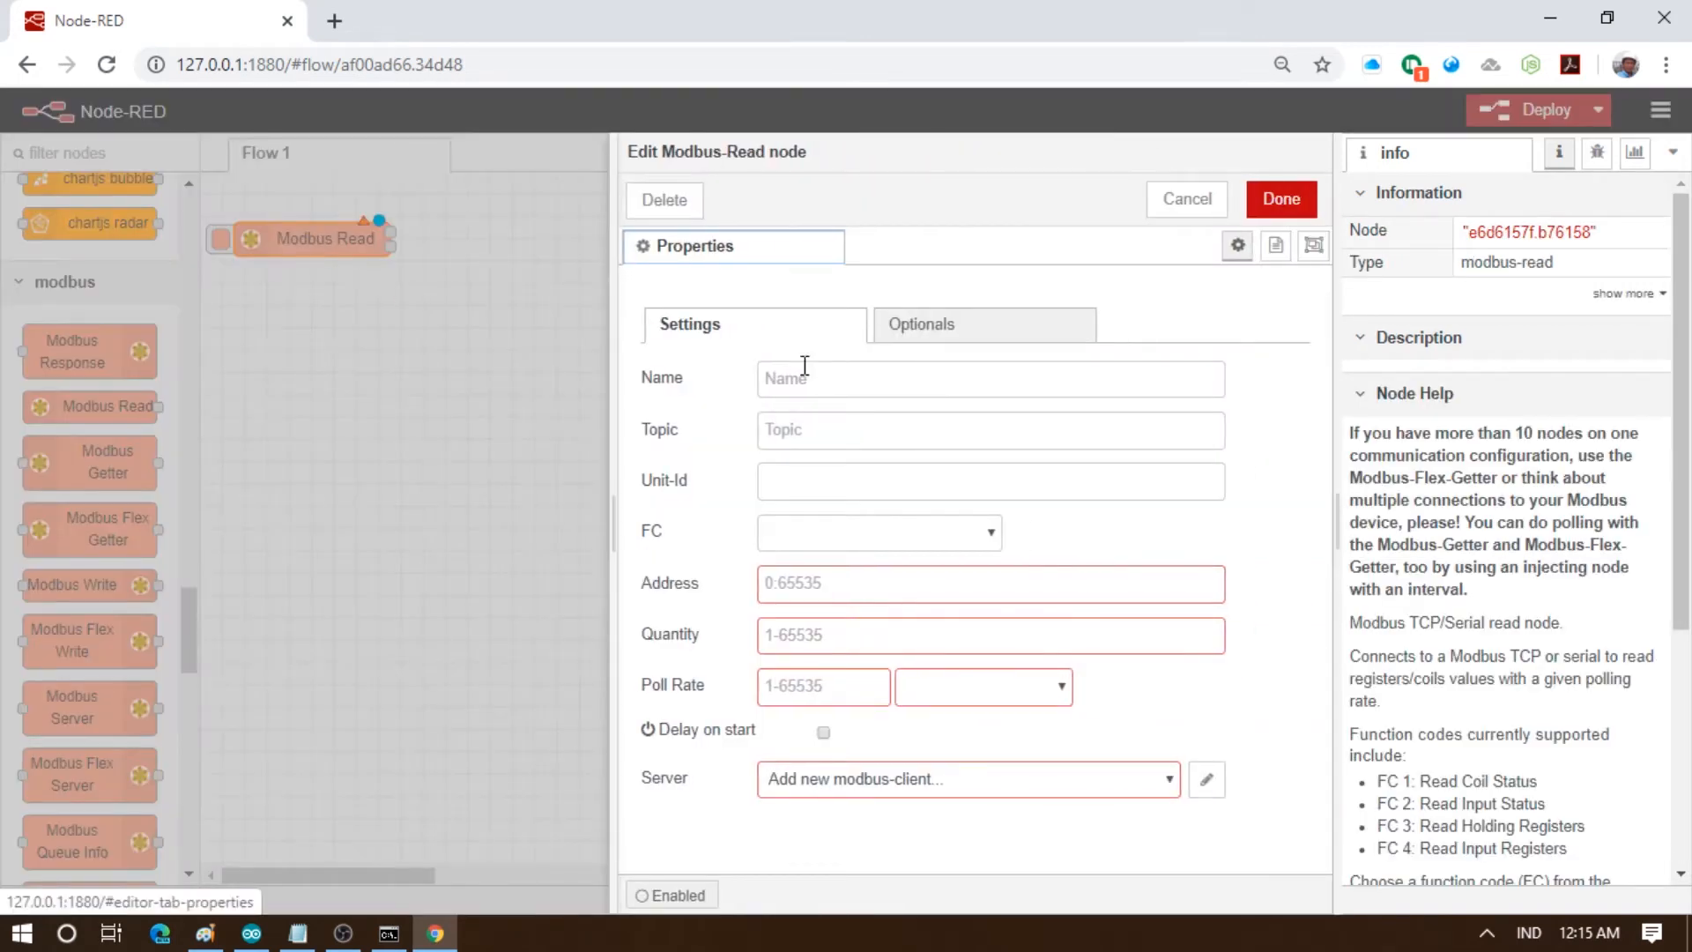
click(805, 375)
text(M)
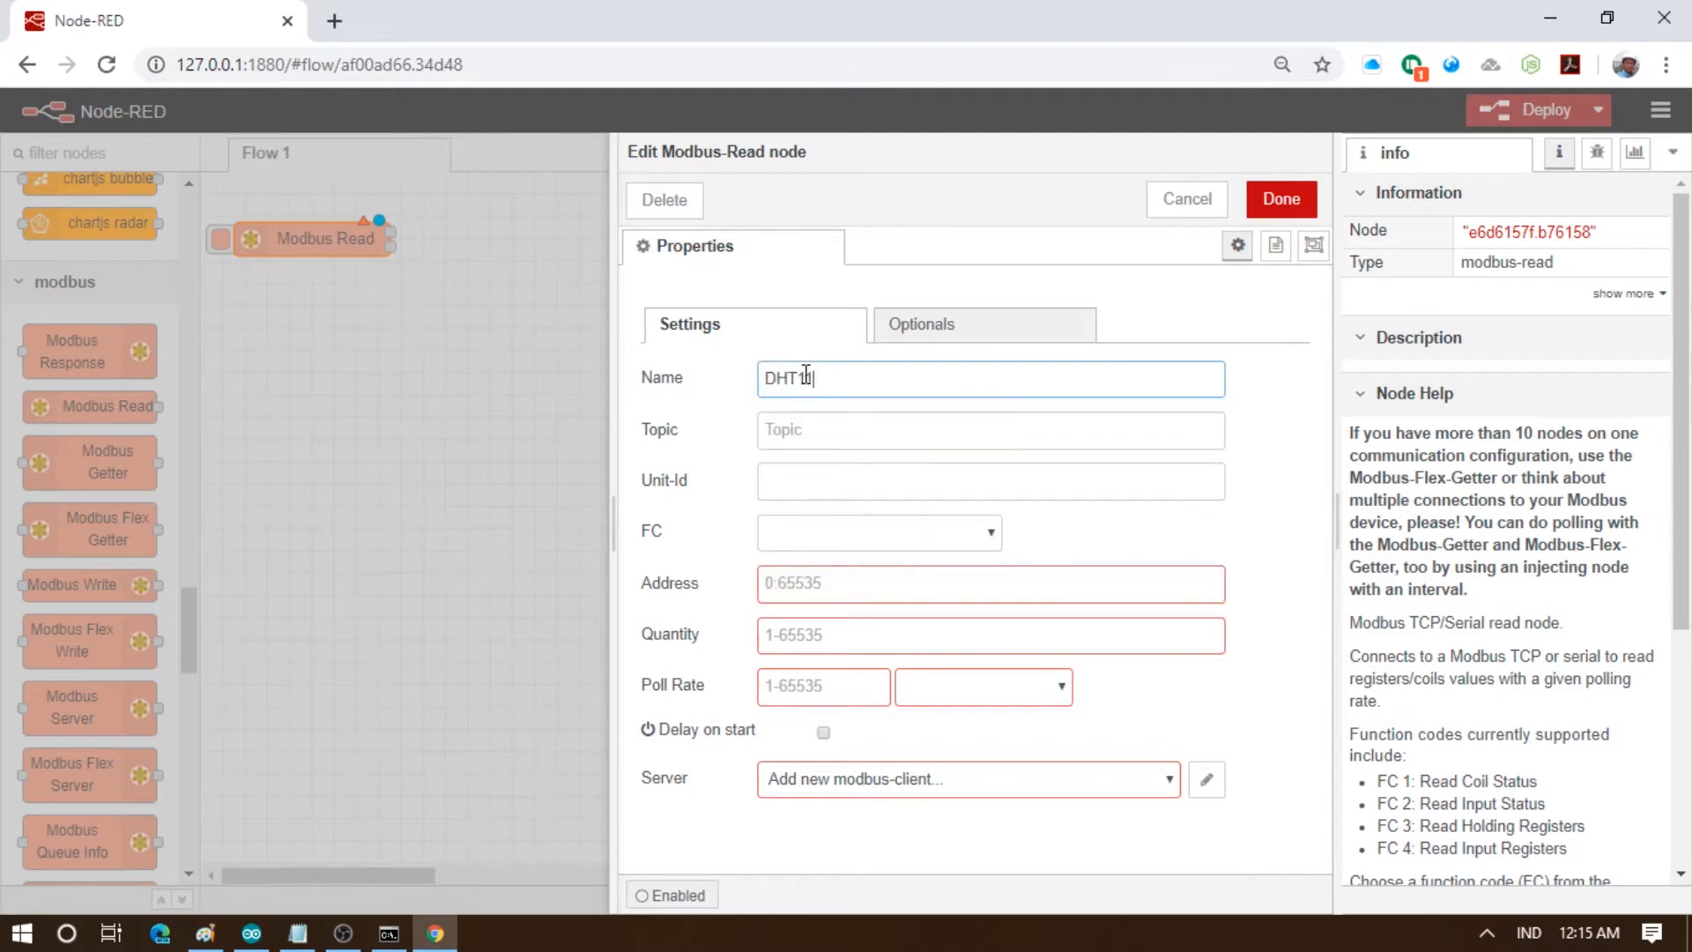
click(789, 483)
text(1)
click(868, 533)
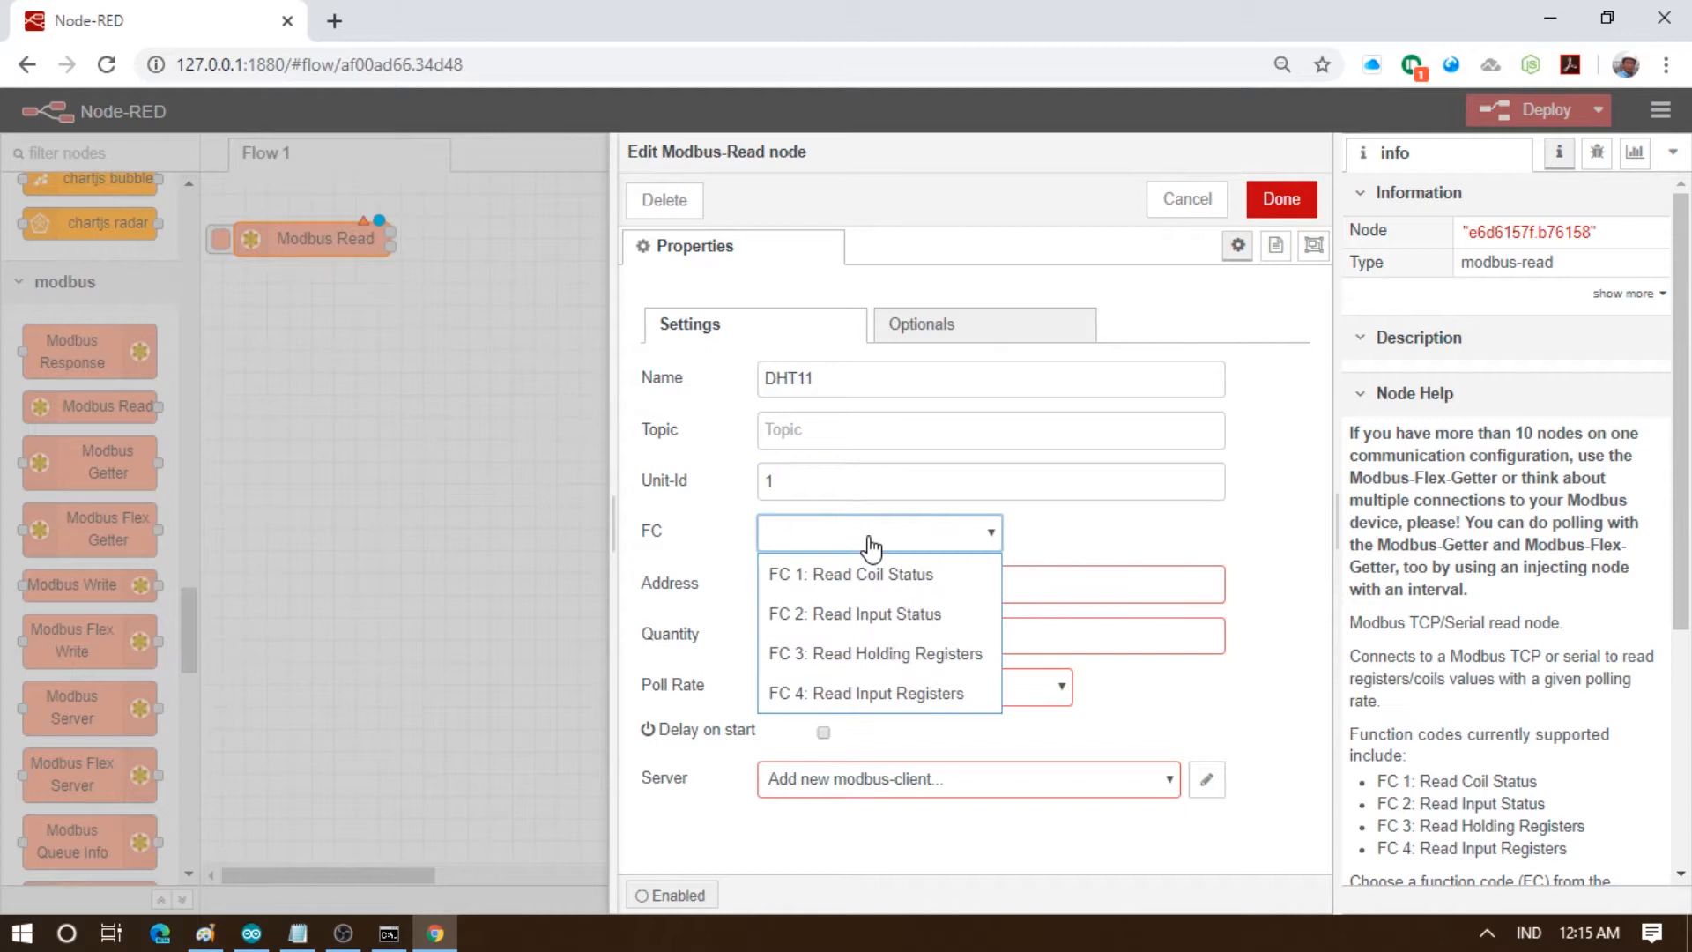
click(846, 653)
Set the node's address to 0, its quantity to 4 and its poll rate to 5 minutes
click(812, 581)
text(0)
click(790, 641)
text(4)
click(796, 685)
text(5)
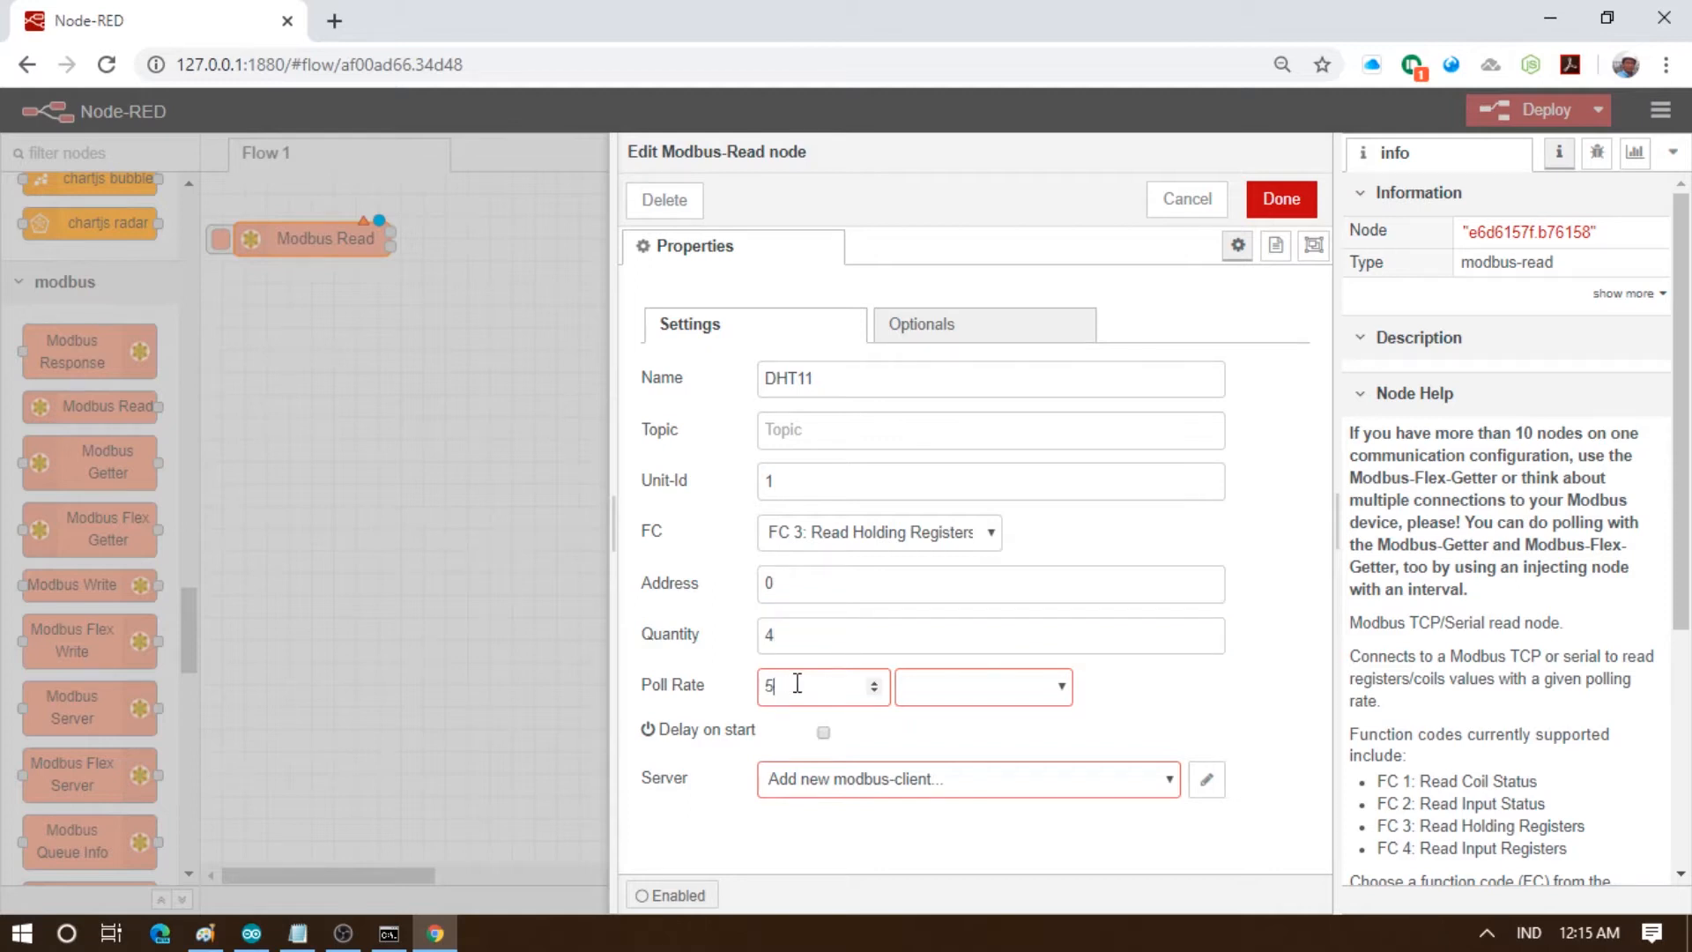
click(994, 696)
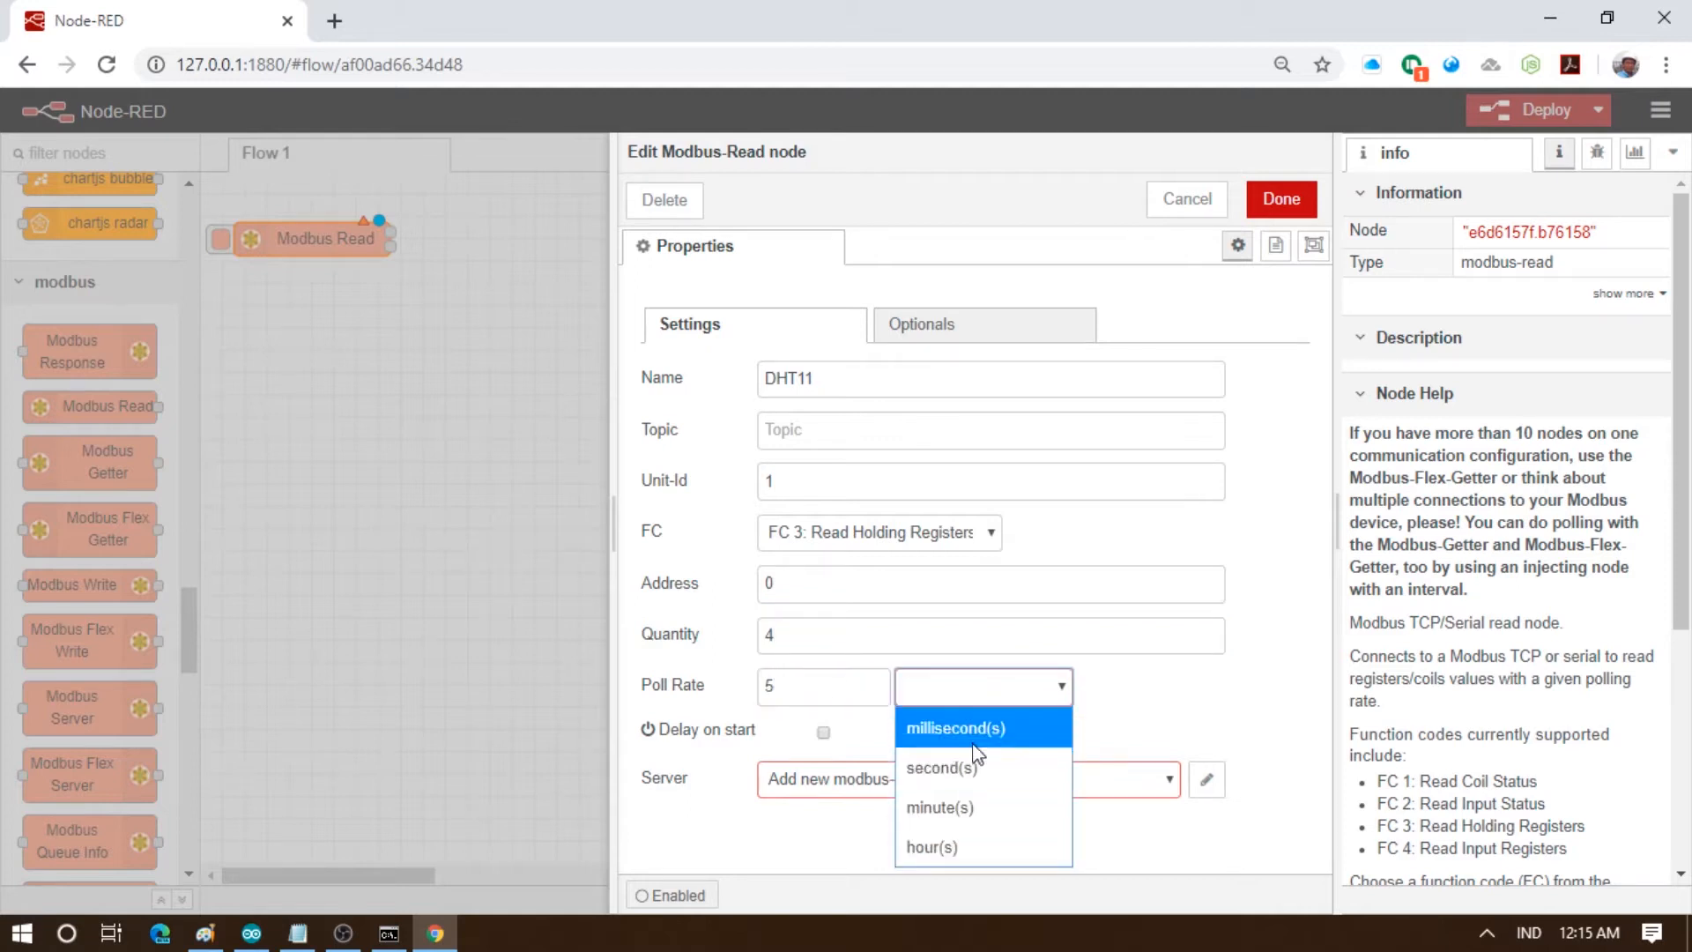
click(949, 783)
click(975, 701)
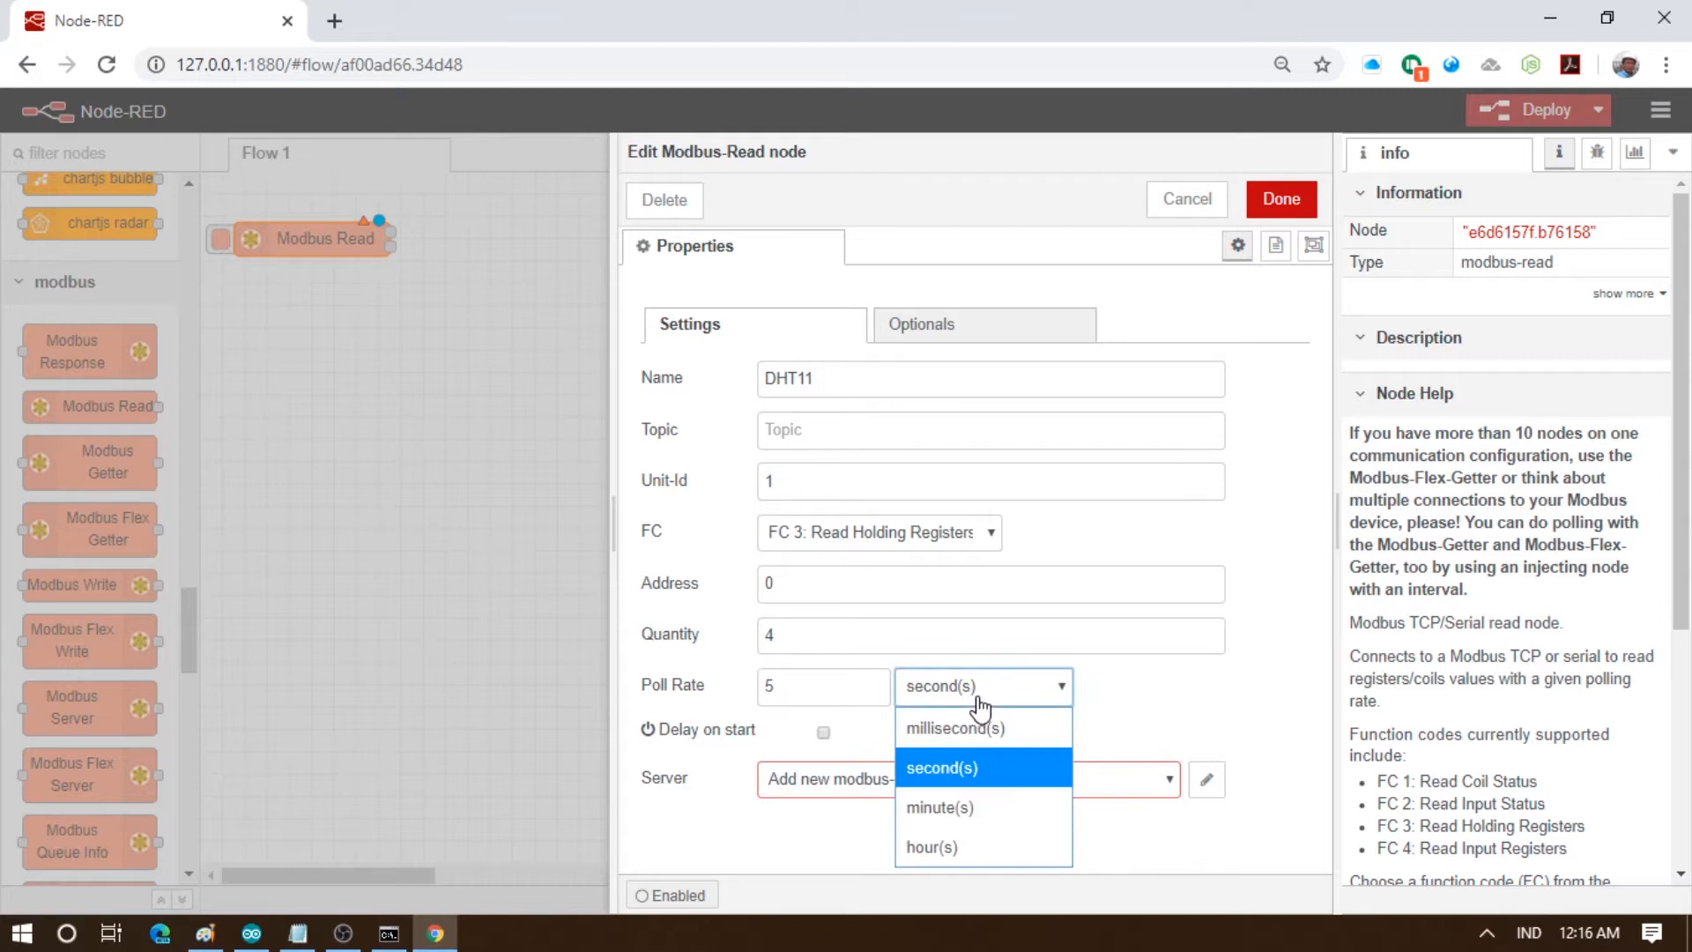
click(964, 802)
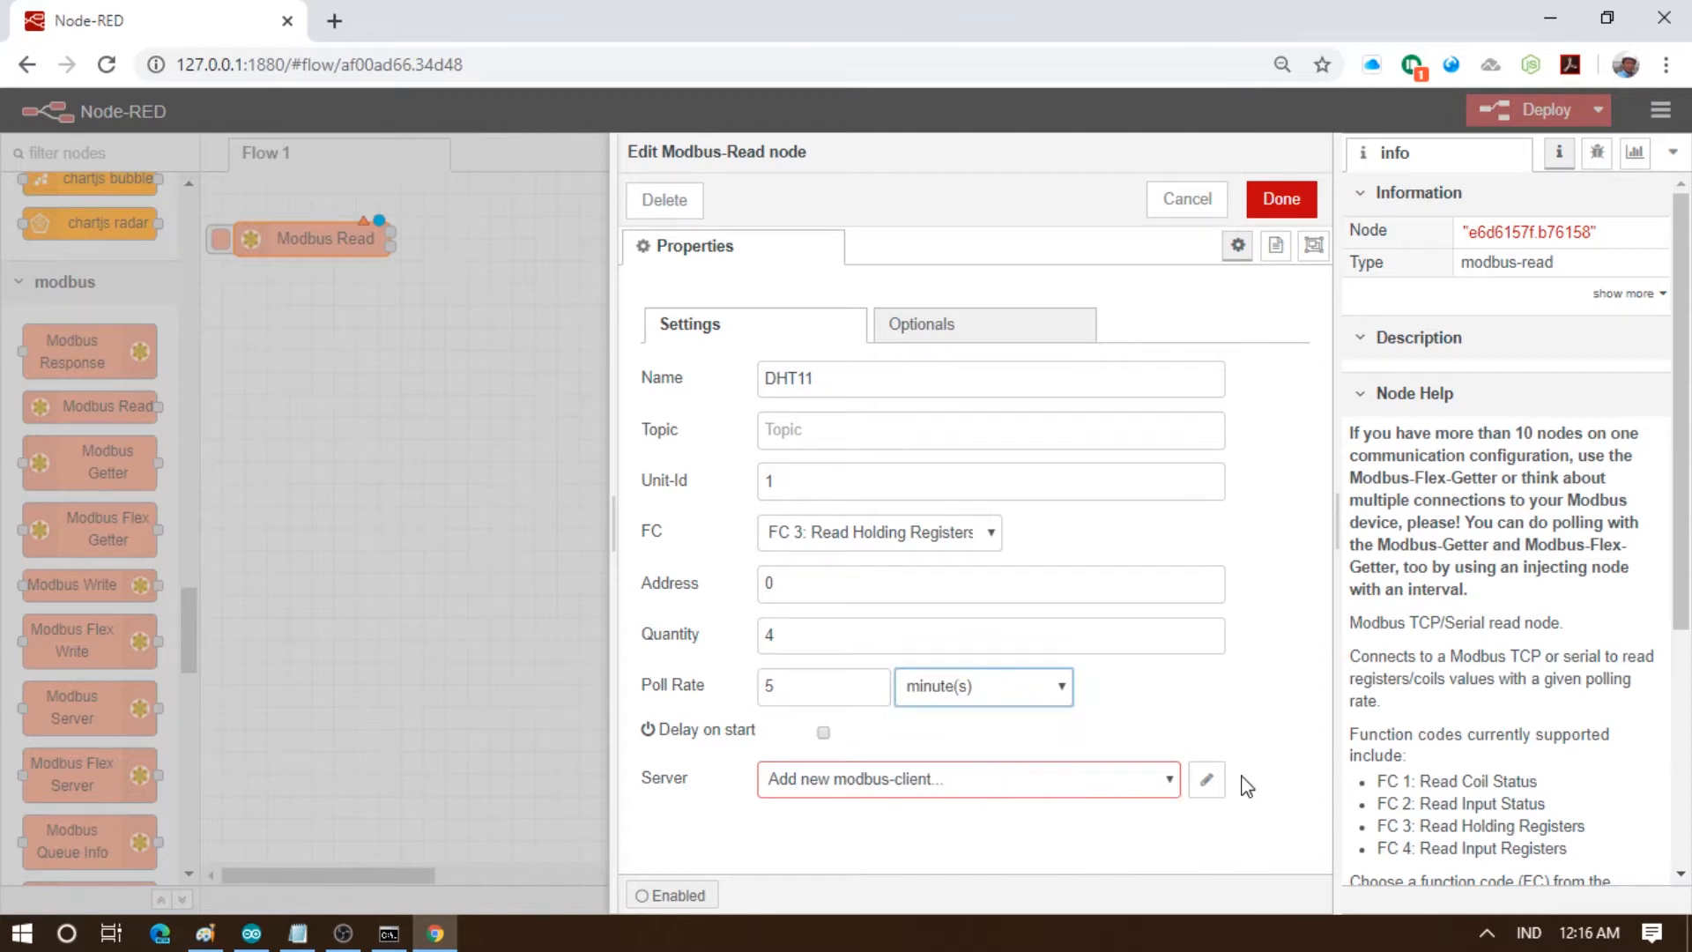
Create a new modbus-client server configuration named Modbus Arduino, keeping the type as TCP
click(1207, 779)
click(1023, 326)
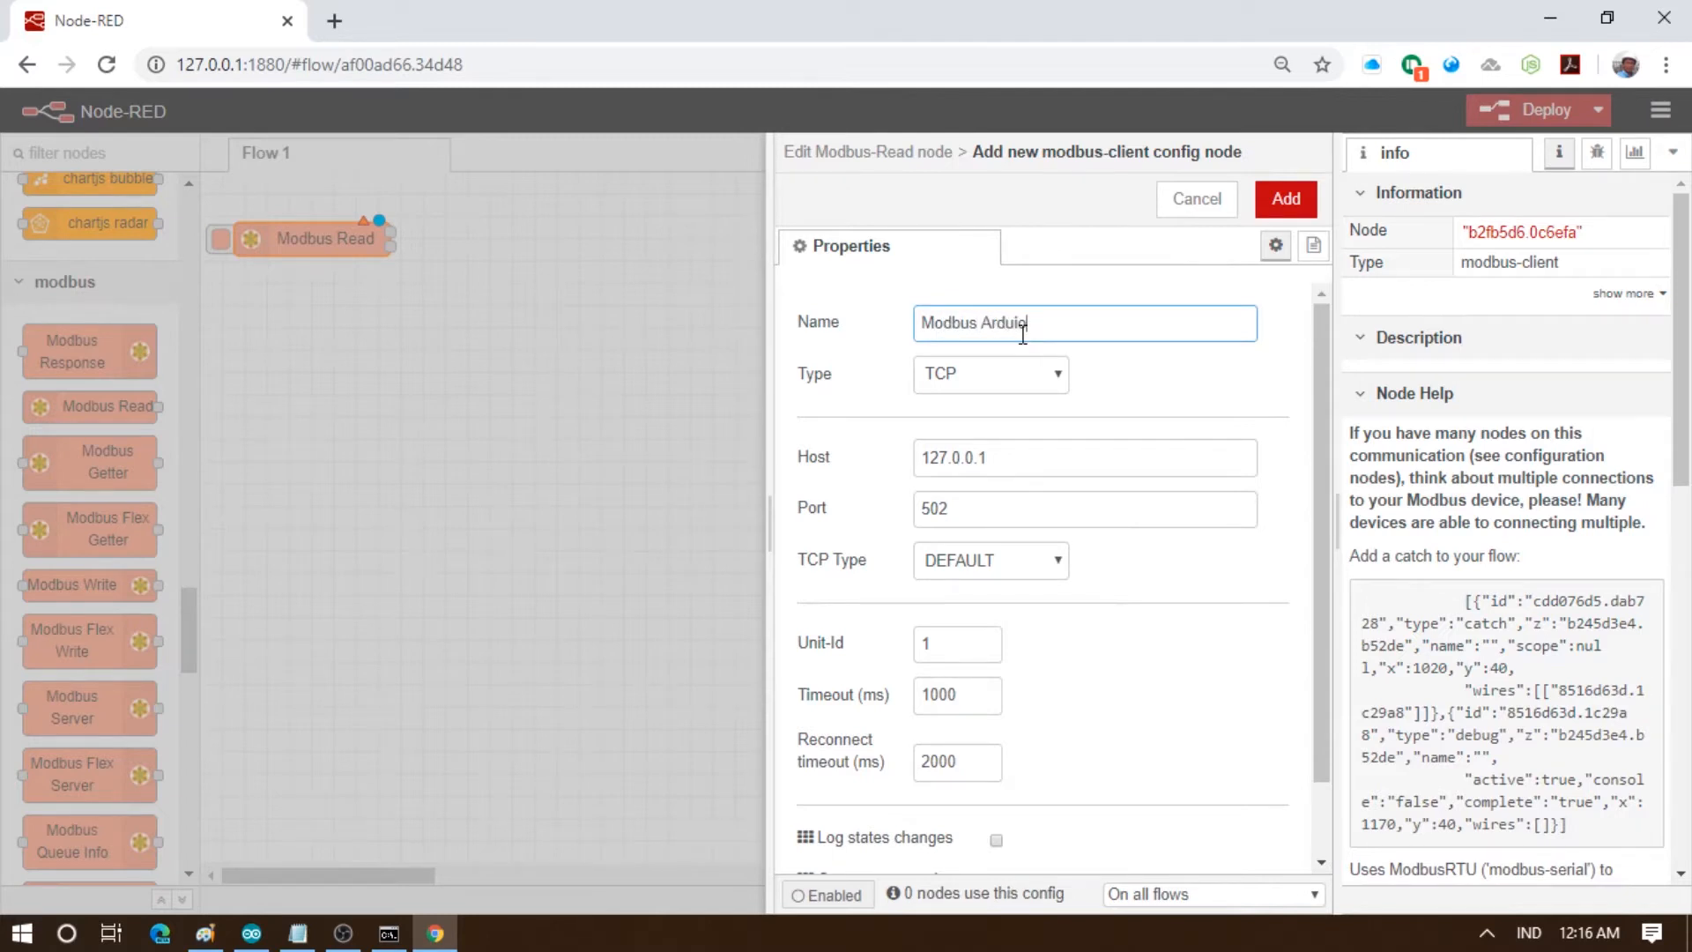
click(1022, 384)
click(1022, 384)
Set the Modbus server's host to 192.168.0.18, checking it against the IP address in the Arduino sketch
drag(1011, 458, 808, 425)
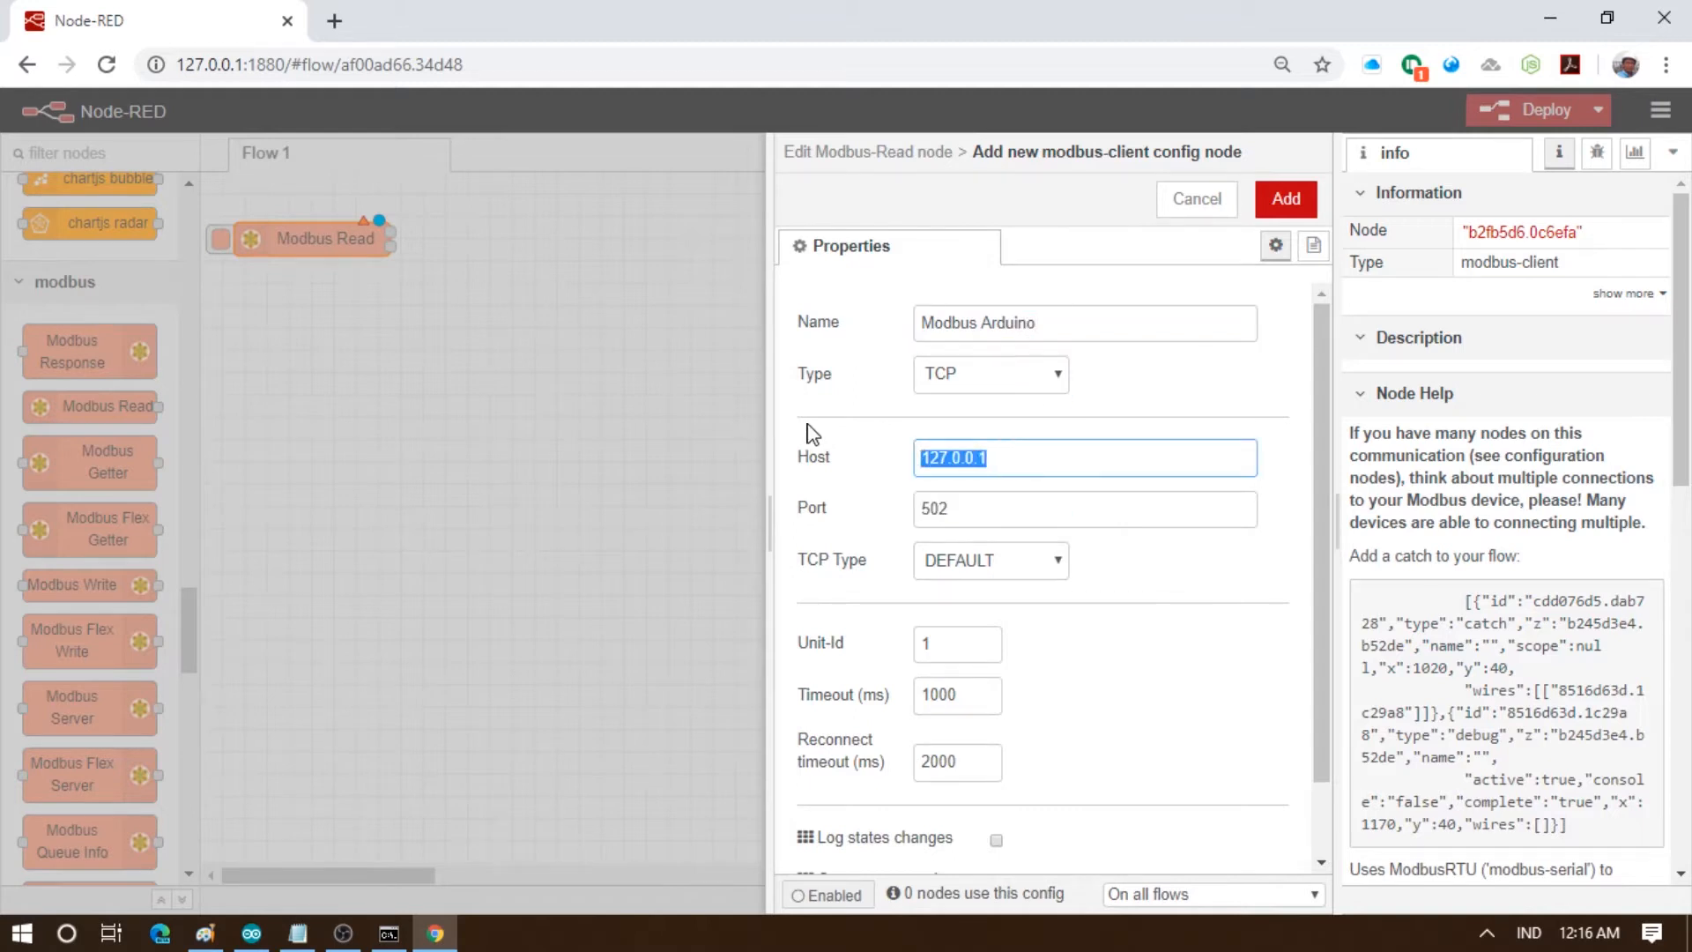
click(252, 936)
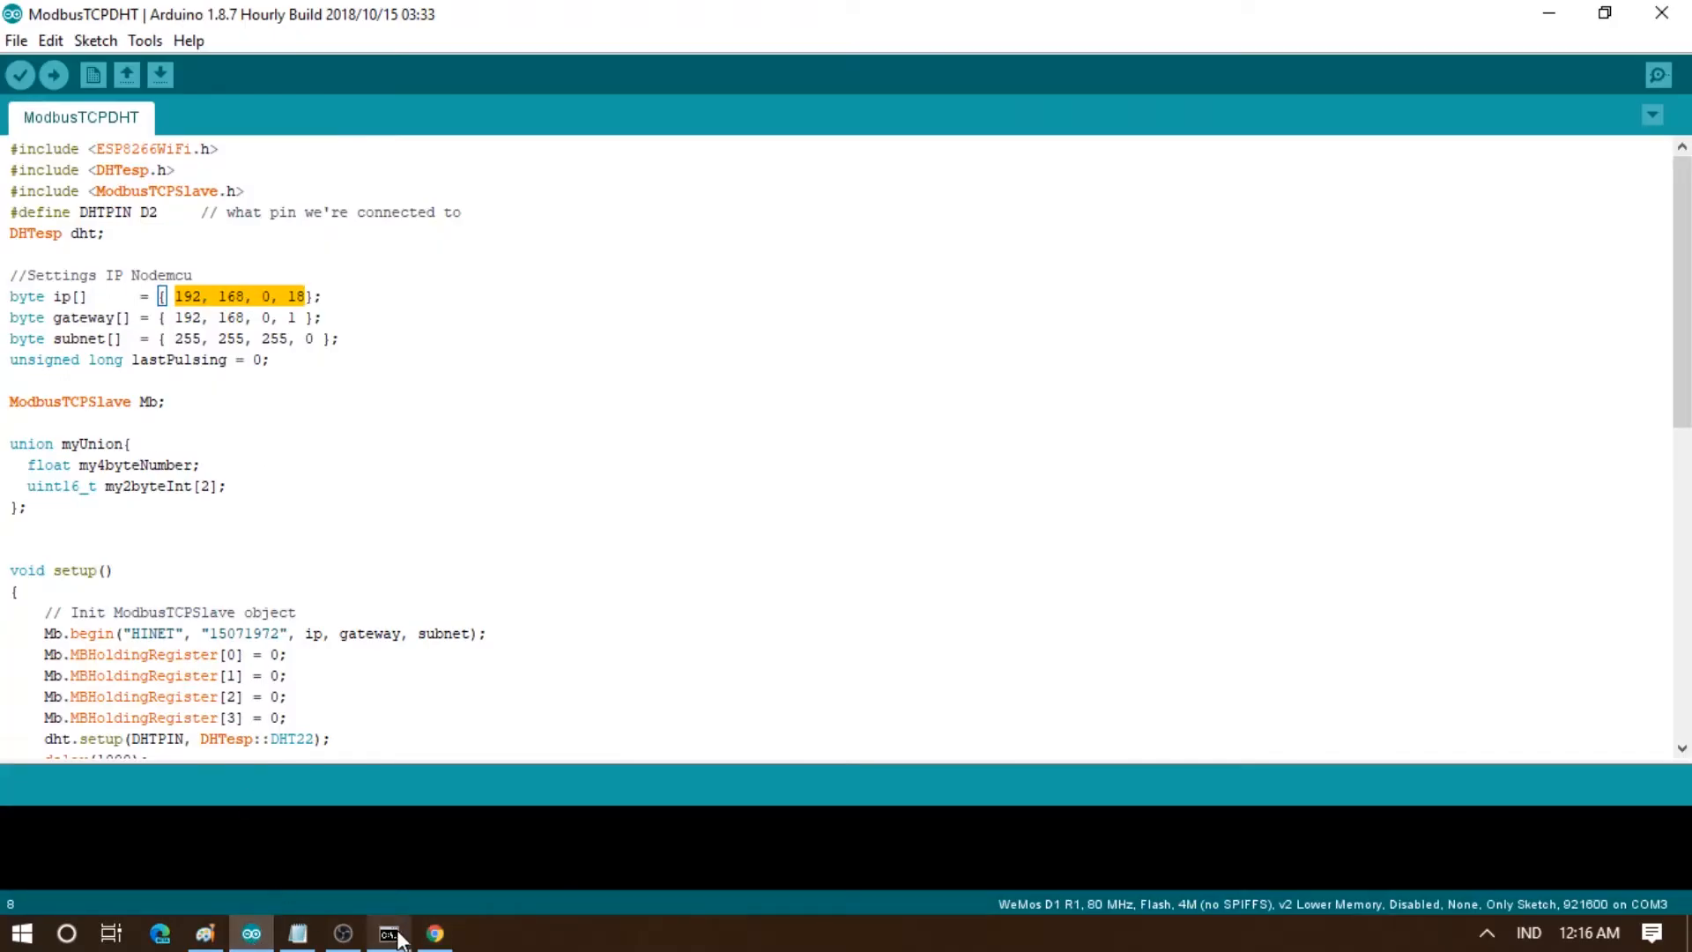
click(429, 936)
text(192.168.0.18)
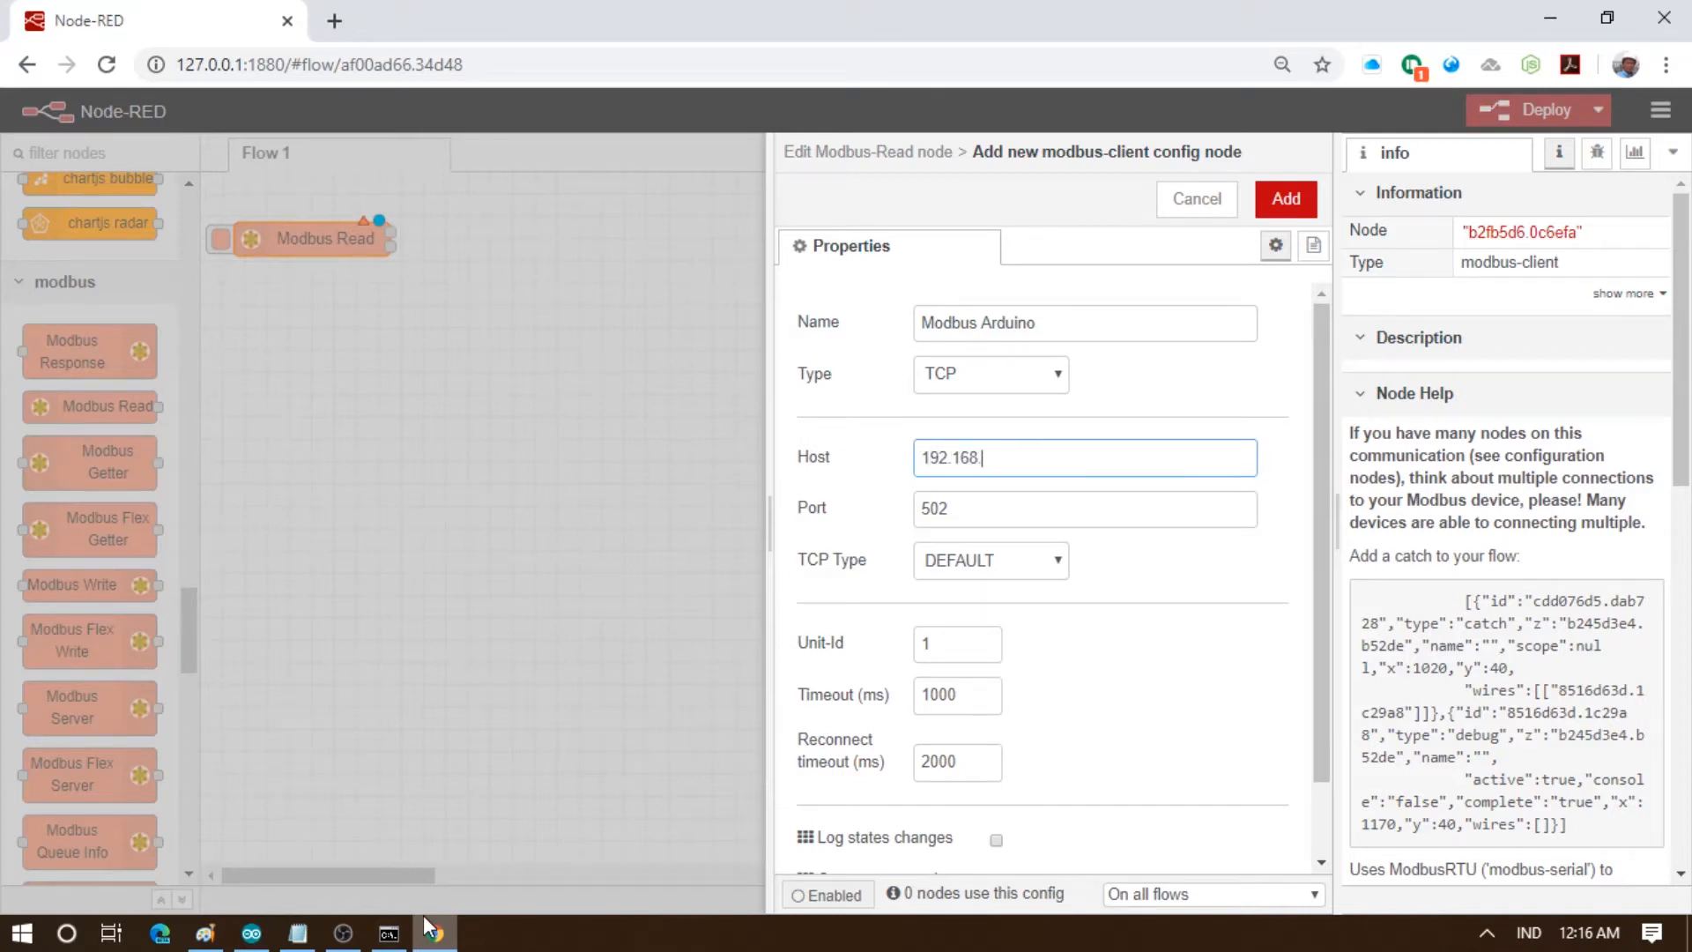
click(252, 934)
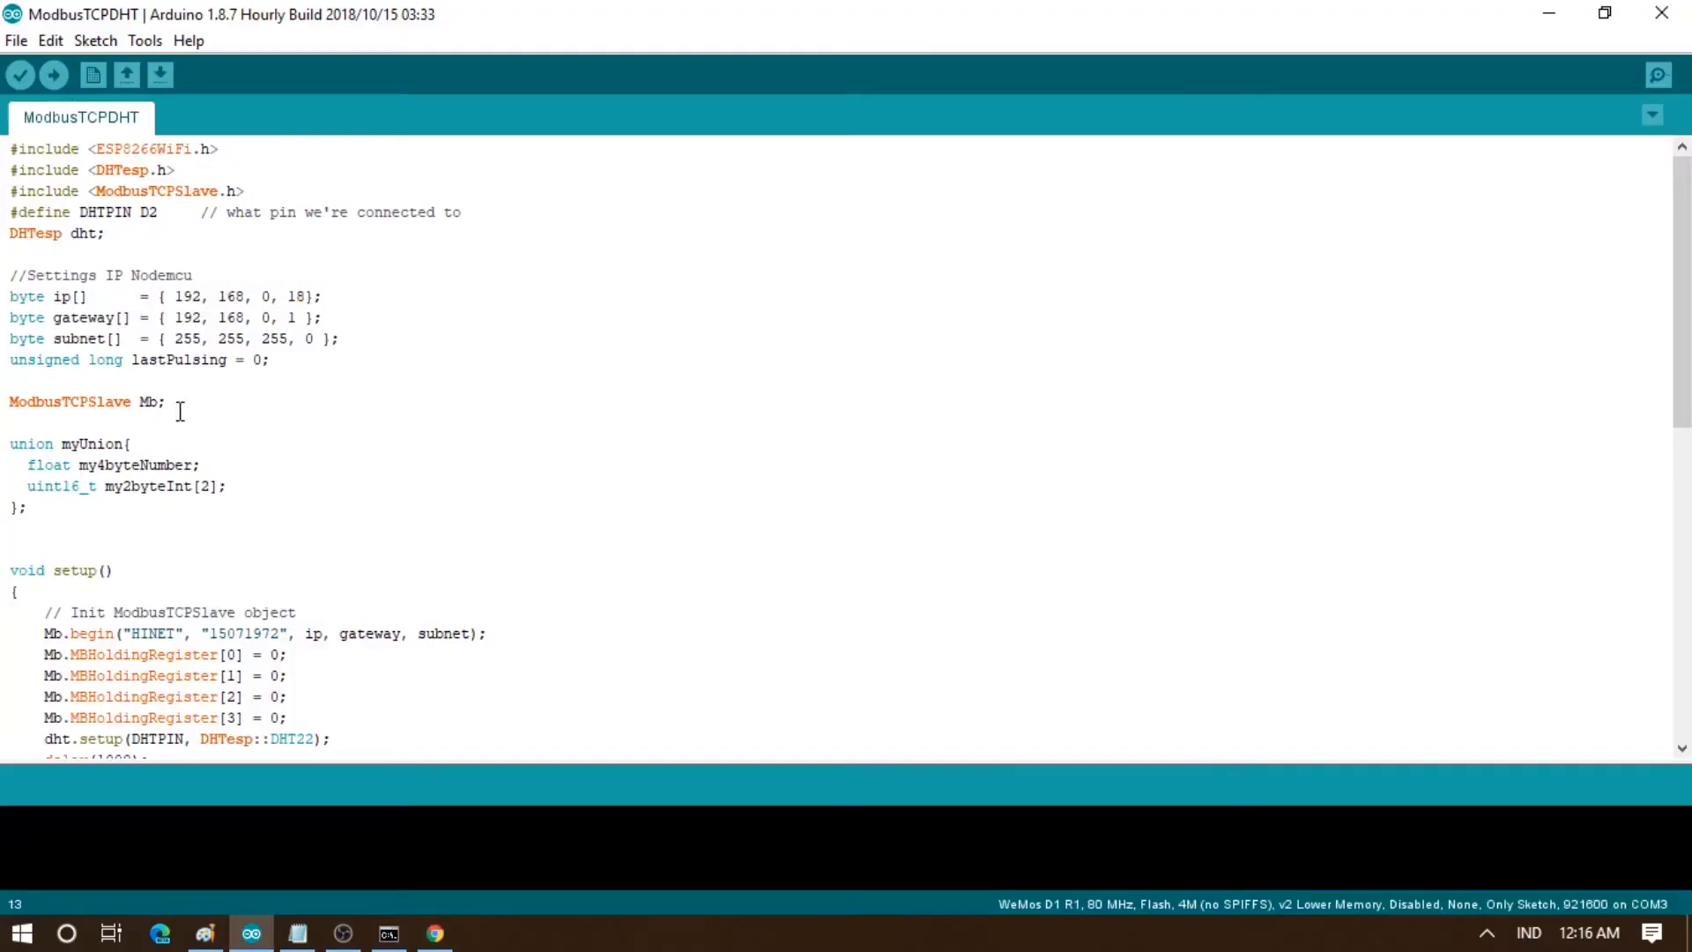
mouse_move(250, 938)
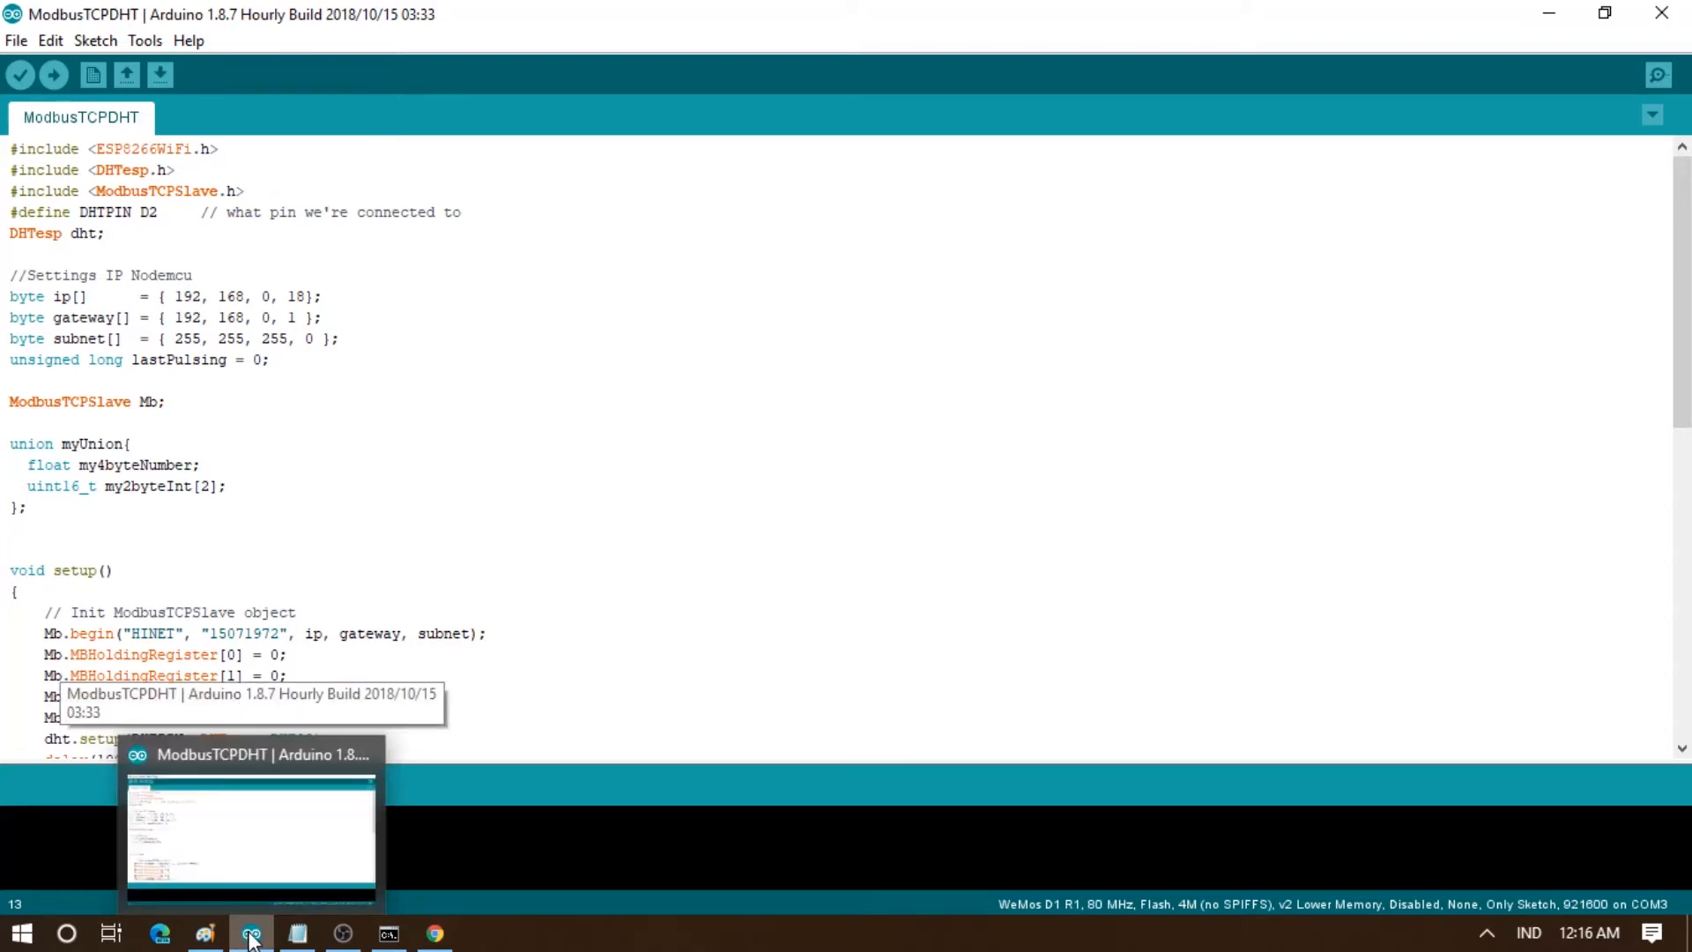
click(251, 937)
Keep port 502, add the Modbus Arduino server configuration and save the DHT11 node's settings
click(1006, 504)
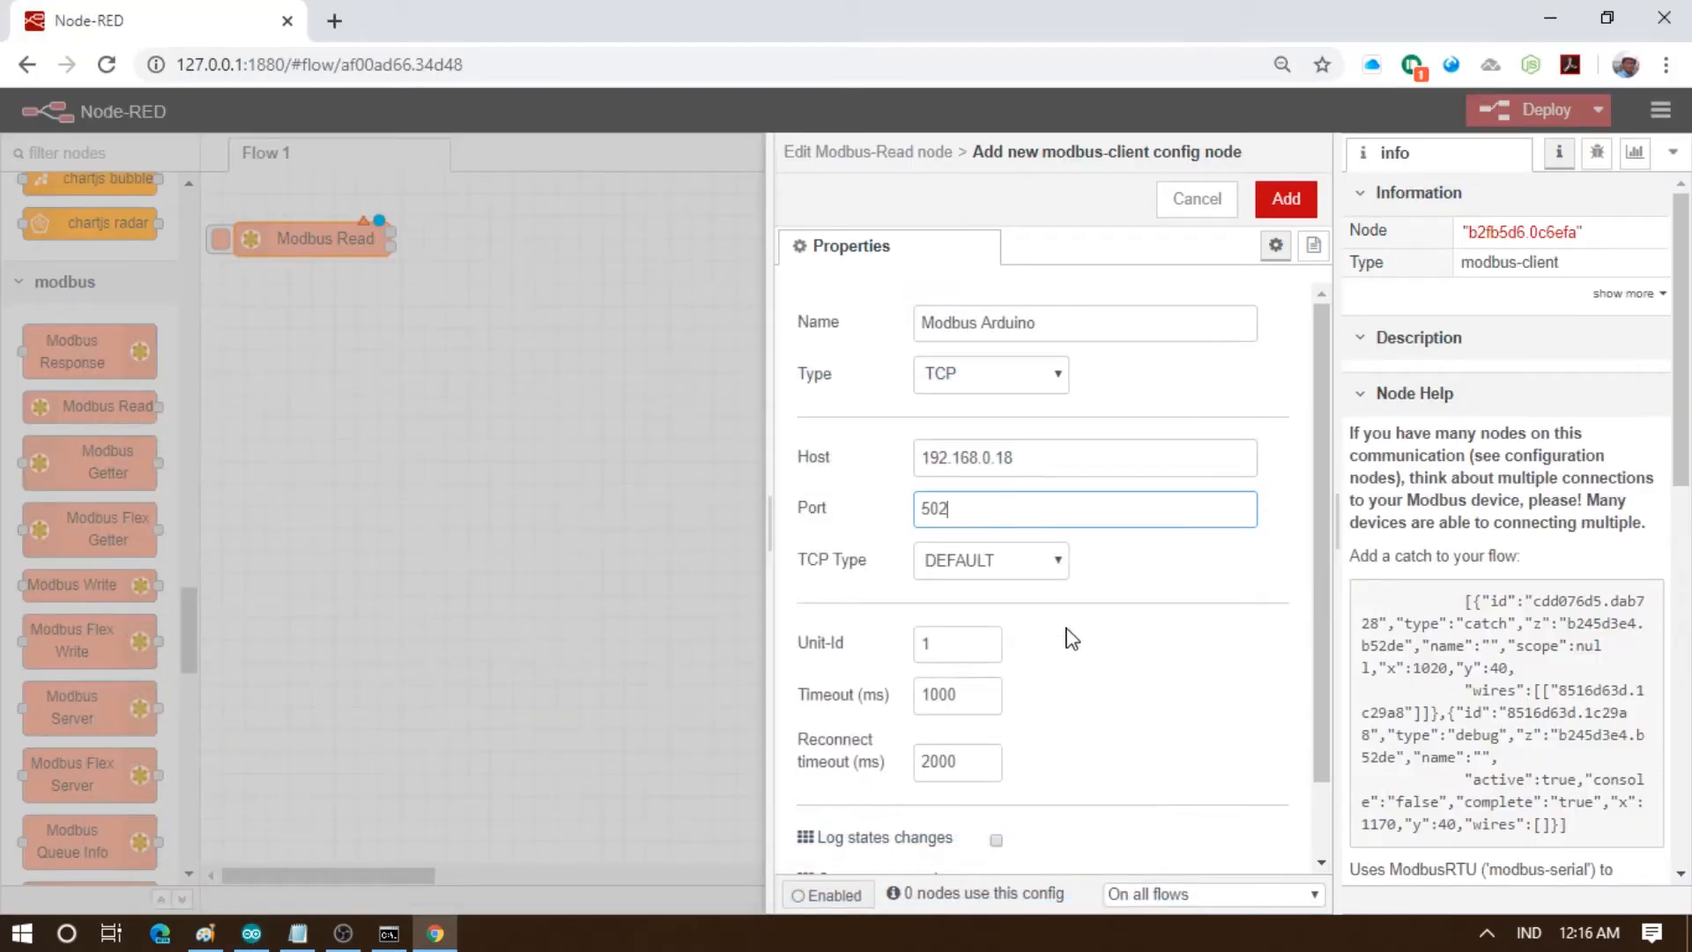
scroll(1069, 638, down, 1)
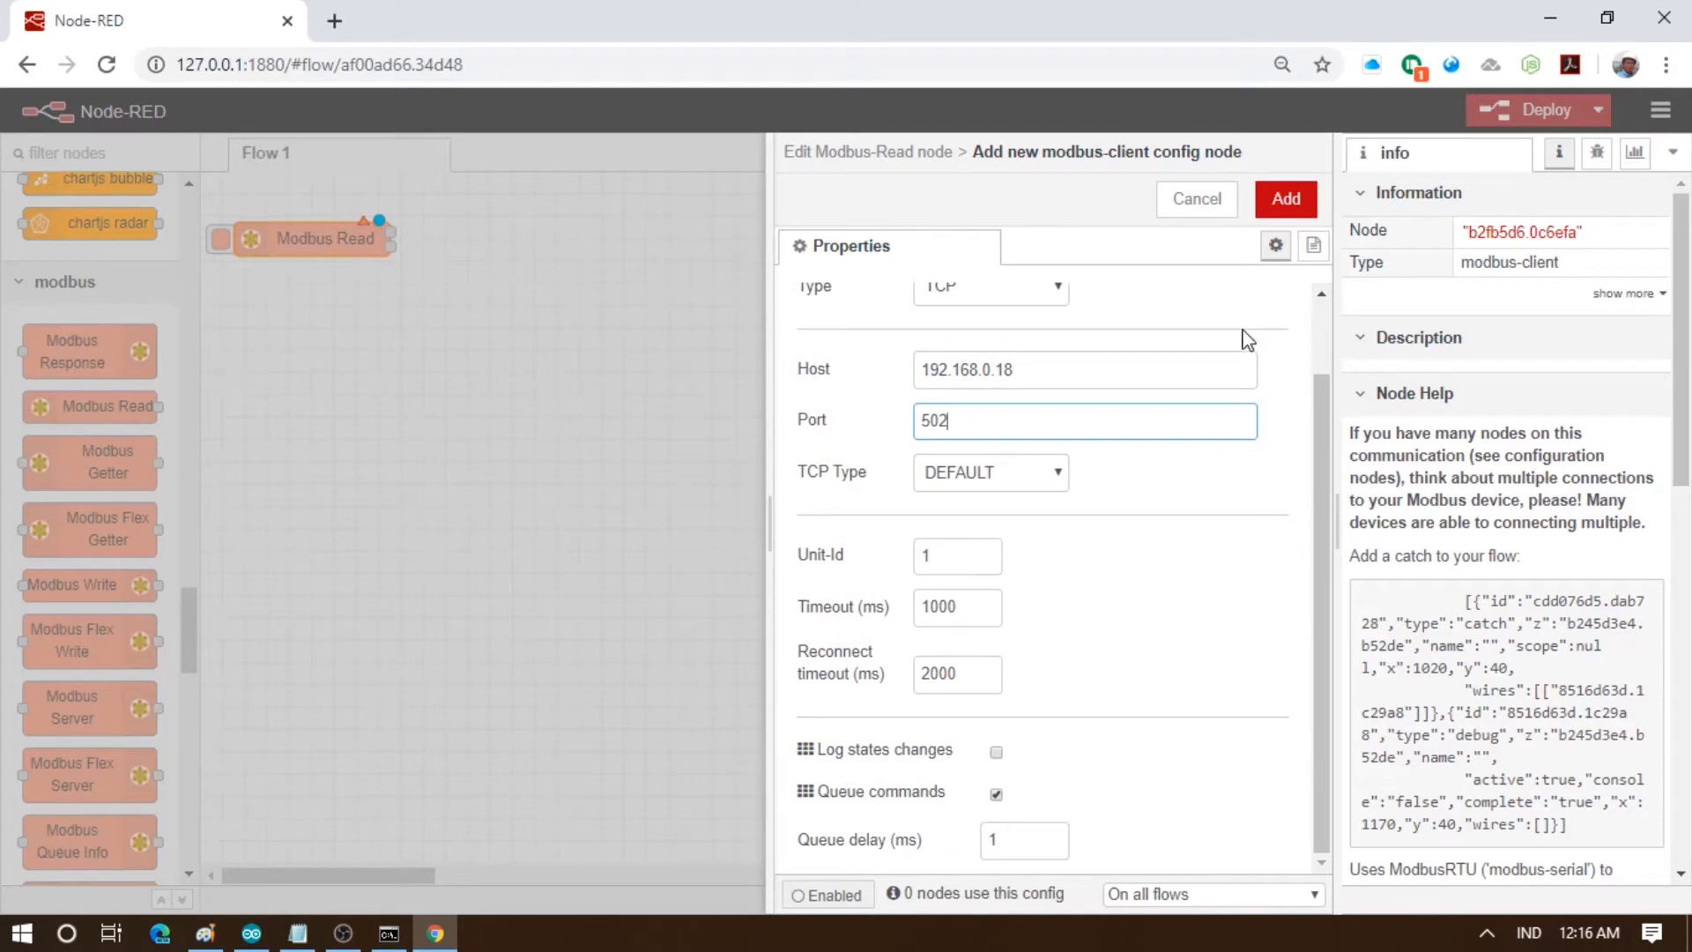
click(1286, 198)
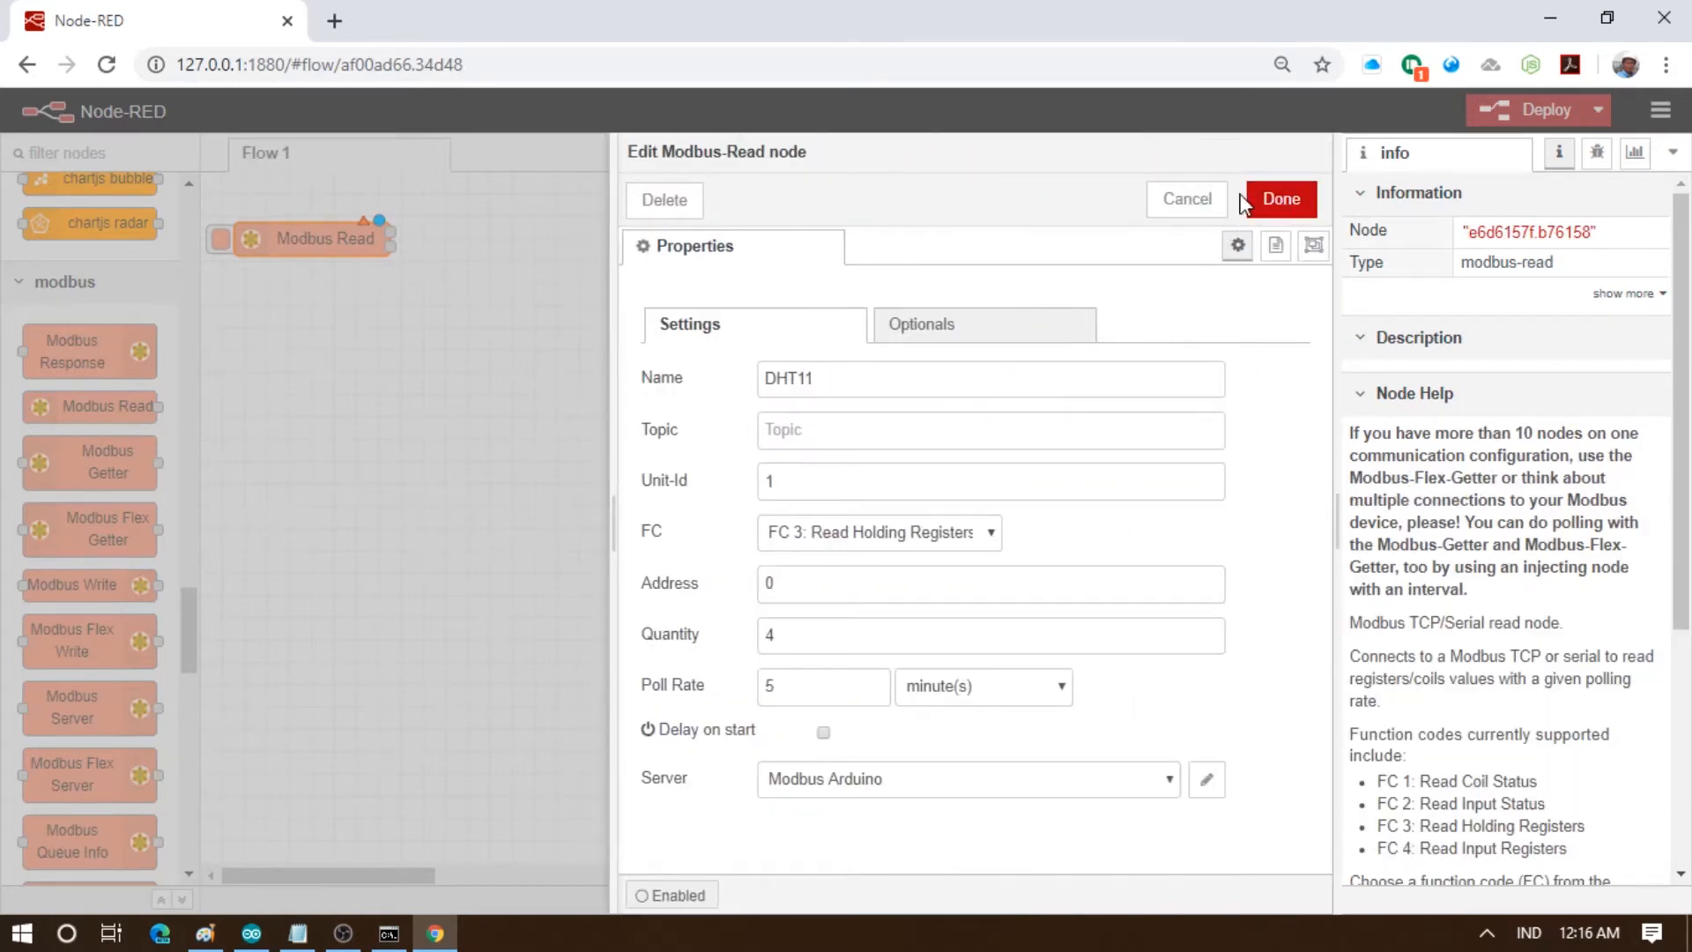
click(1268, 212)
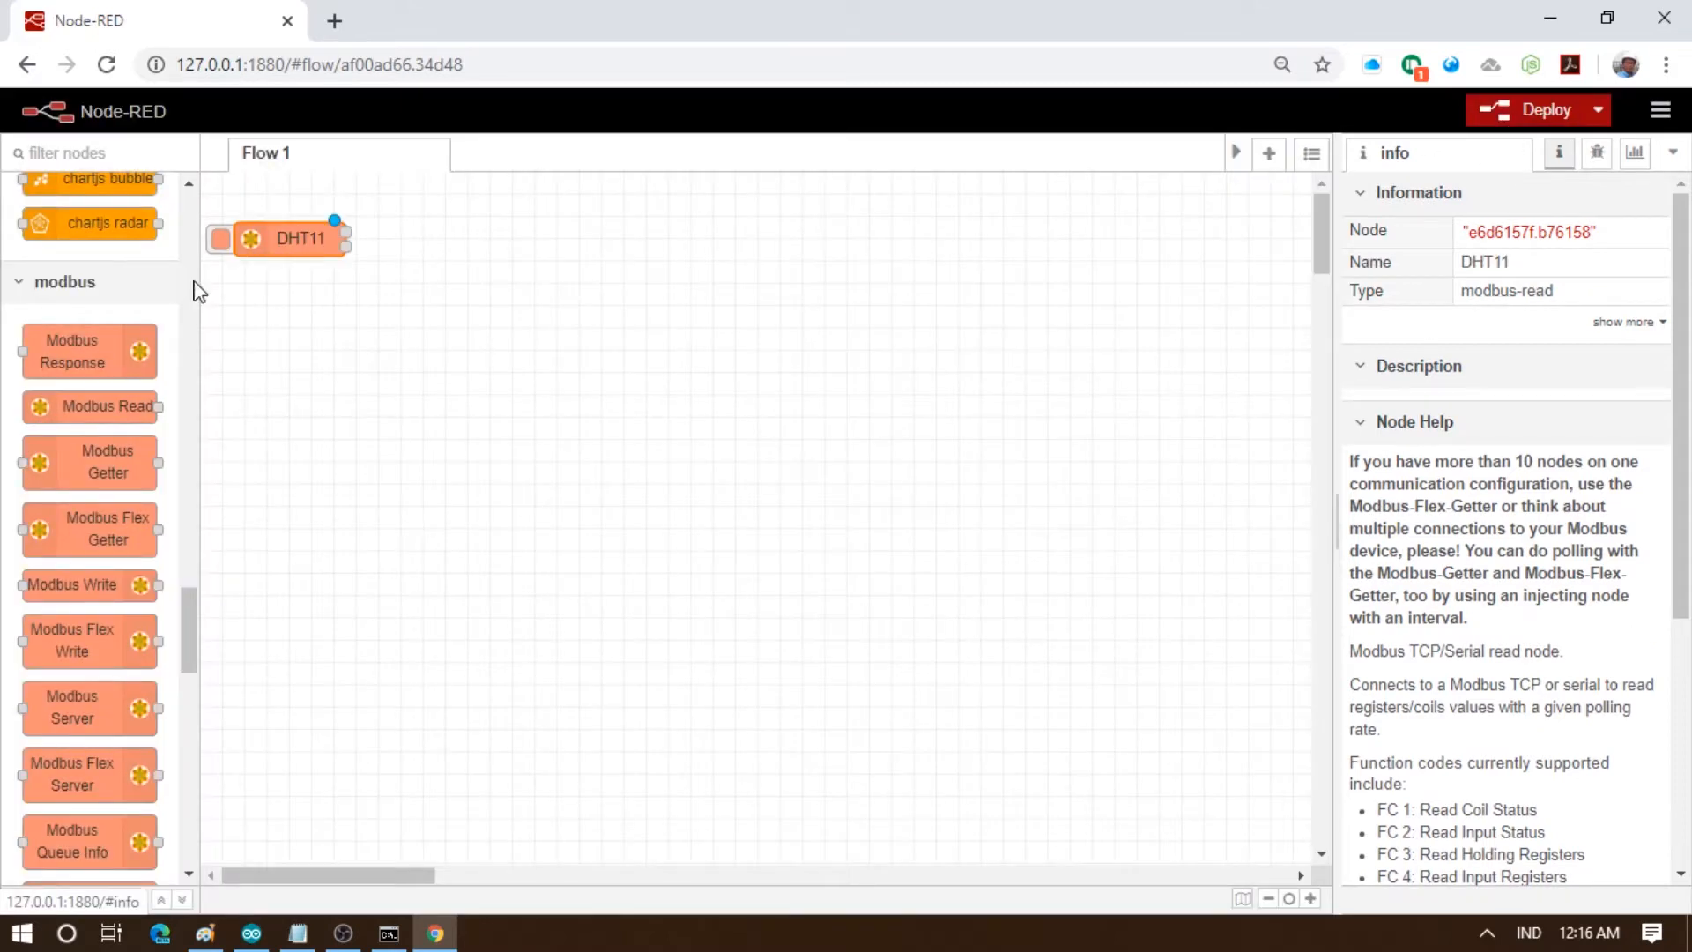
Add a debug node beside the DHT11 node and wire the DHT11 node's second output to it
scroll(188, 309, up, 5)
scroll(188, 308, up, 10)
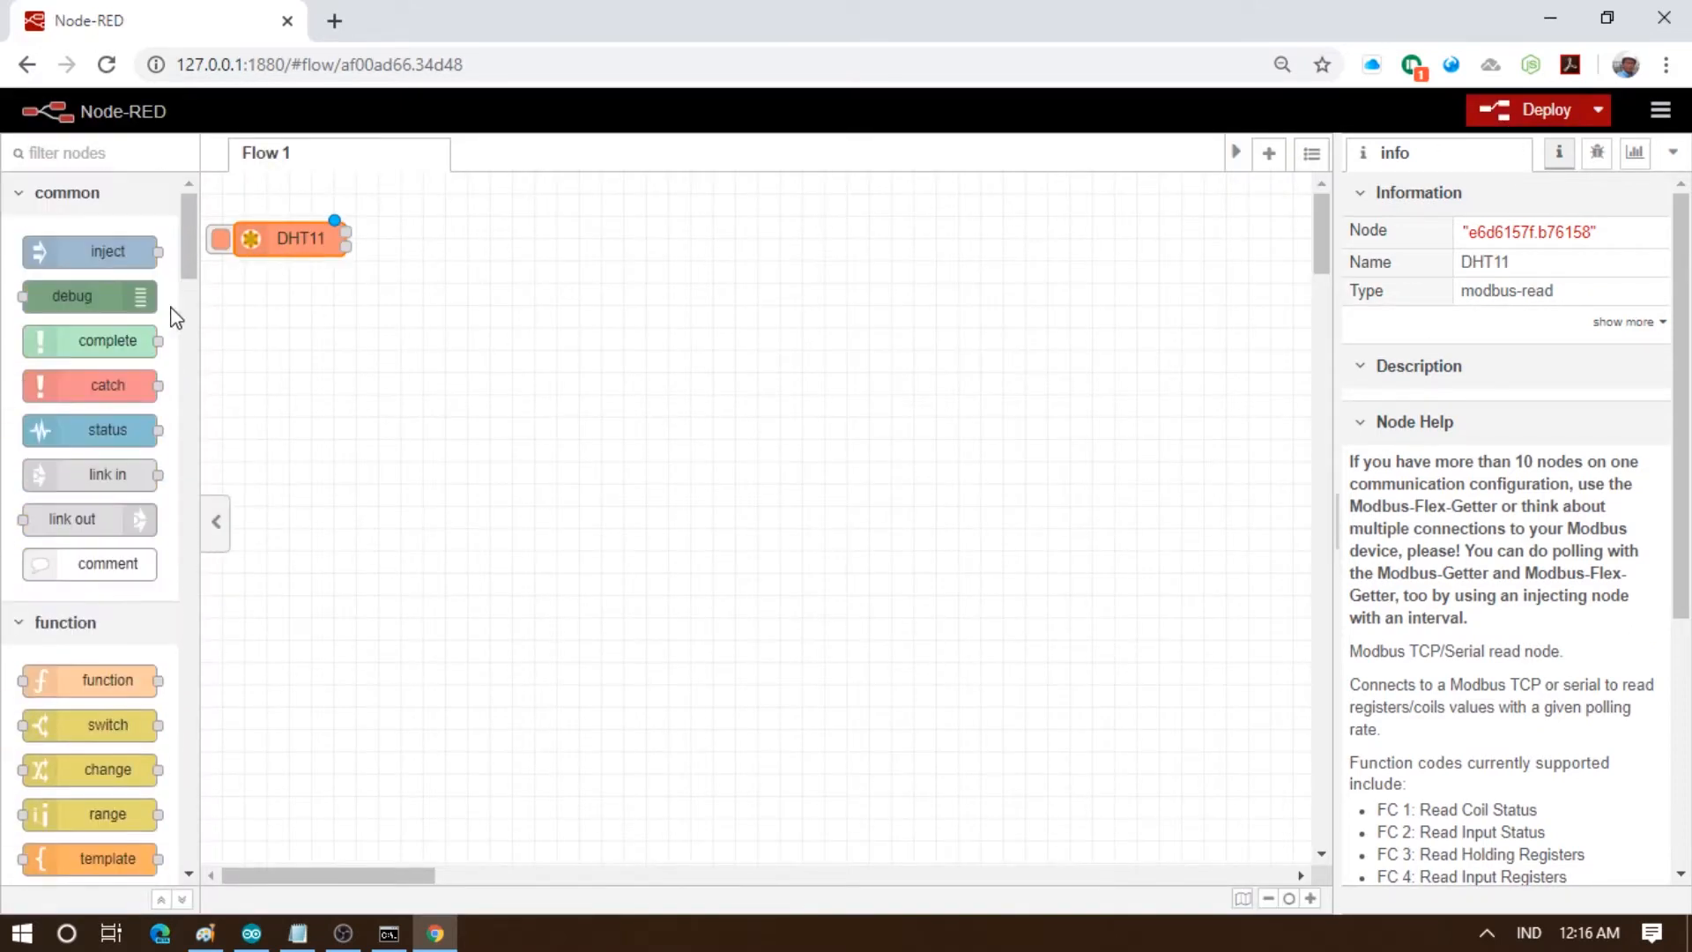
drag(133, 295, 520, 258)
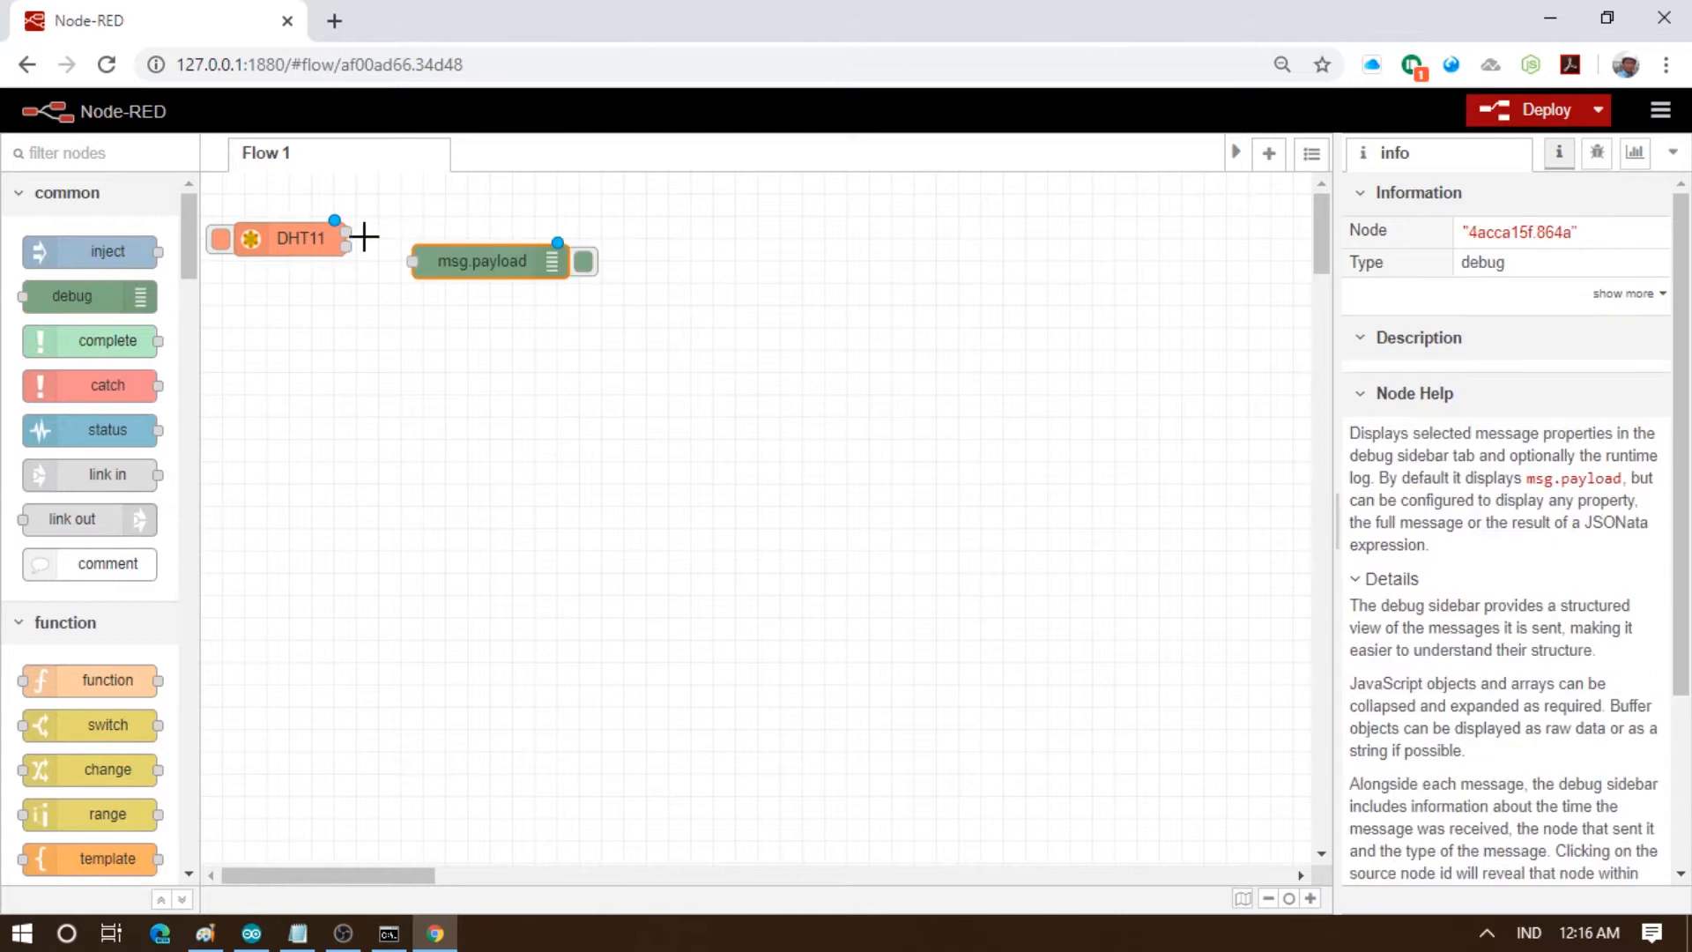
drag(345, 239, 412, 261)
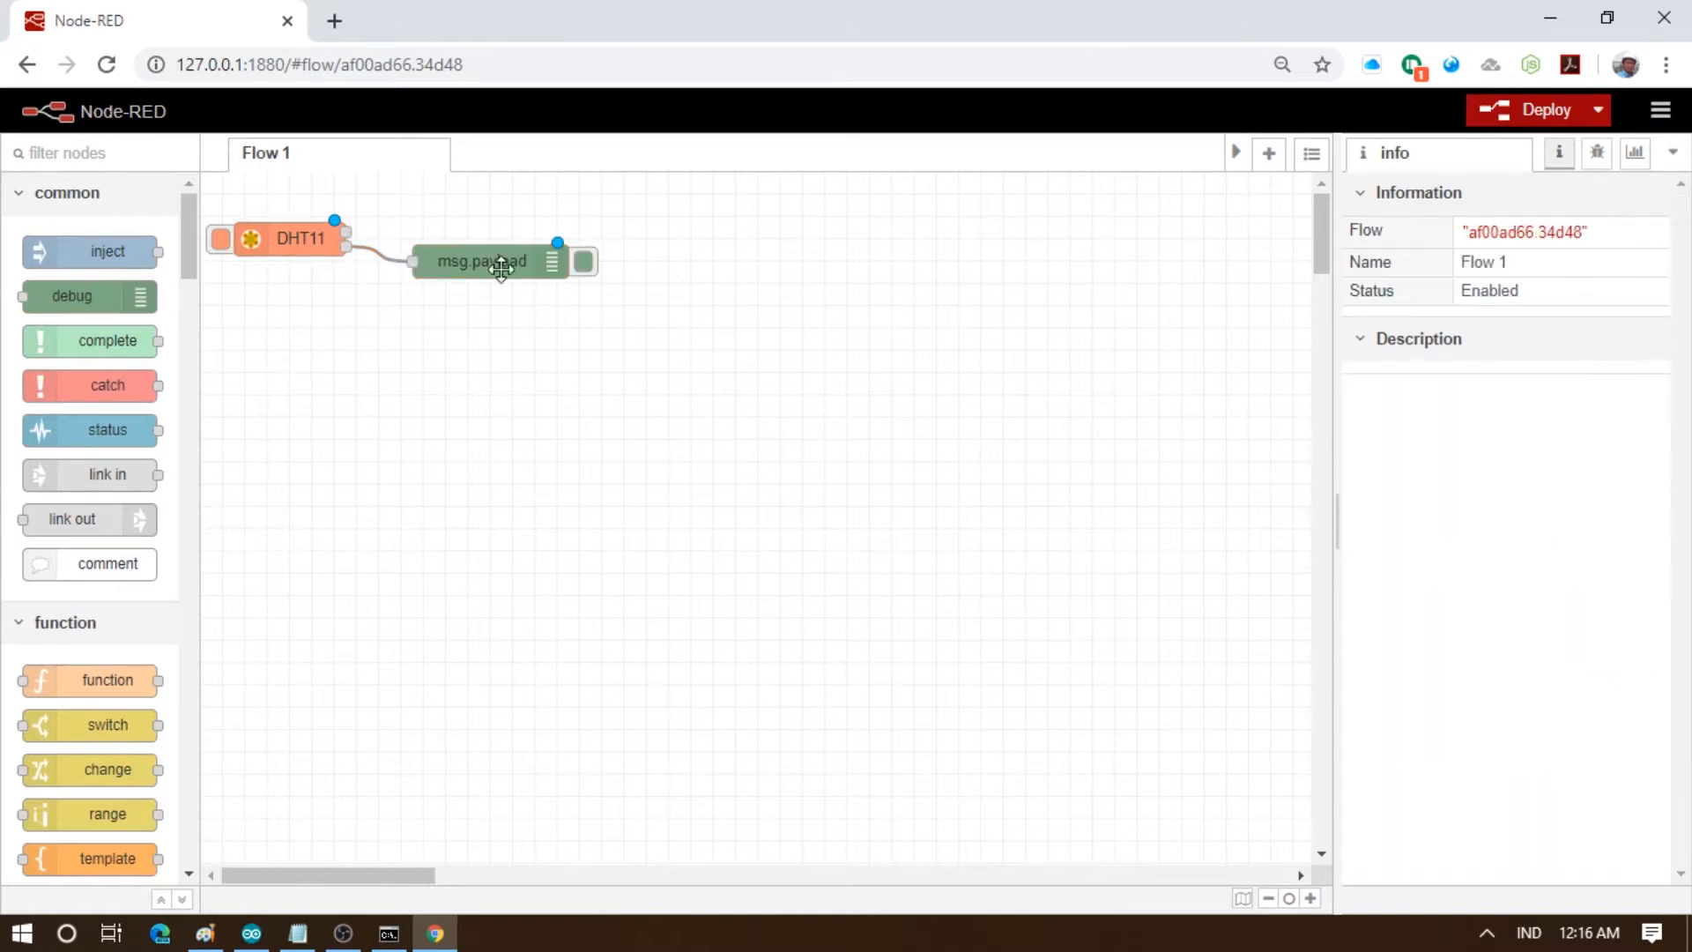
Show the debug messages, deploy the flow and trigger a manual reading from the DHT11 node
click(1597, 153)
click(1531, 111)
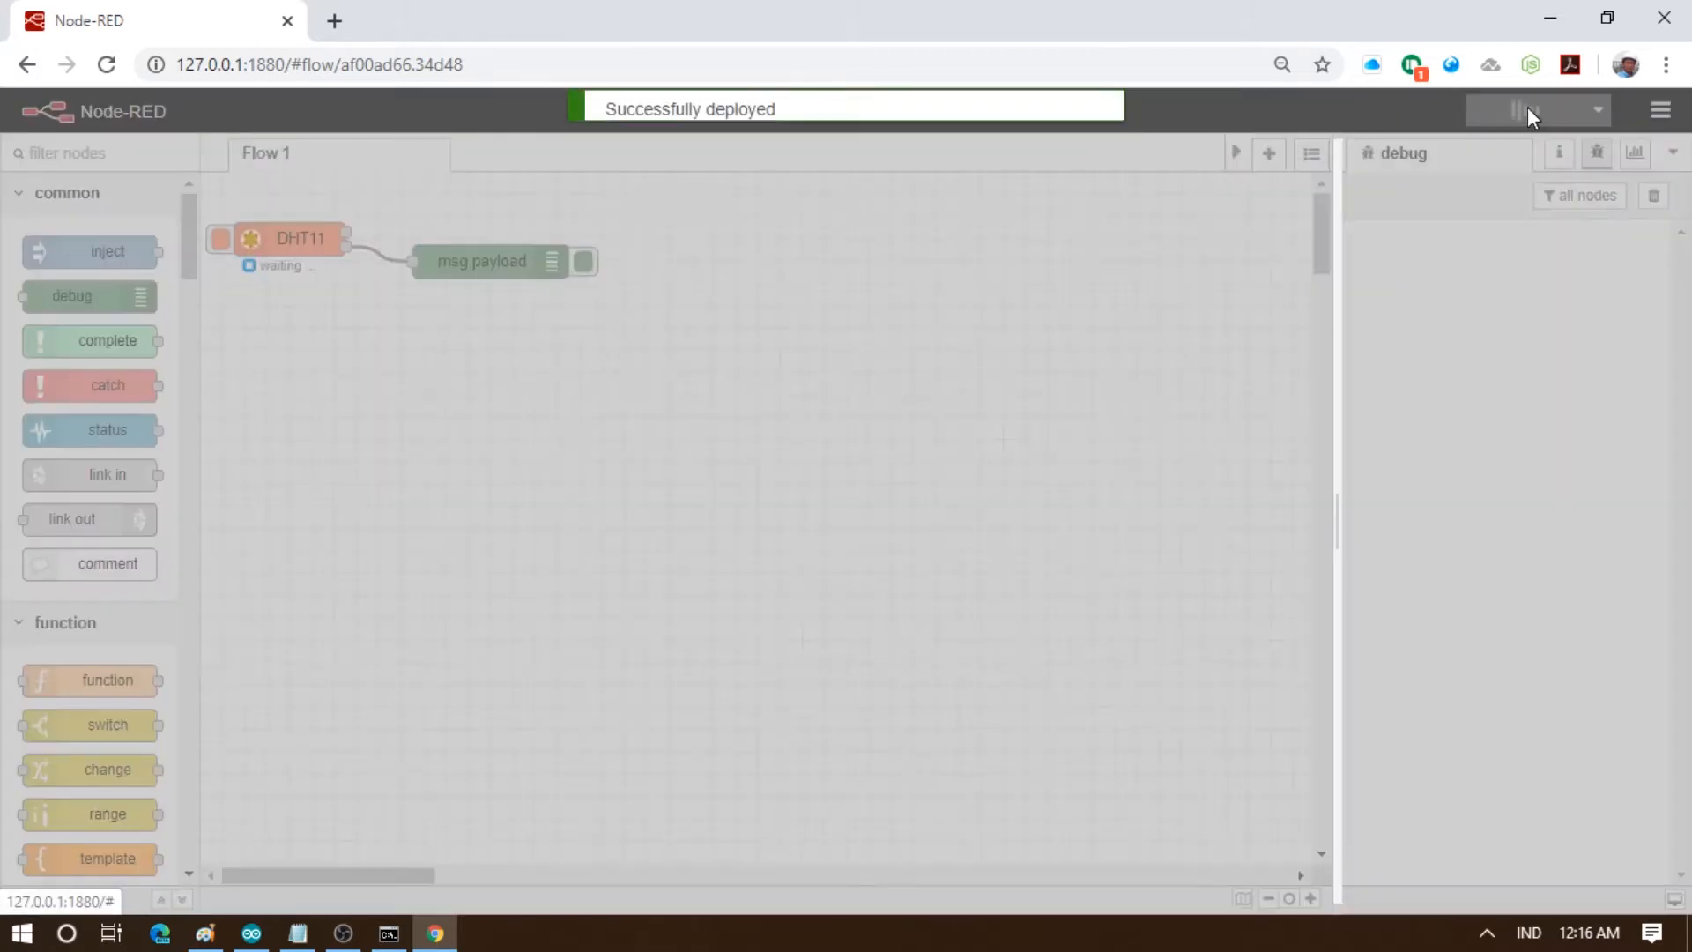
click(219, 256)
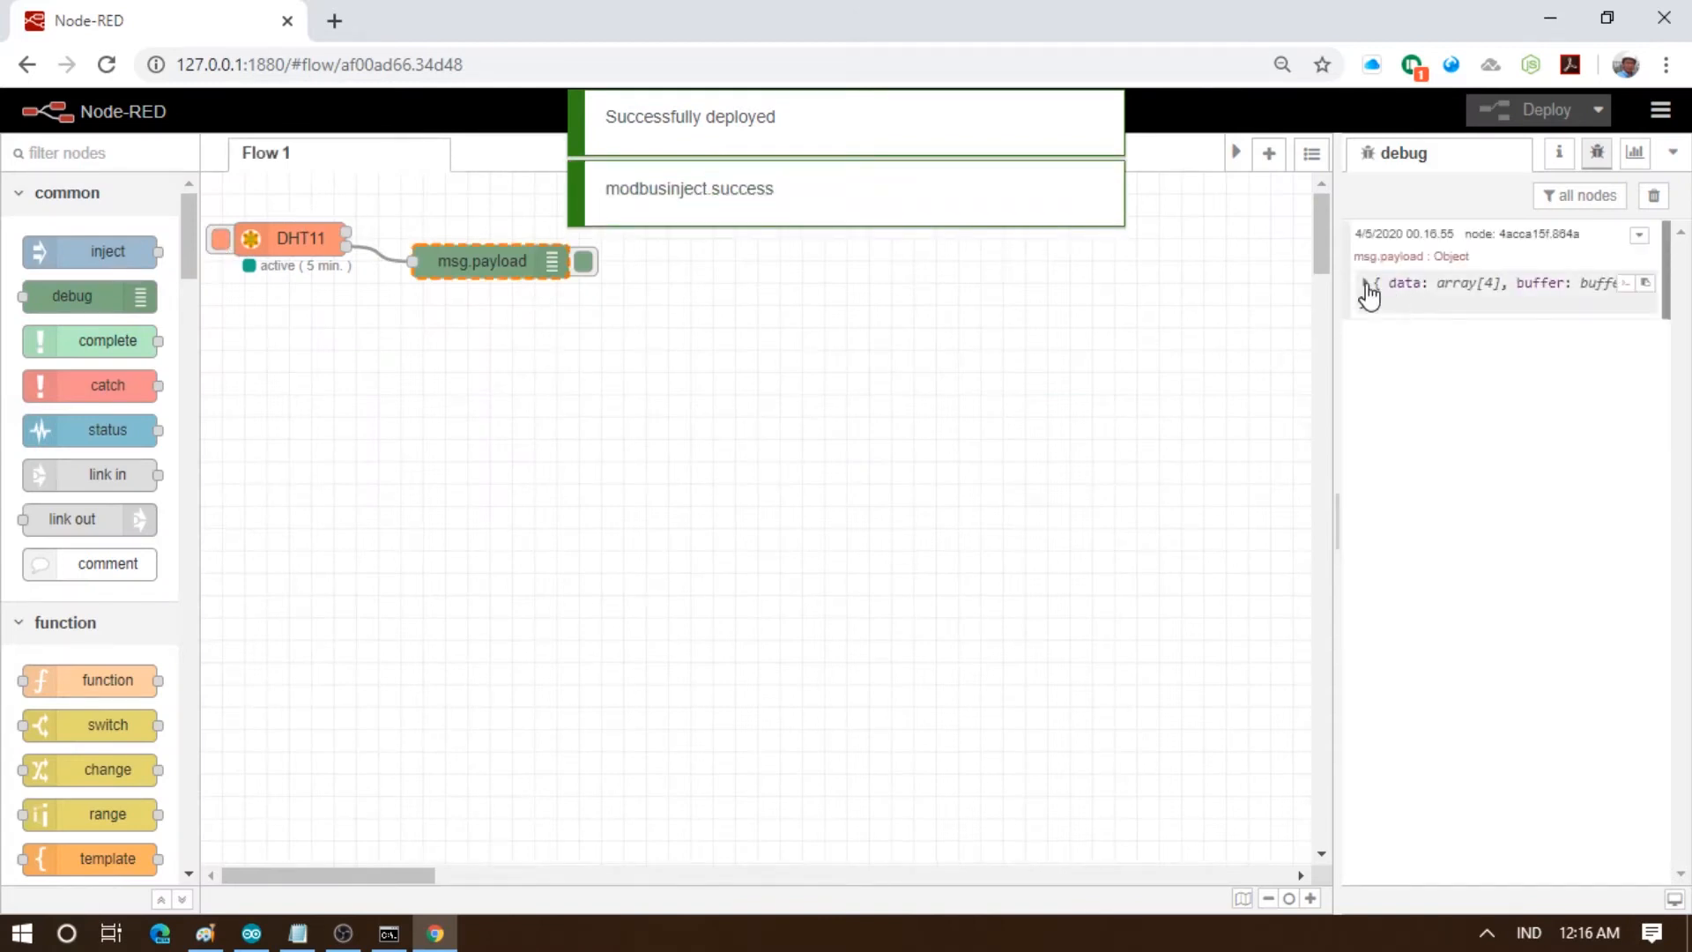
Expand the received payload object to examine its data array and buffer values
click(1367, 284)
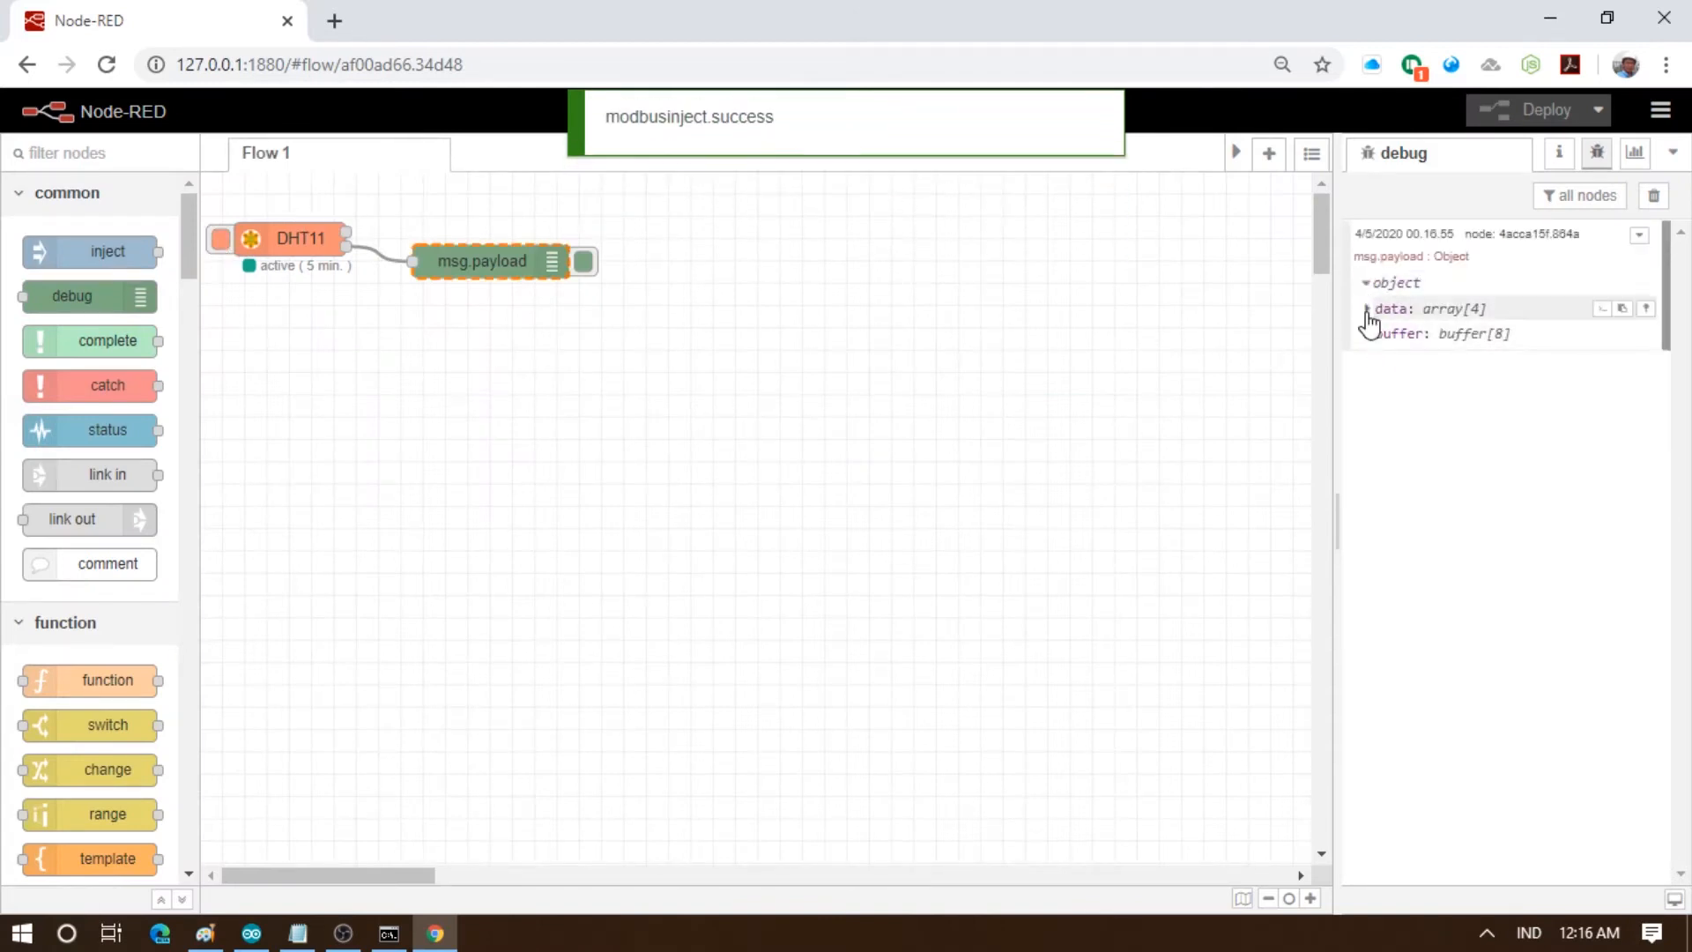
click(1368, 317)
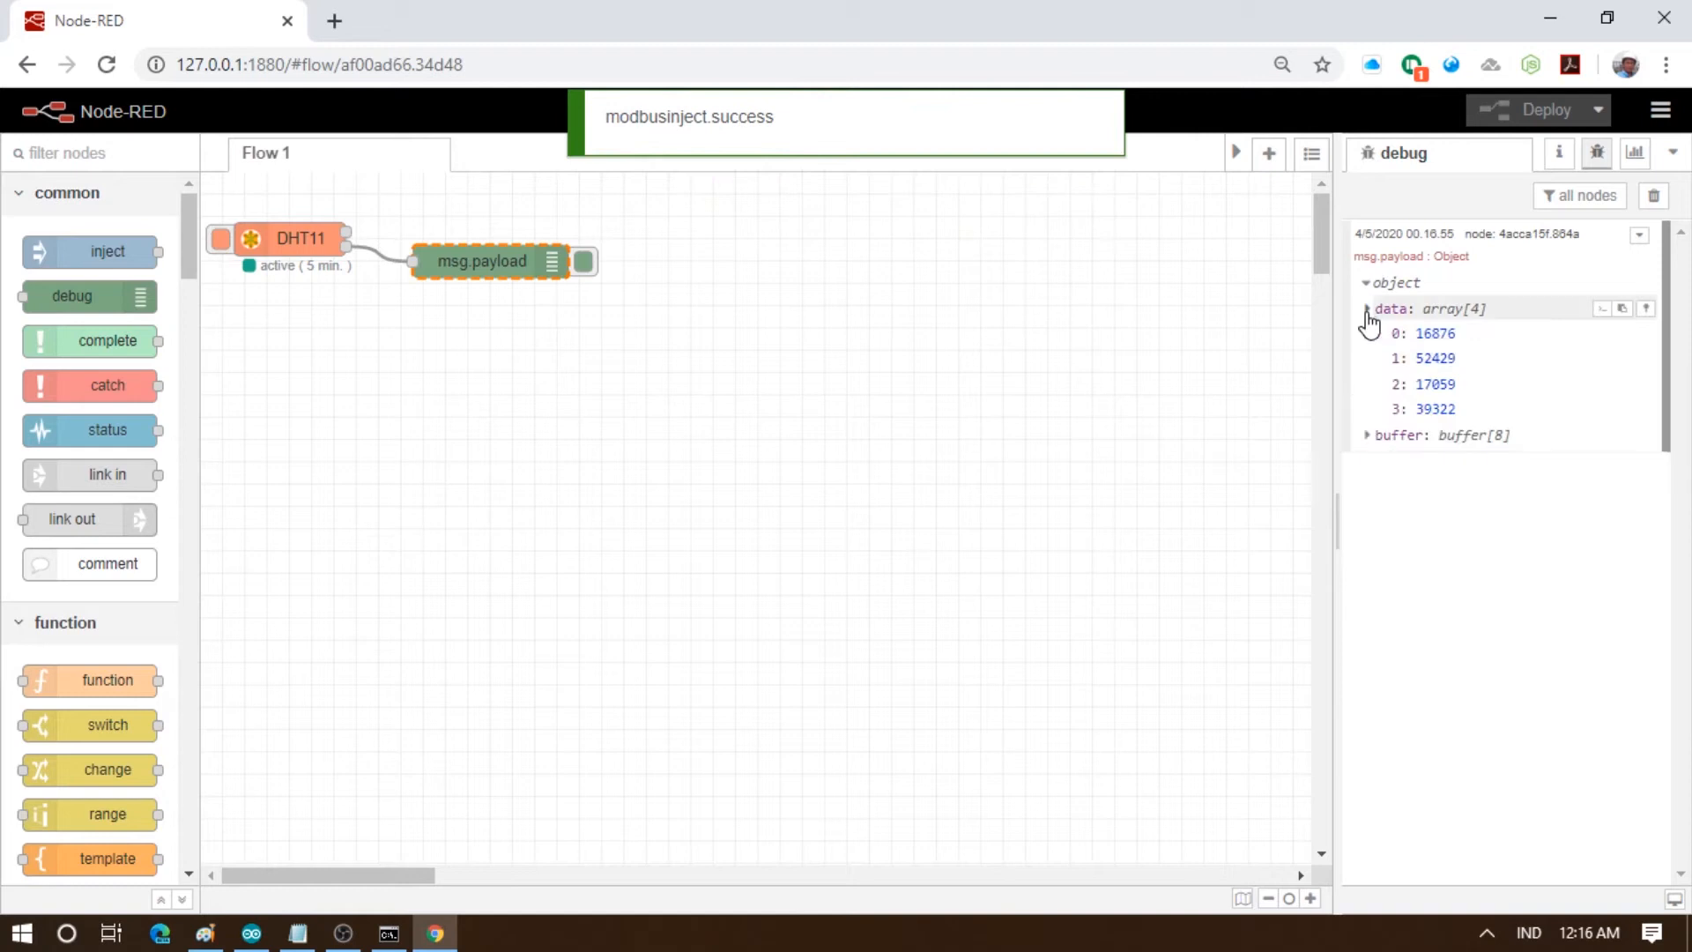
click(1368, 435)
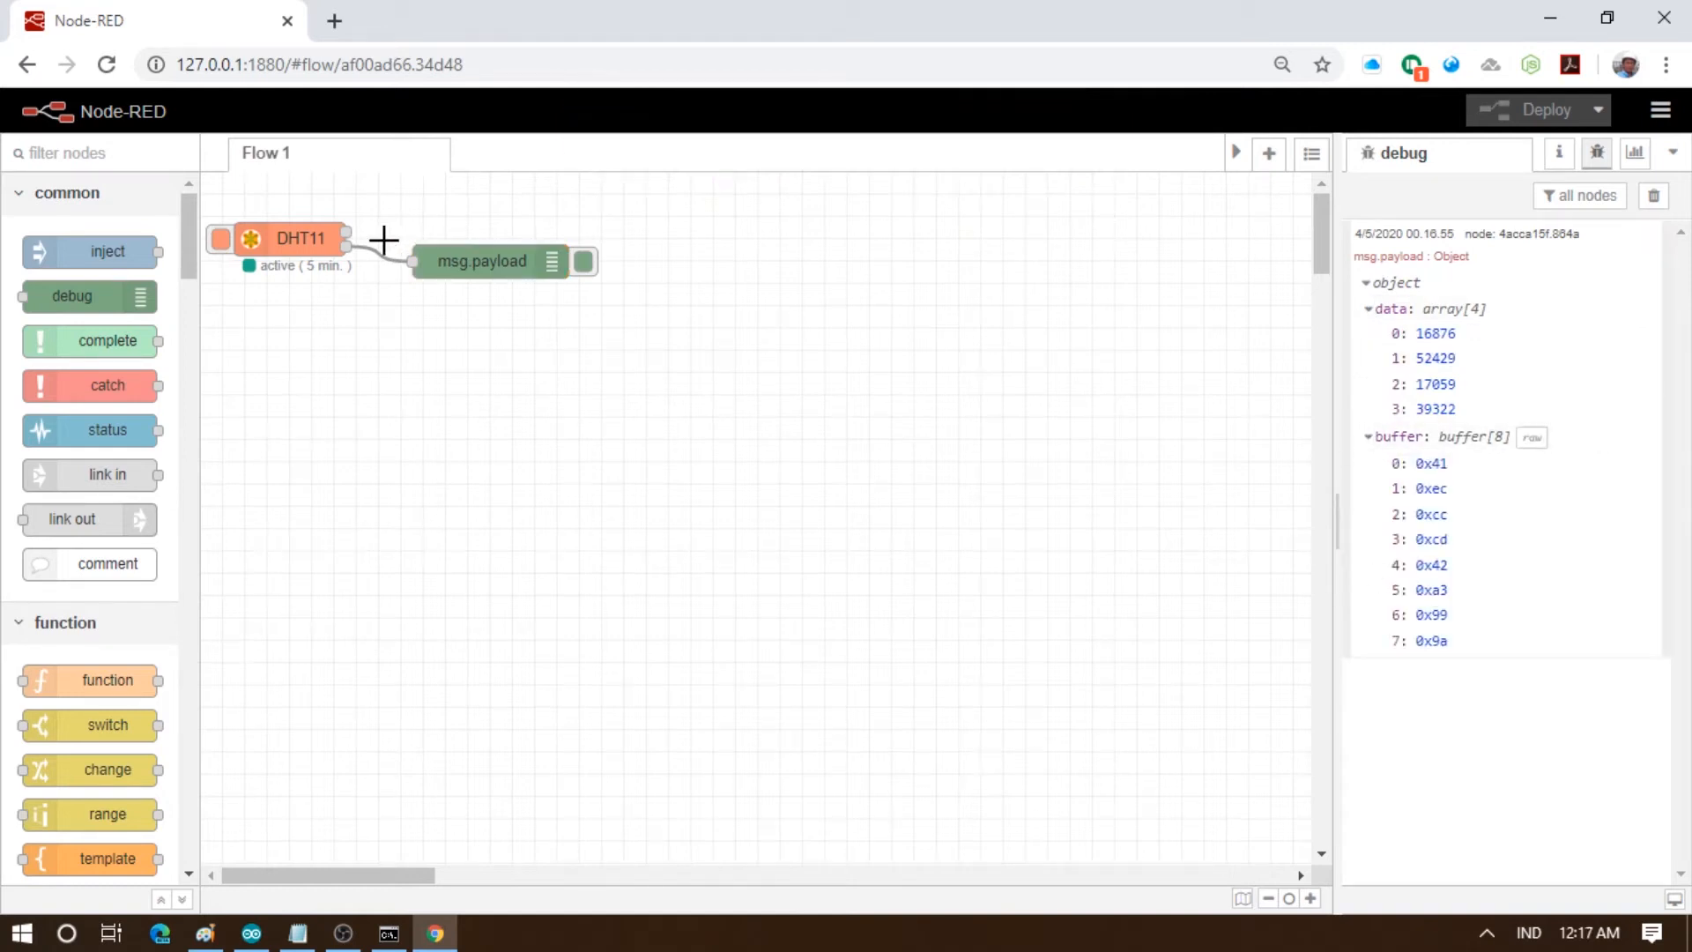
Rewire the debug node to the DHT11 node's first output, and redeploy to trigger another reading
key(Delete)
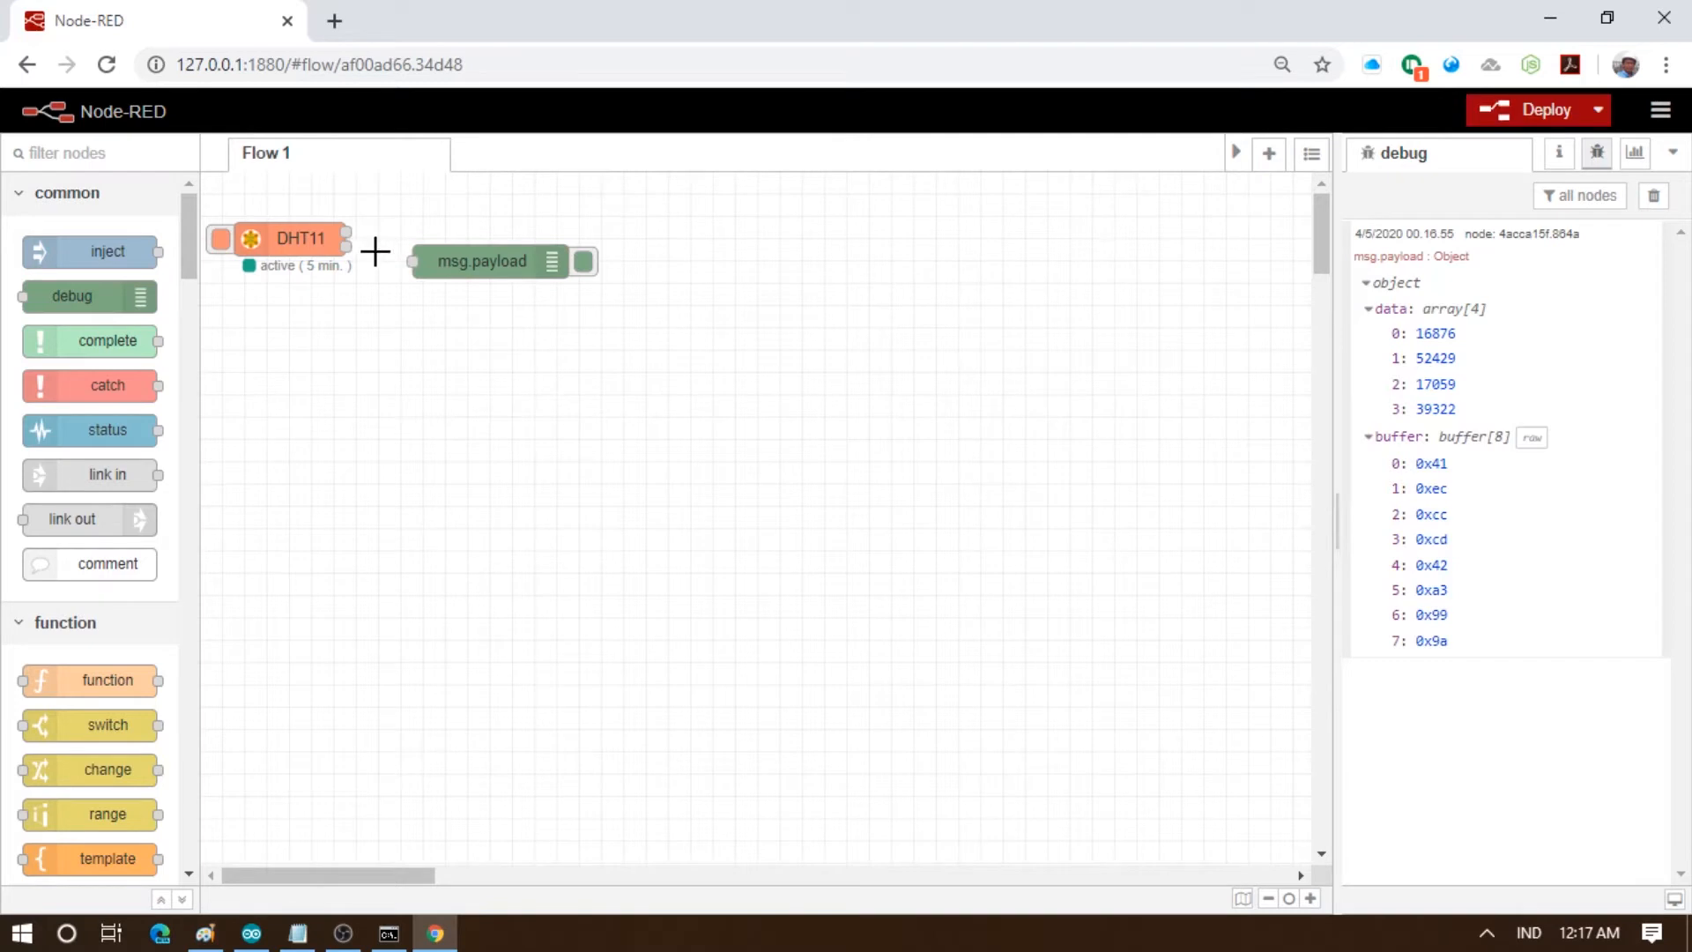
drag(348, 232, 416, 258)
click(1522, 122)
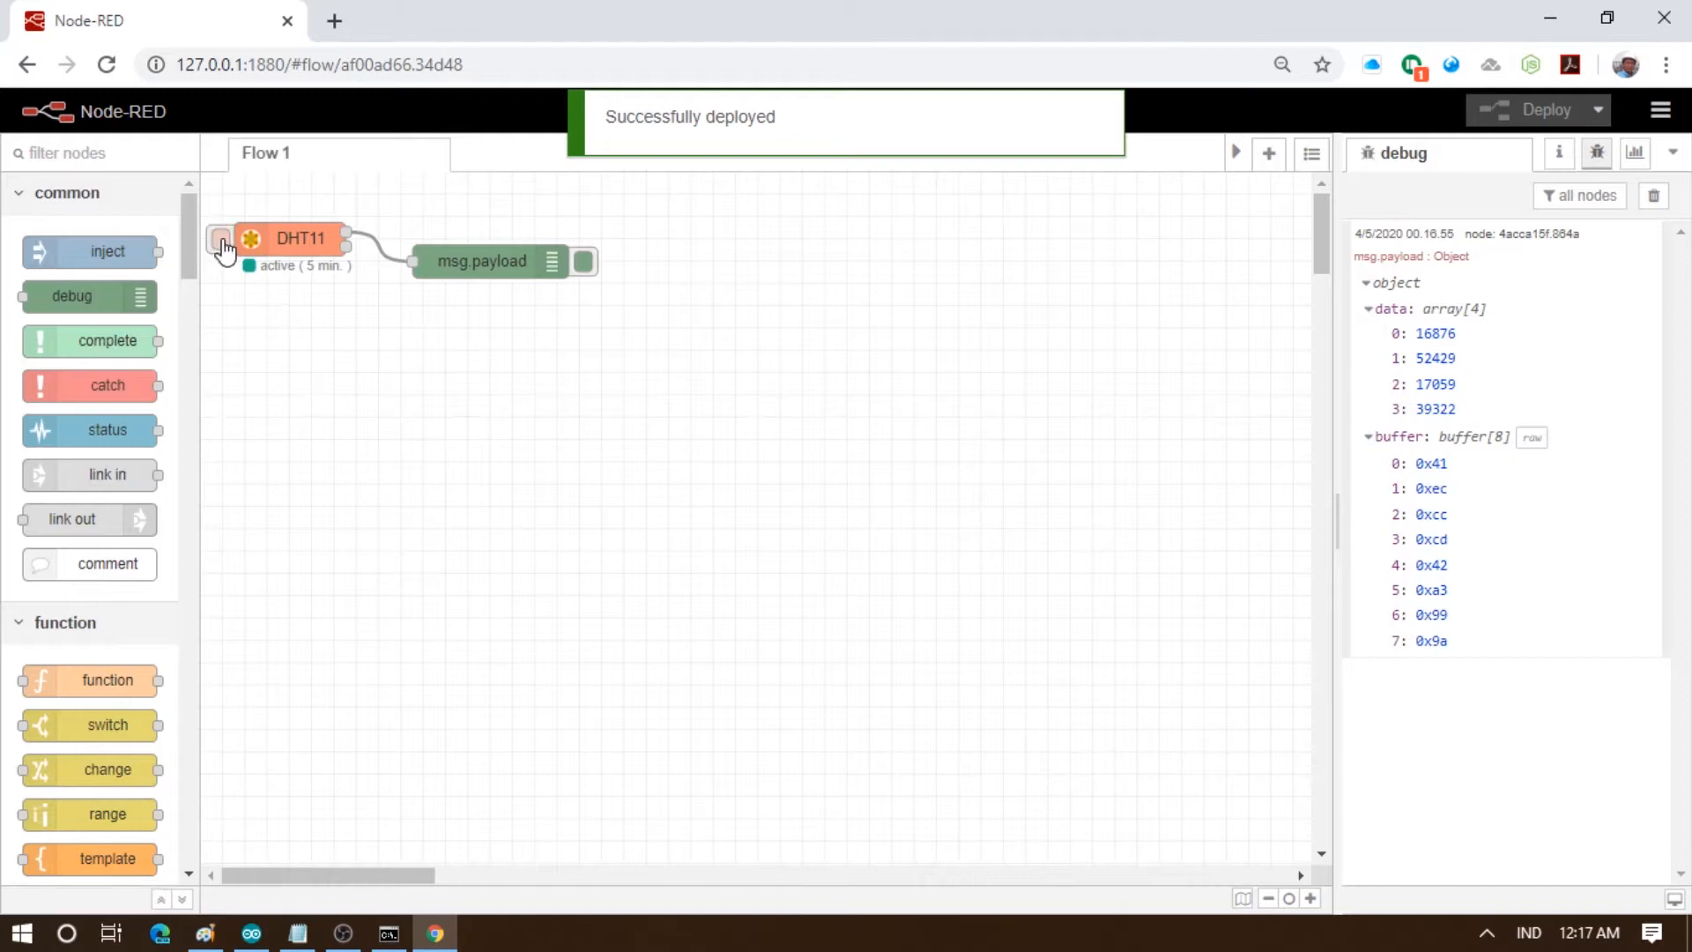
click(221, 239)
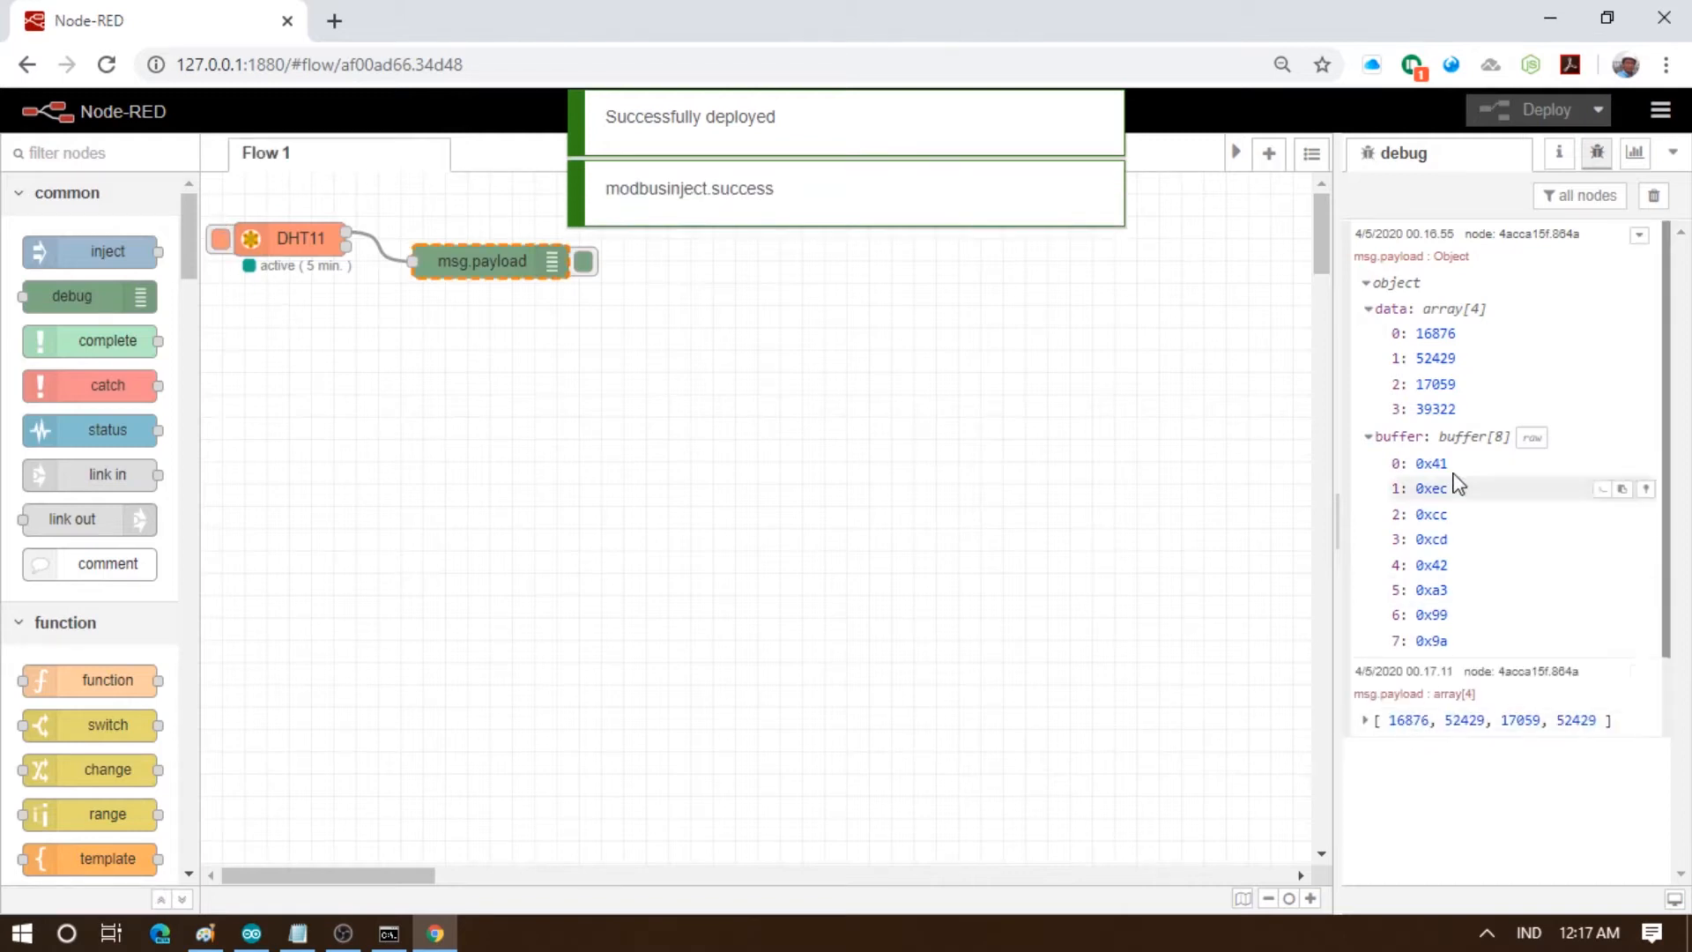
click(1377, 282)
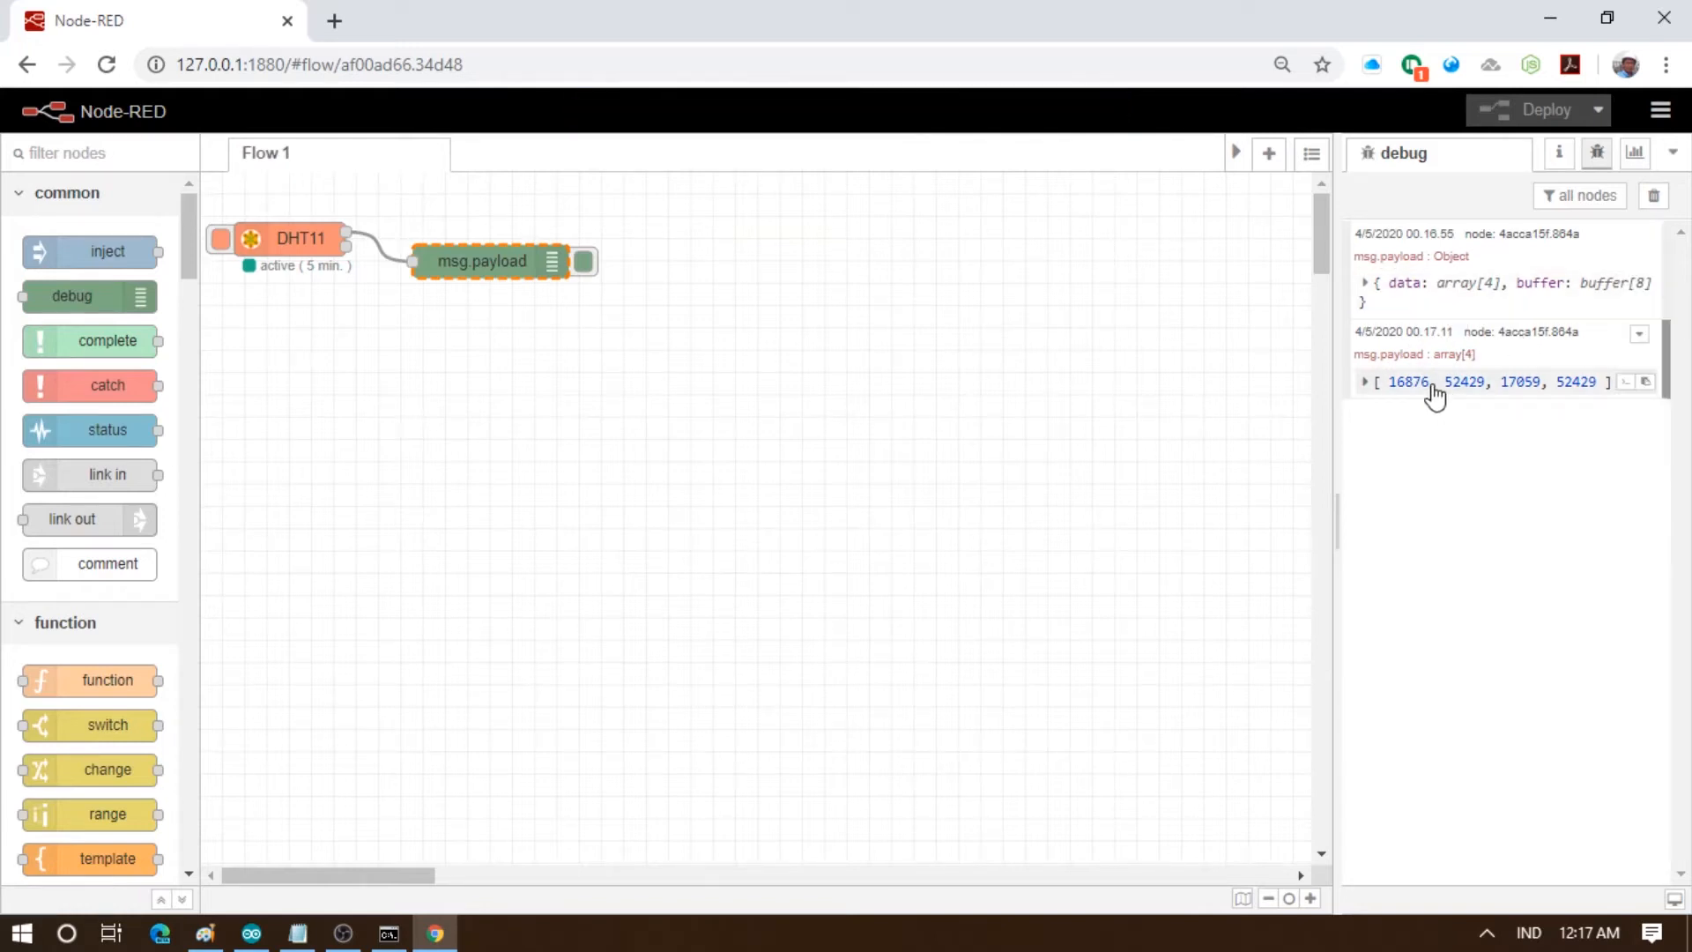
Rearrange the DHT11 and debug nodes in one row with a wide gap between them
drag(488, 272, 476, 227)
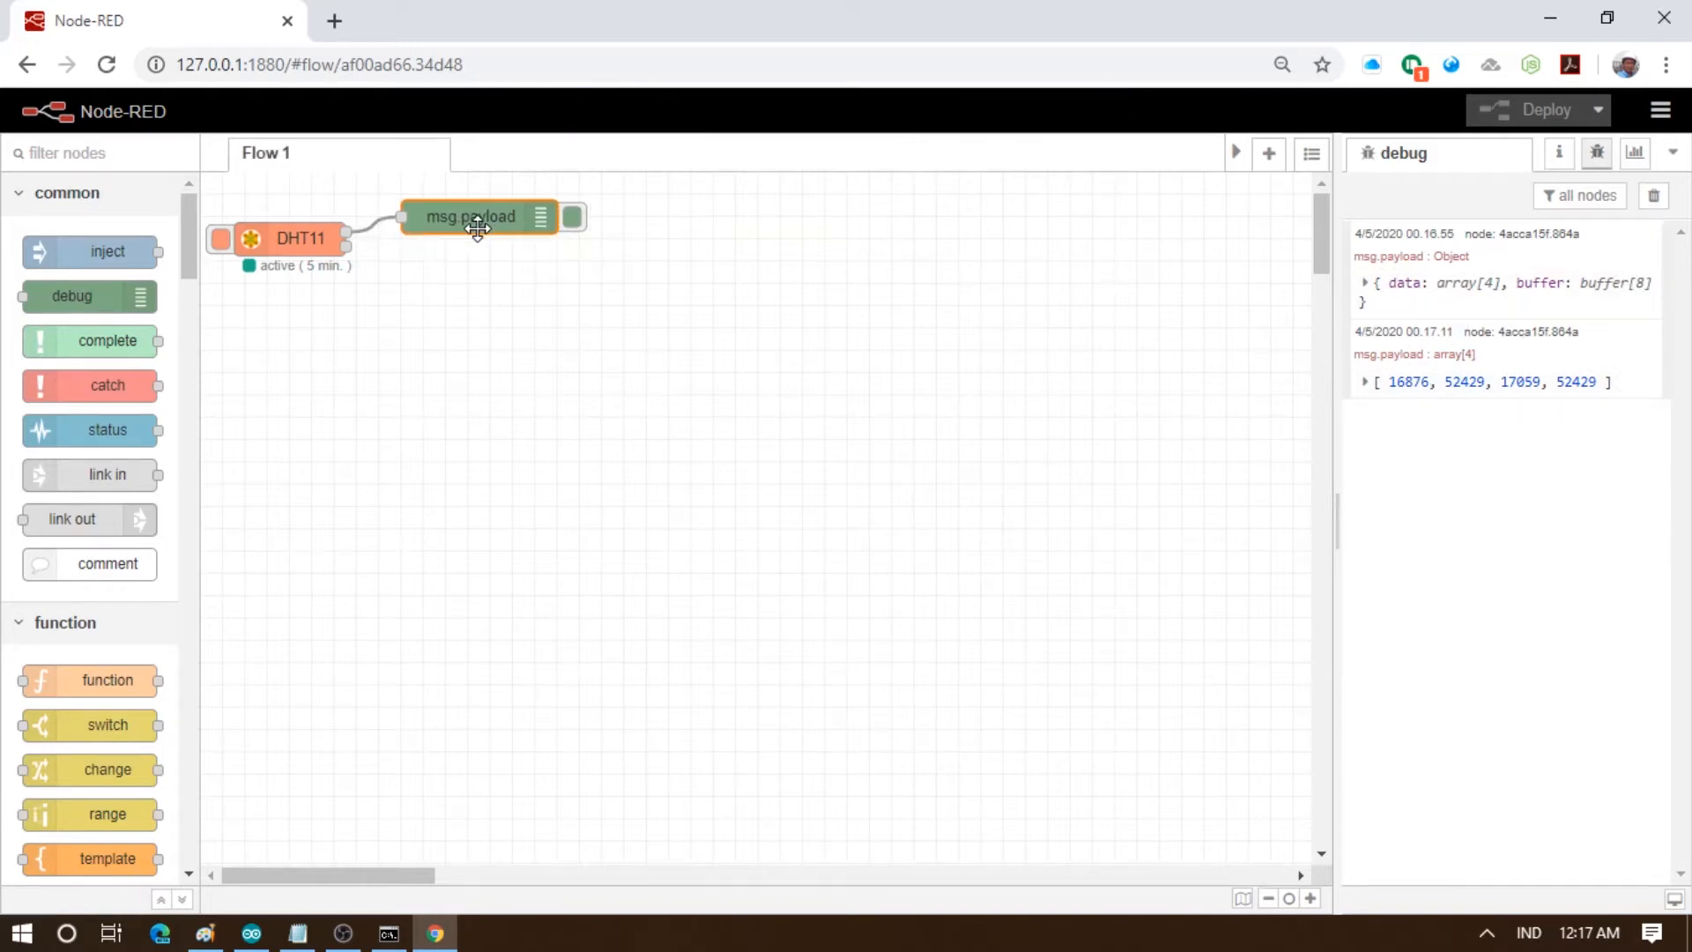
drag(263, 243, 291, 288)
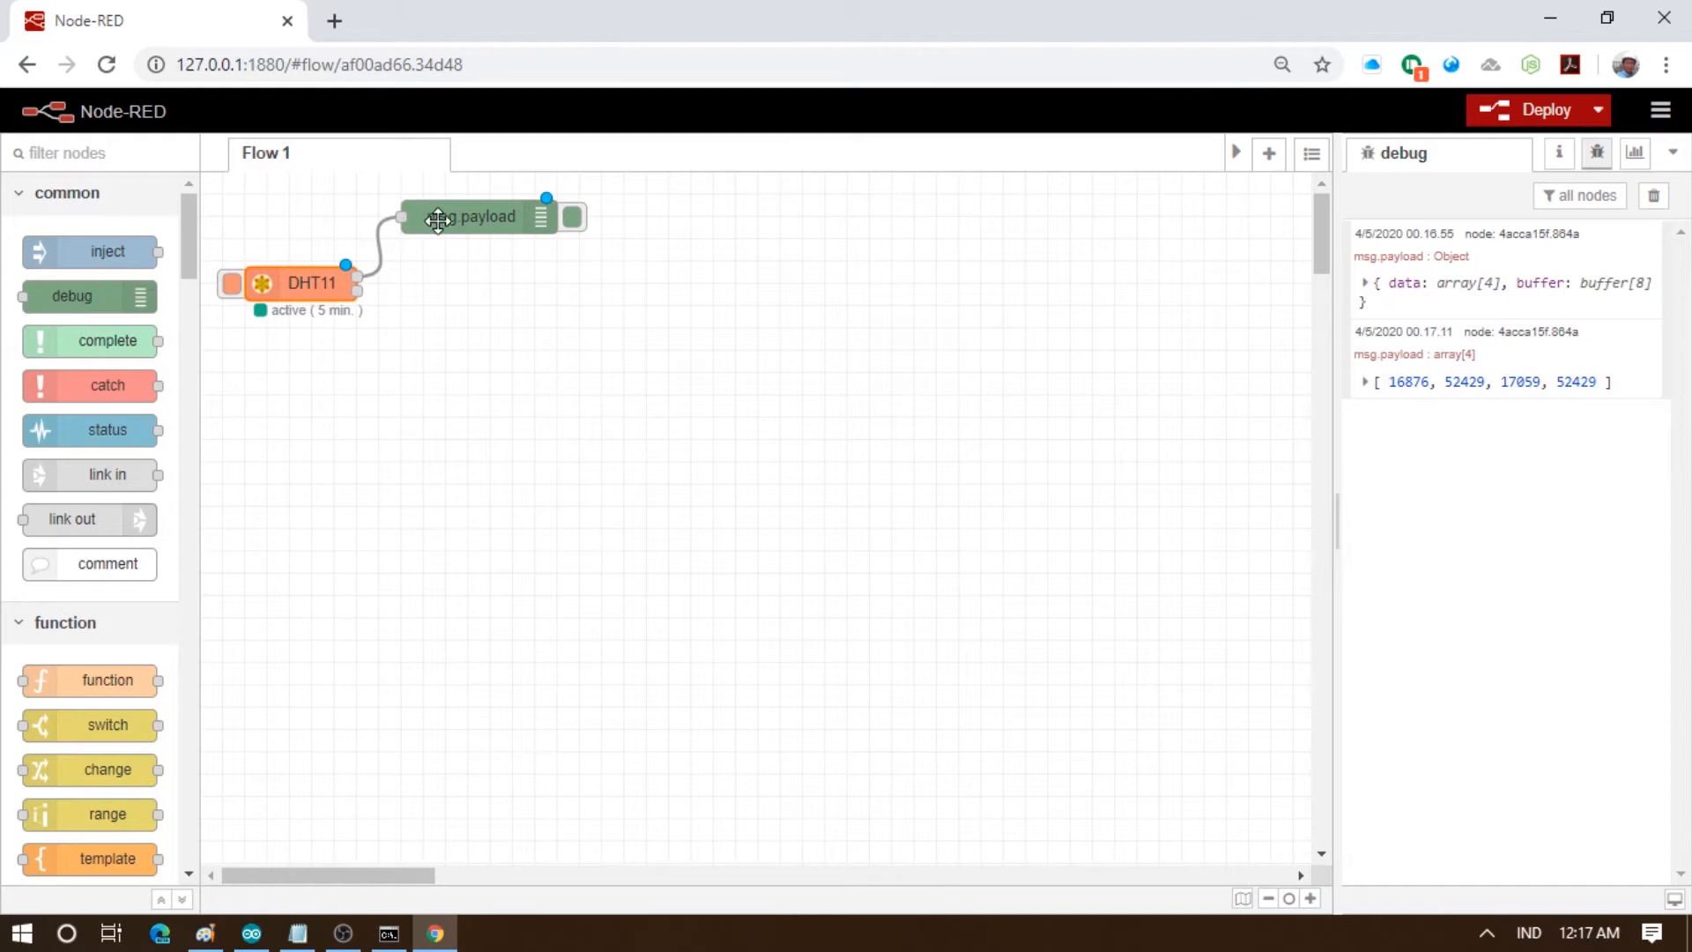
drag(465, 229, 577, 296)
Examine the latest payload array and the float temperature and humidity variables in the Arduino sketch's loop
click(1368, 385)
click(1368, 385)
click(251, 934)
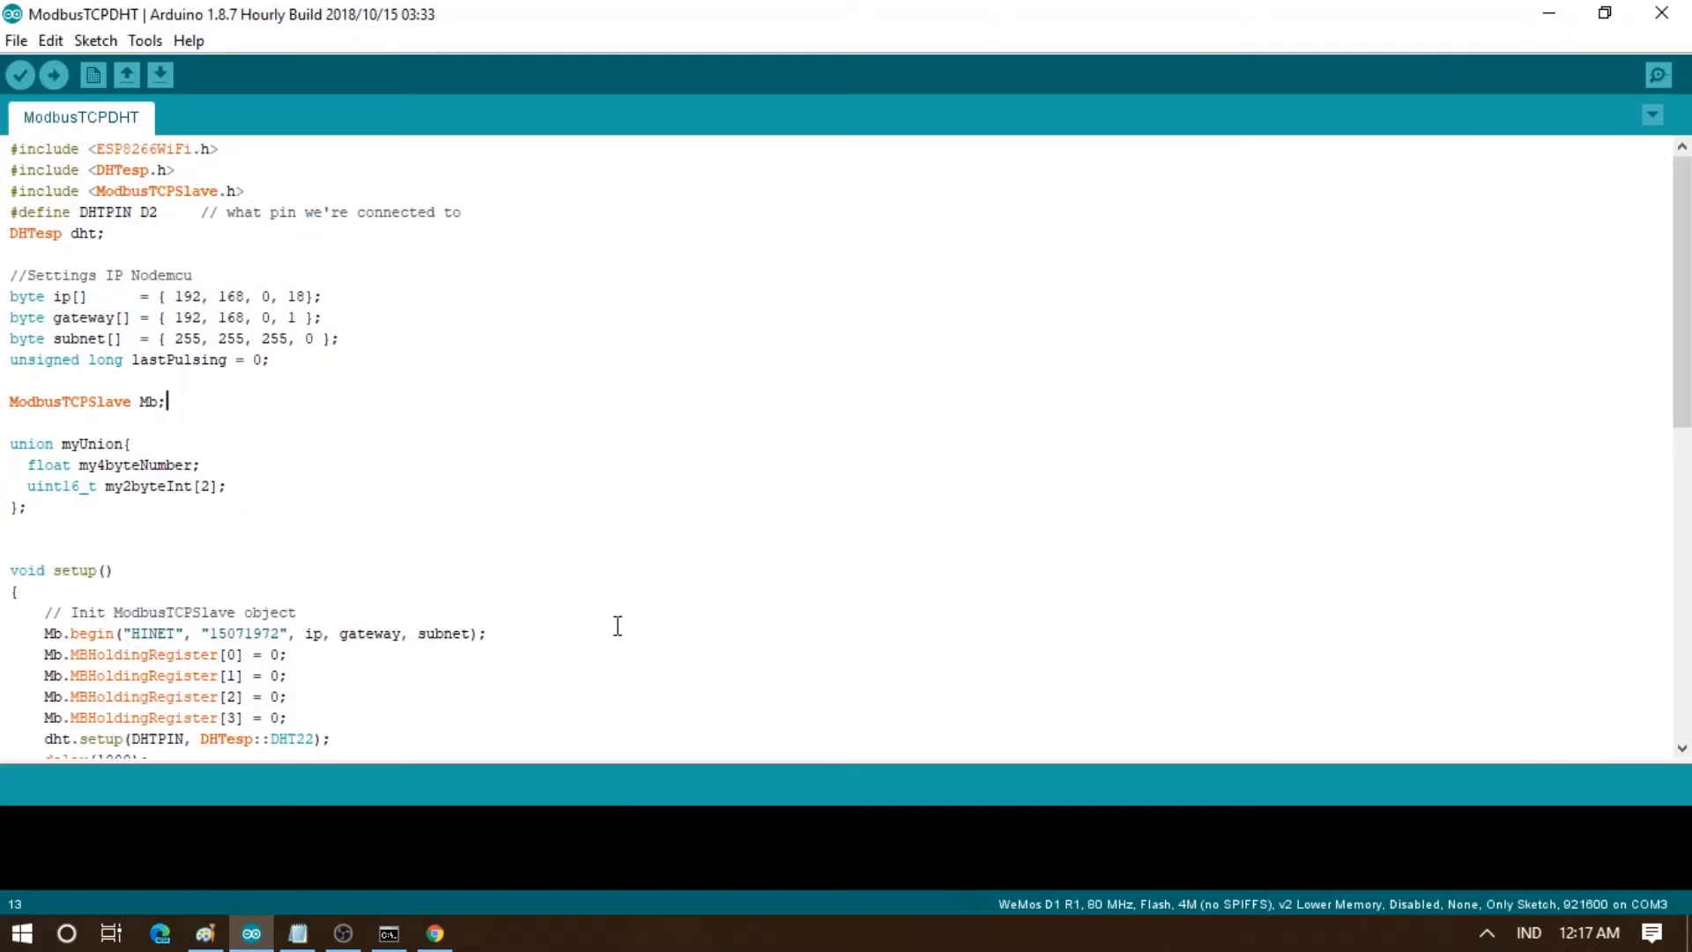
scroll(459, 666, down, 8)
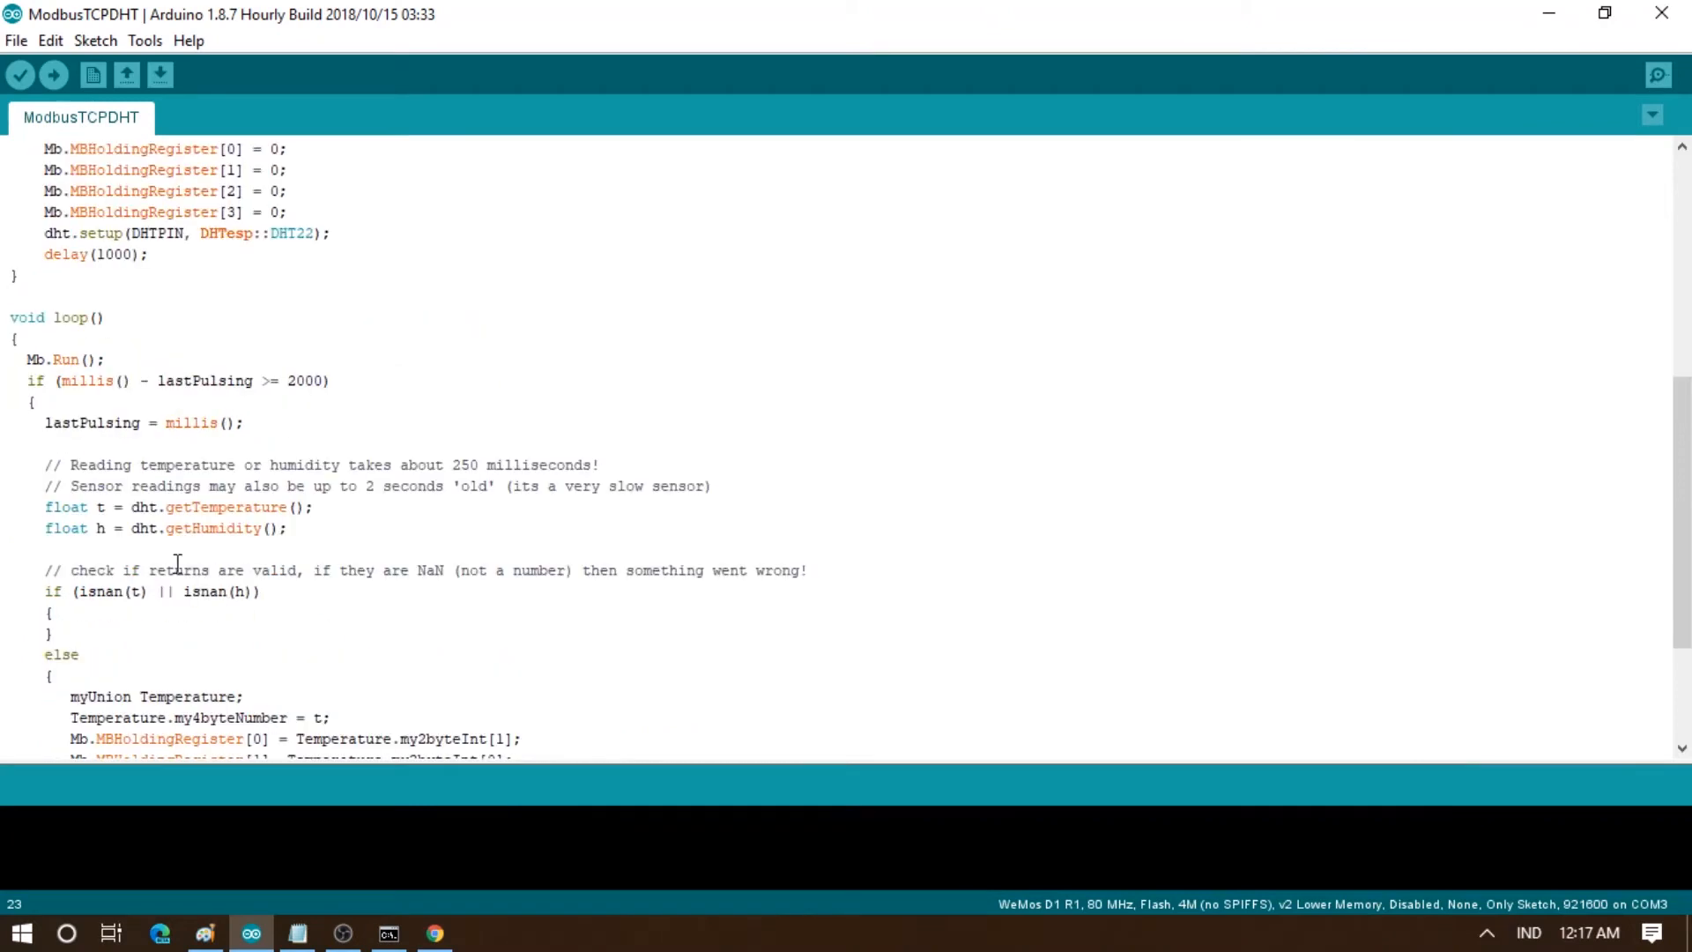
mouse_move(45, 509)
mouse_down()
mouse_move(89, 509)
mouse_move(67, 531)
mouse_up()
click(254, 941)
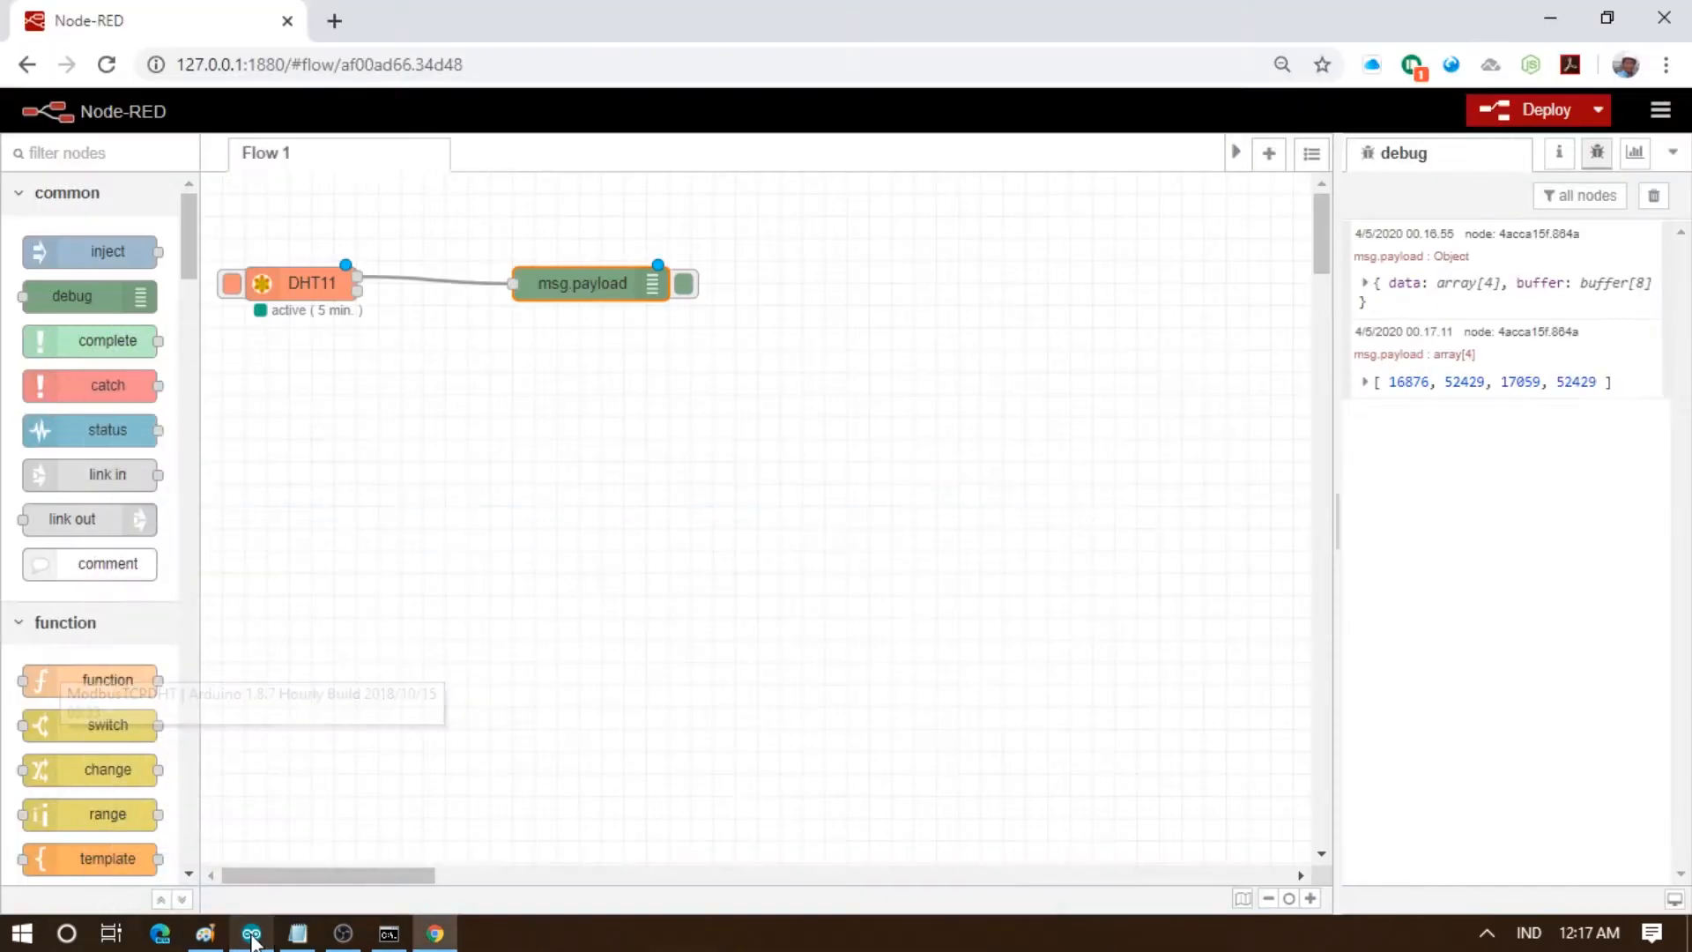
Delete the wire between the DHT11 and debug nodes and place a function node between them
click(465, 278)
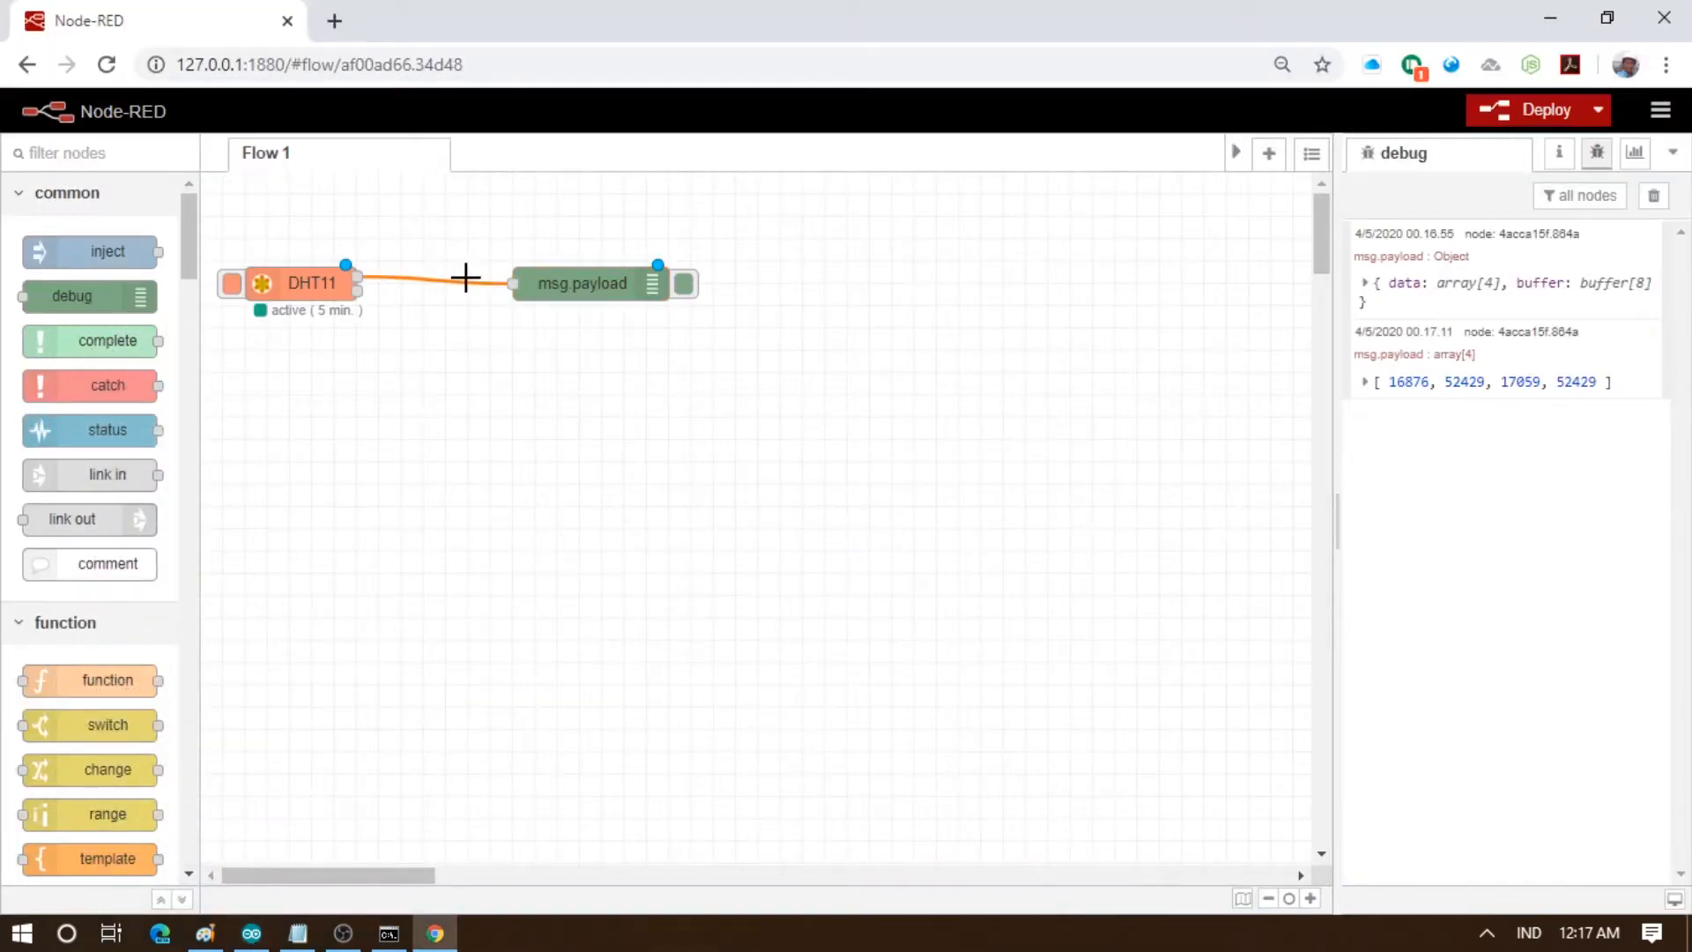
key(Delete)
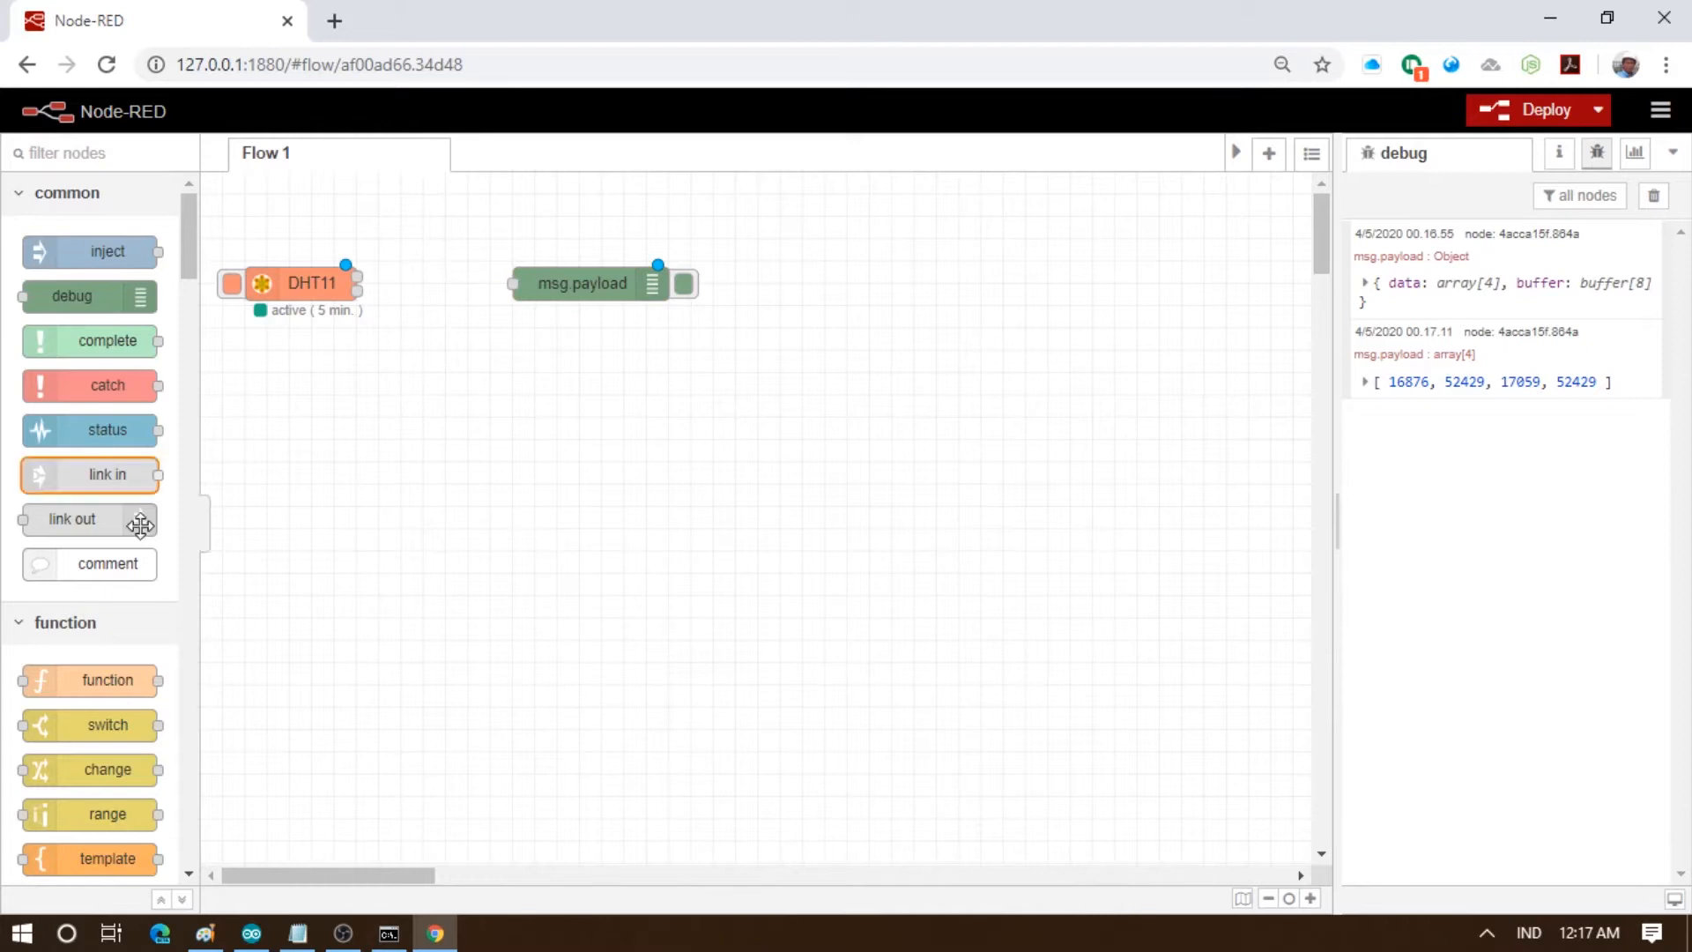
drag(124, 680, 216, 525)
drag(361, 474, 645, 303)
drag(450, 275, 438, 297)
Name the new function node Float Conversion
double_click(438, 297)
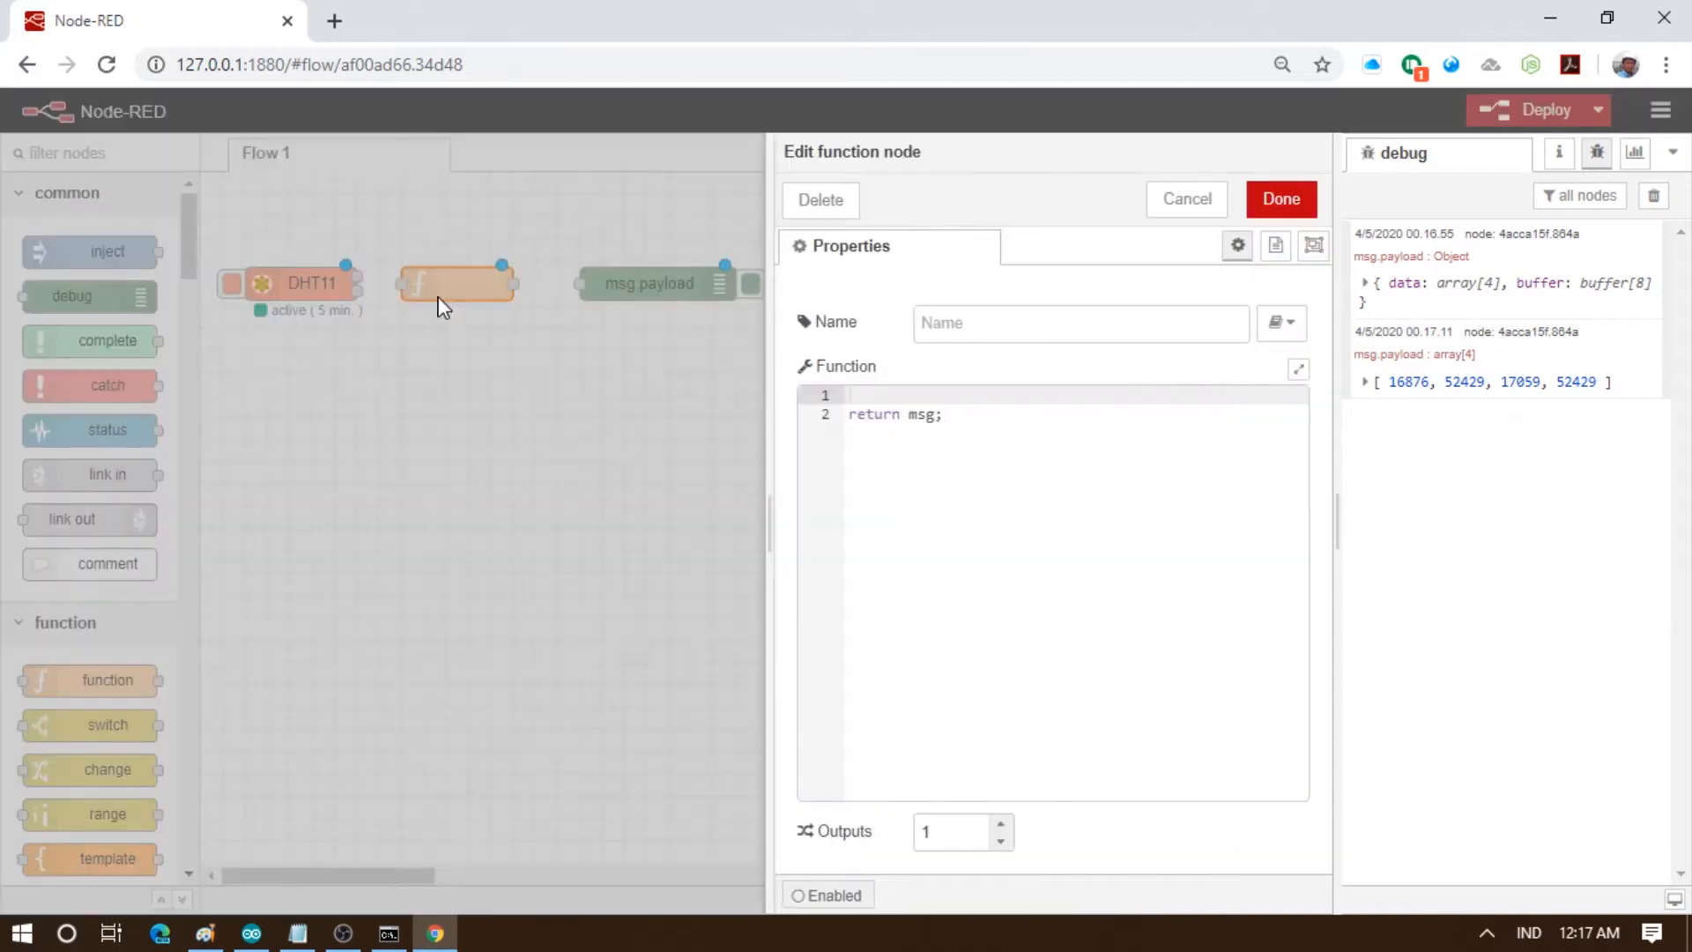
click(990, 324)
text(Float Conversion)
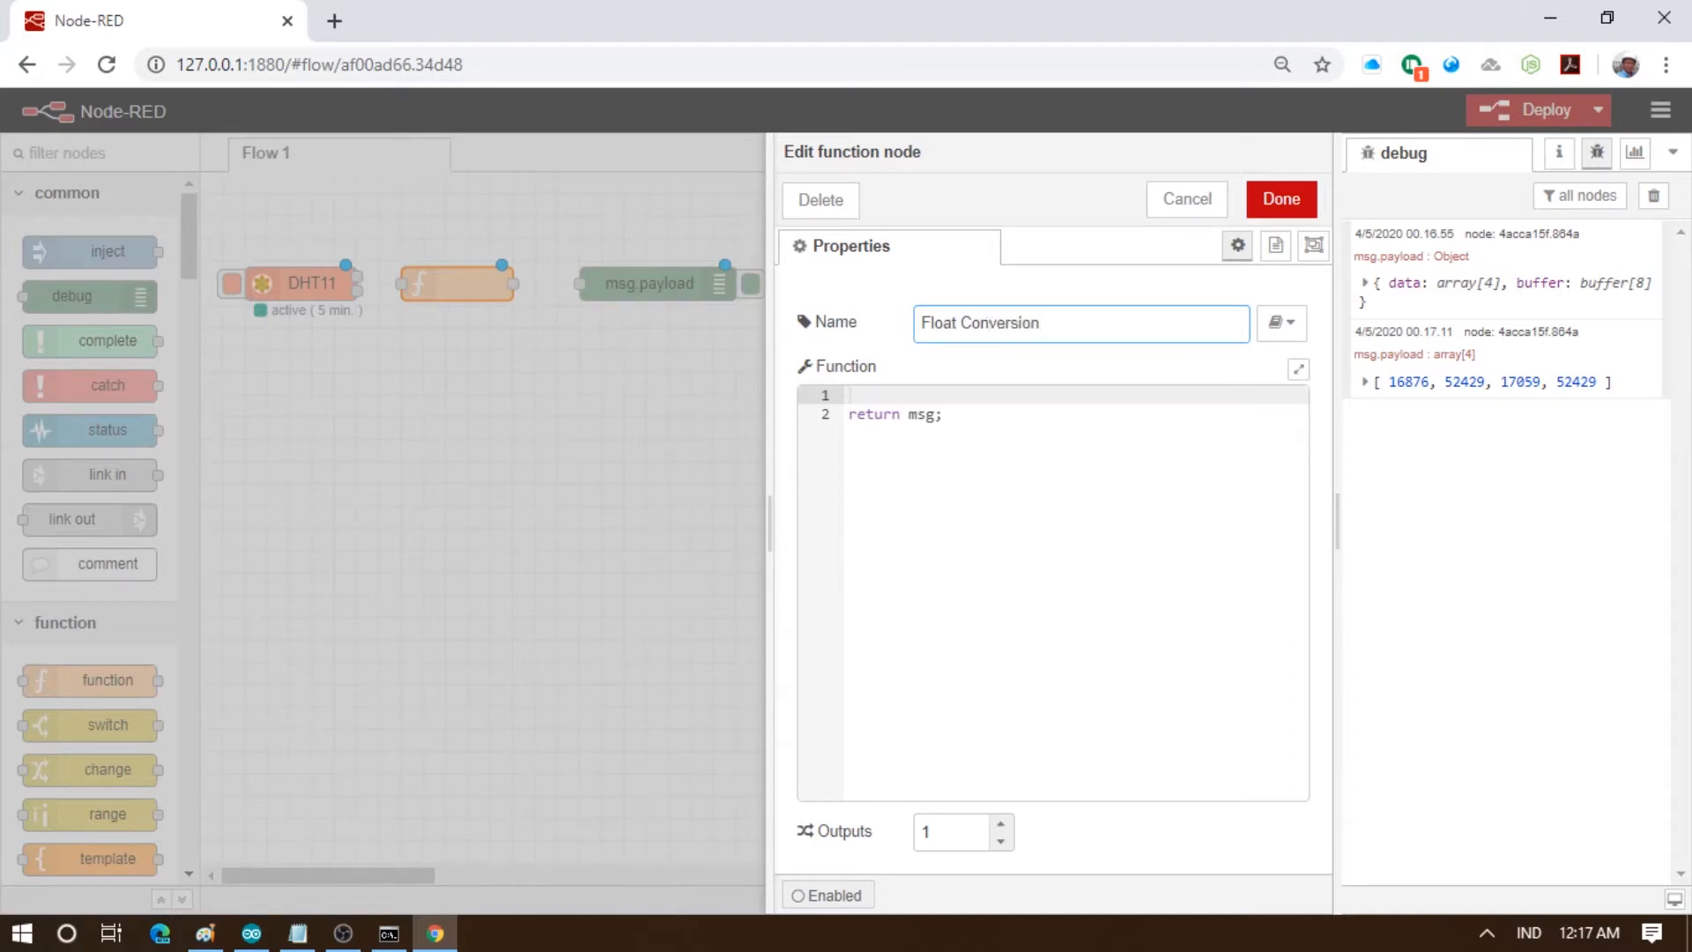
Enter "var mbsData = new ArrayBuffer(8);" as the function's first line, leaving an empty line before the return statement
key(alt+Tab)
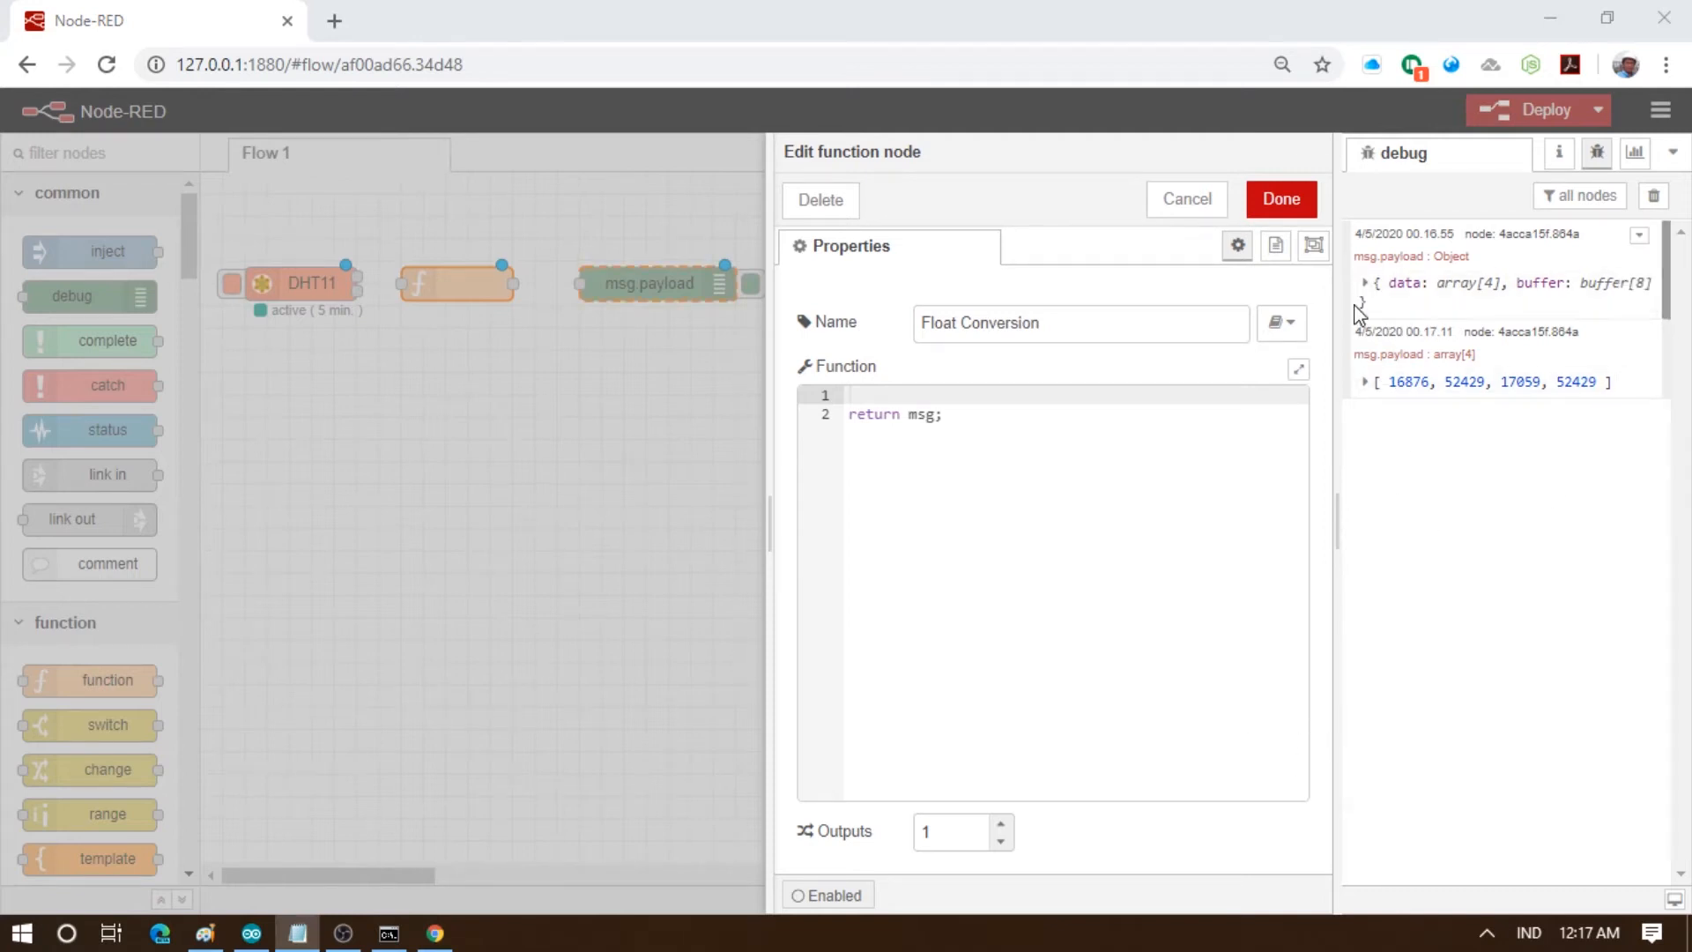
click(901, 393)
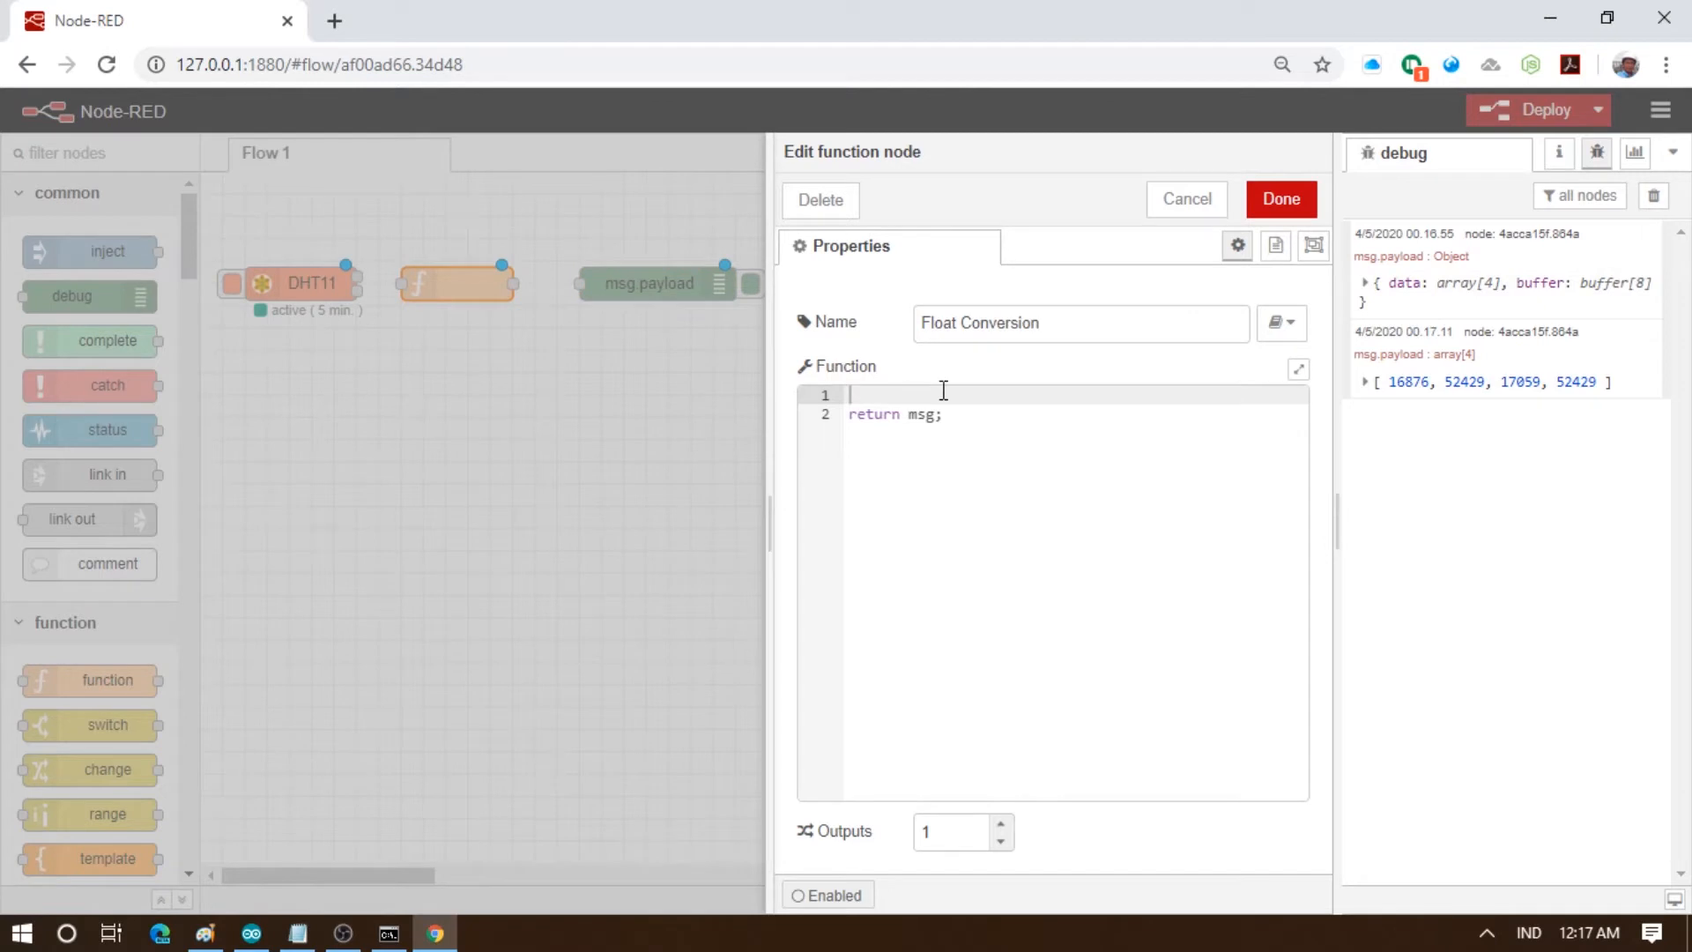
text(var mbsData = new ArrayBuffer(8);)
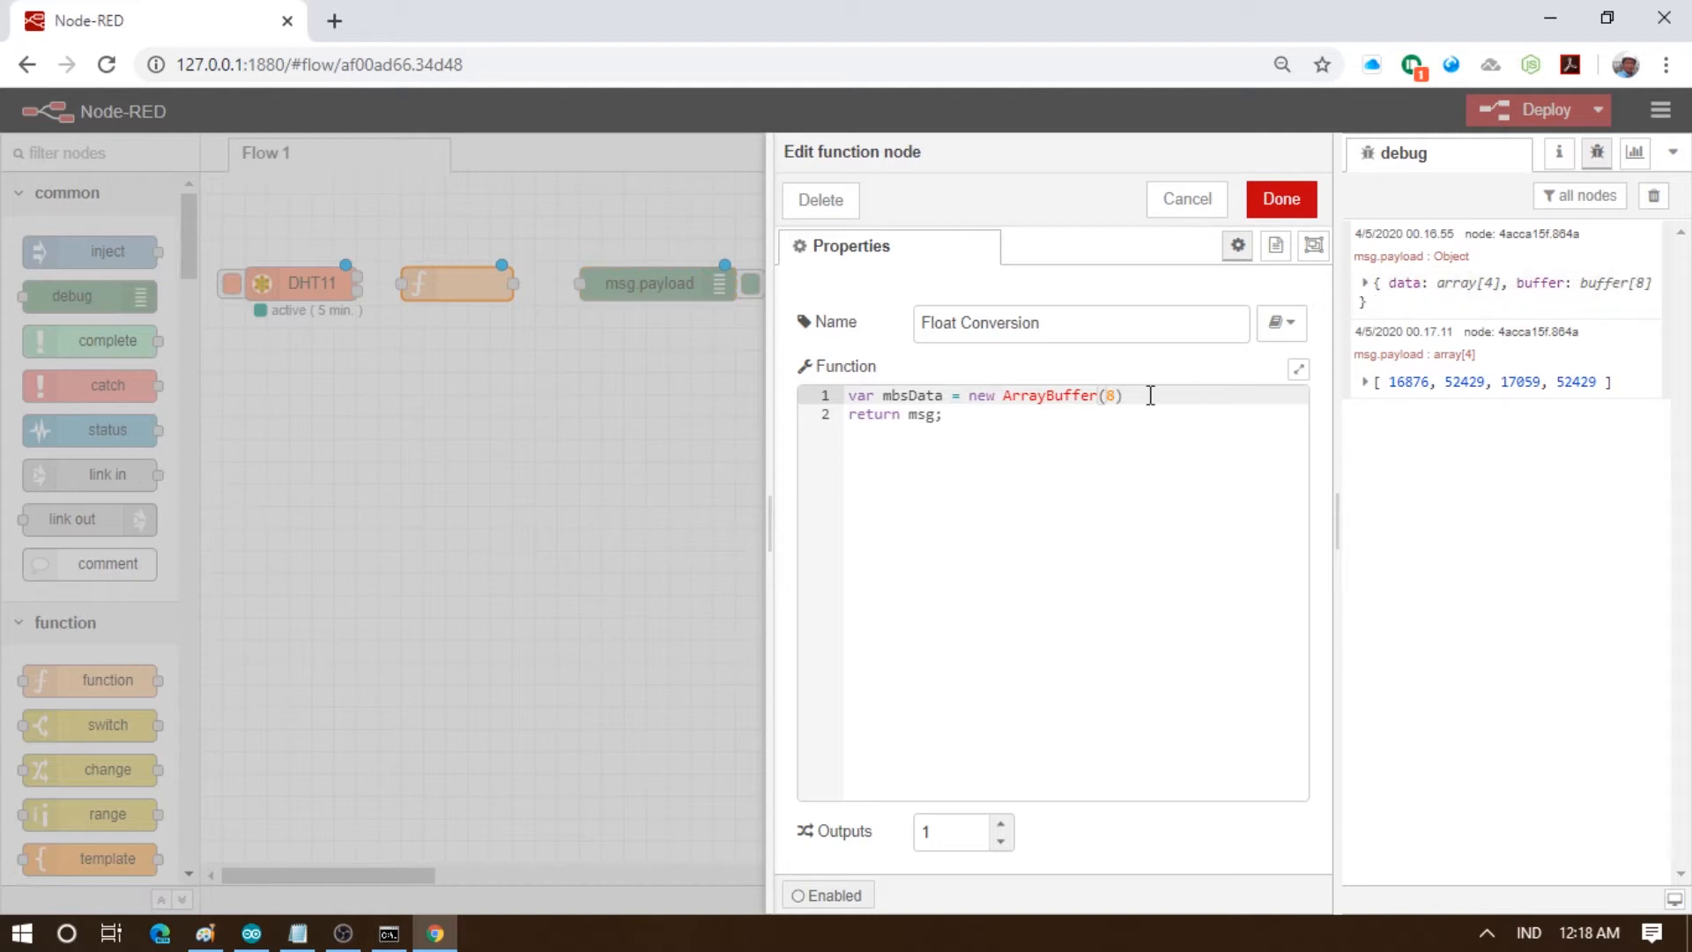
key(Return)
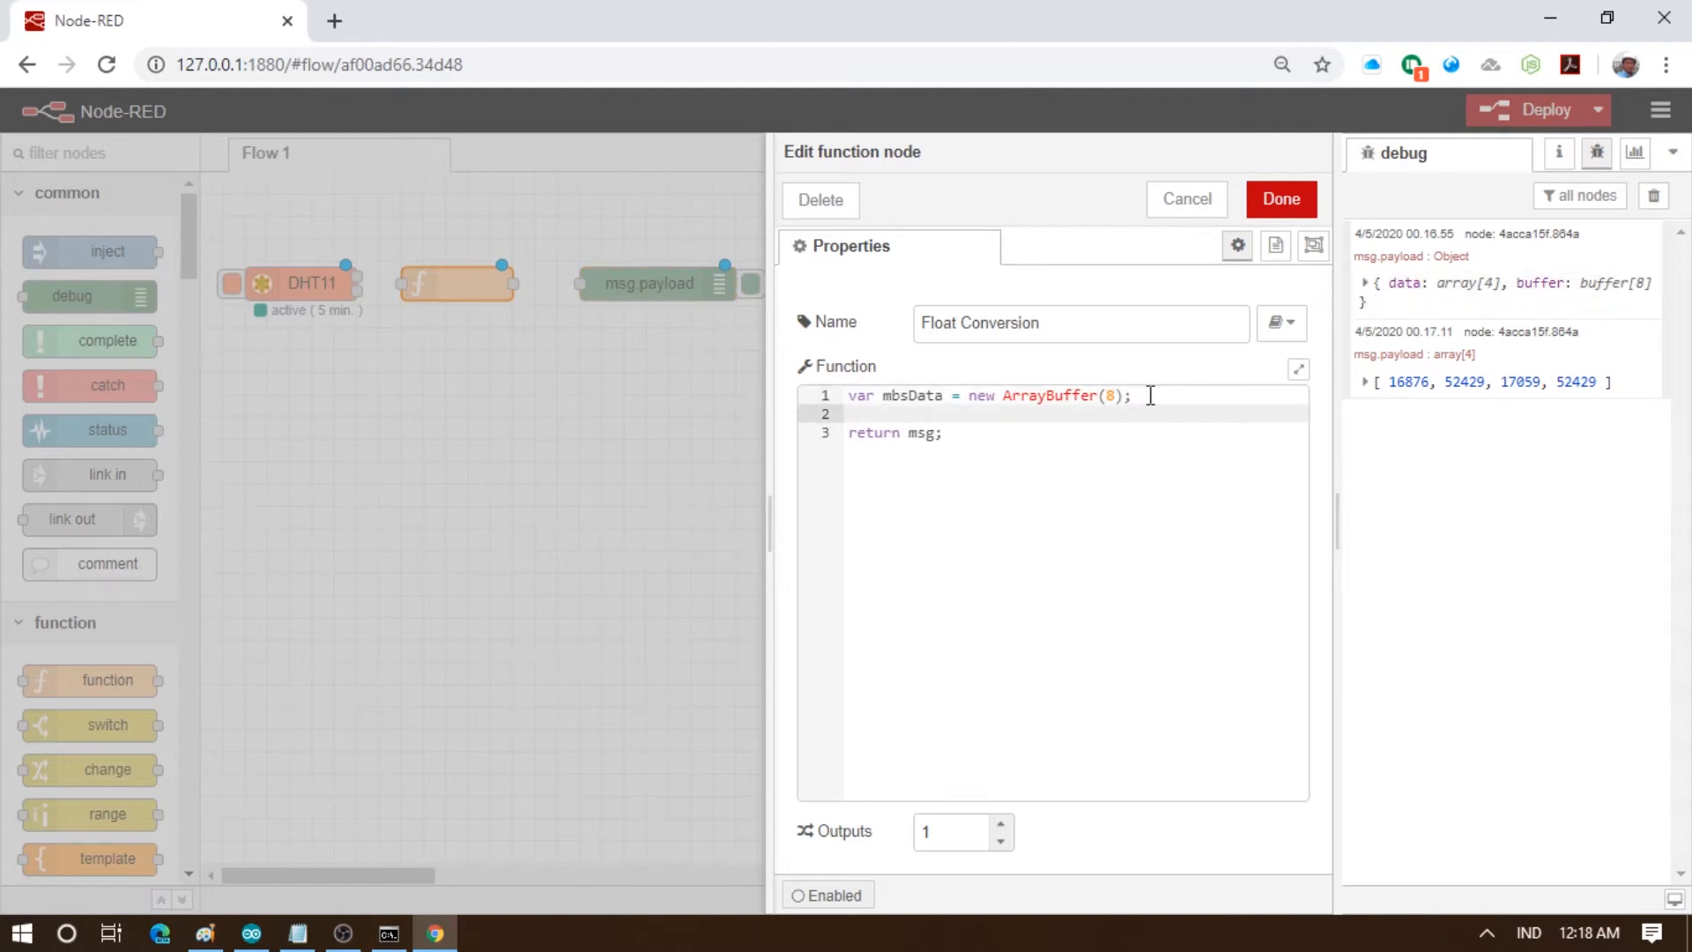
key(alt+Tab)
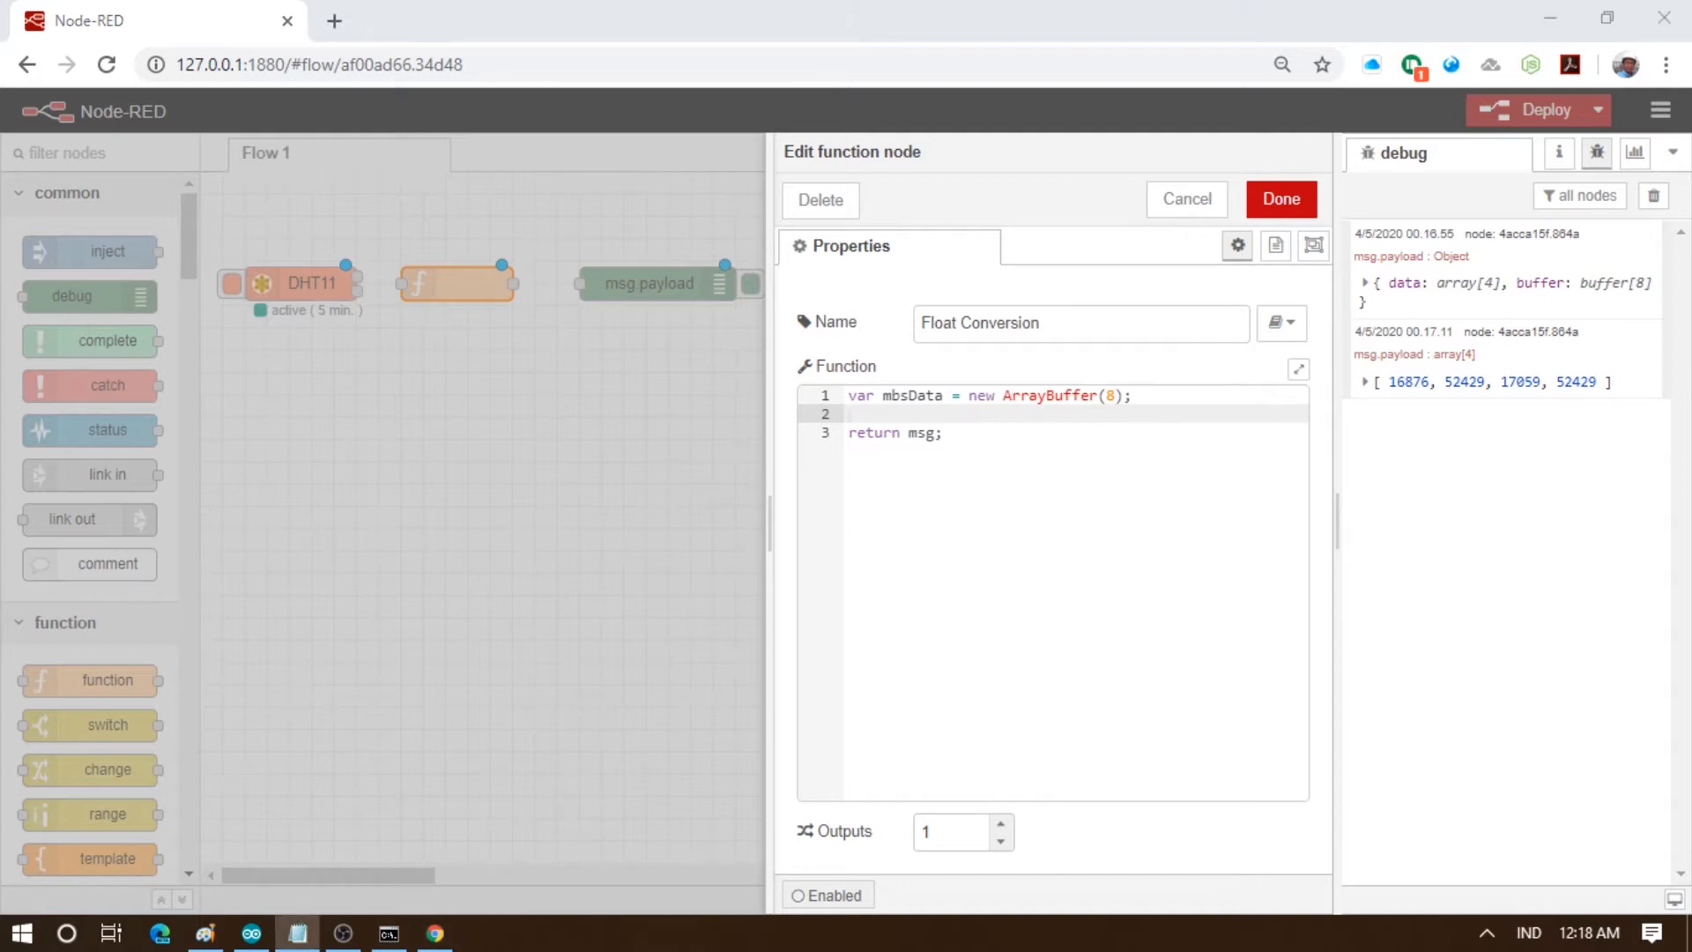
Add "var intData = new Uint16Array(mbsData);" as the function's second line, leaving an empty line before the return statement
click(869, 411)
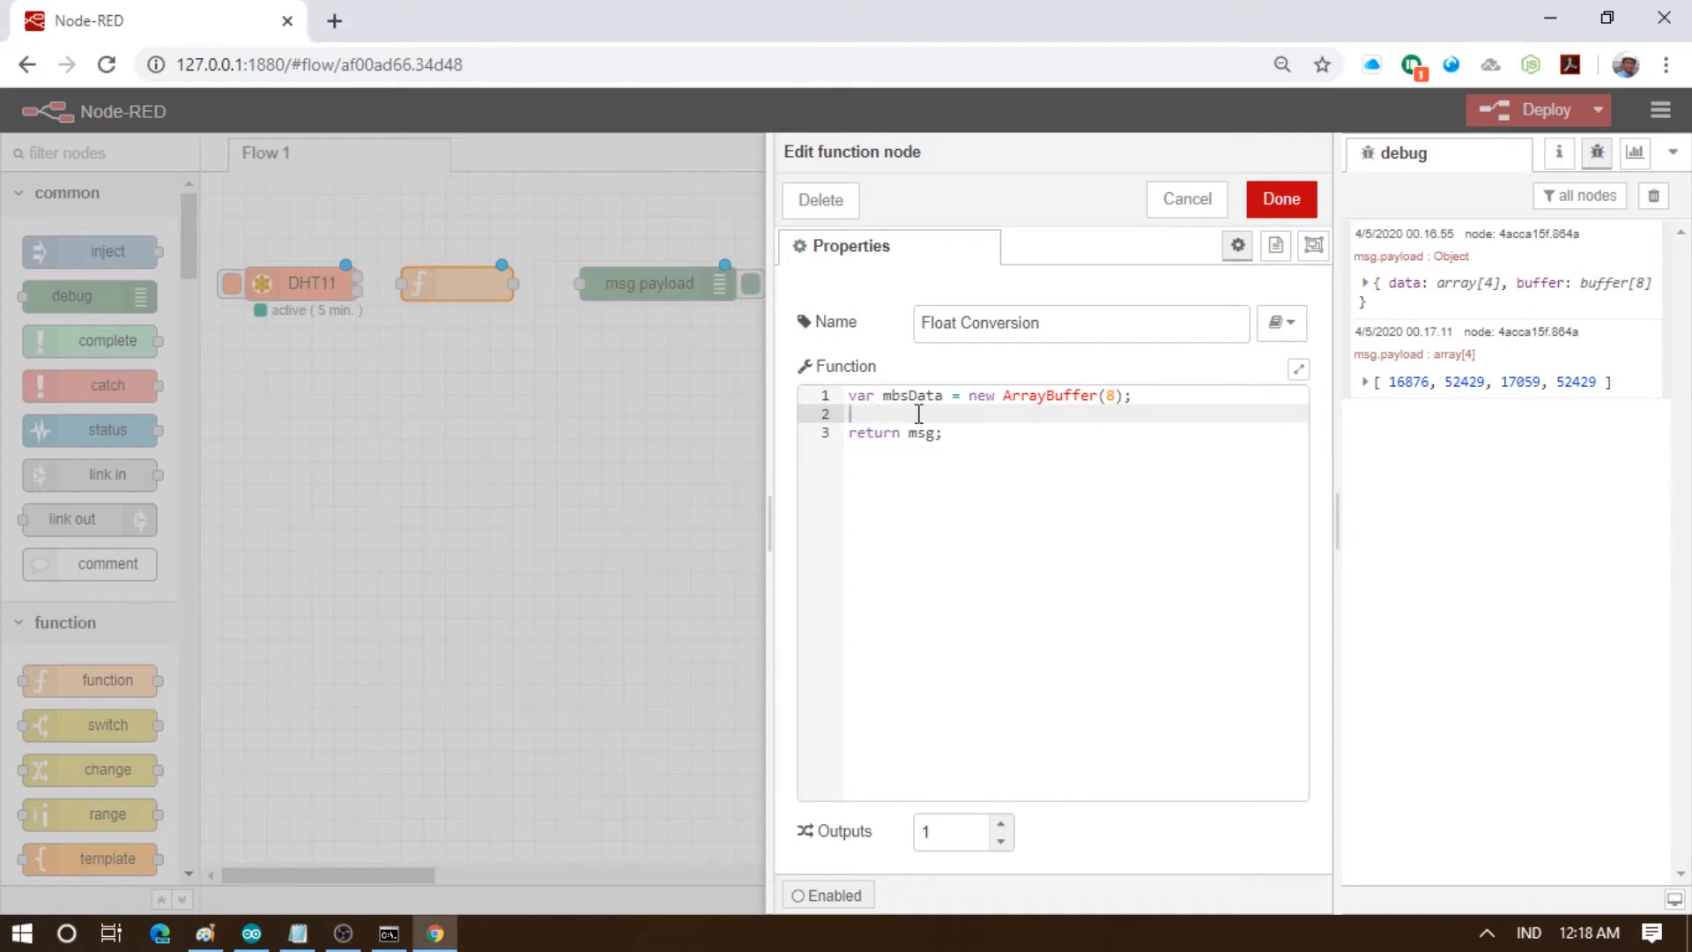
text(var intData = new Uint16Array(mbsData);)
drag(1002, 414, 1092, 422)
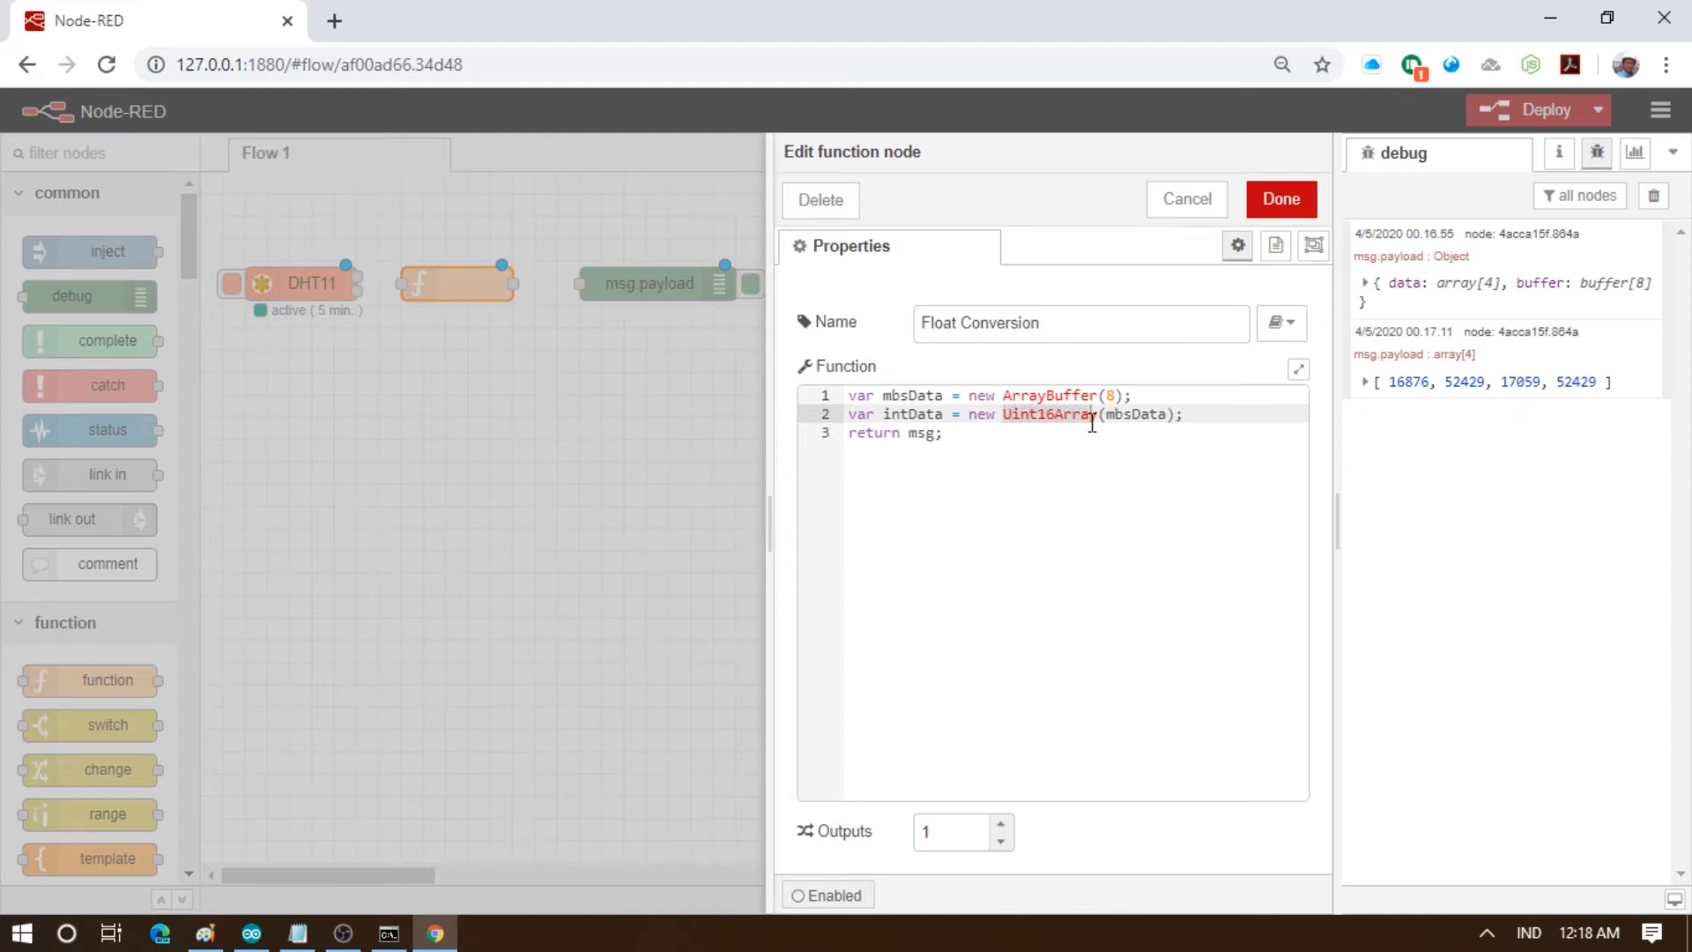
click(1193, 425)
click(1205, 420)
key(Return)
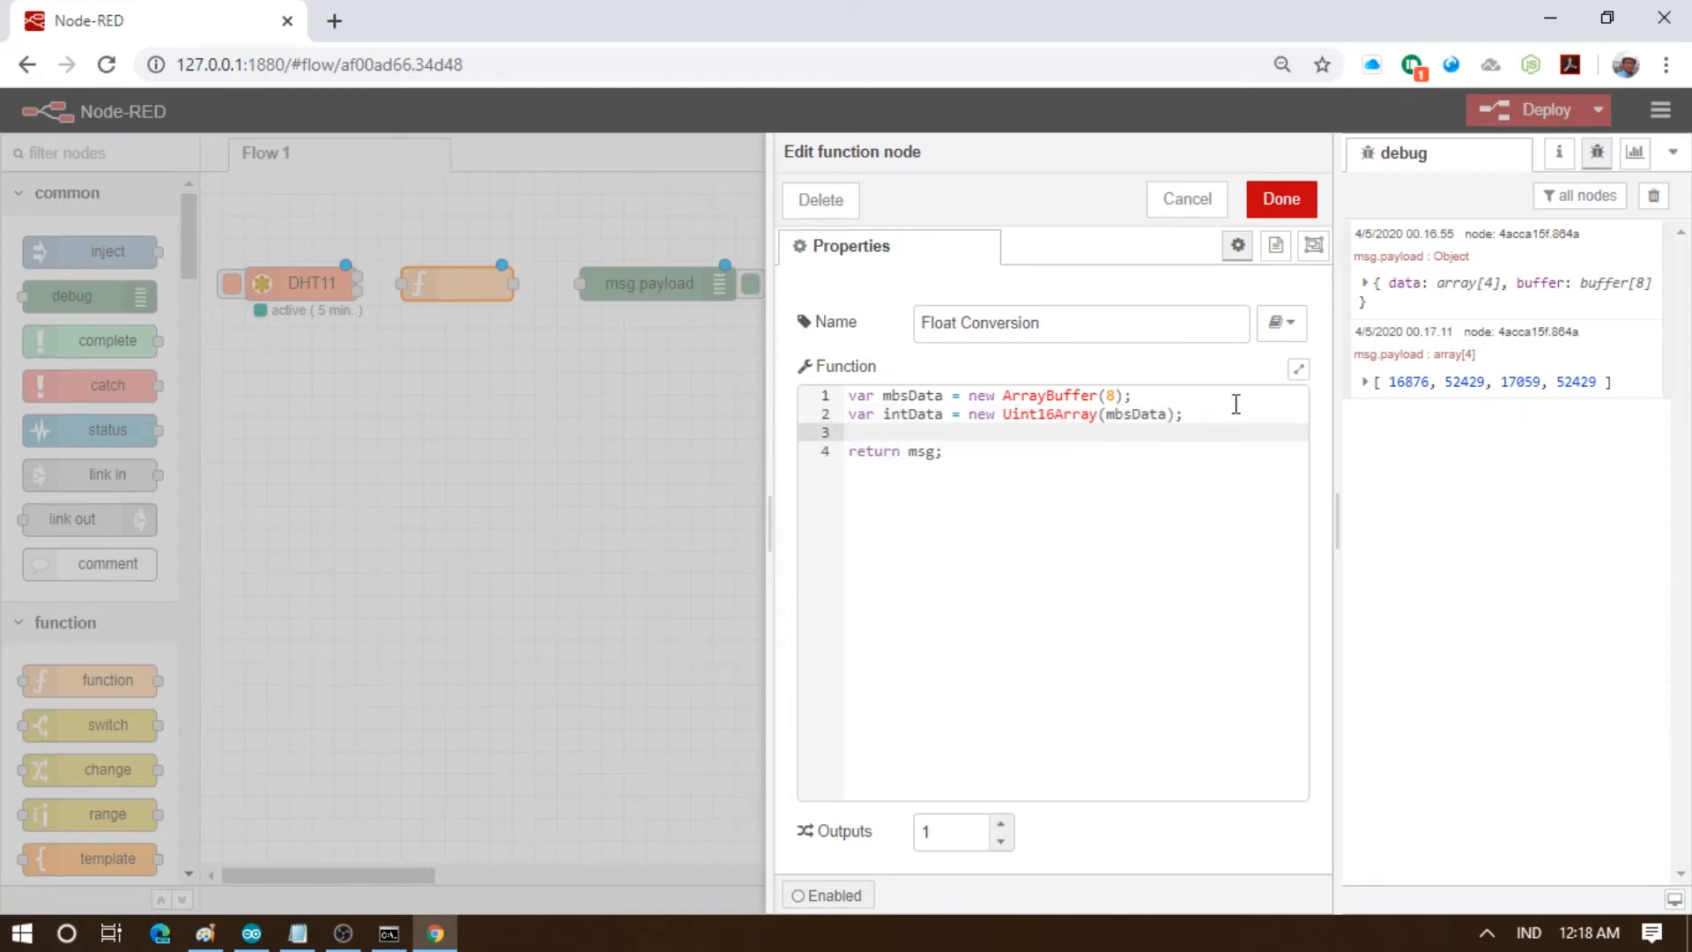
Add "var fltData = new Float32Array(mbsData);" as the third line, followed by two empty lines
key(alt+Tab)
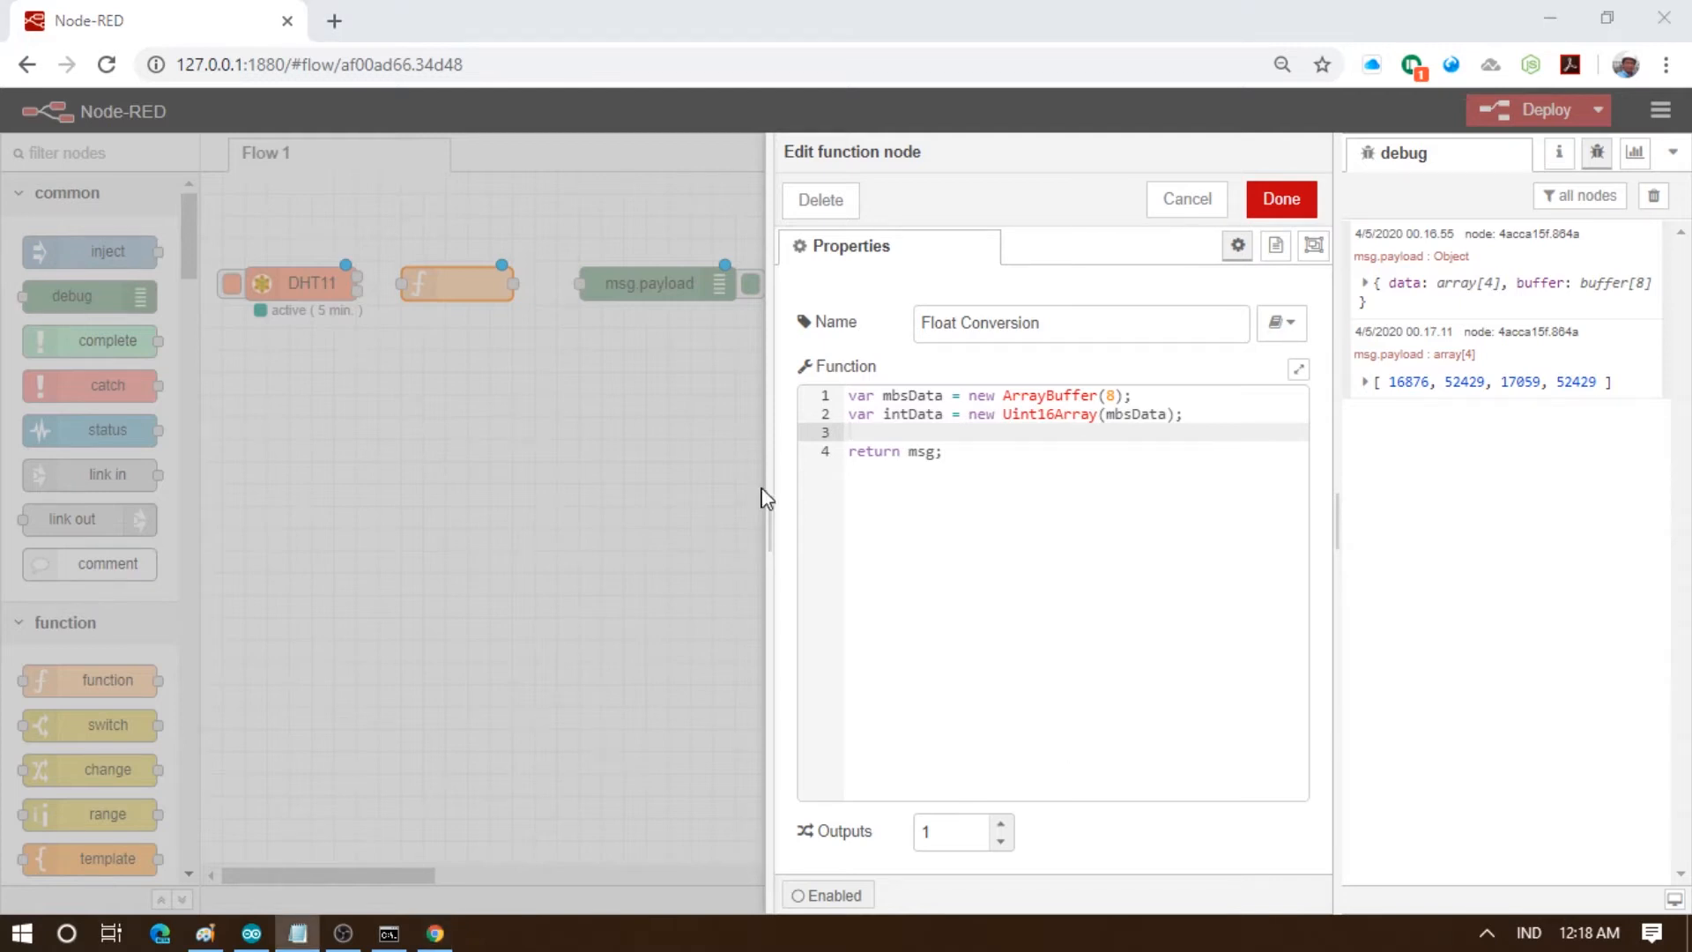
key(alt+Tab)
text(var fltData = new Float32Array(mbsData);)
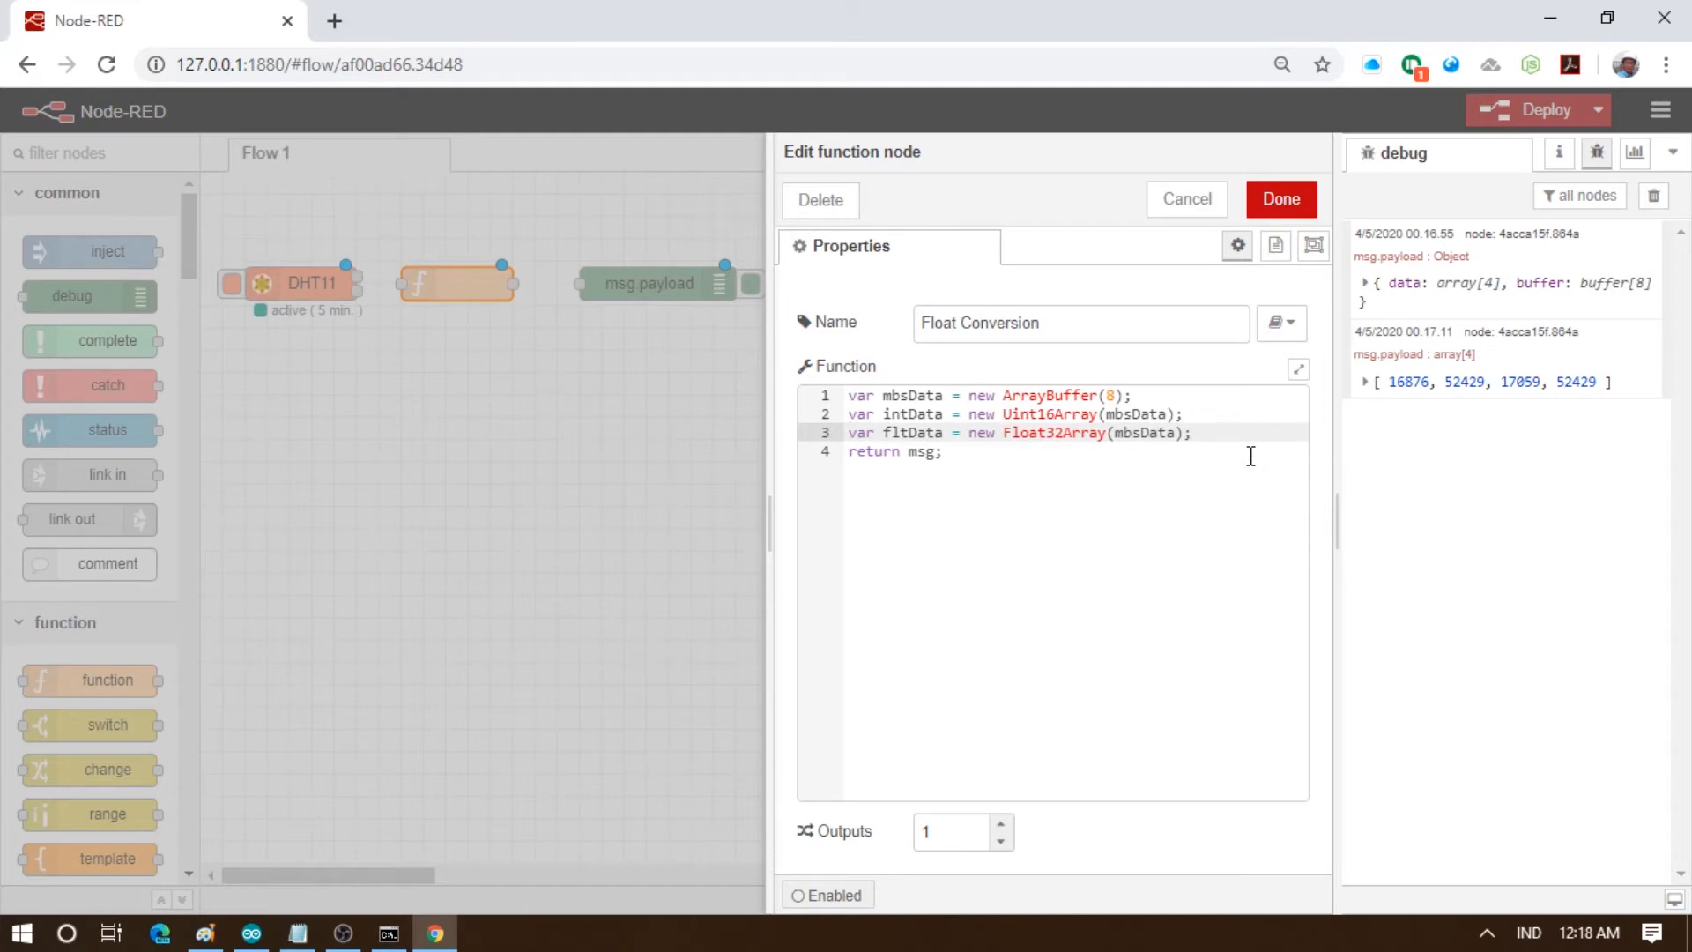
key(Return)
key(Return)
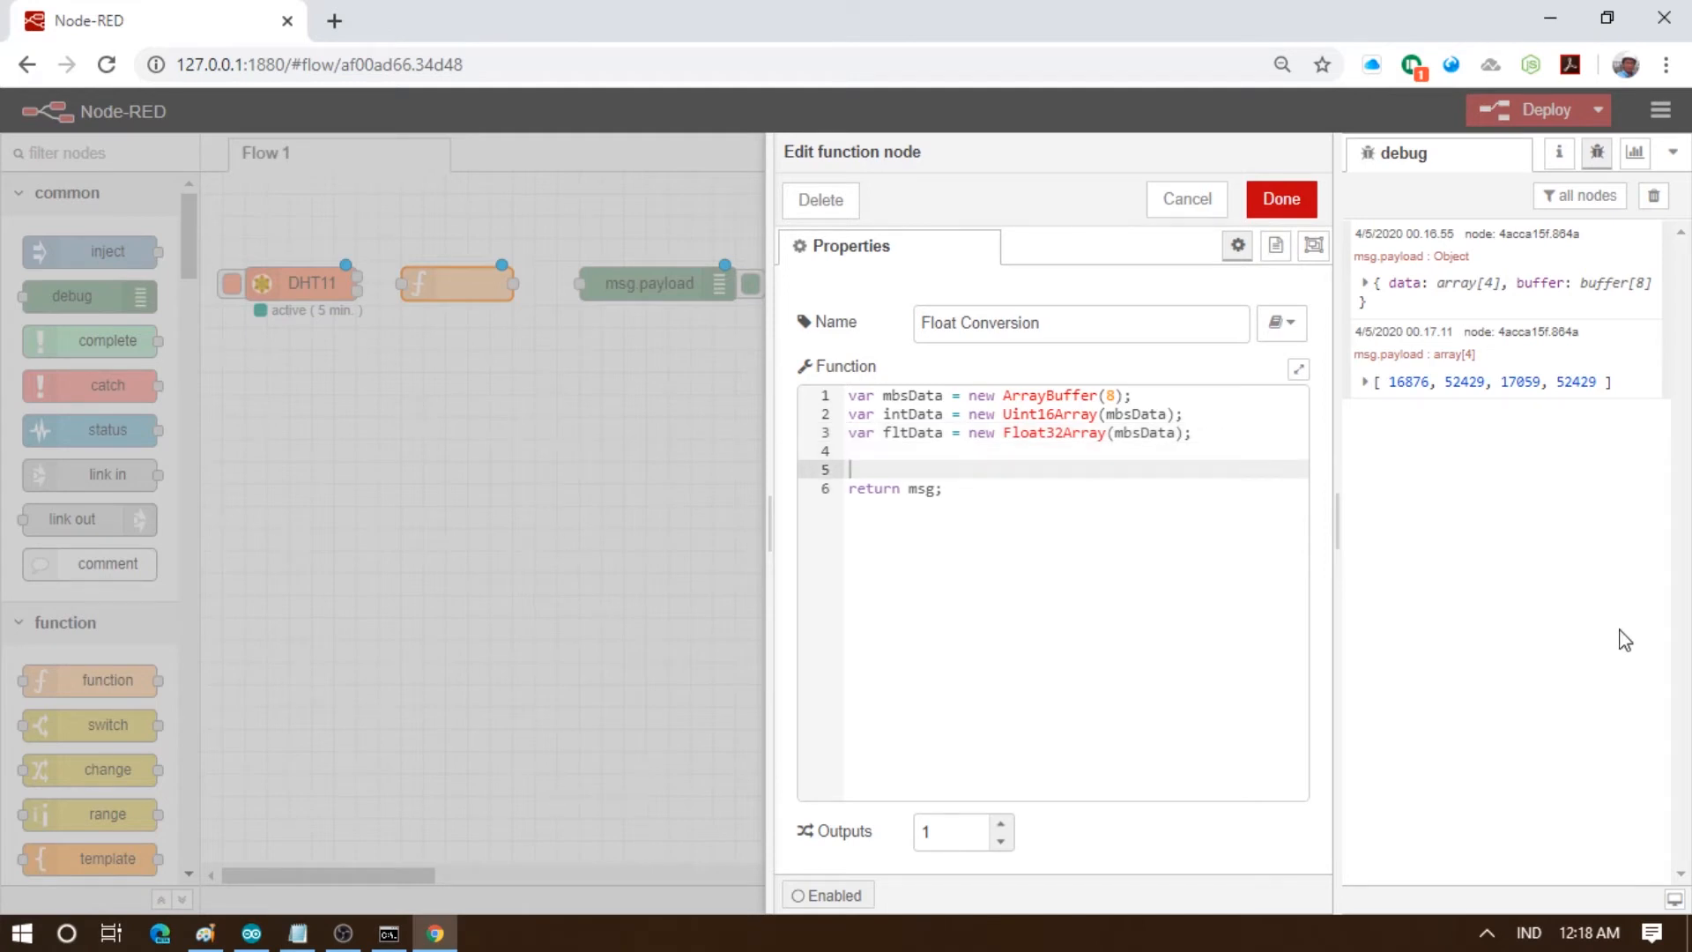
Enter "intData[0] = msg.payload[1]; //low" above the return statement and put a "//Temperature" comment on the line above it
key(alt+Tab)
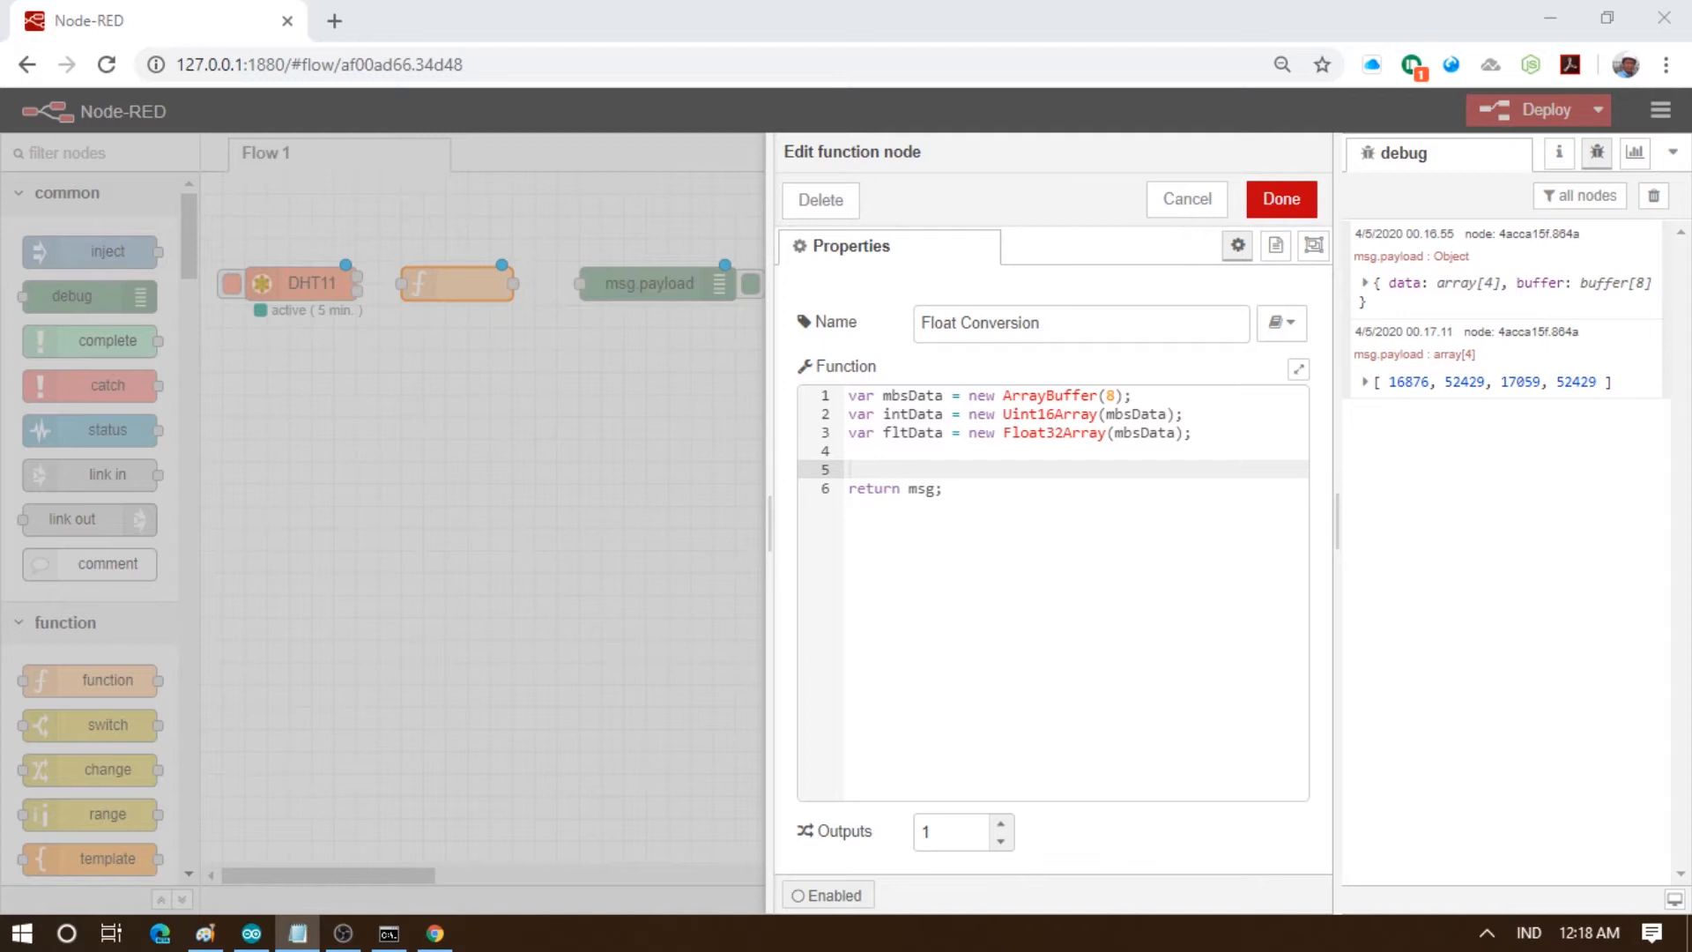
click(881, 471)
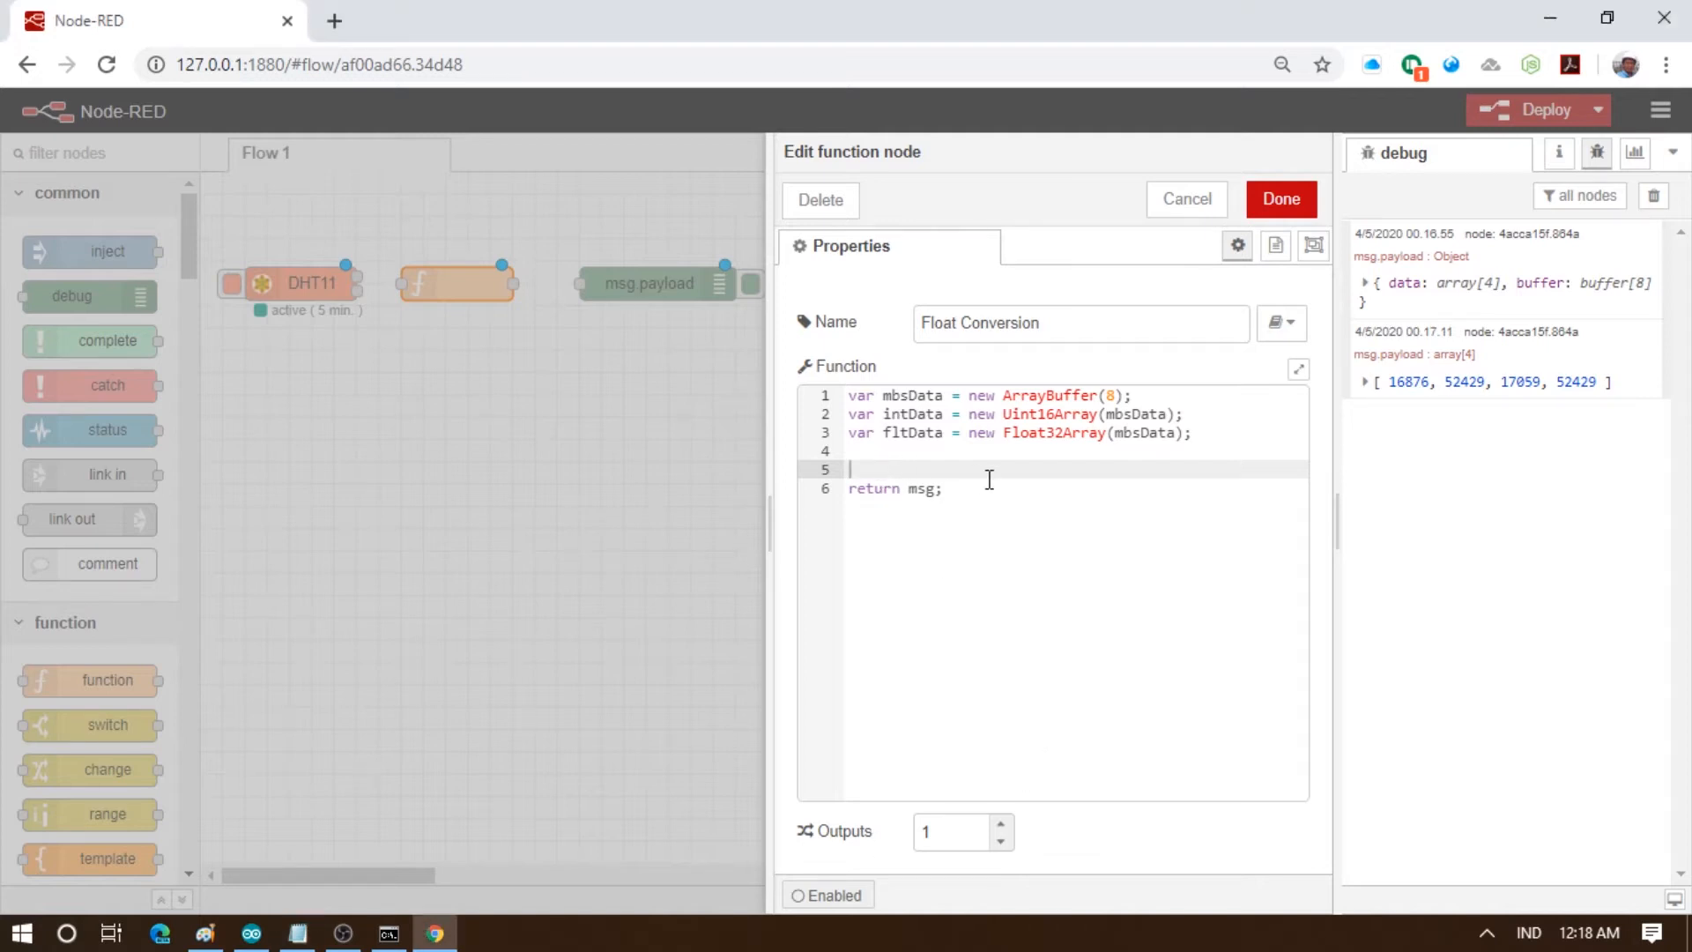
text(intData[0] = msg.payload[1]; //low)
click(925, 433)
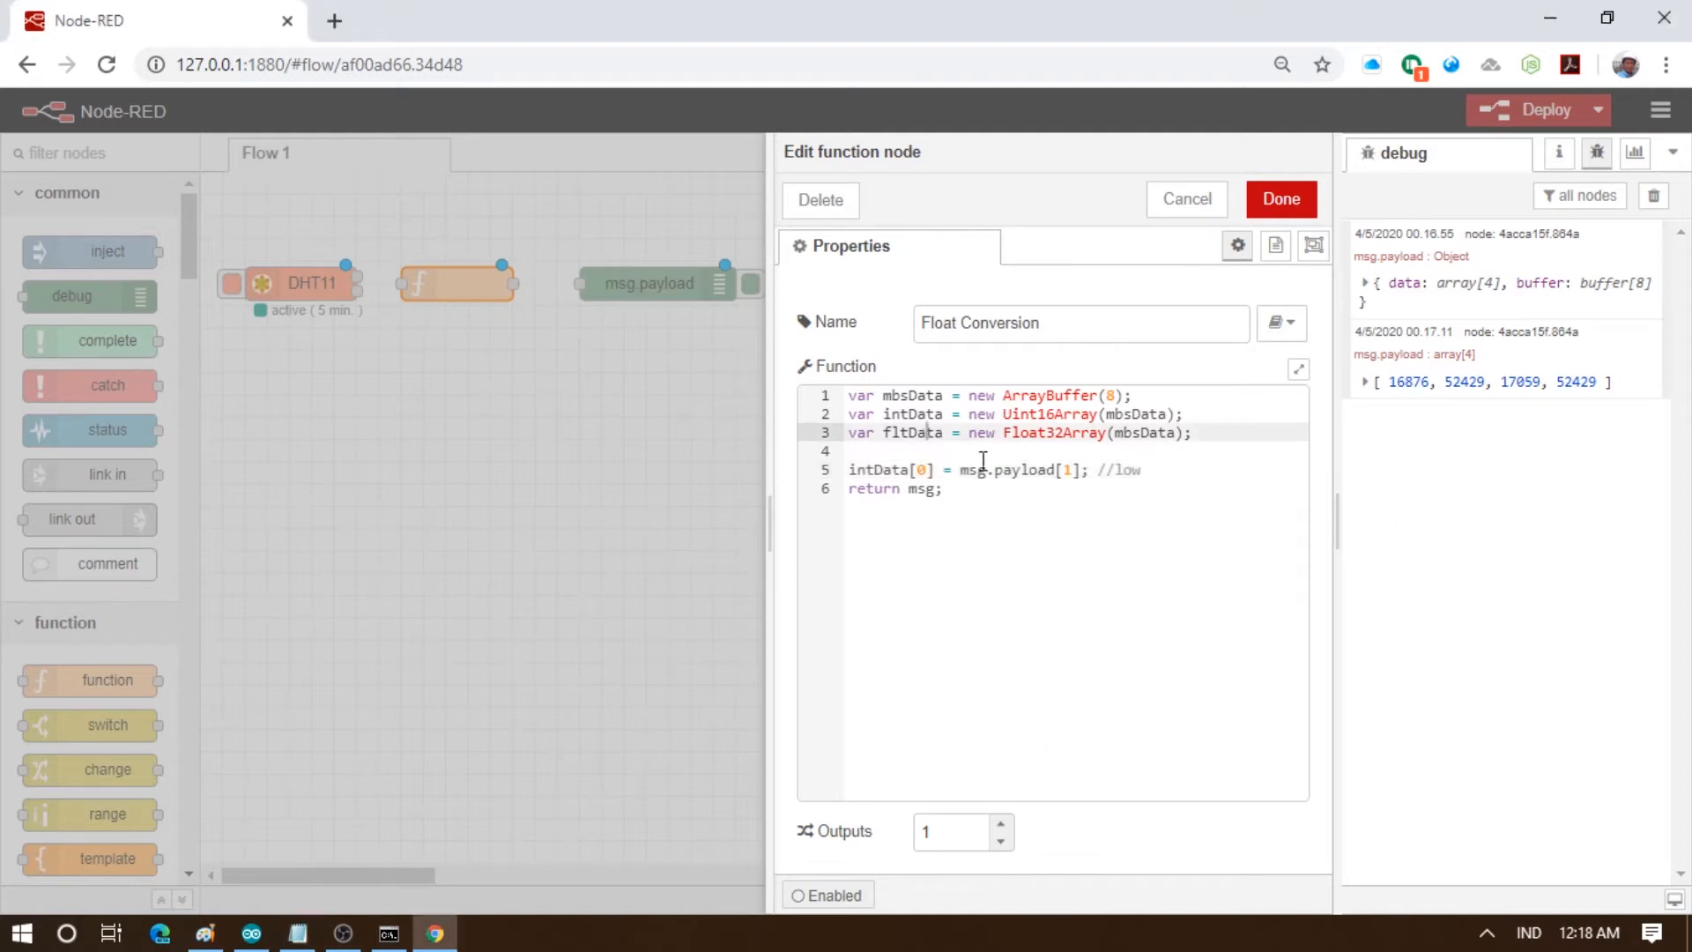
click(991, 451)
key(Return)
text(//Temperatur)
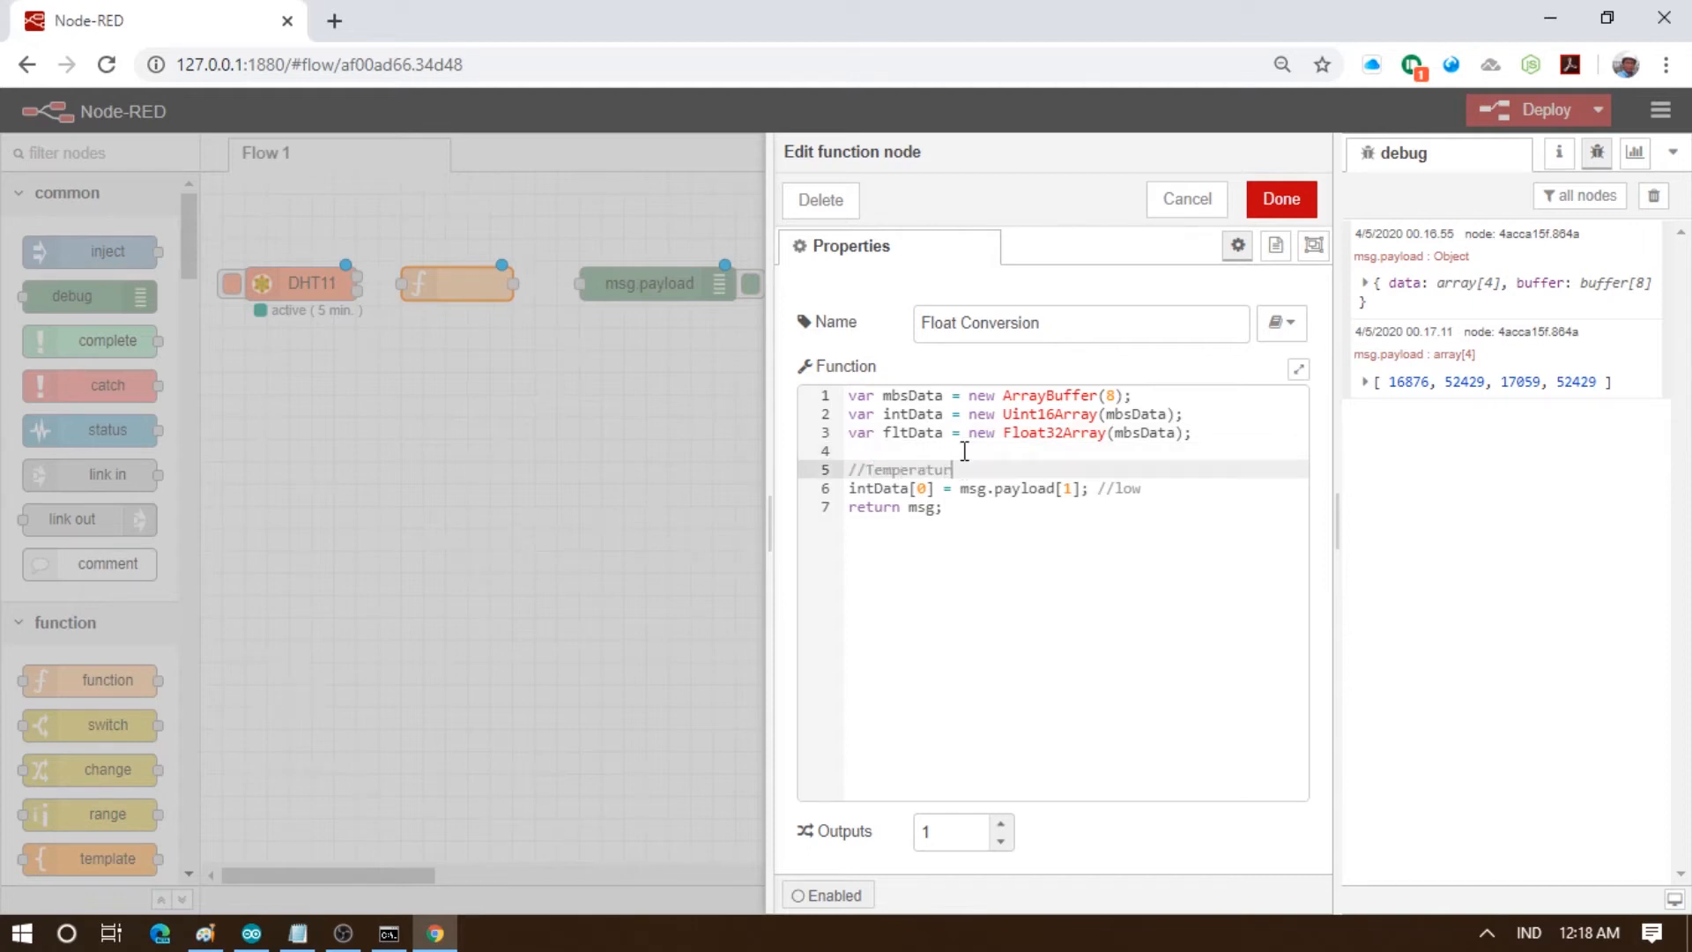
Add "intData[1] = msg.payload[0]; //high" directly below the intData[0] line
click(1149, 491)
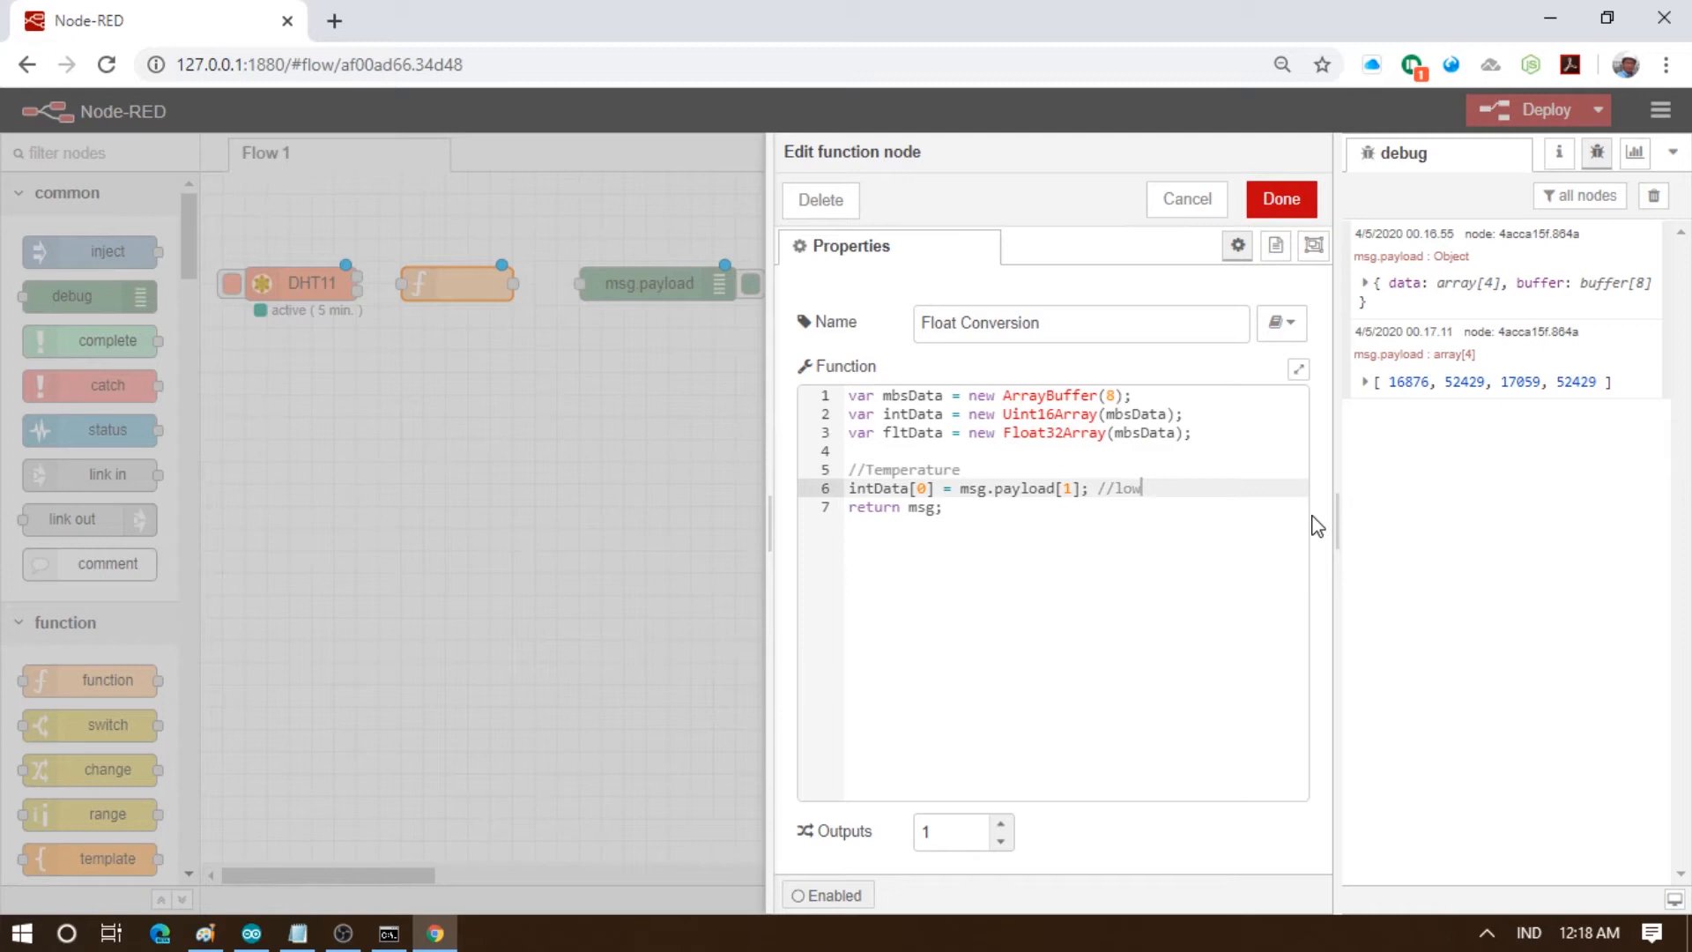
key(Return)
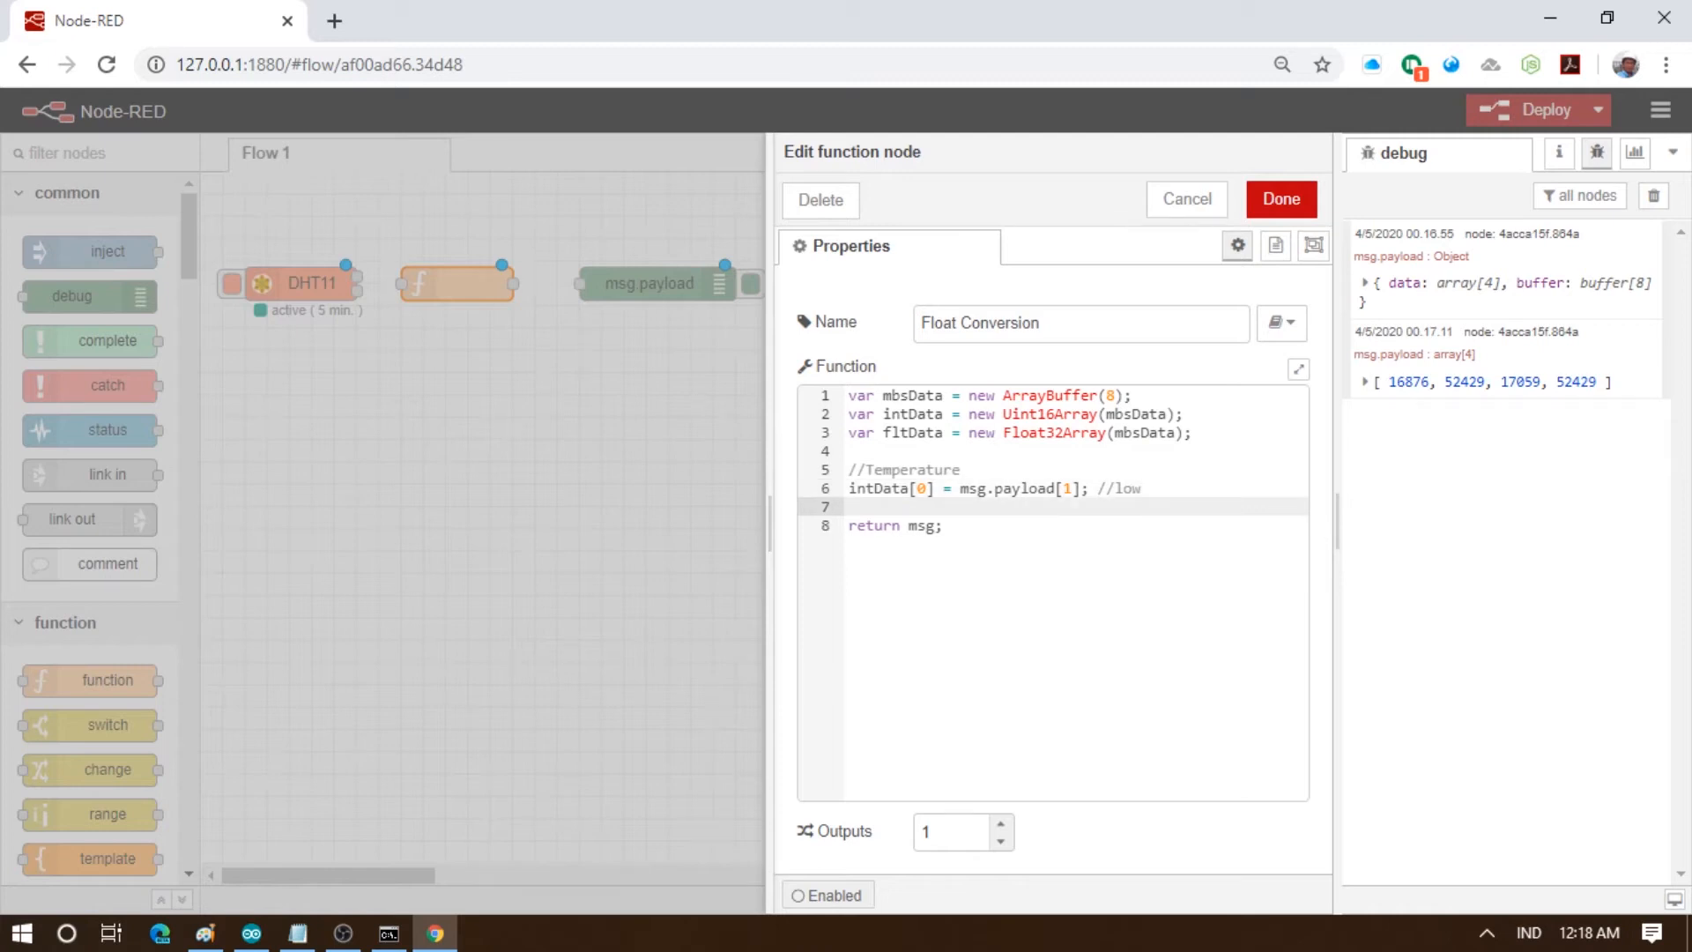
key(alt+Tab)
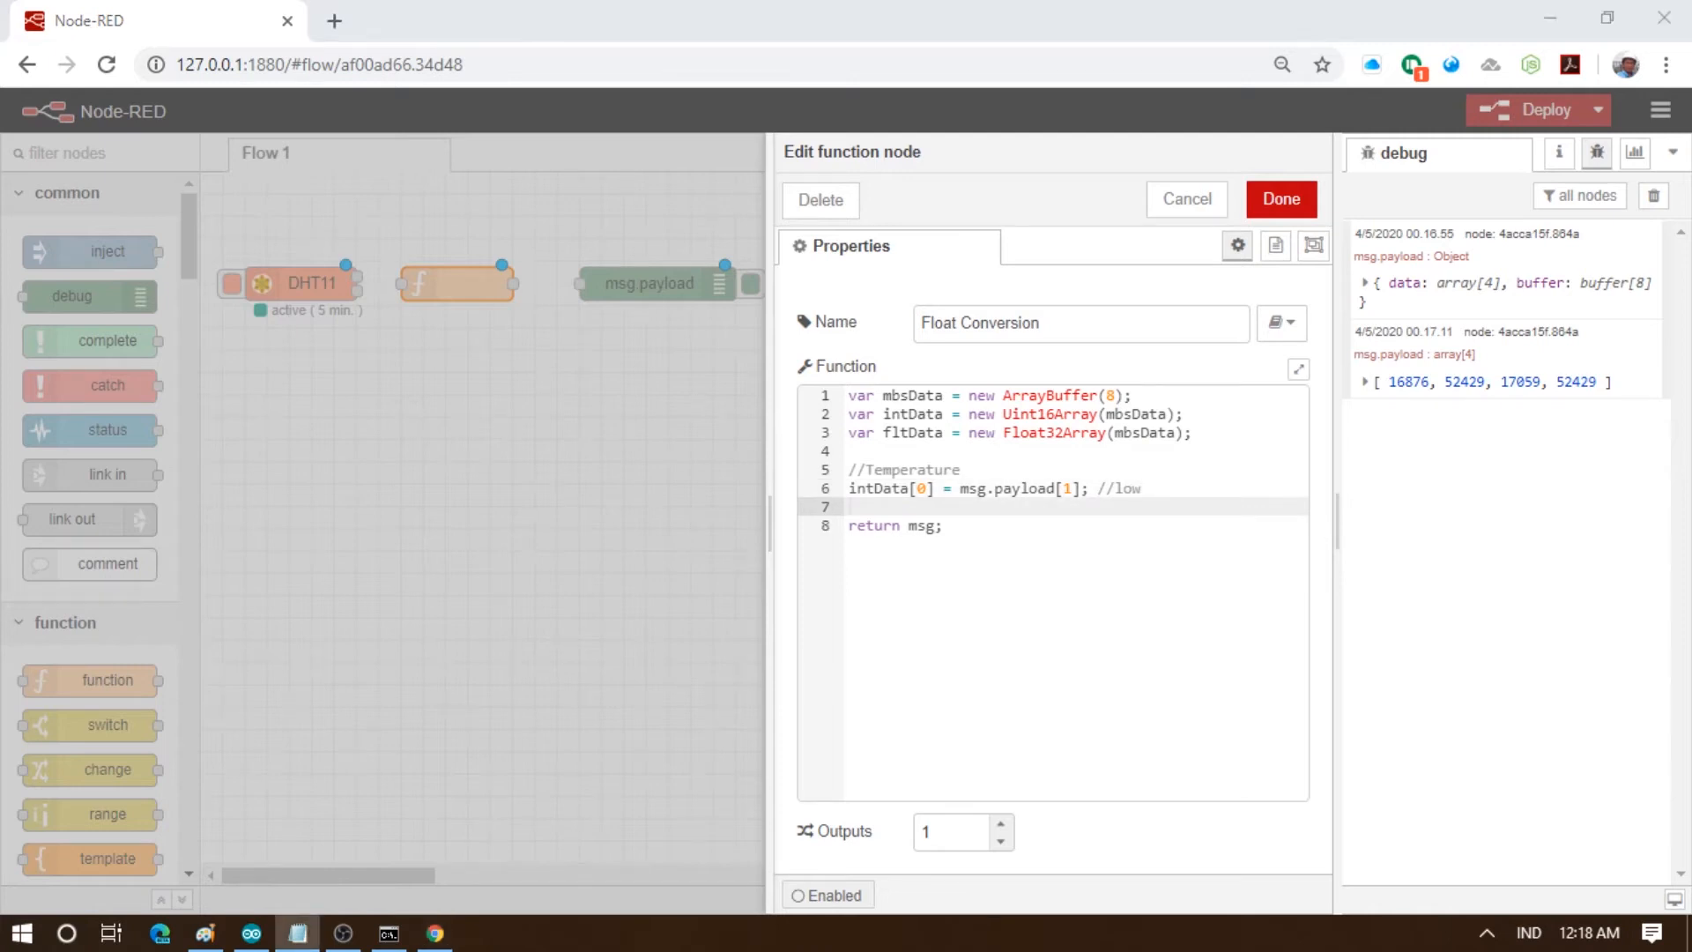
click(958, 504)
text(intData[1] = msg.payload[0]; //high)
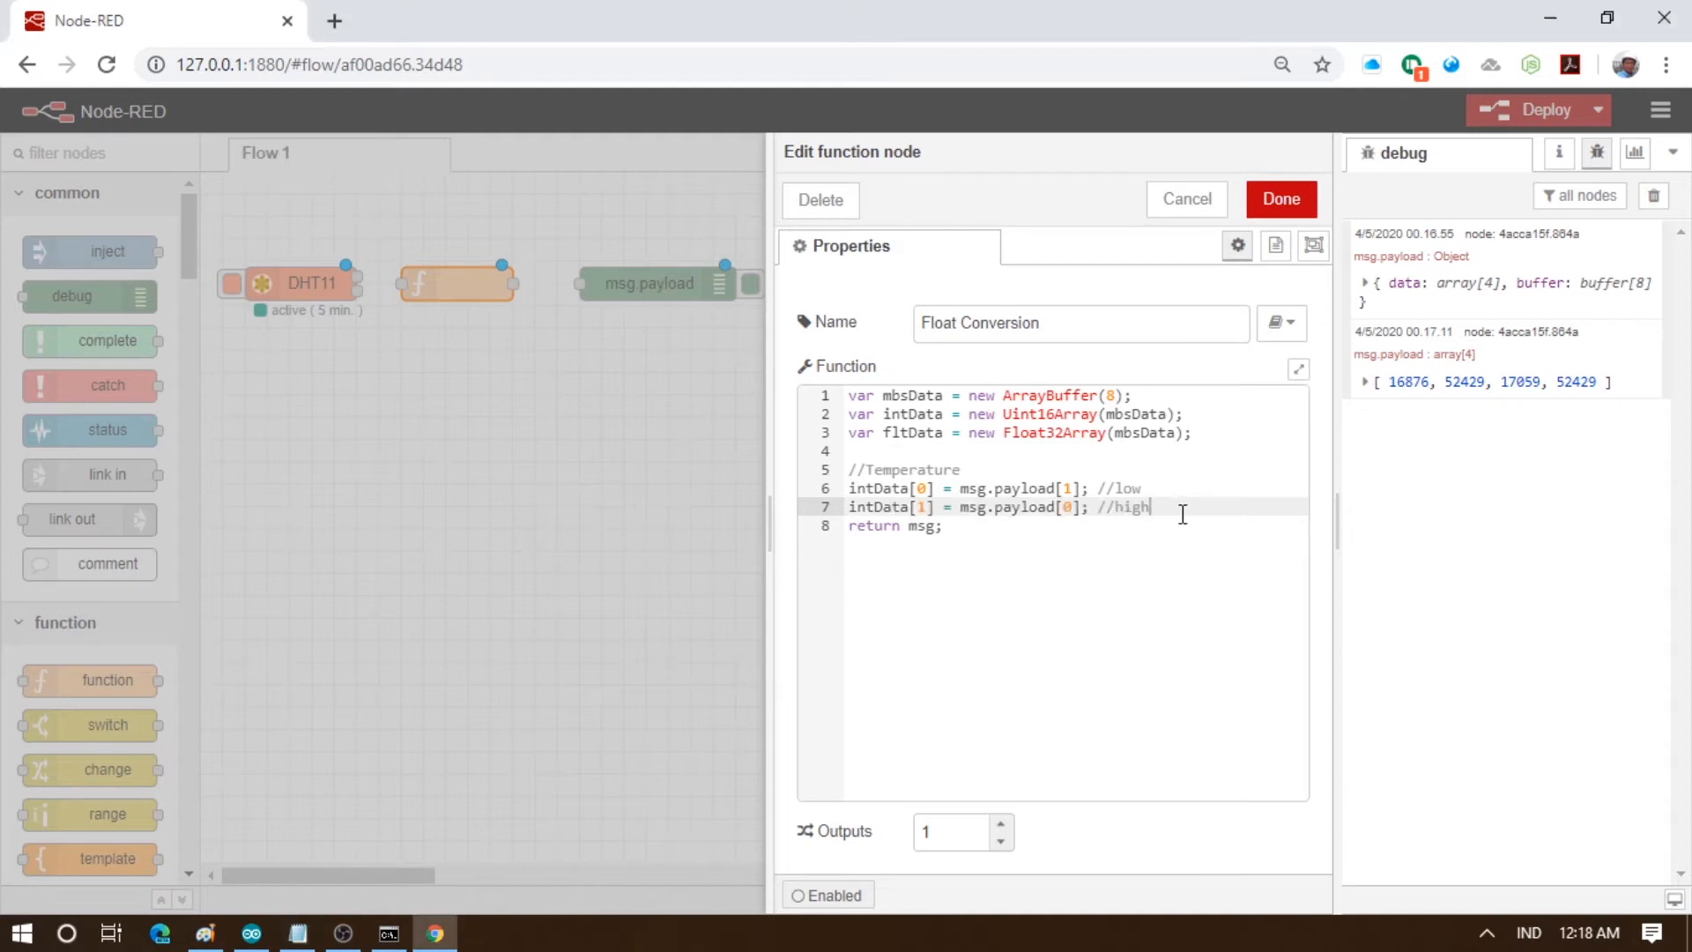
Below the temperature block, add a "//Humidity" comment and the line "intData[2] = msg.payload[3]; //low" after an empty line
key(Return)
key(Return)
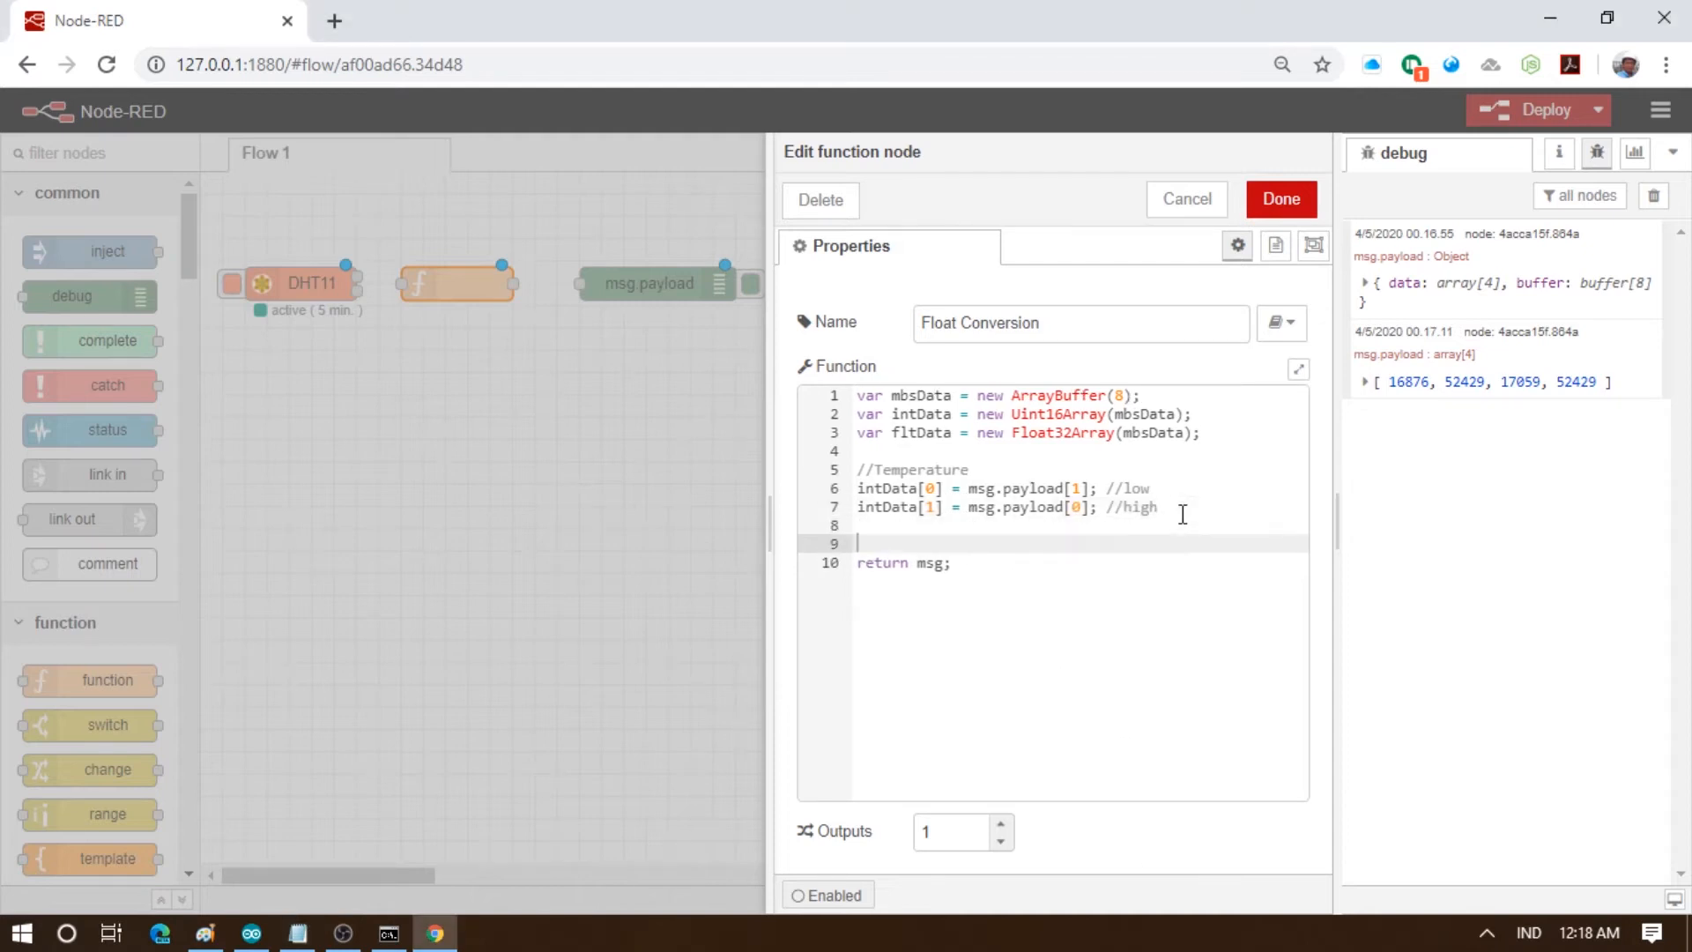
text(//Humidity)
key(Return)
key(alt+Tab)
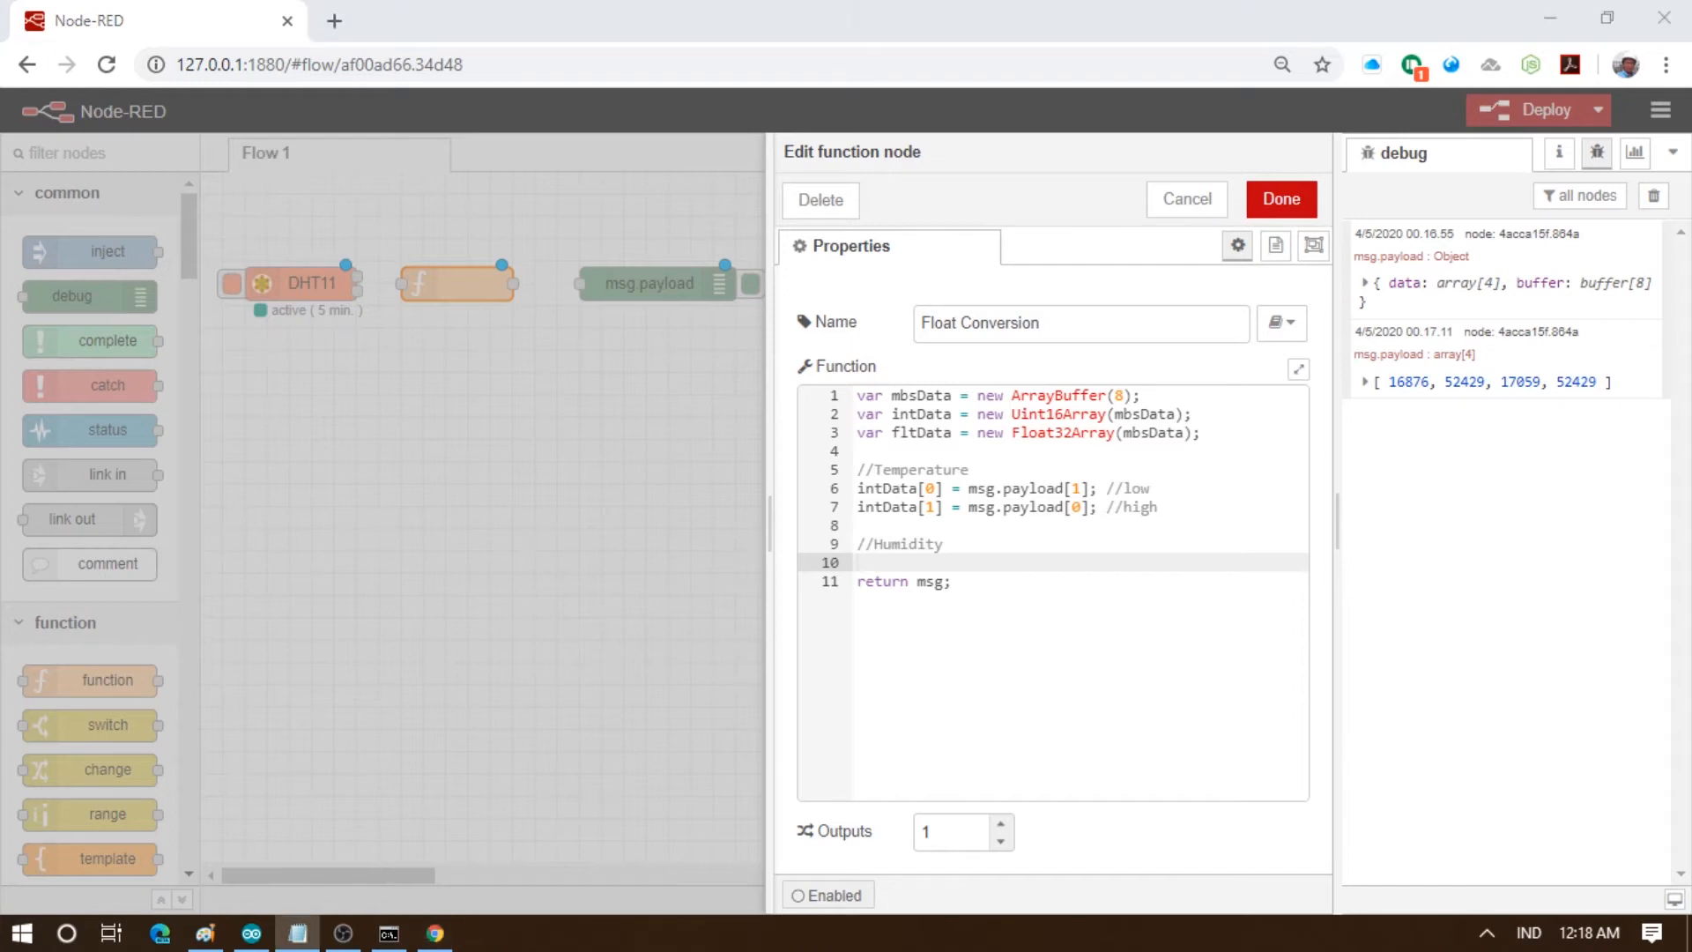
key(alt+Tab)
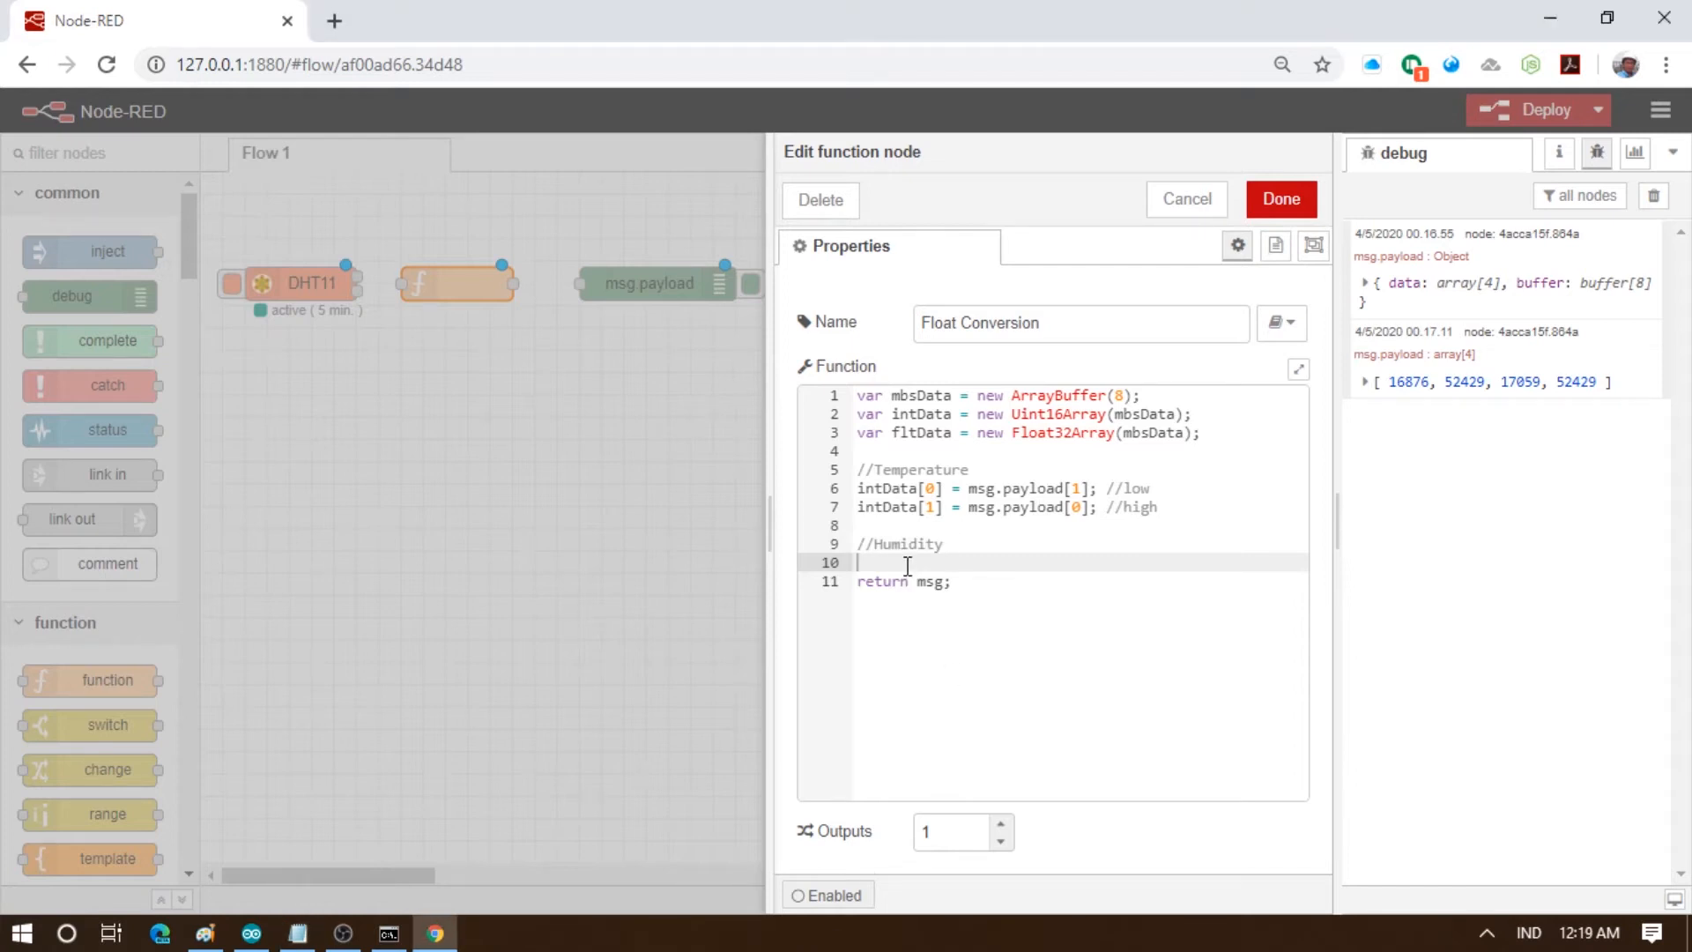
text(intData[2] = msg.payload[3]; //low)
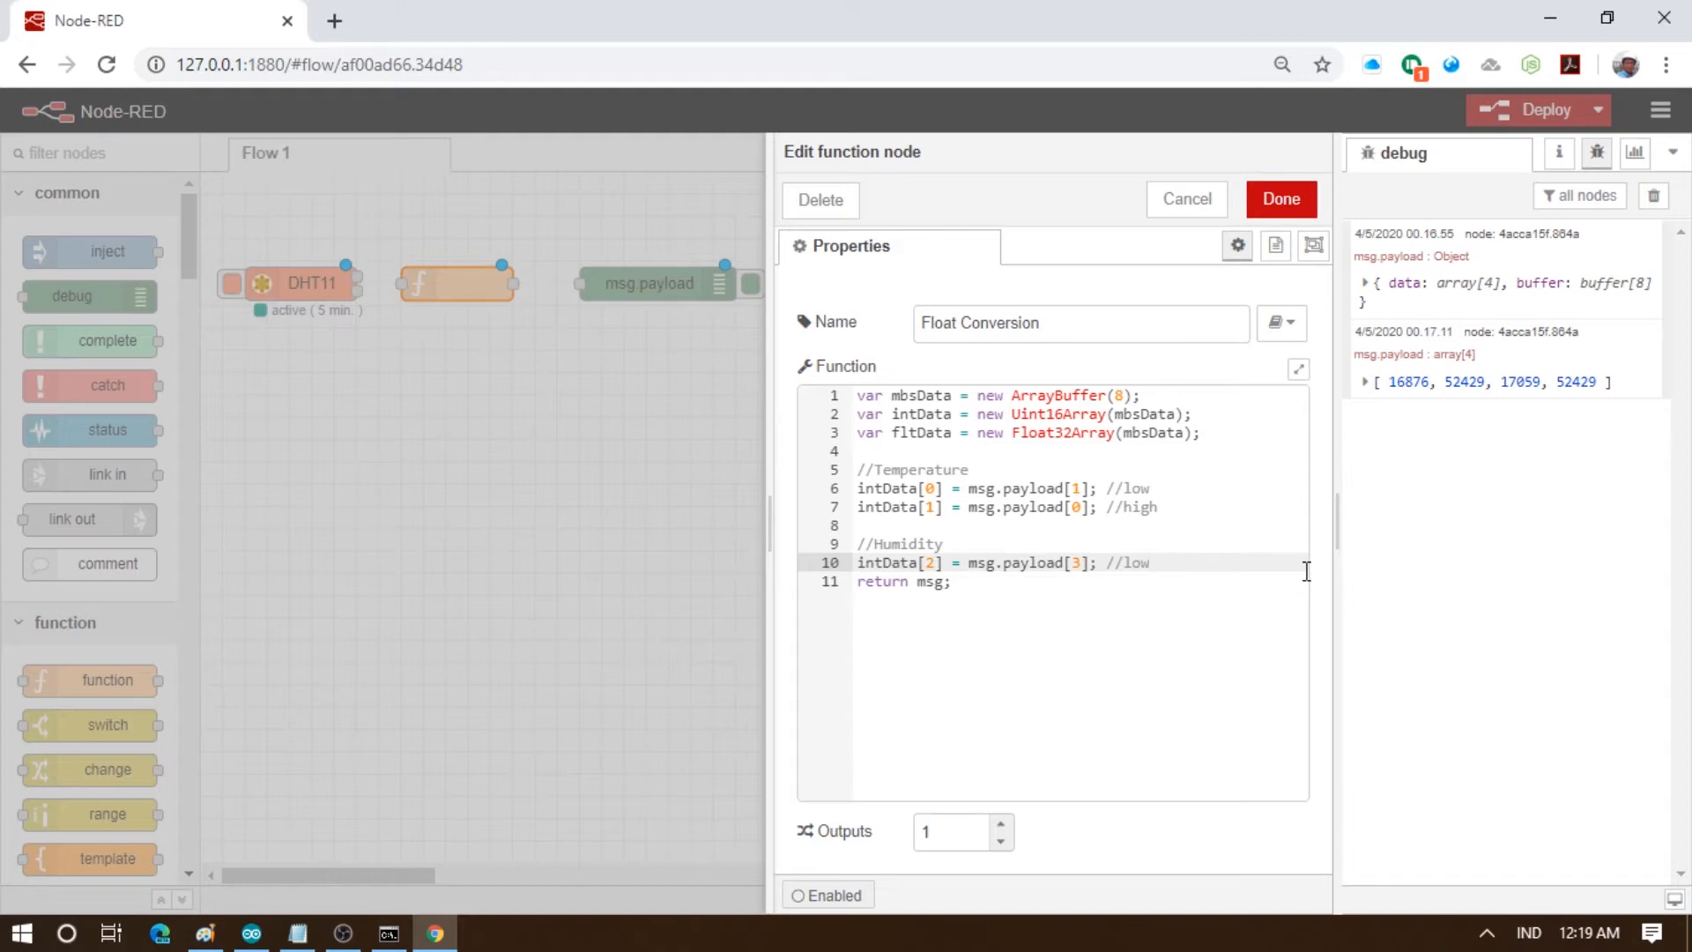
Add "intData[3] = msg.payload[2]; //high" below the intData[2] line and check it against the intData array declaration
key(Return)
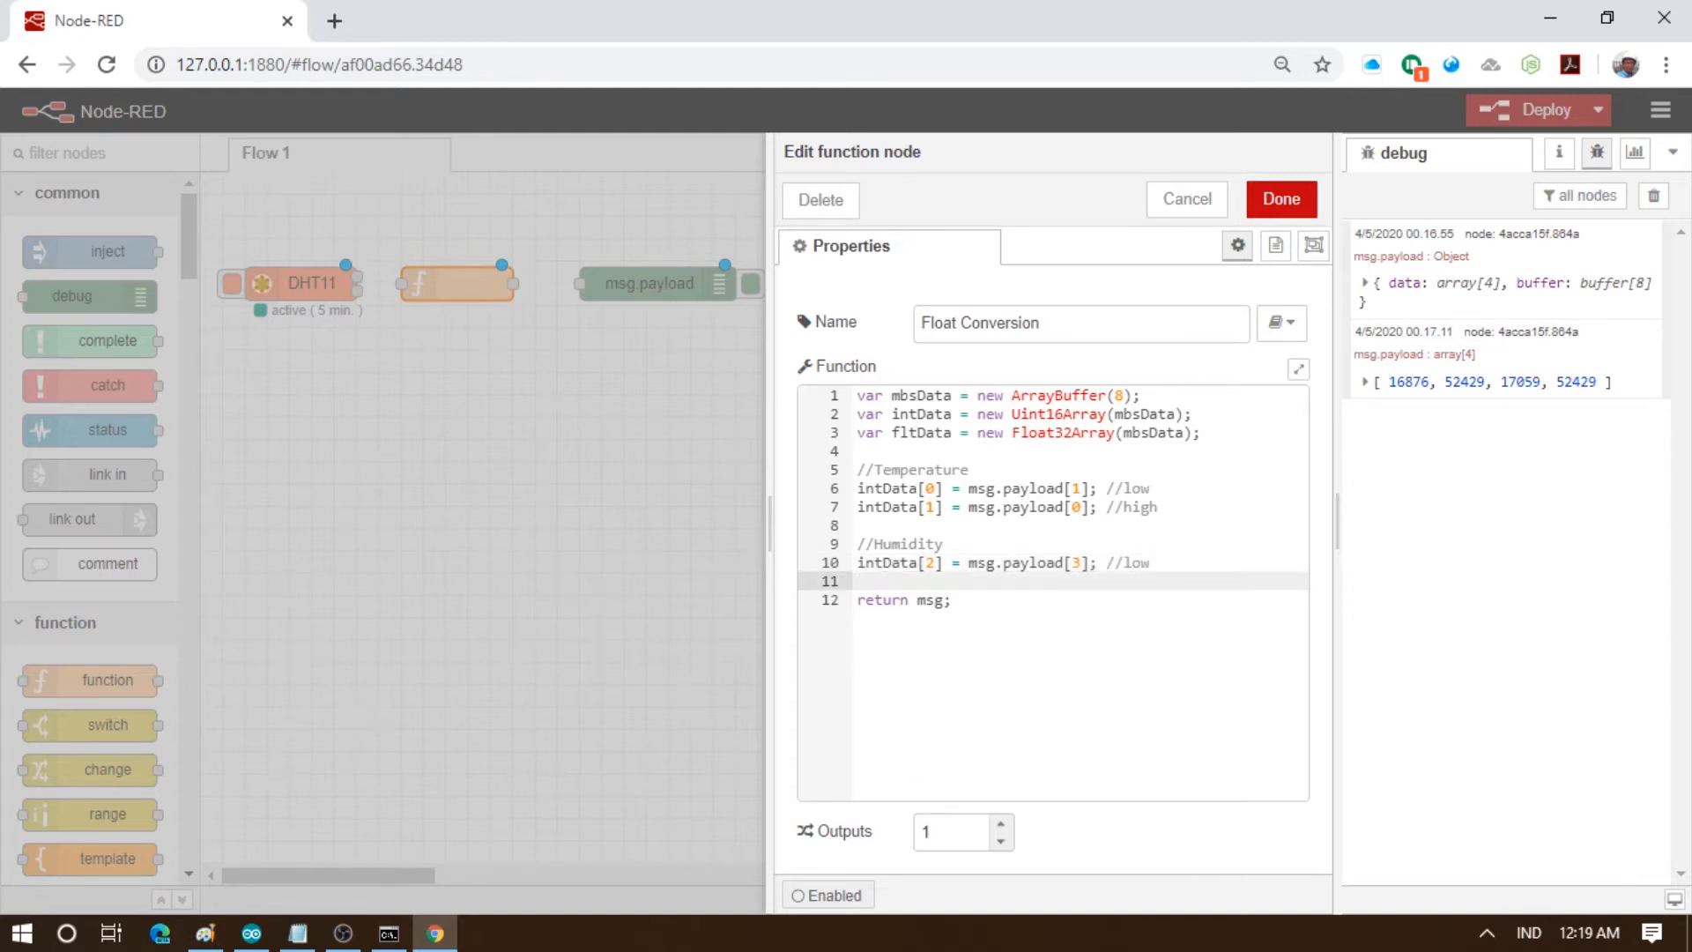
key(alt+Tab)
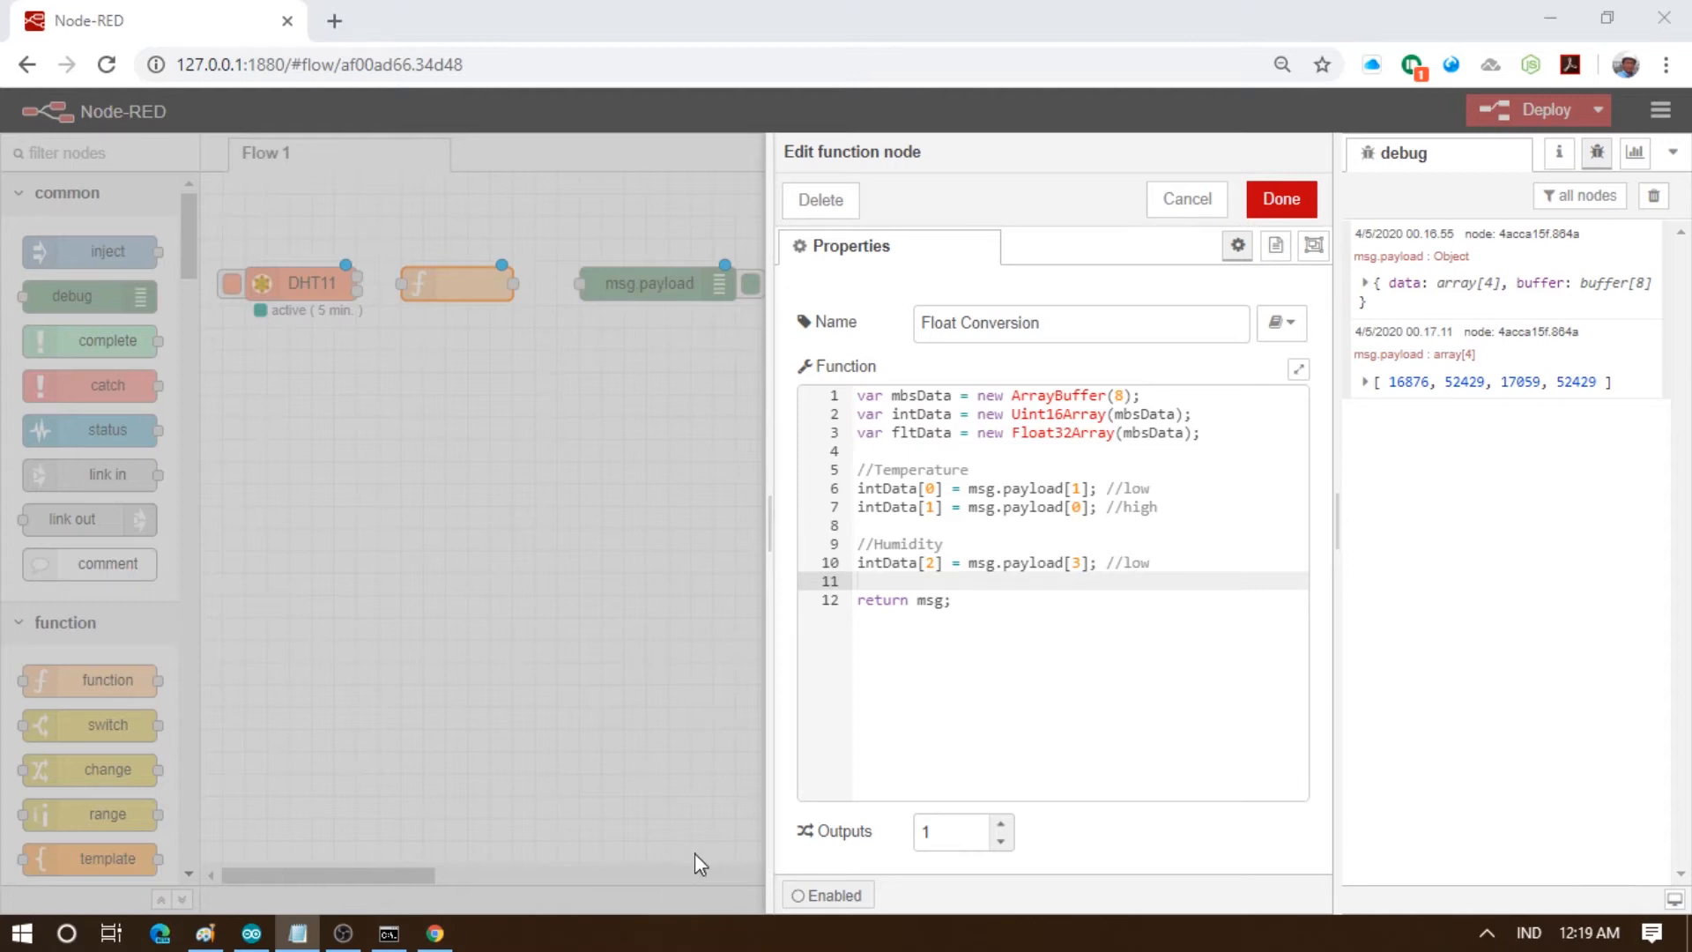
click(874, 589)
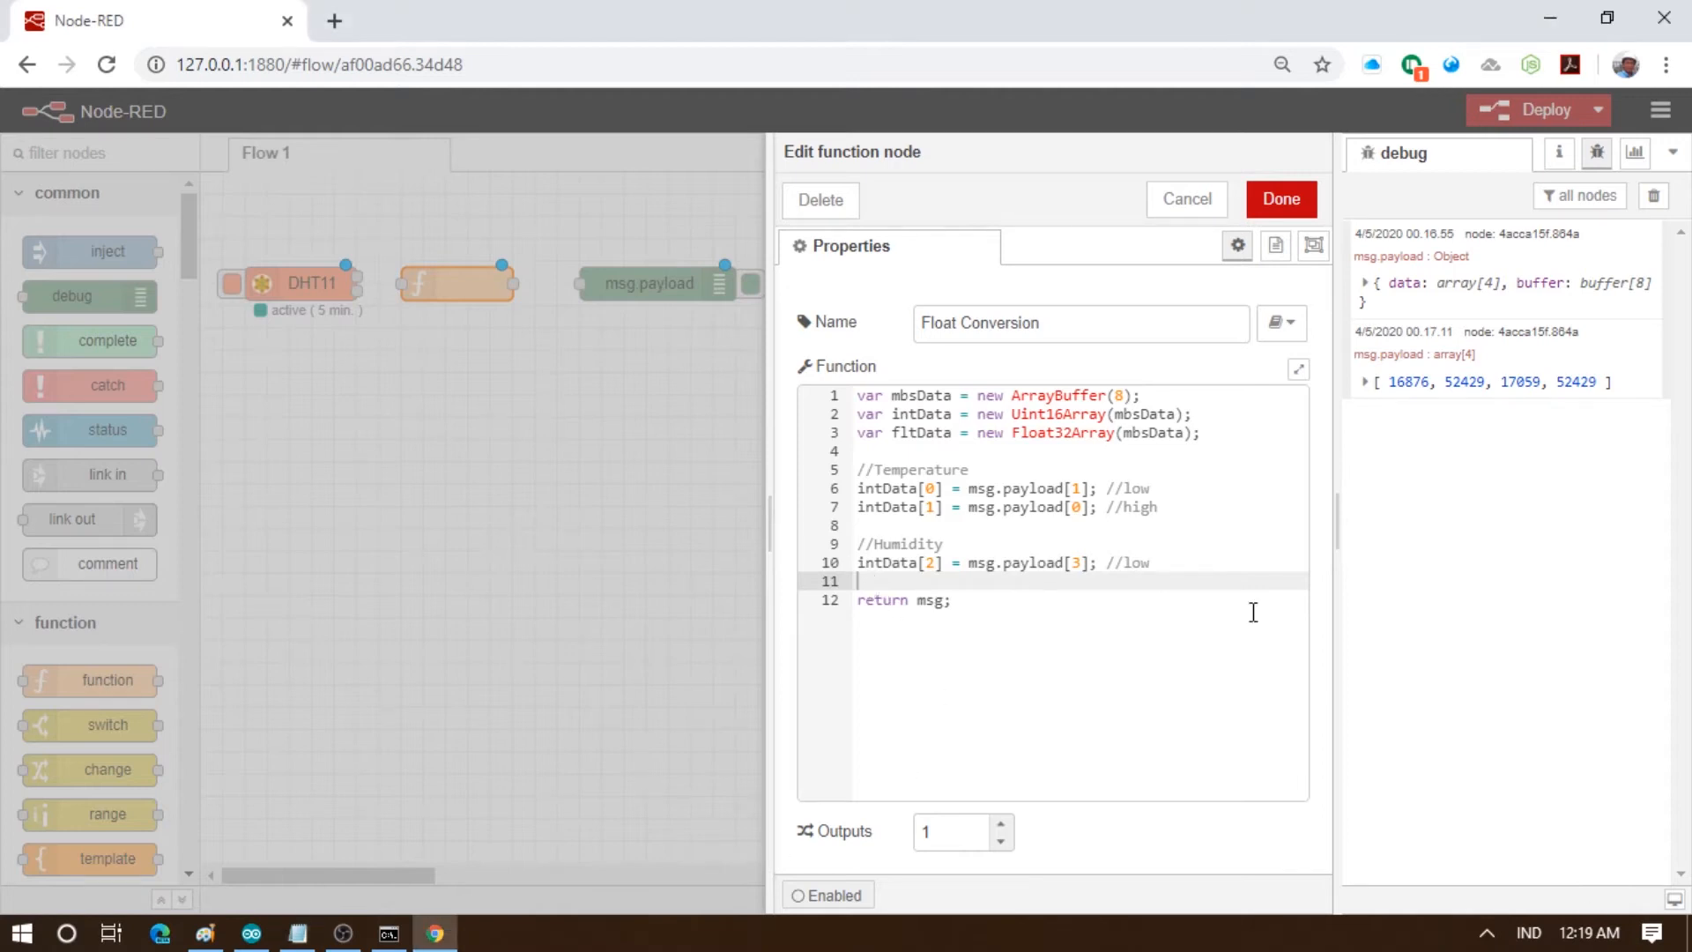
text(intData[3] = msg.payload[2]; //high)
click(1073, 582)
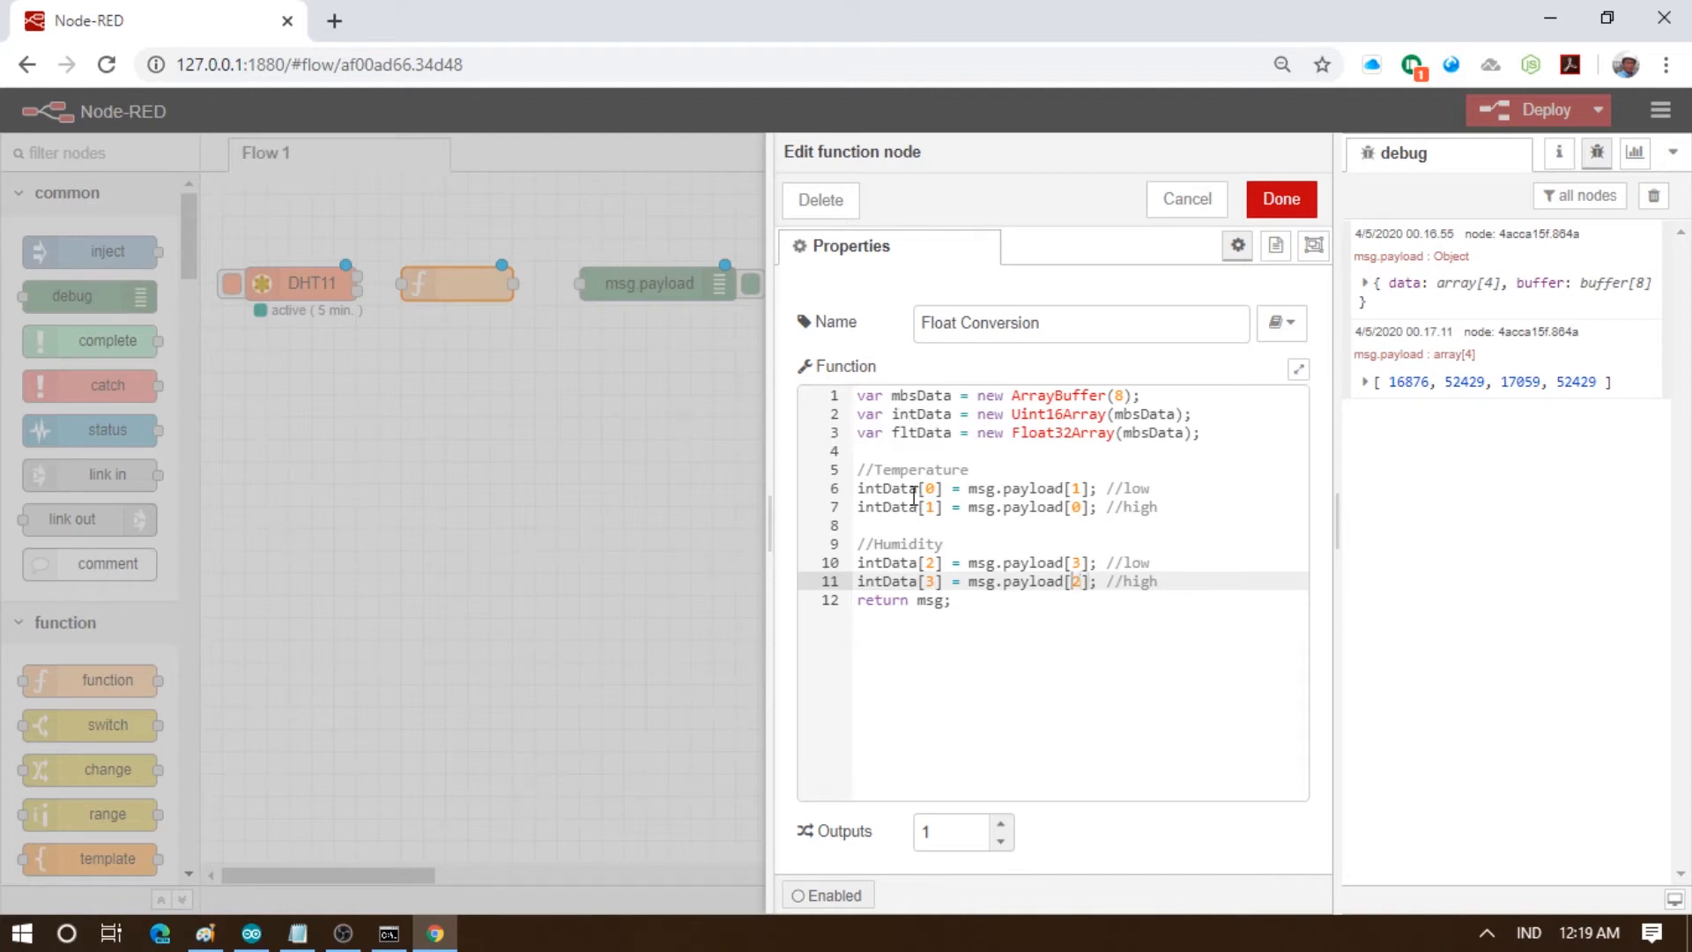
double_click(1124, 416)
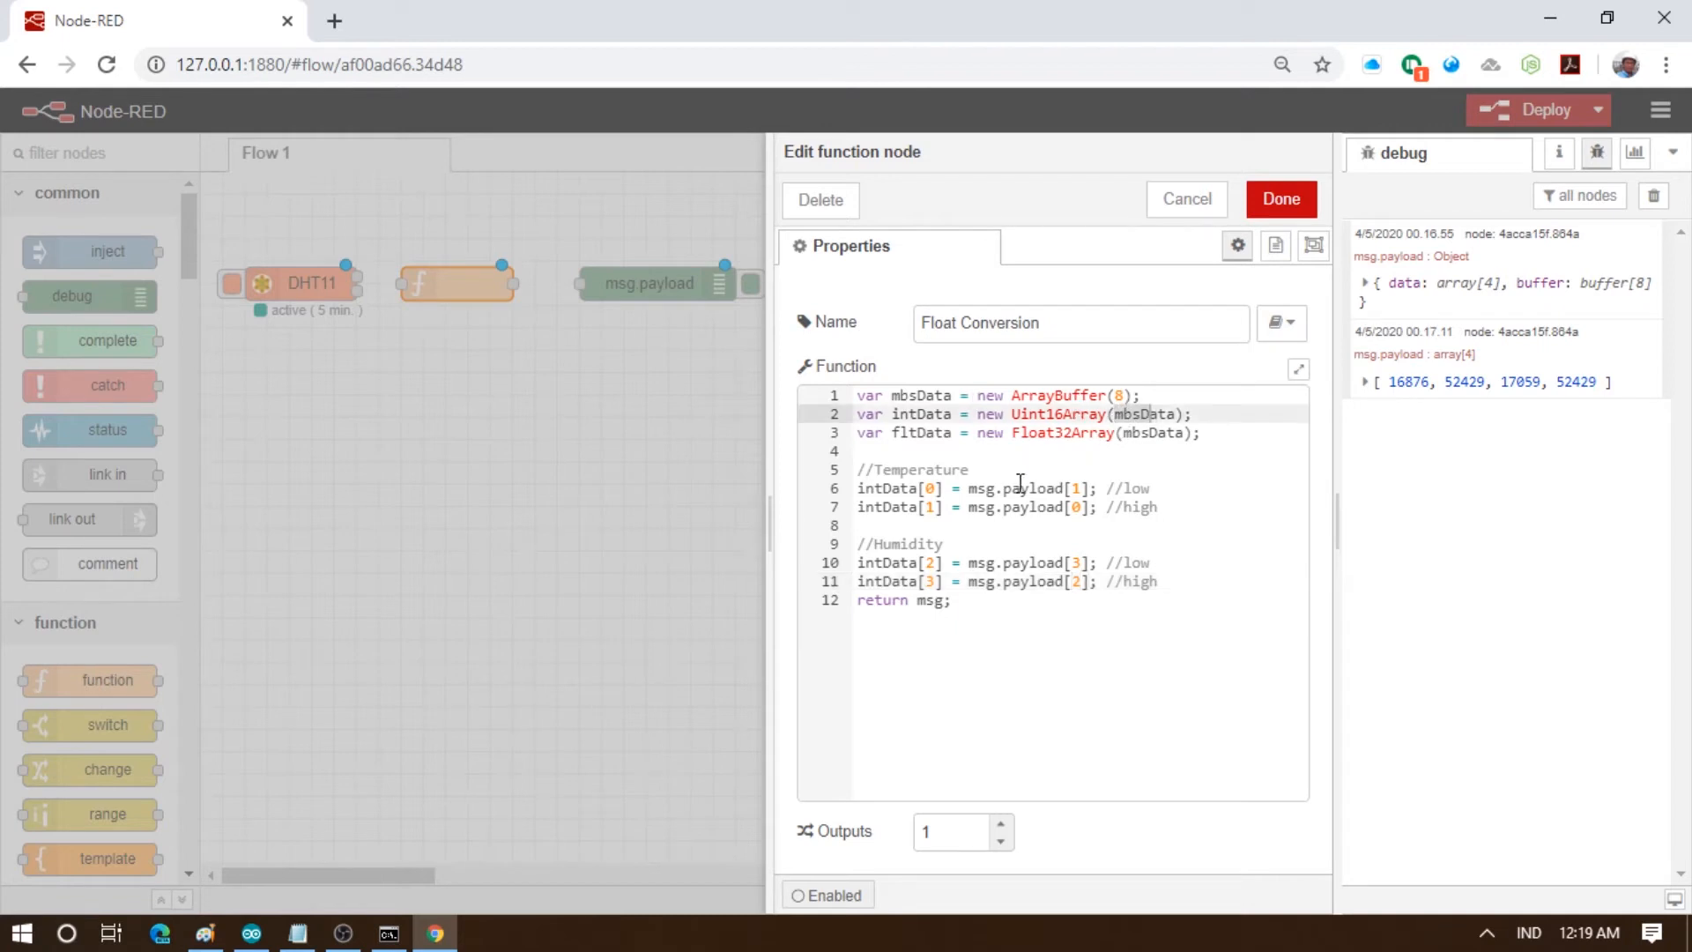
click(1184, 580)
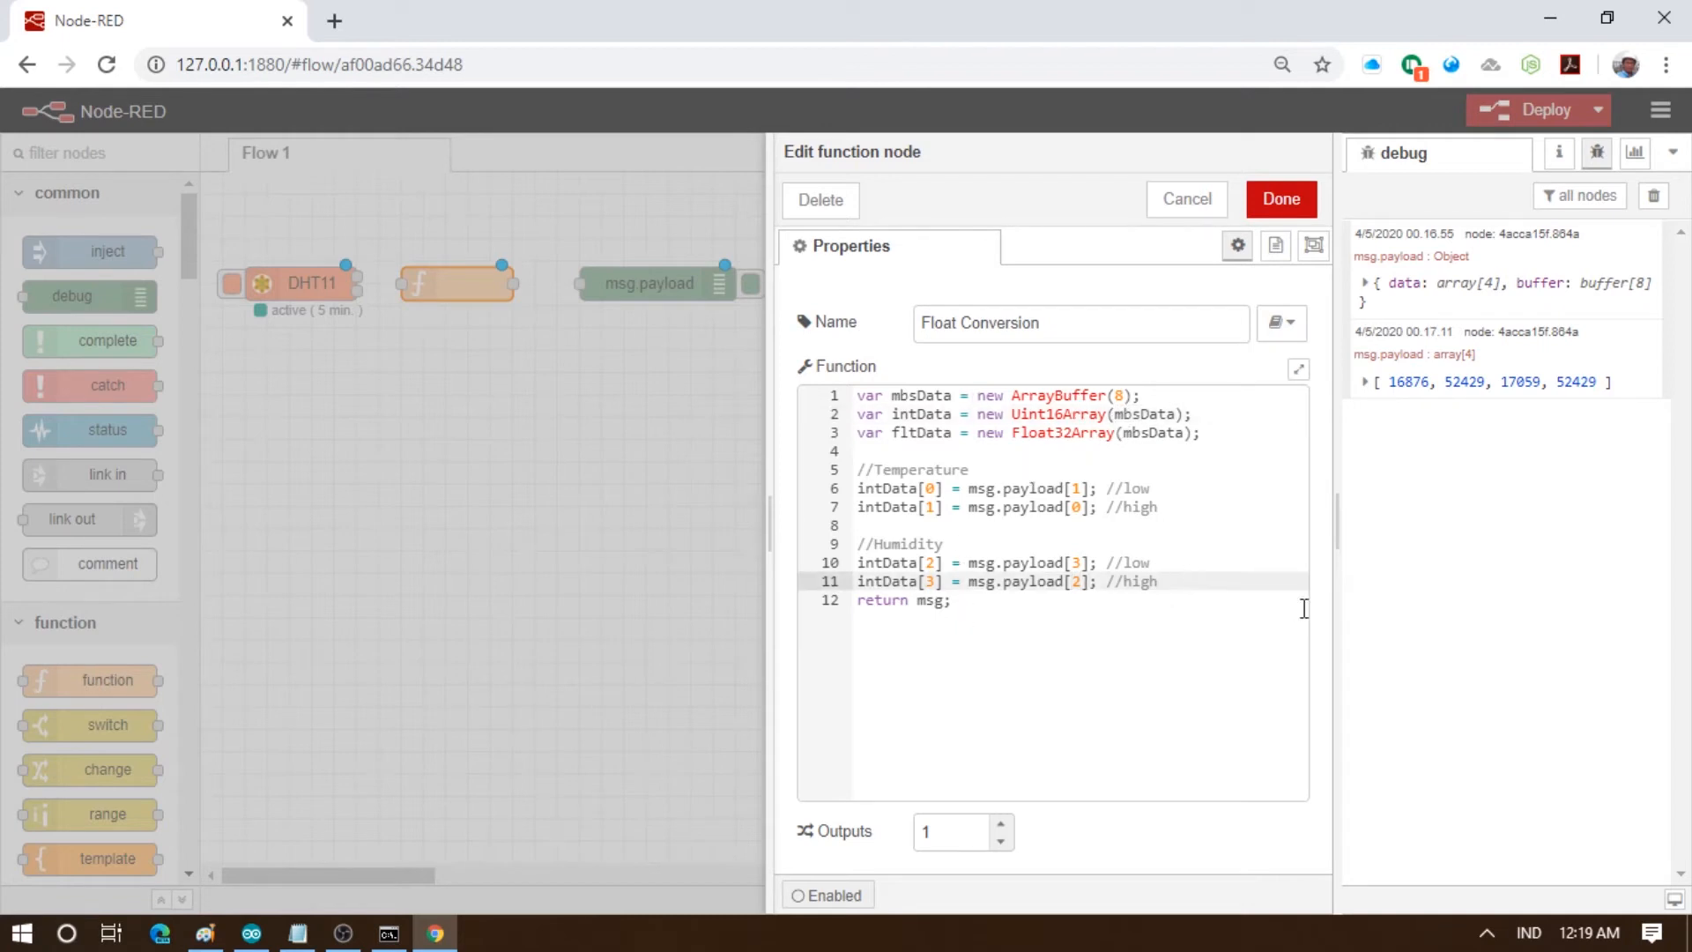
After an empty line below the humidity block, add "msg.payload[0] = parseFloat(fltData[0].toFixed(2));" and leave an empty line after it
key(Return)
key(Return)
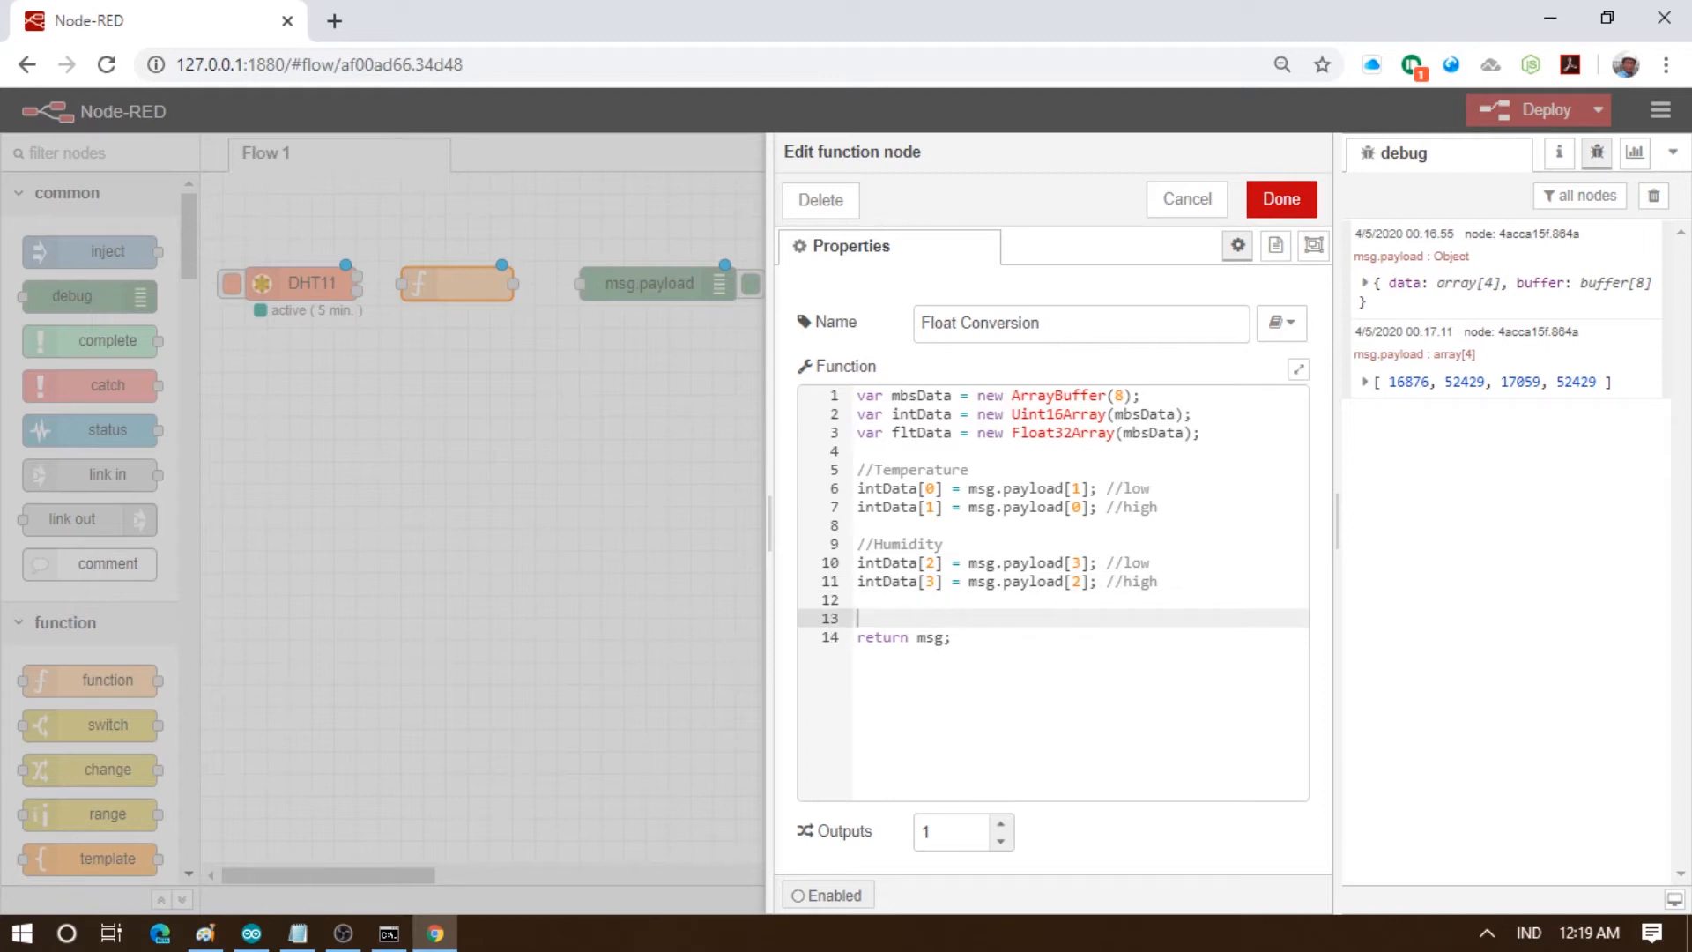
key(alt+Tab)
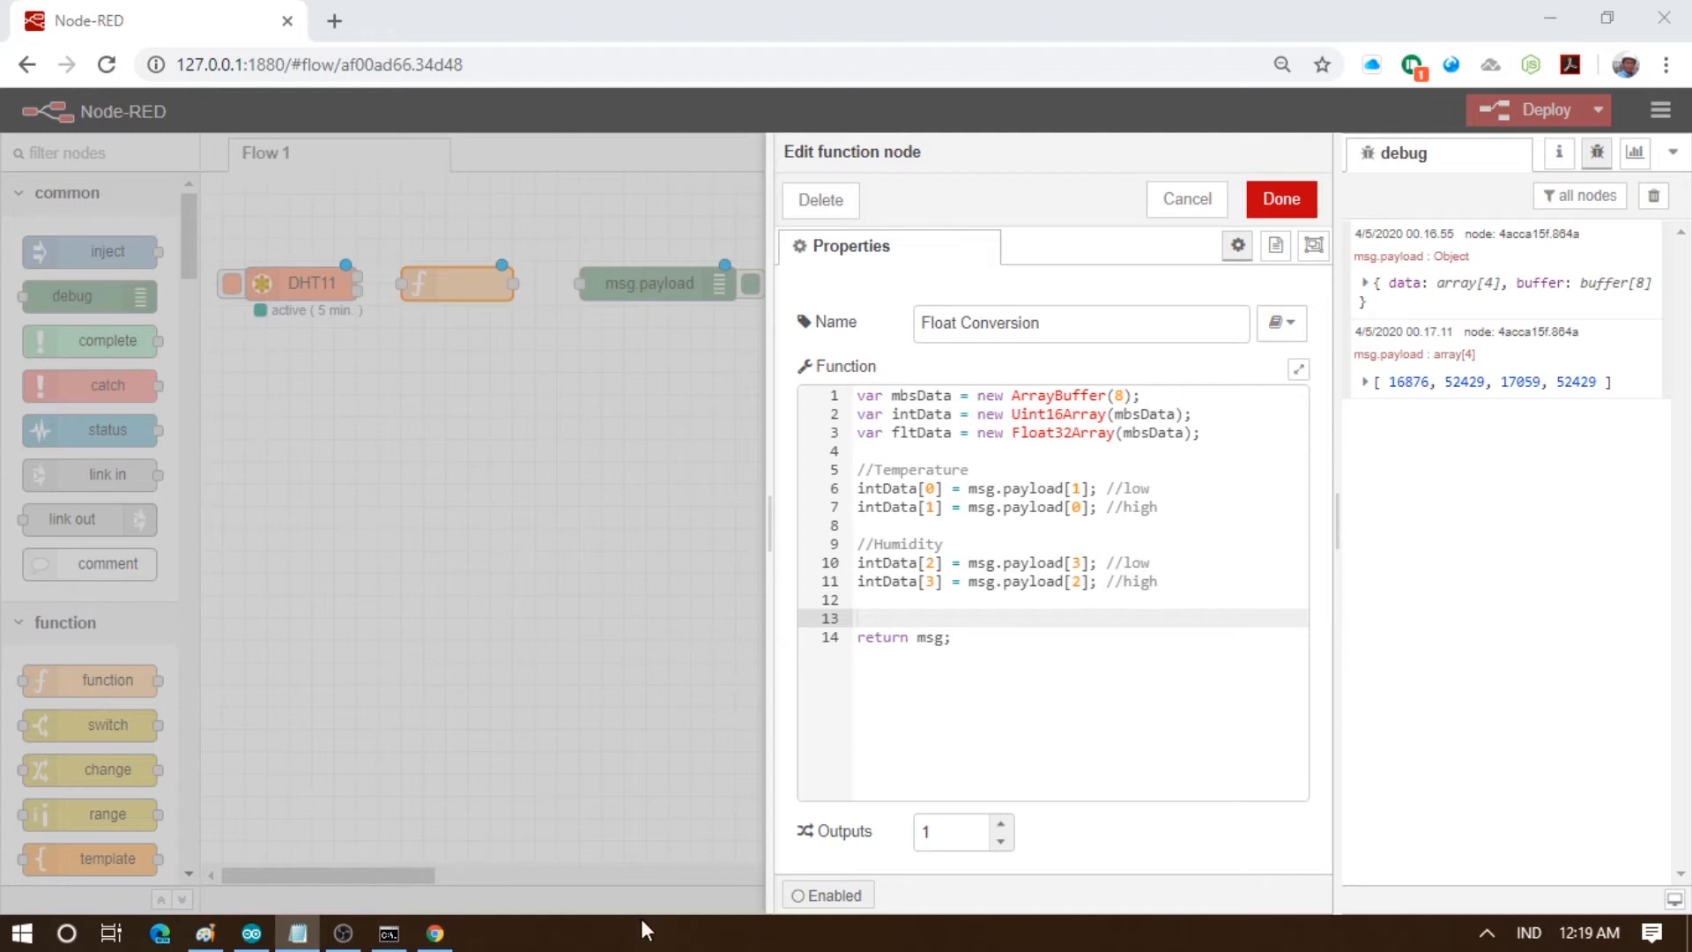
click(894, 616)
text(msg.payload[0] = parseFloat(fltData[0].toFixed(2));)
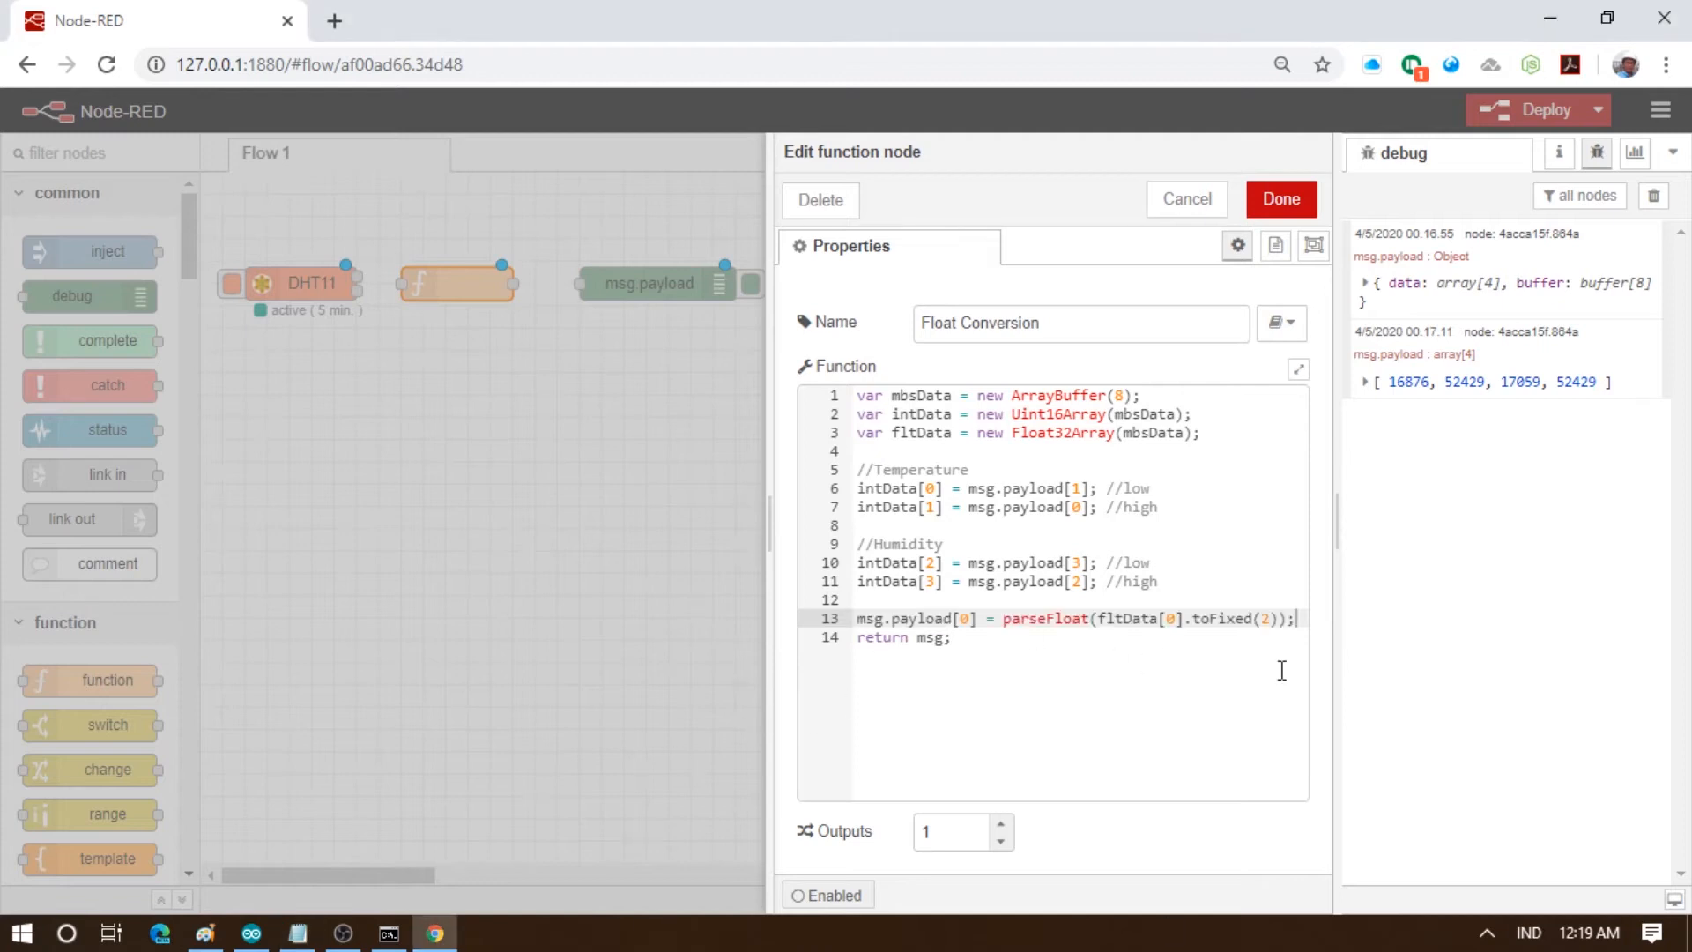
key(Return)
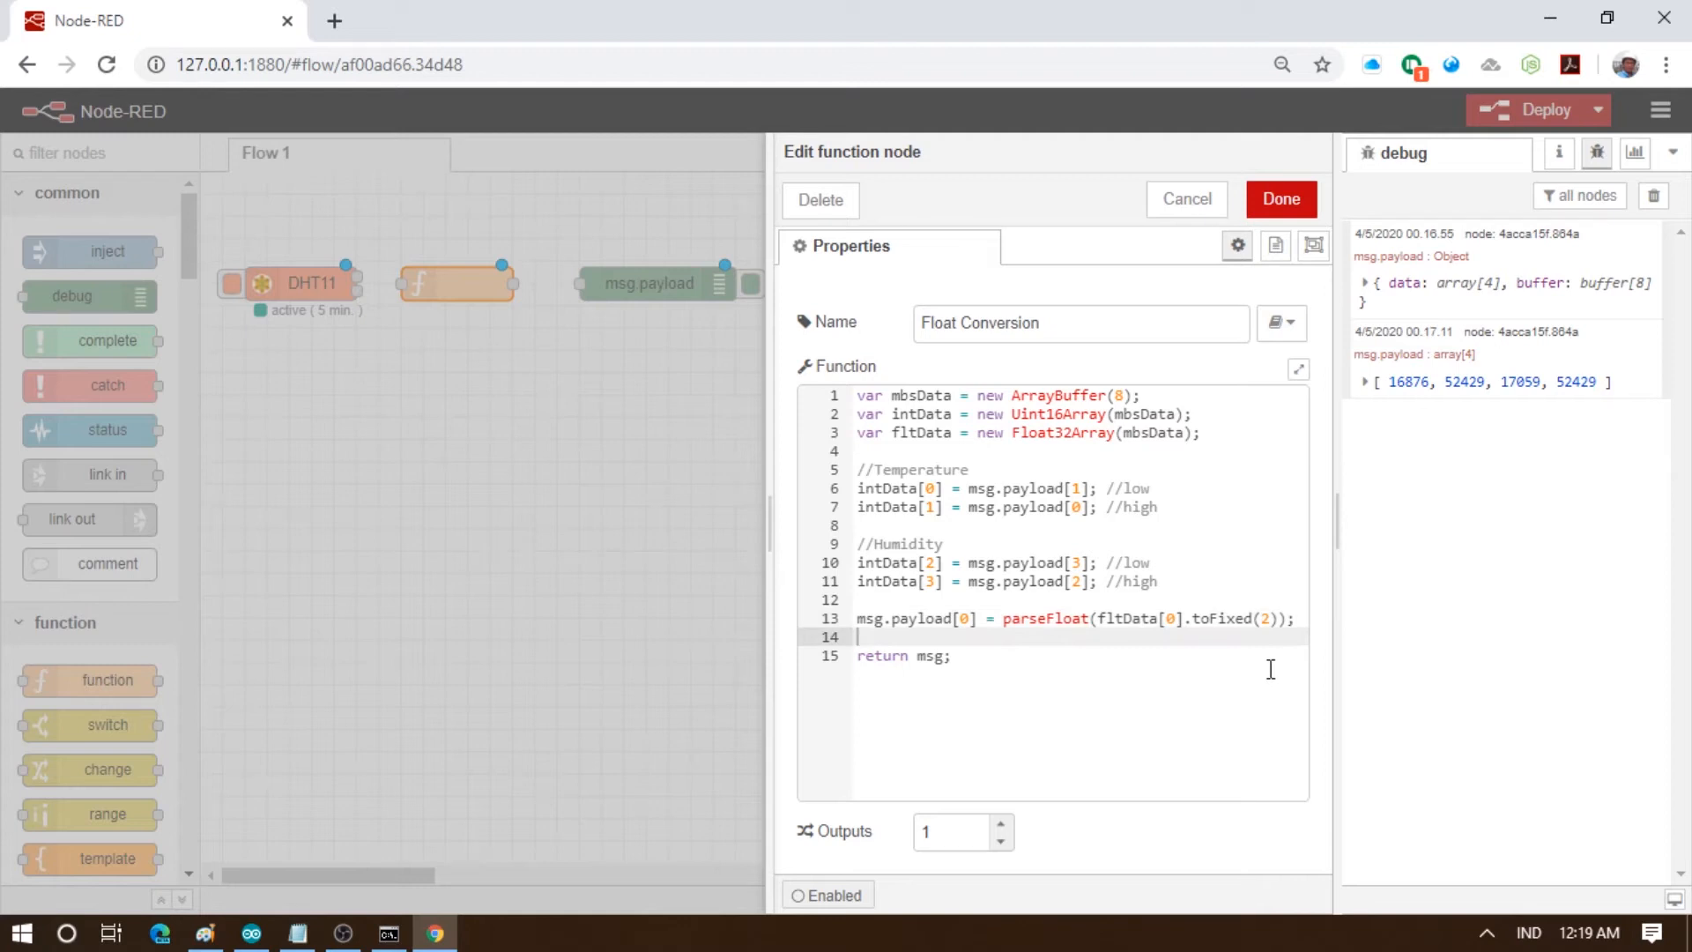
Copy the "//Temperature" comment onto a new line directly above the msg.payload[0] assignment
drag(985, 471, 815, 469)
key(ctrl+c)
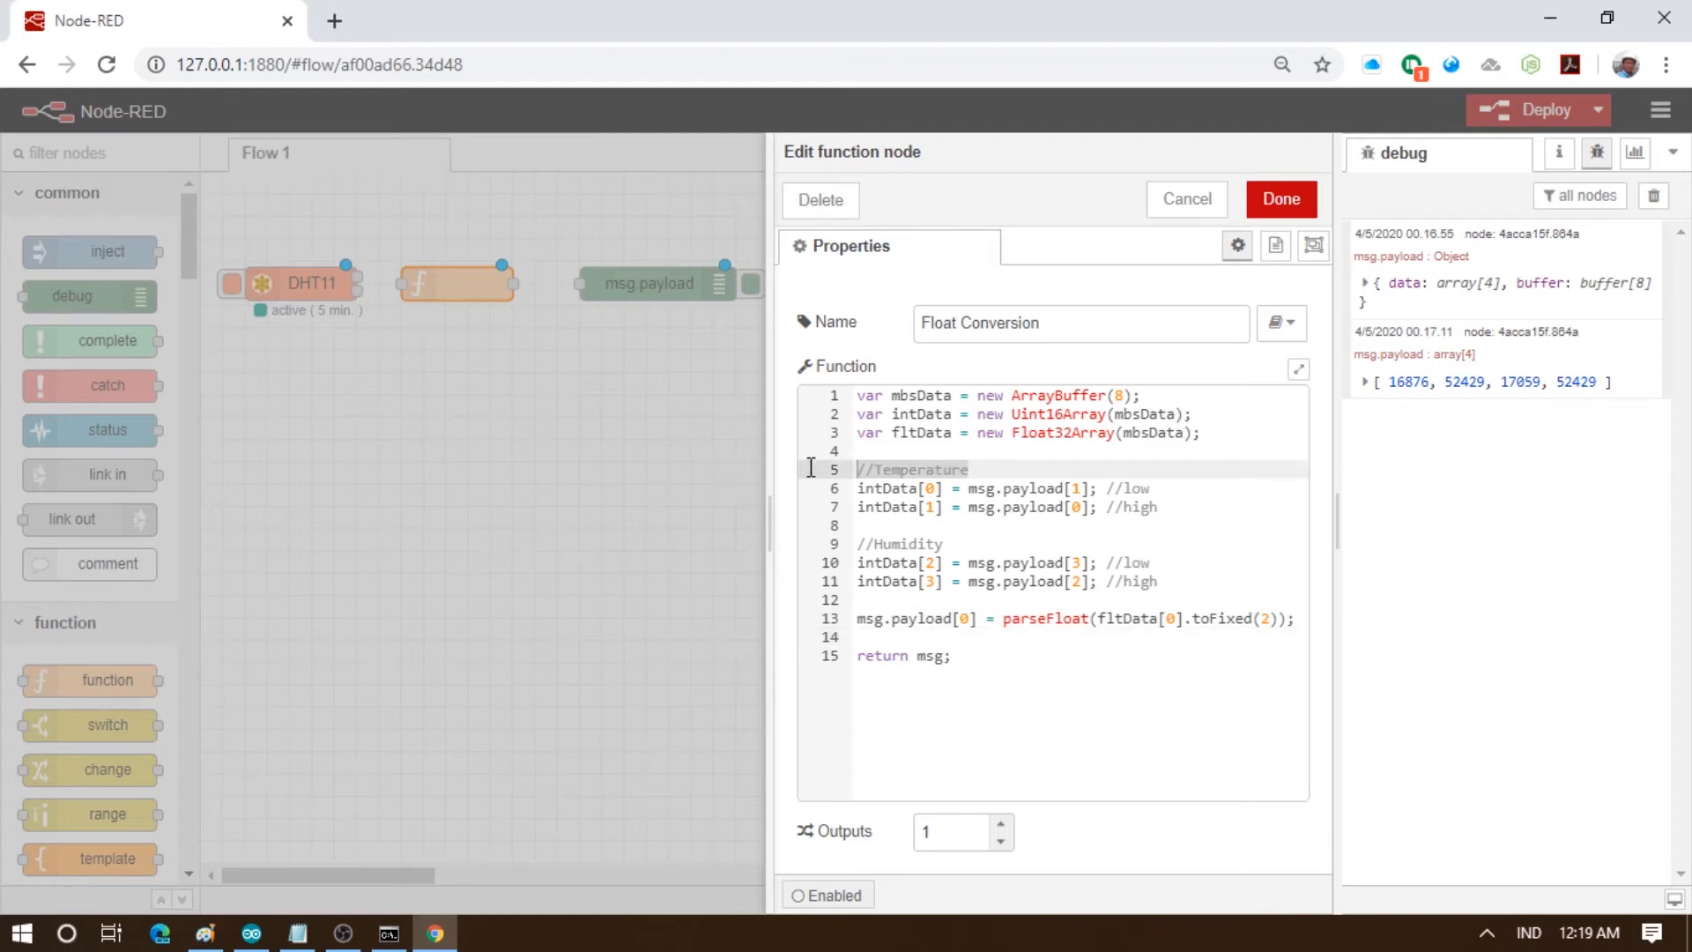
click(892, 612)
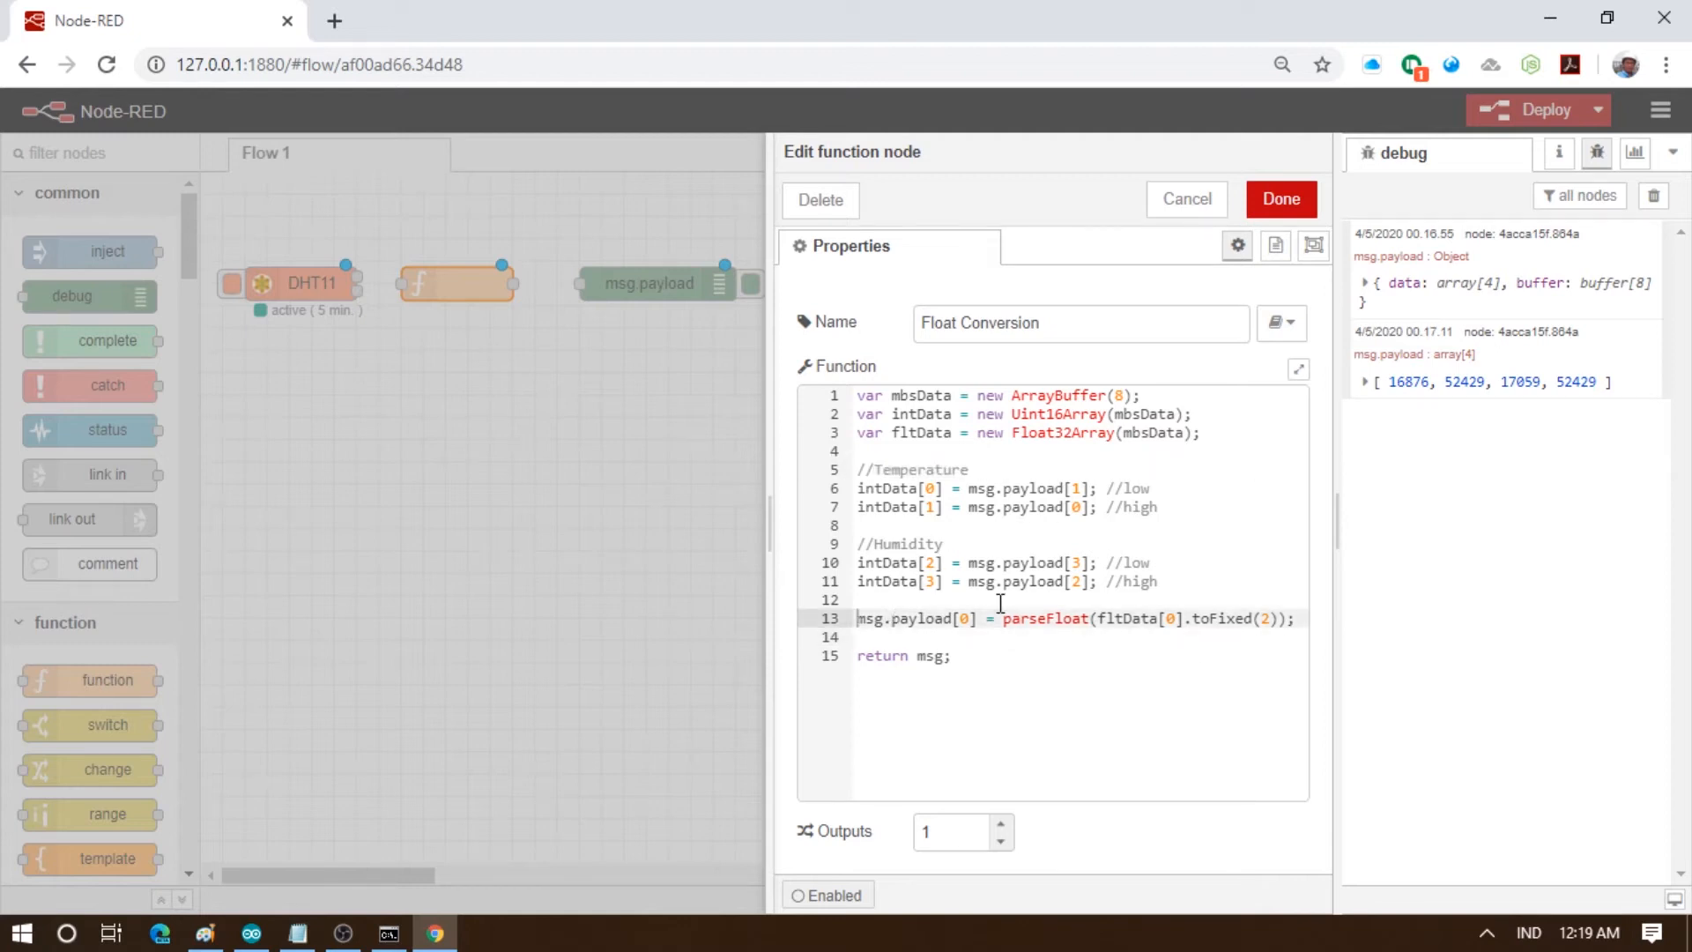
key(Return)
key(Up)
key(ctrl+v)
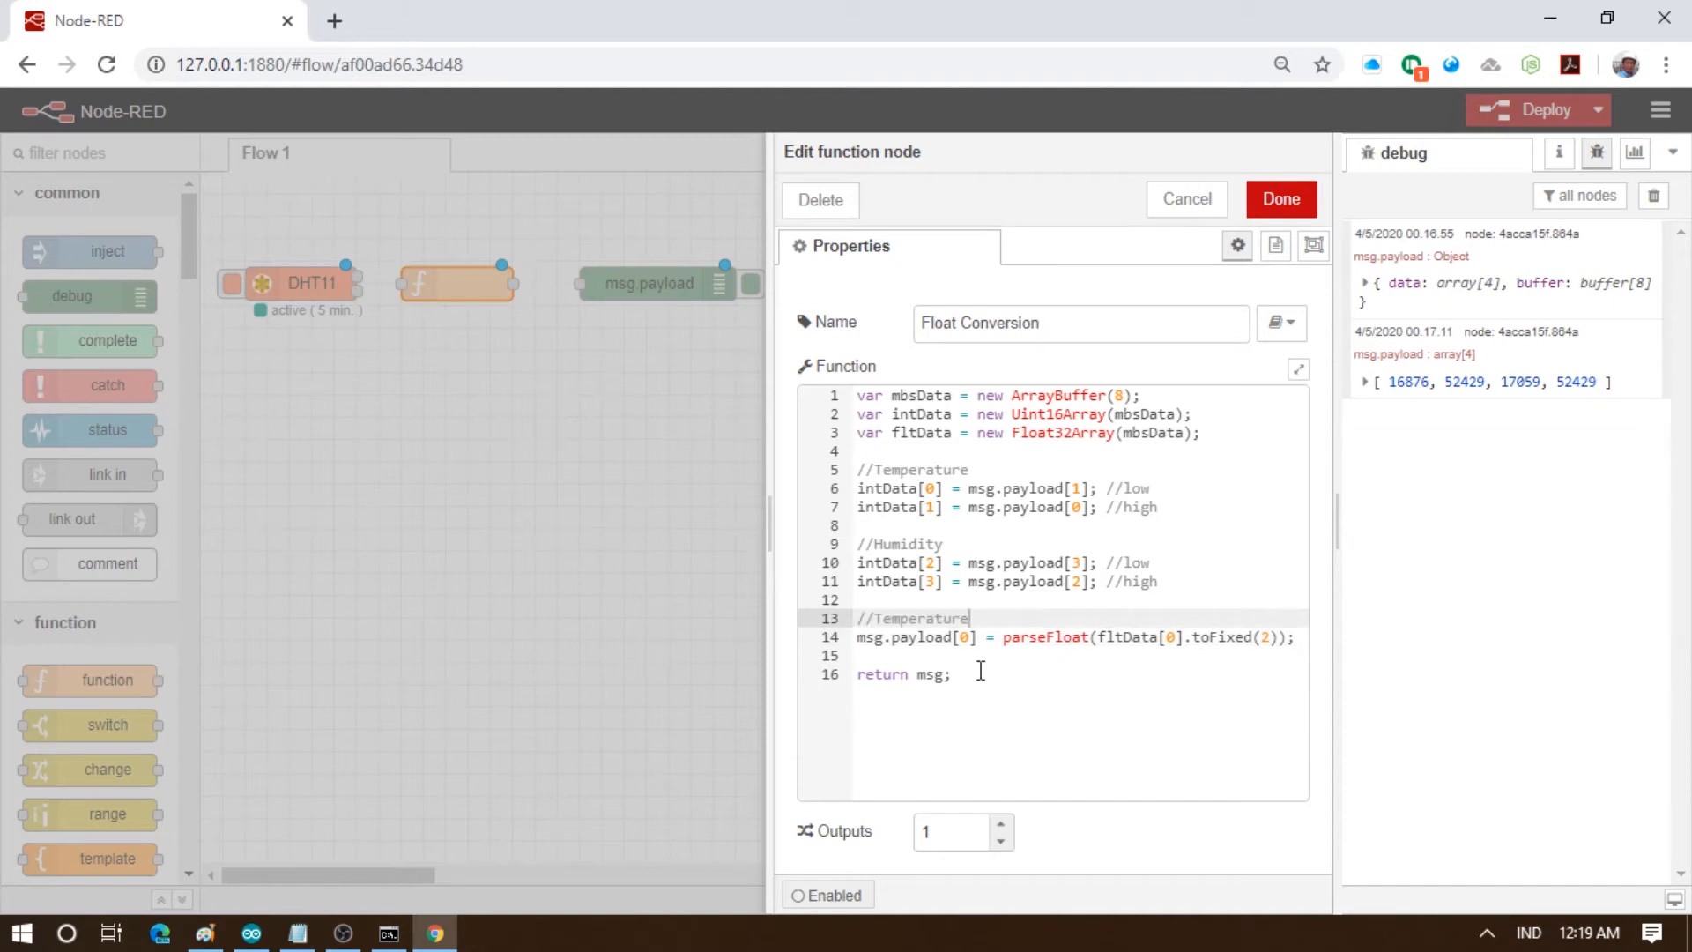
Below the msg.payload[0] line, add a "//Humidity" comment and the line "msg.payload[1] = parseFloat(fltData[1].toFixed(2));"
click(949, 543)
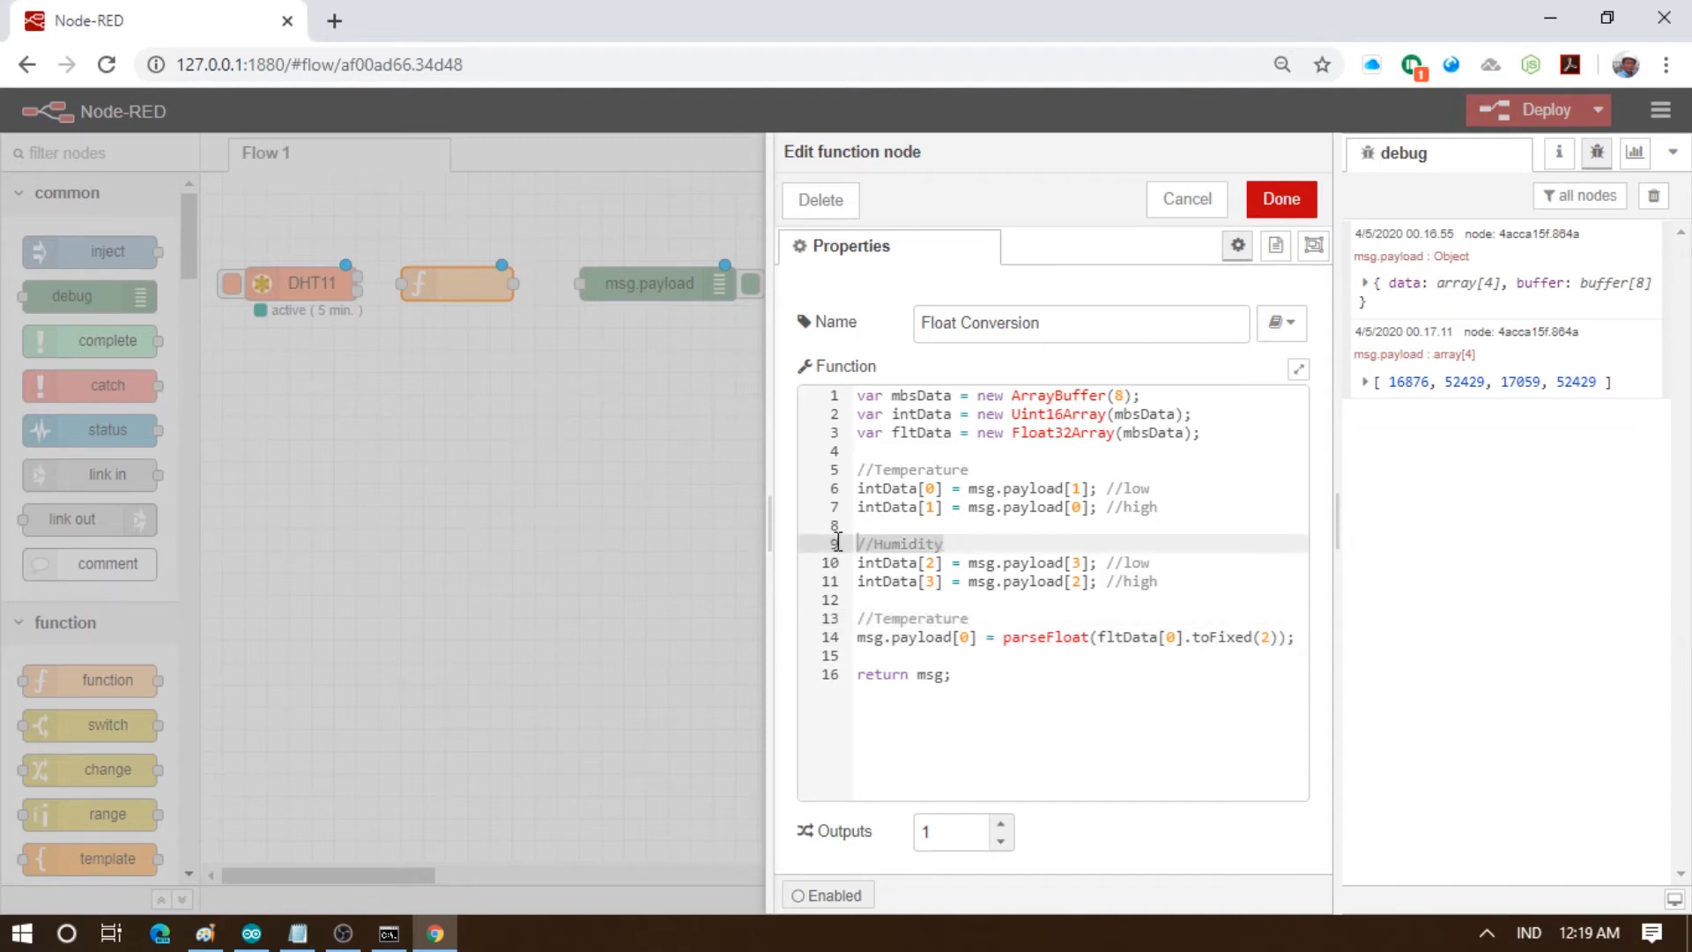
click(866, 655)
text(//Humidity)
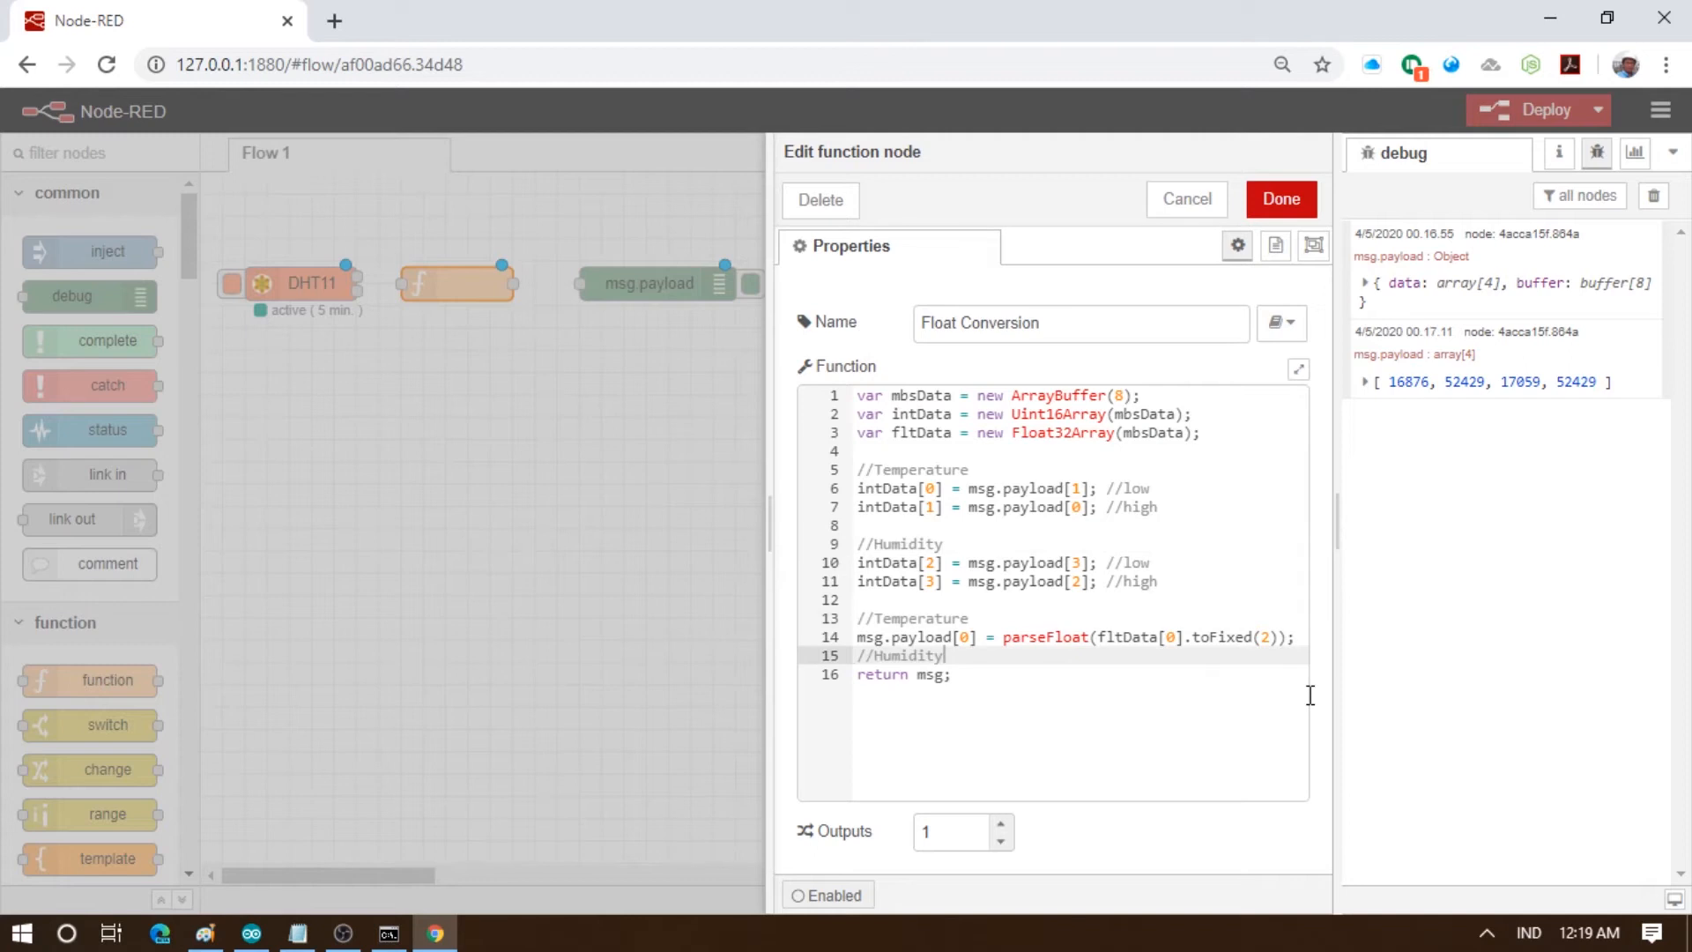
key(Return)
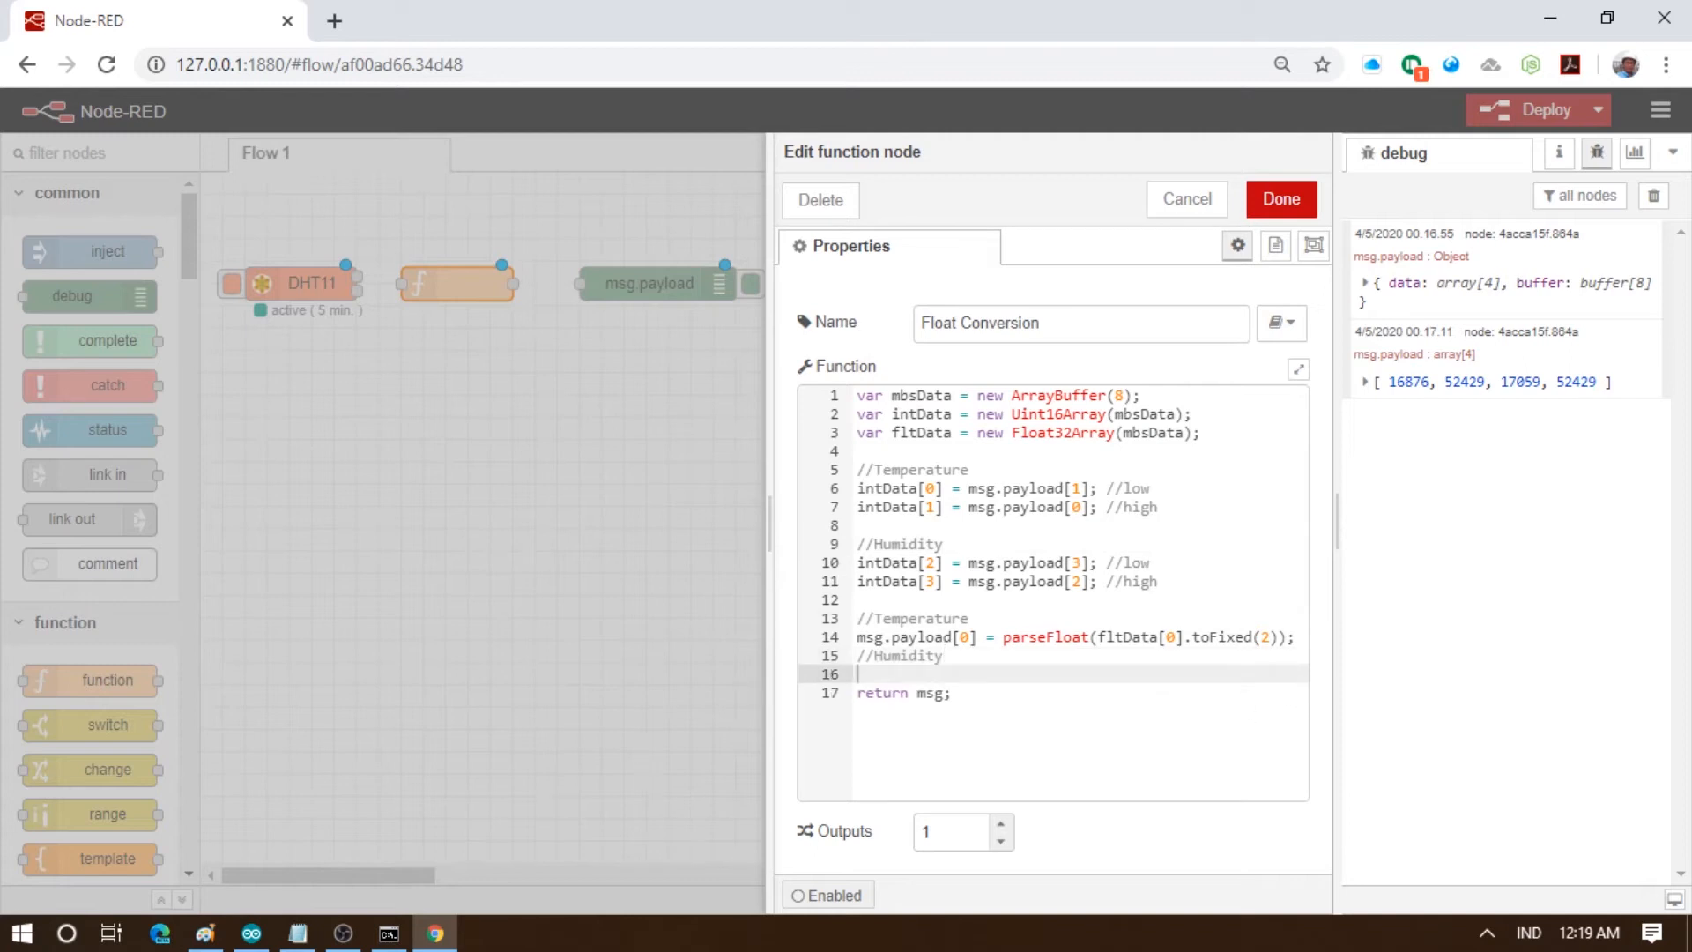
key(alt+Tab)
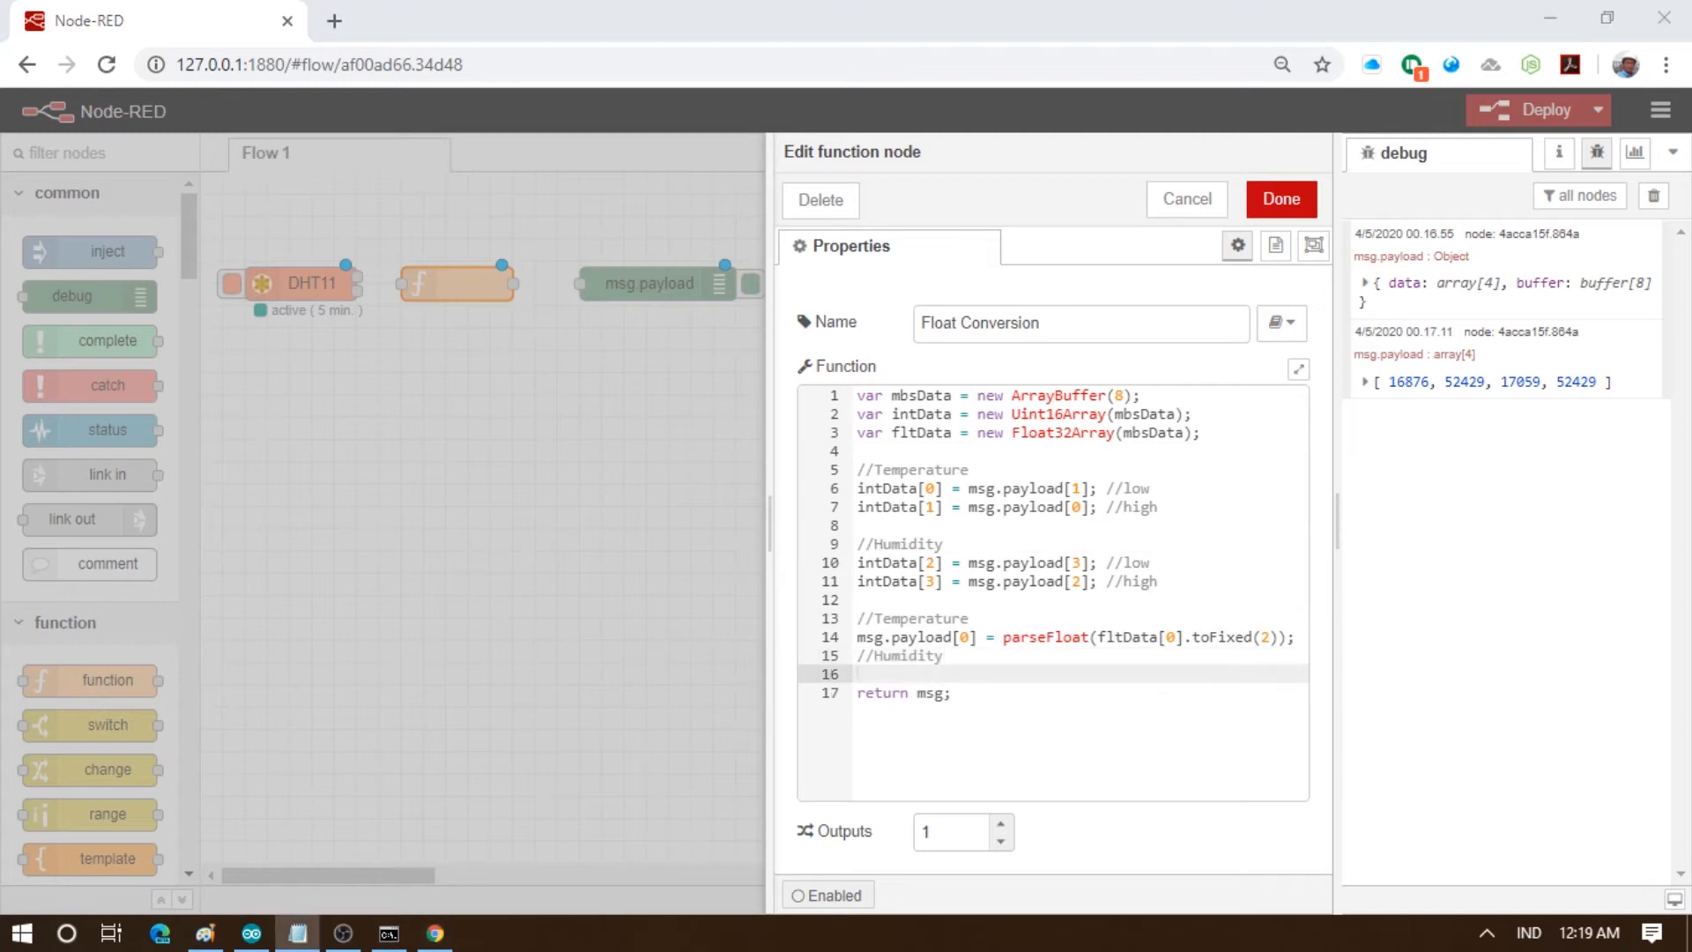
click(939, 677)
text(msg.payload[1] = parseFloat(fltData[1].toFixed(2));)
key(Return)
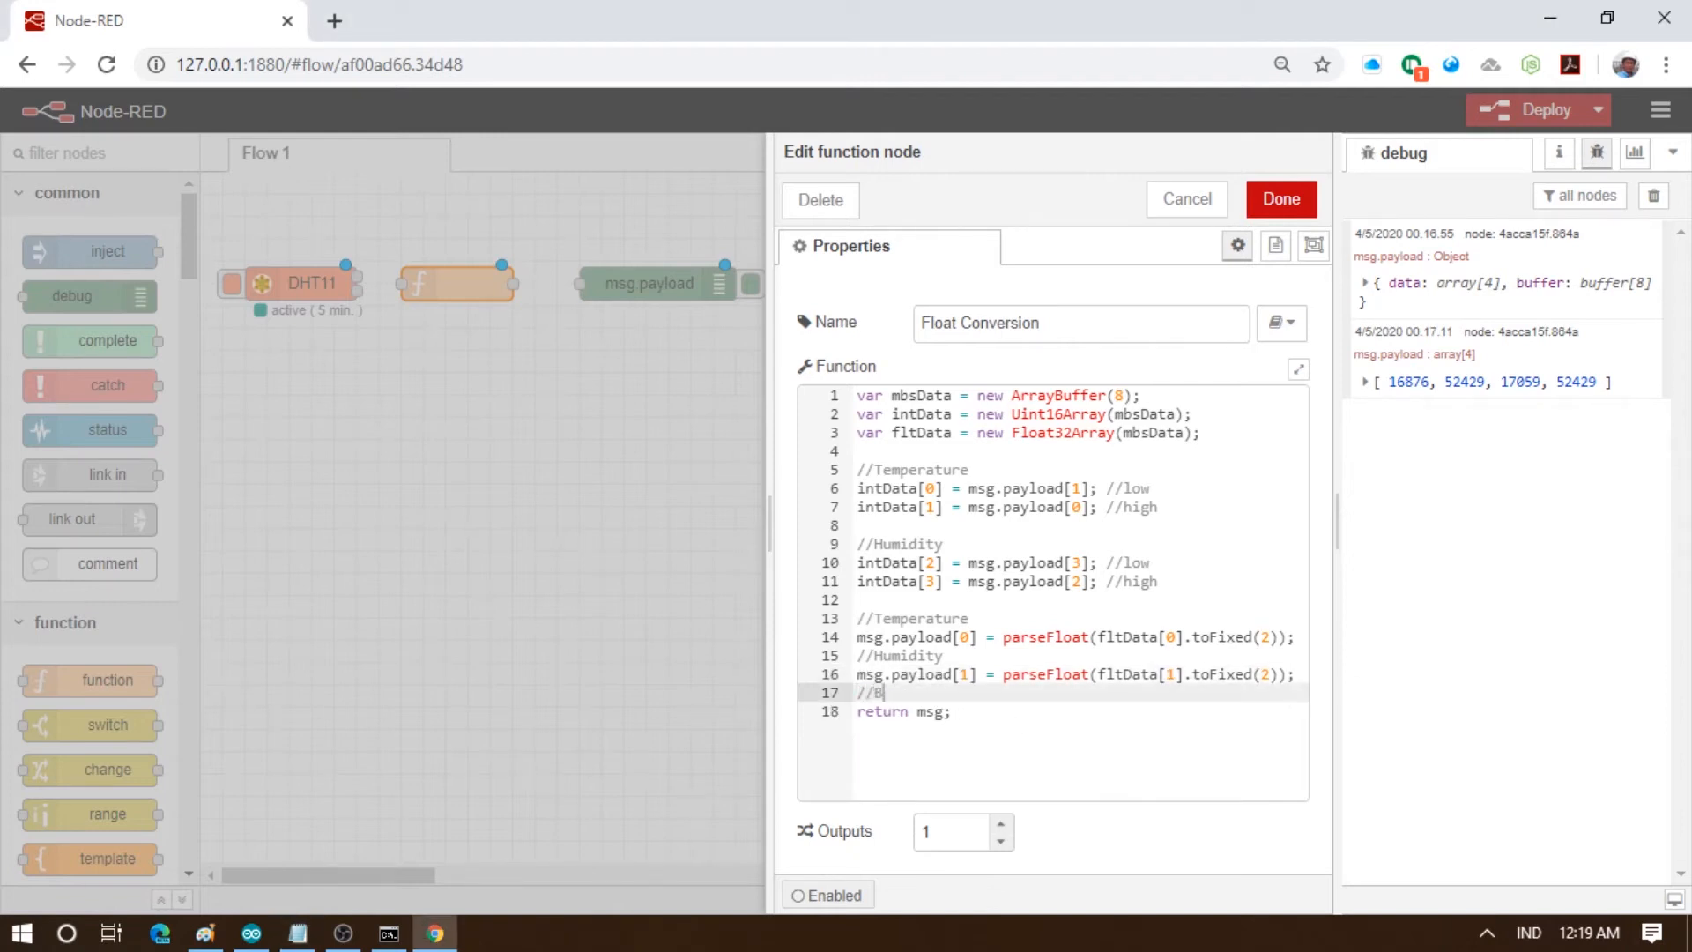
Below the msg.payload[1] line, add a "//Blank" comment and the line "msg.payload[2] = 0;"
text(//Blank)
key(Return)
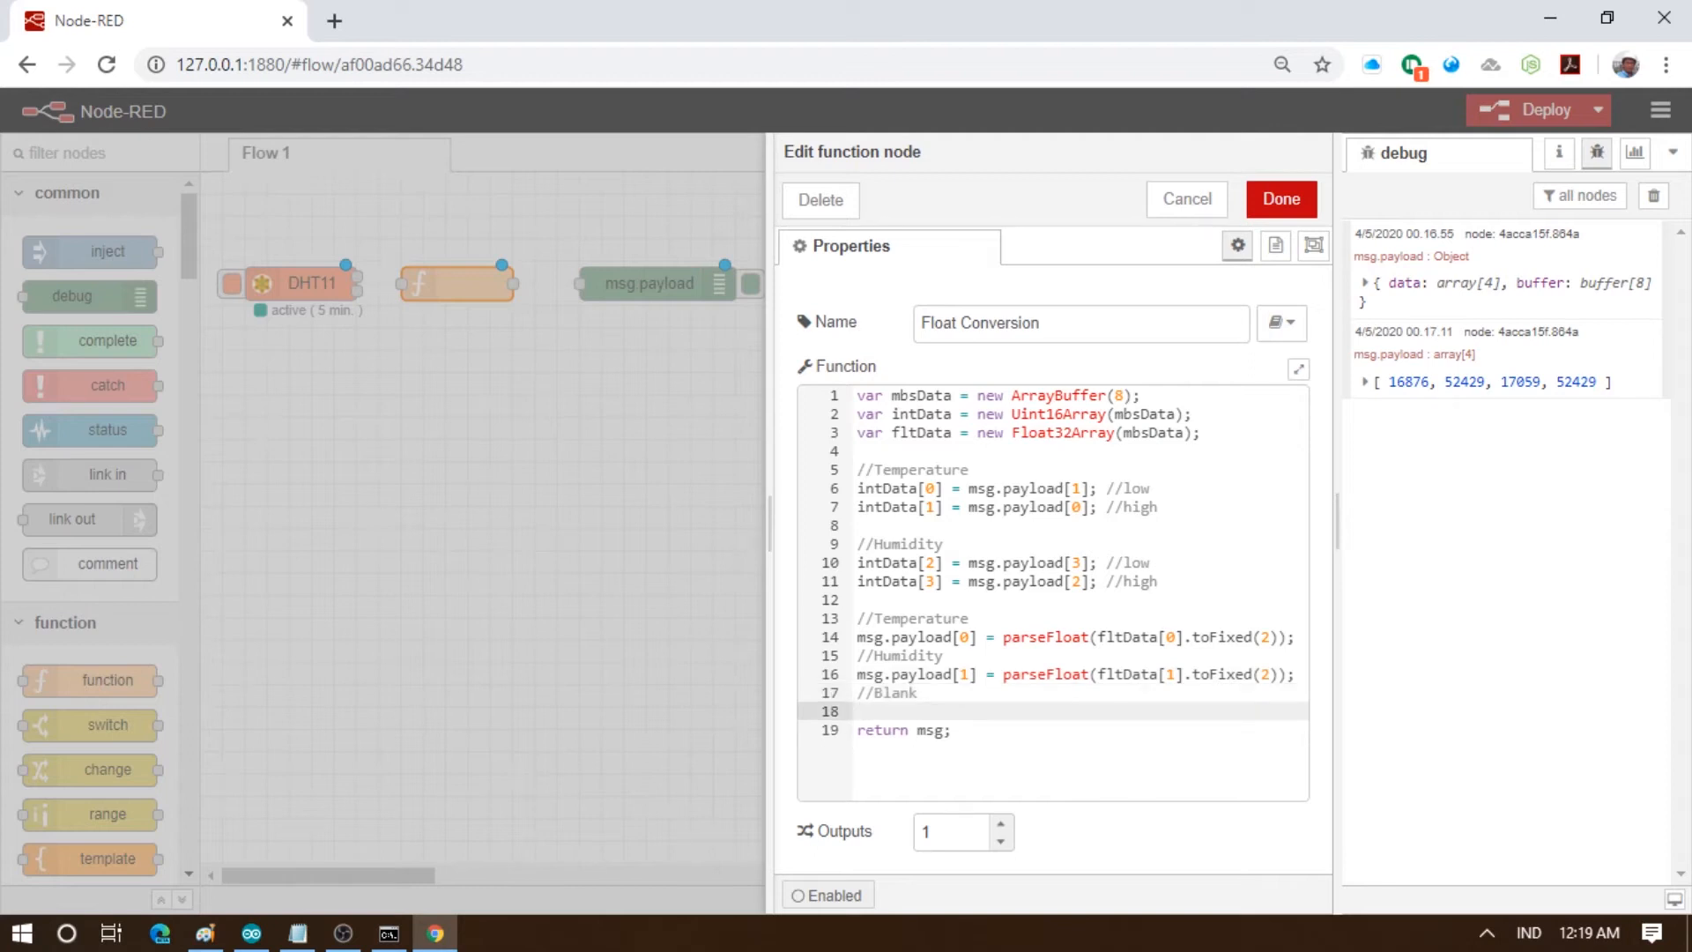
key(alt+Tab)
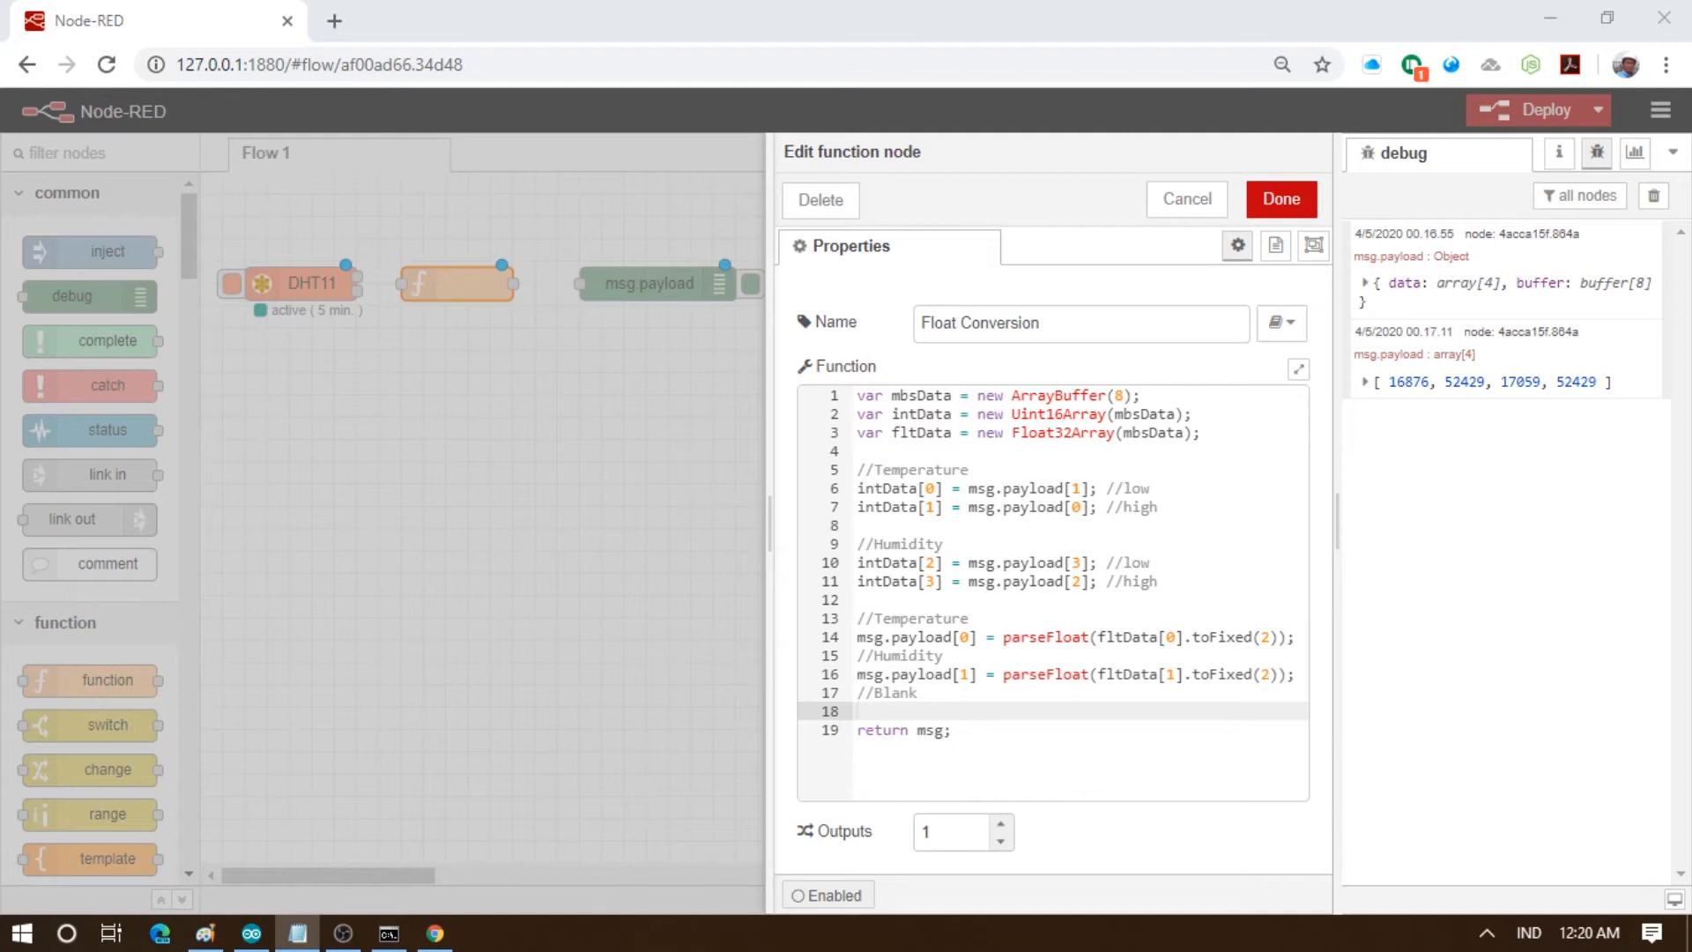
click(966, 708)
text(msg.payload[2] = 0;)
key(Return)
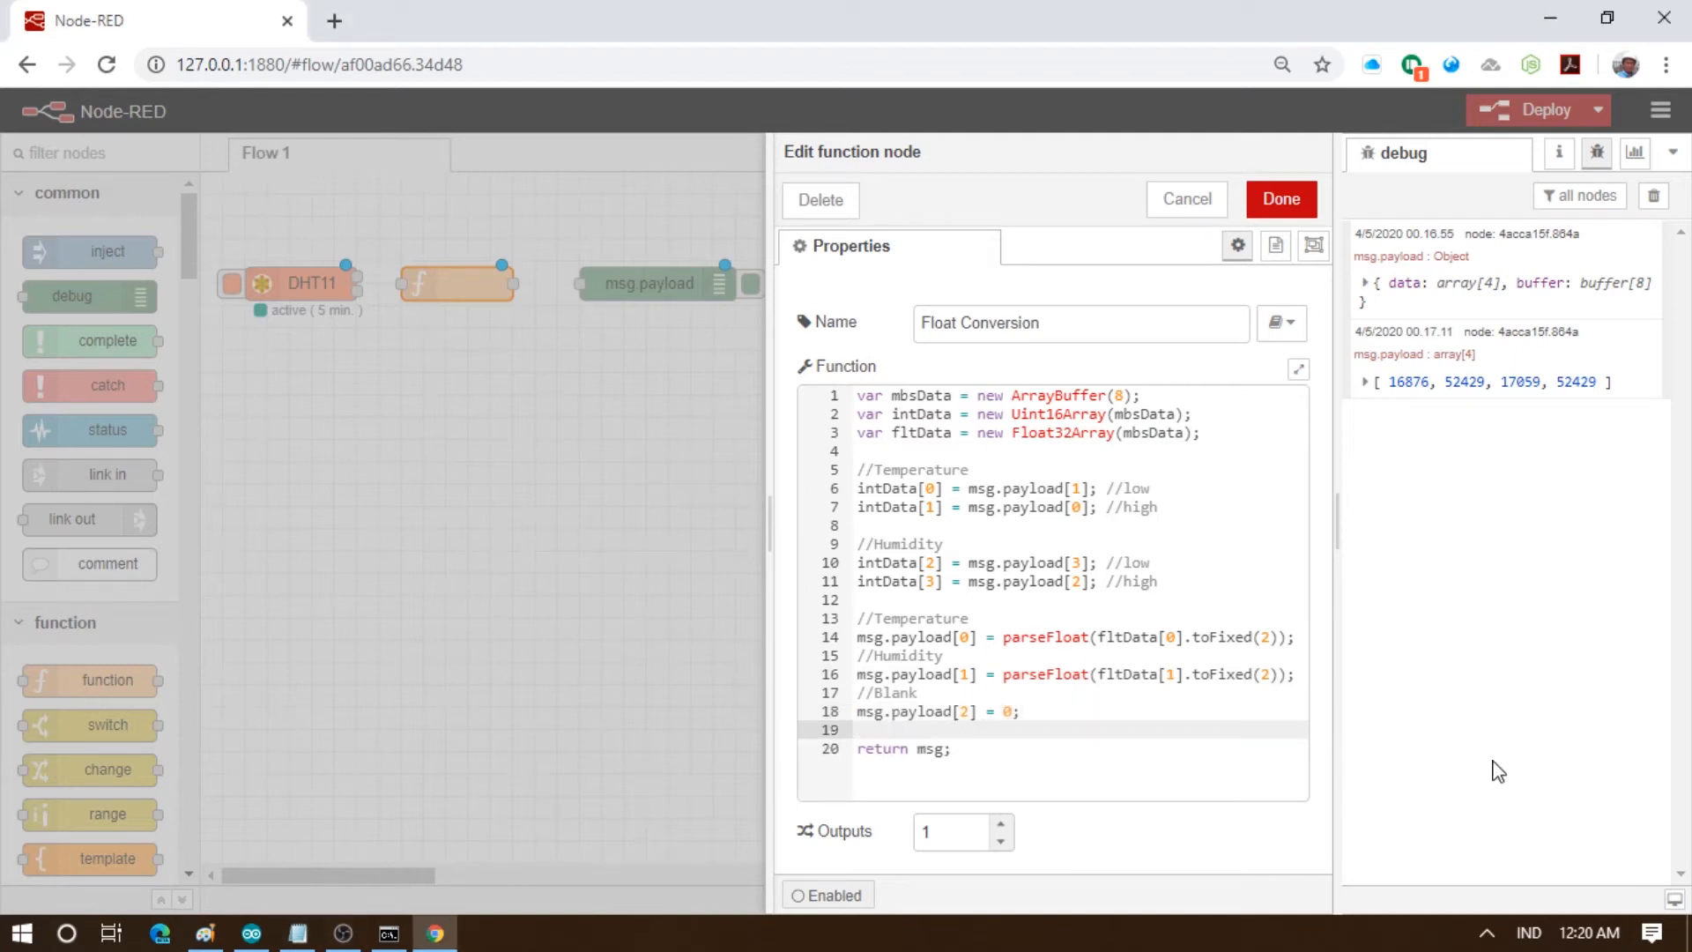
Add "msg.payload[3] = 0;" followed by an empty line before the return statement, and save the Float Conversion function node
key(alt+Tab)
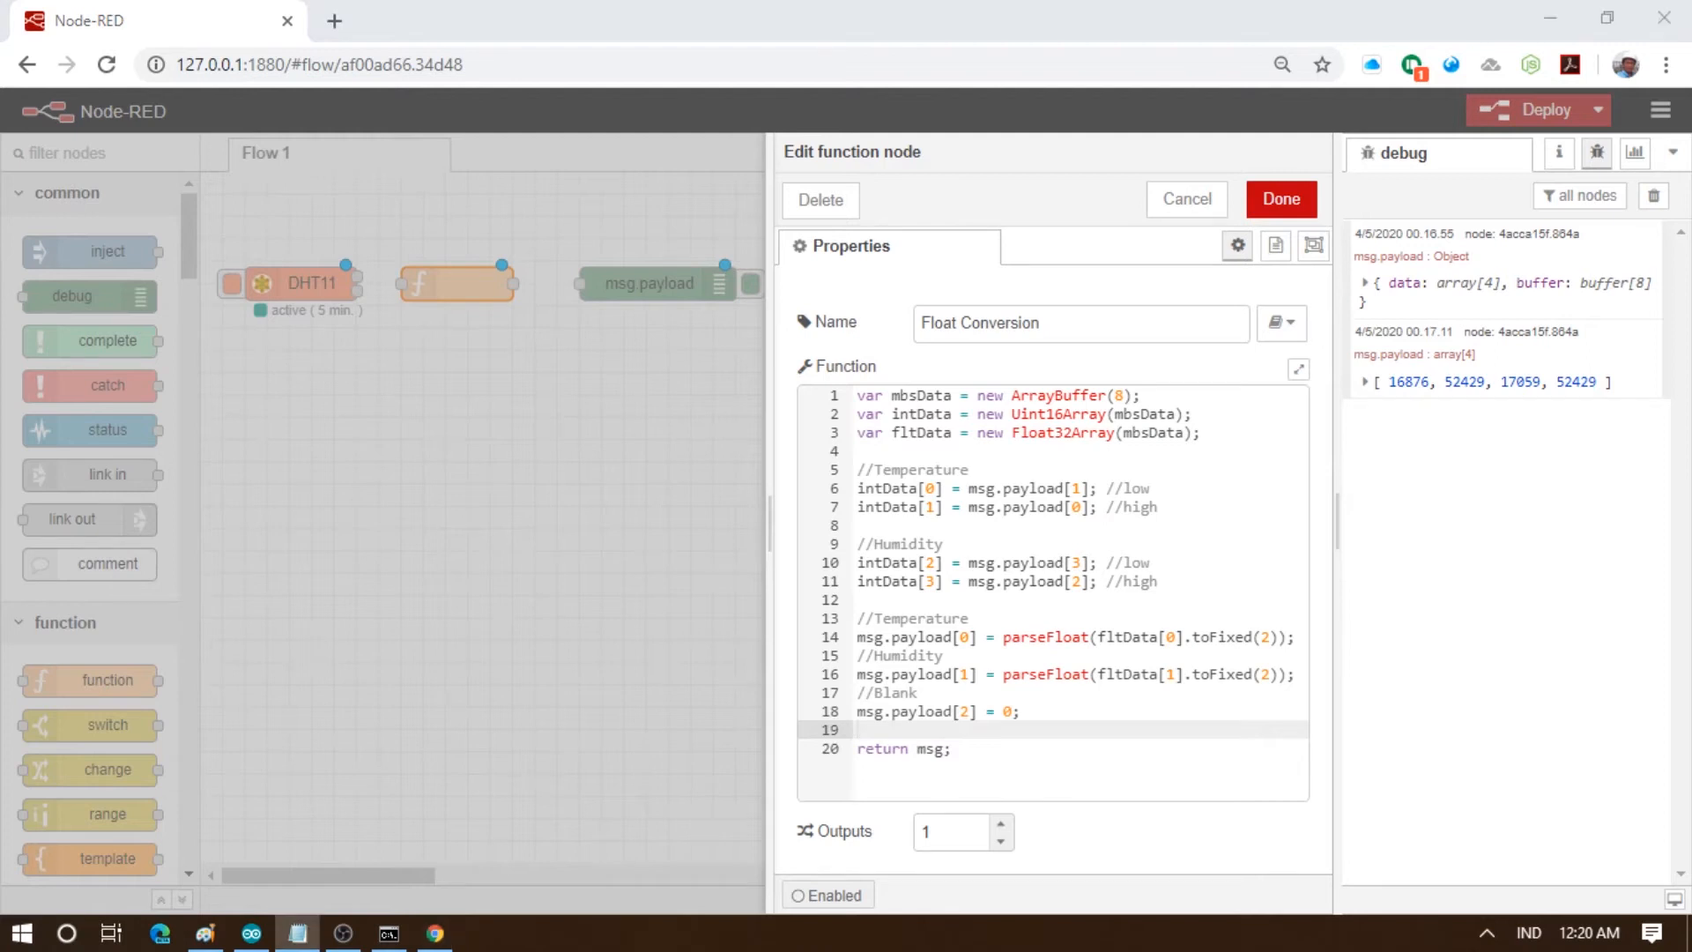
click(881, 730)
text(msg.payload[3] = 0;)
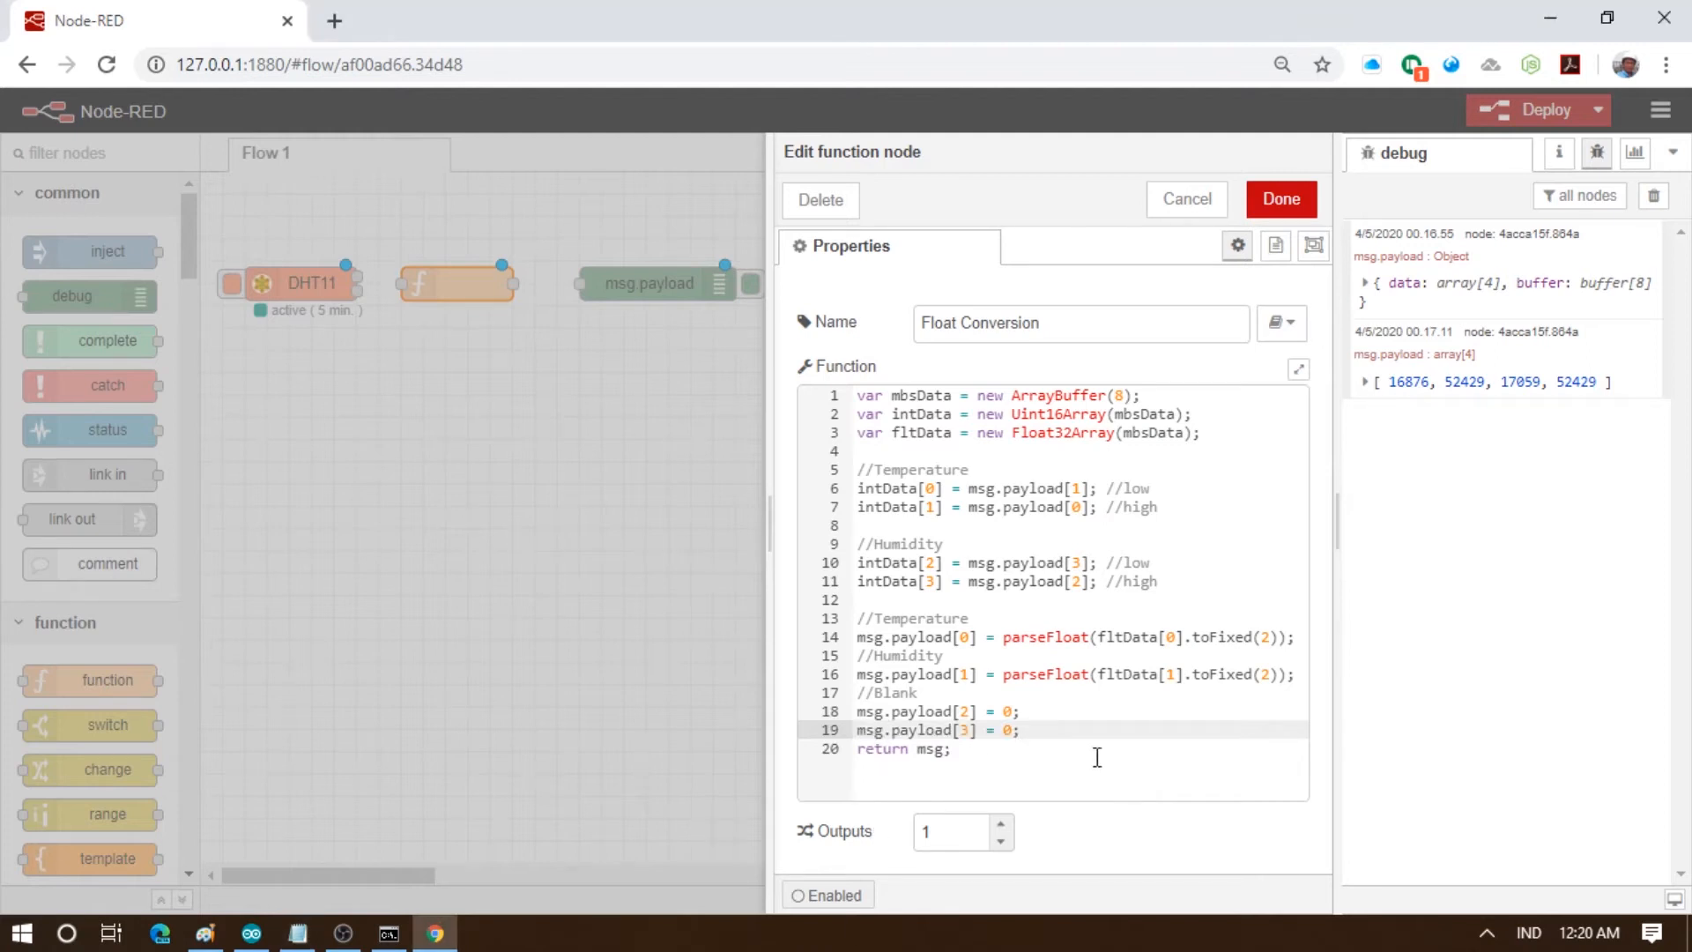
key(Return)
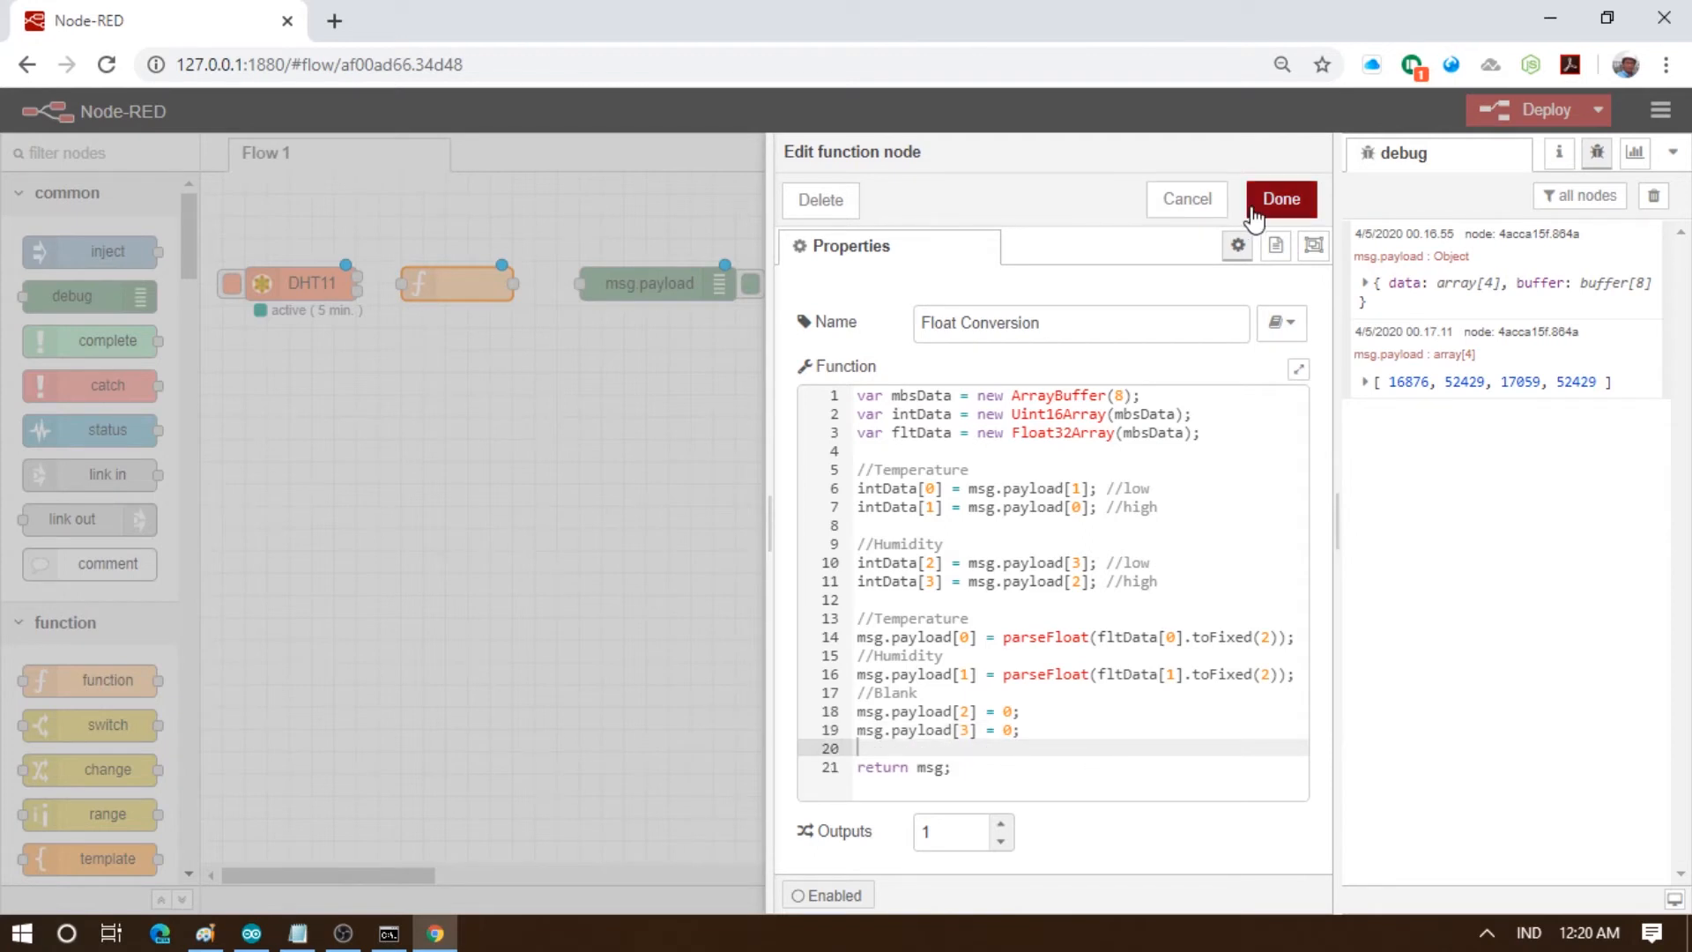
click(1281, 201)
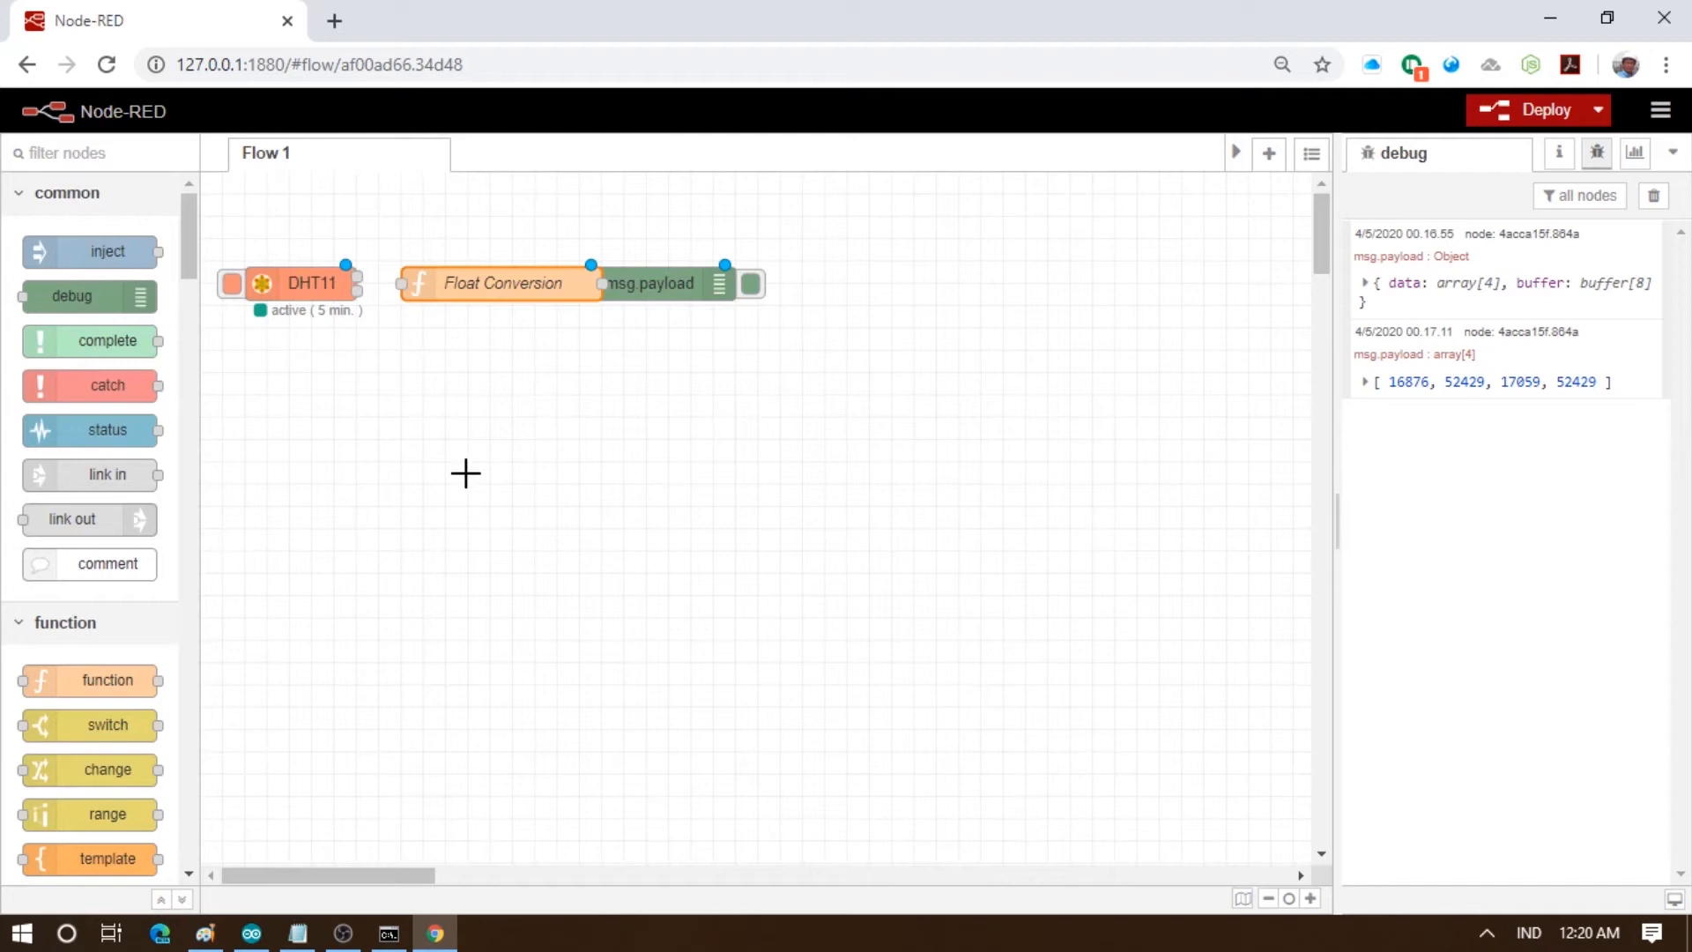
Move the msg.payload debug node clear of Float Conversion and wire DHT11's first output through Float Conversion to the debug node
click(679, 291)
drag(679, 291, 790, 292)
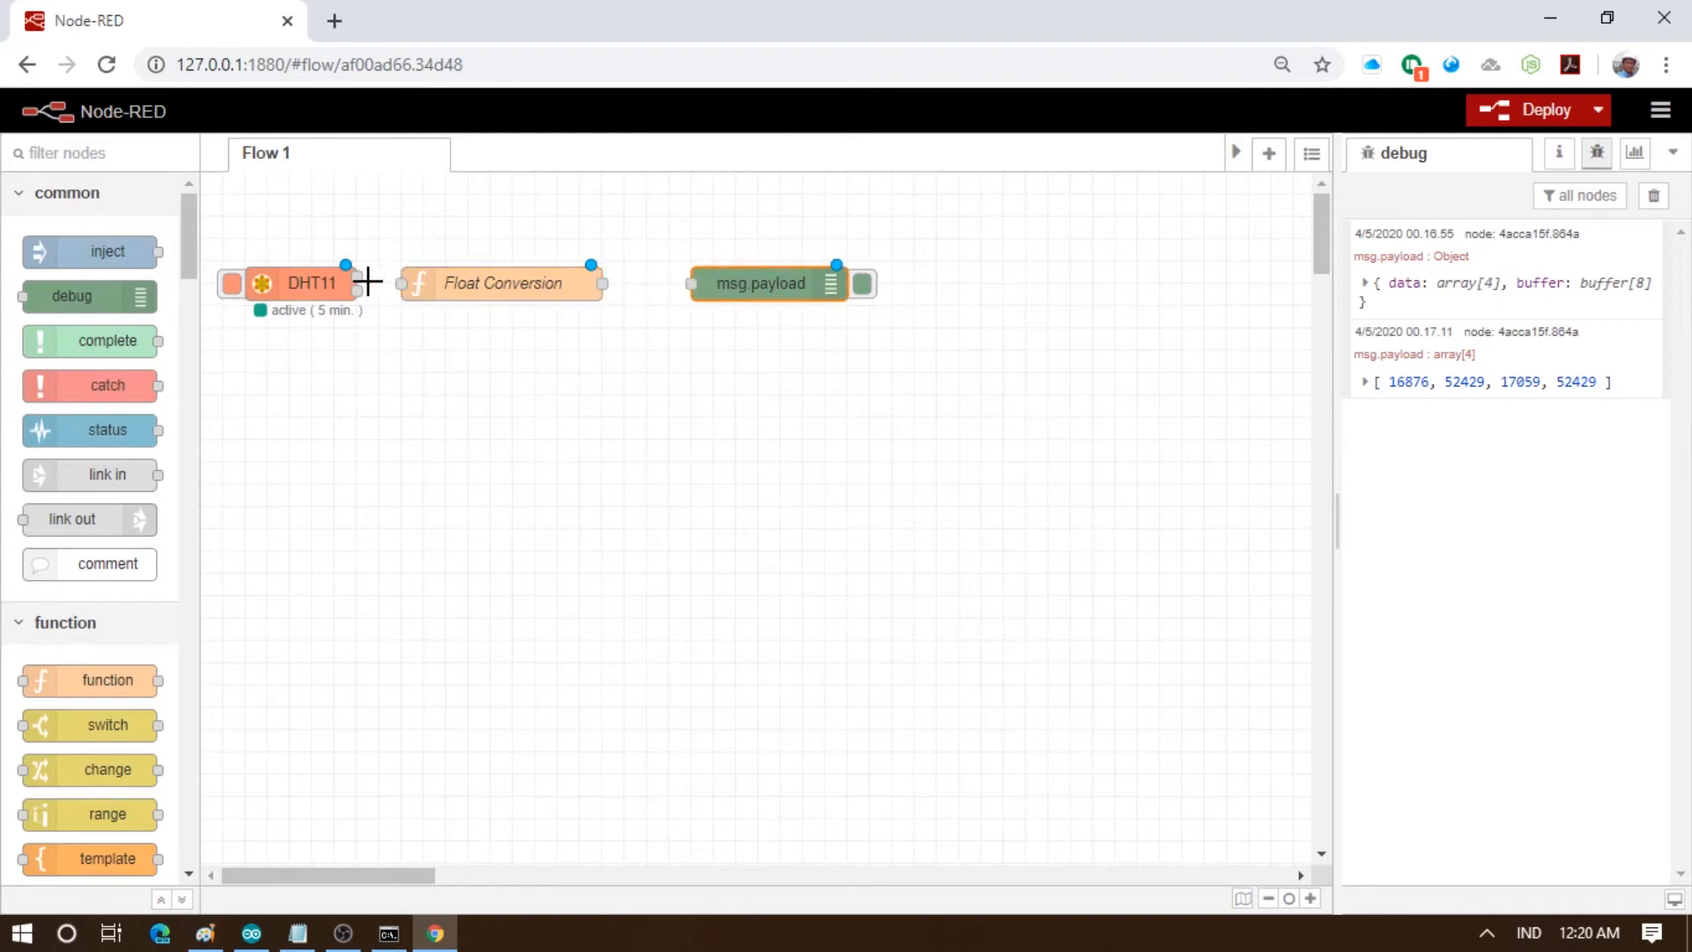
drag(380, 282, 402, 283)
drag(602, 283, 693, 283)
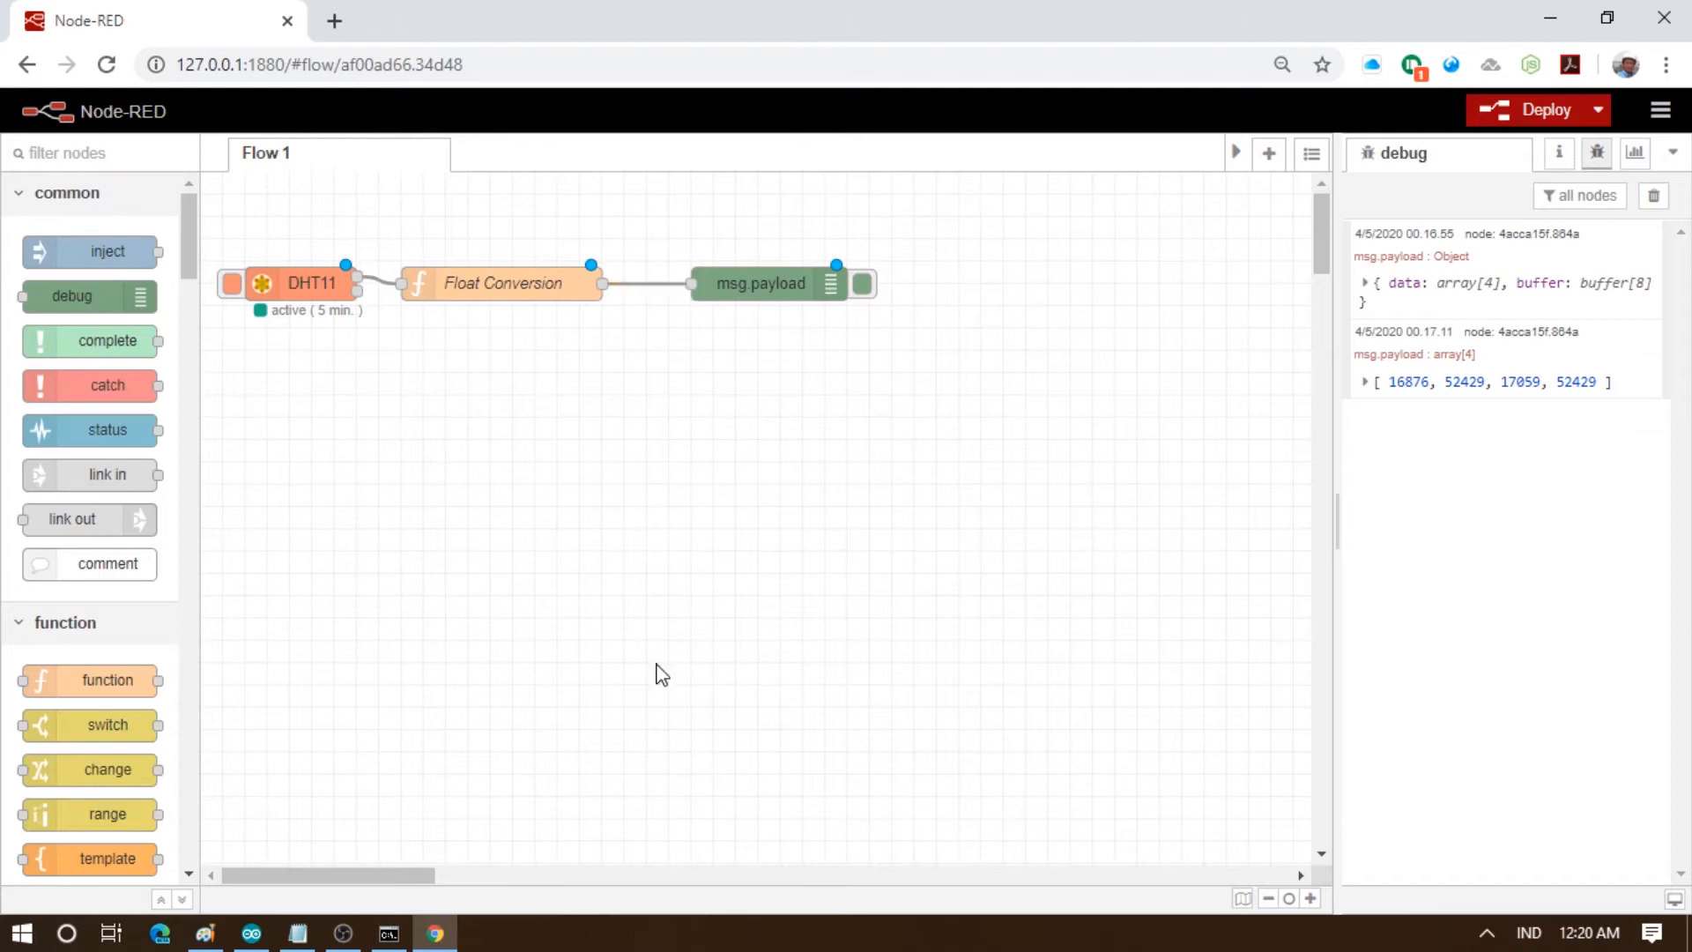
Deploy the flow, trigger a DHT11 reading and expand the newest array in the debug output
click(1487, 112)
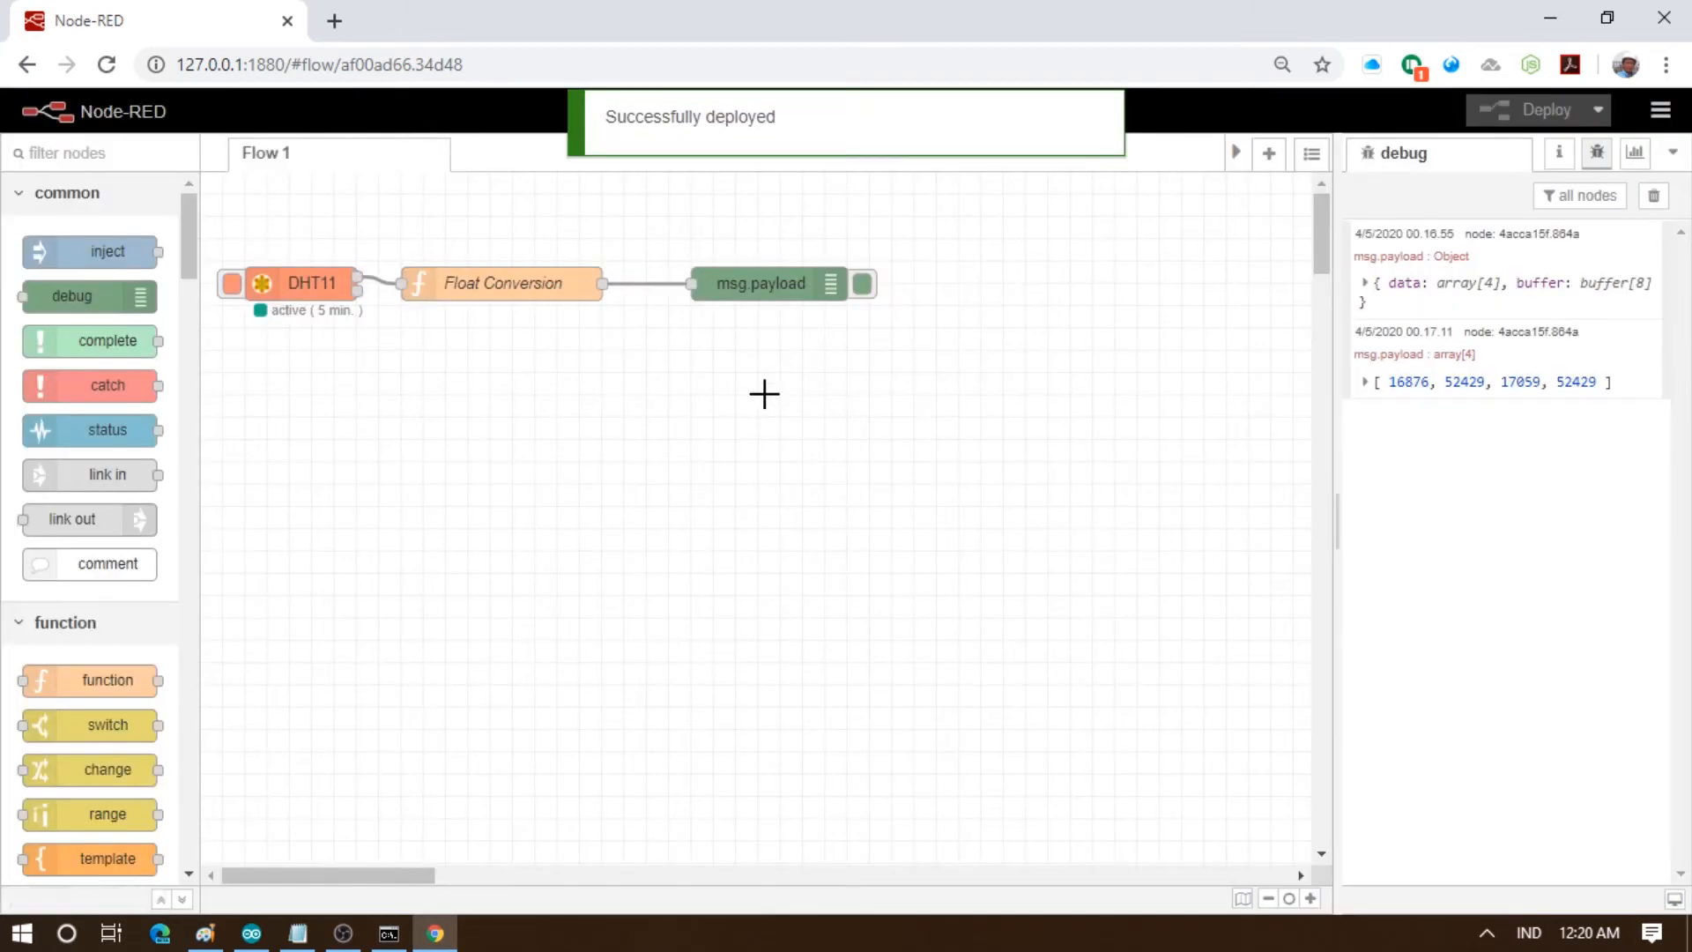
click(231, 285)
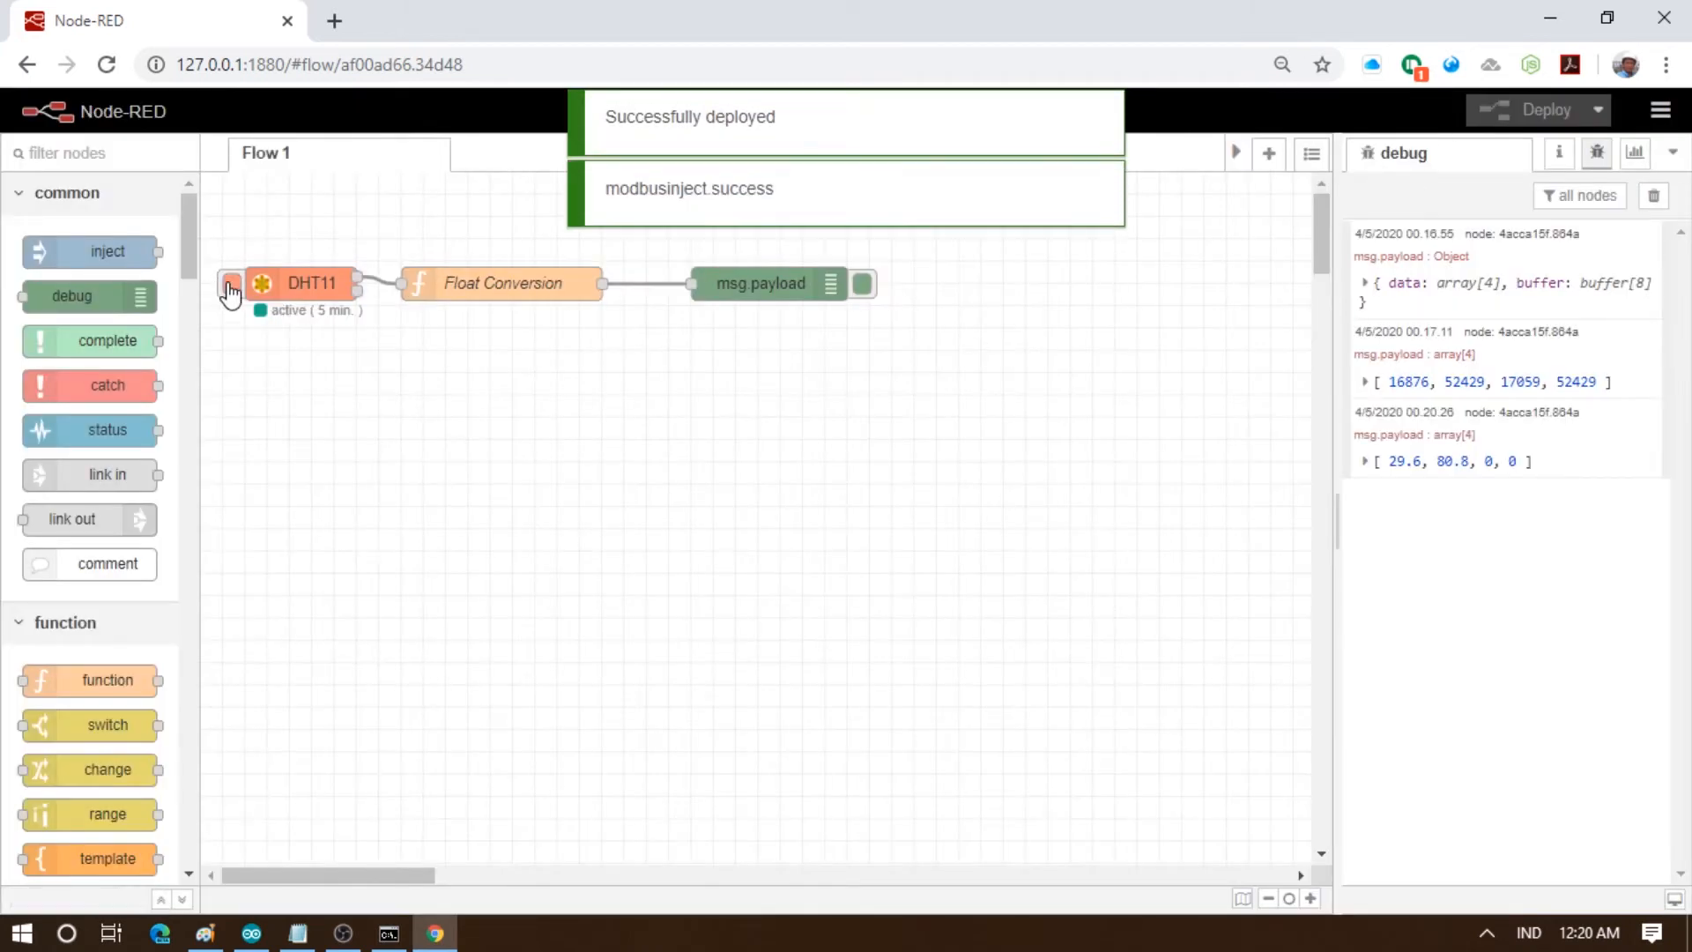
click(1364, 464)
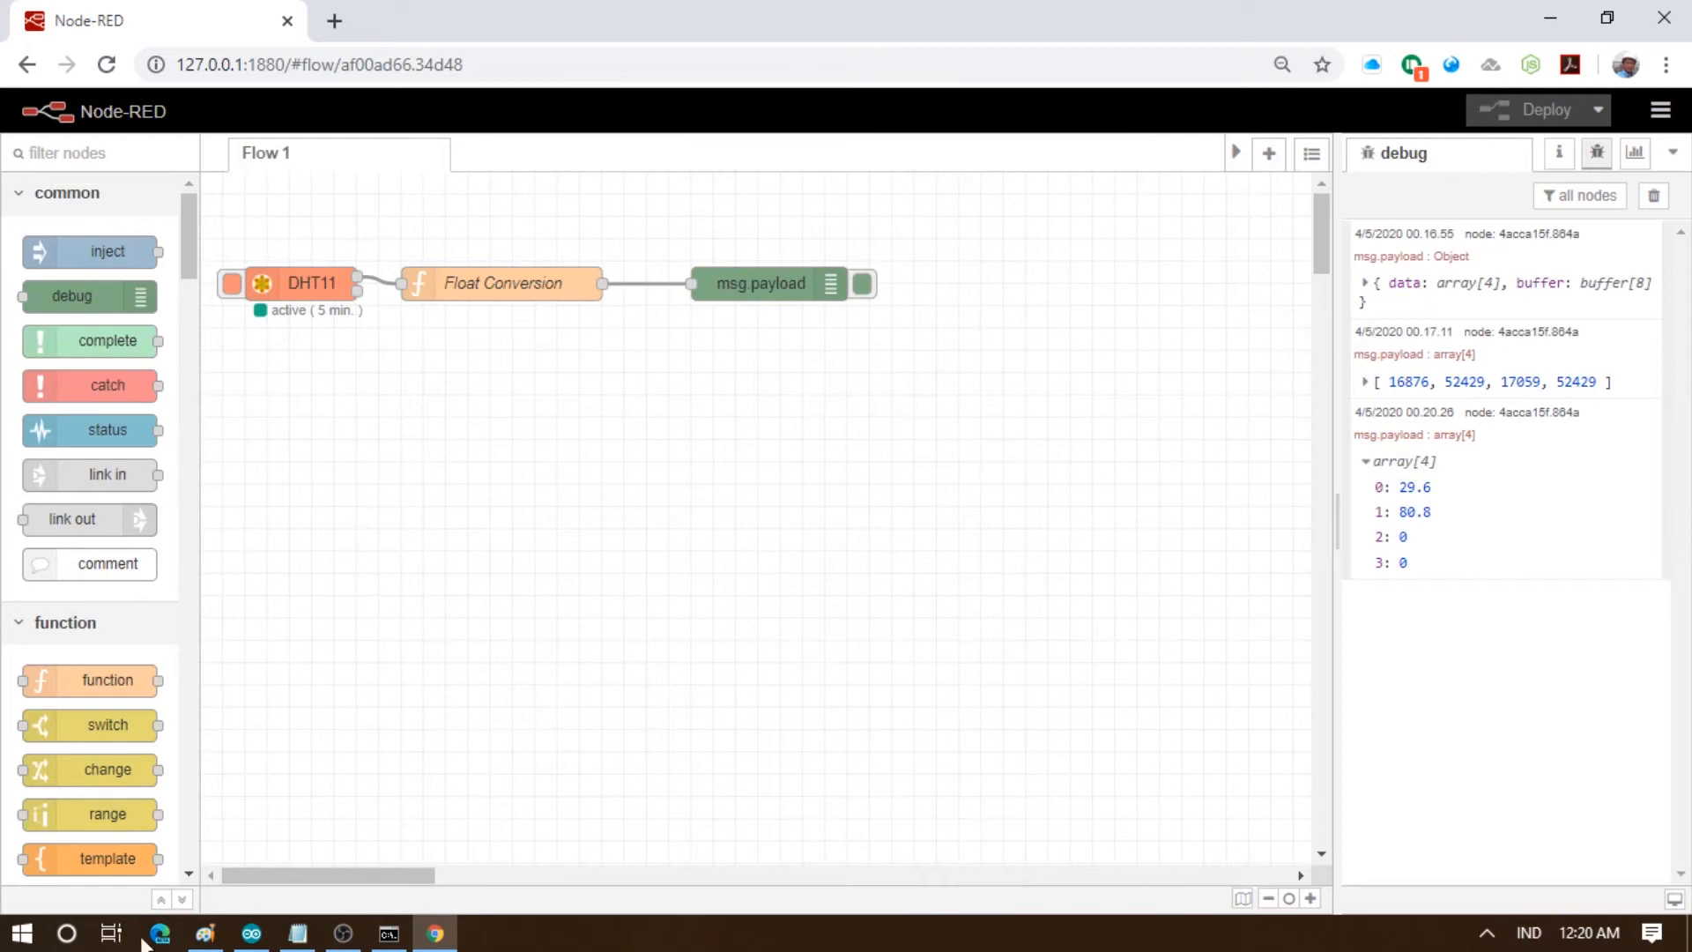
Switch to the Arduino IDE, review the temperature and humidity holding register assignments in the ModbusTCPDHT sketch, and return to Node-RED
click(253, 933)
scroll(441, 537, down, 3)
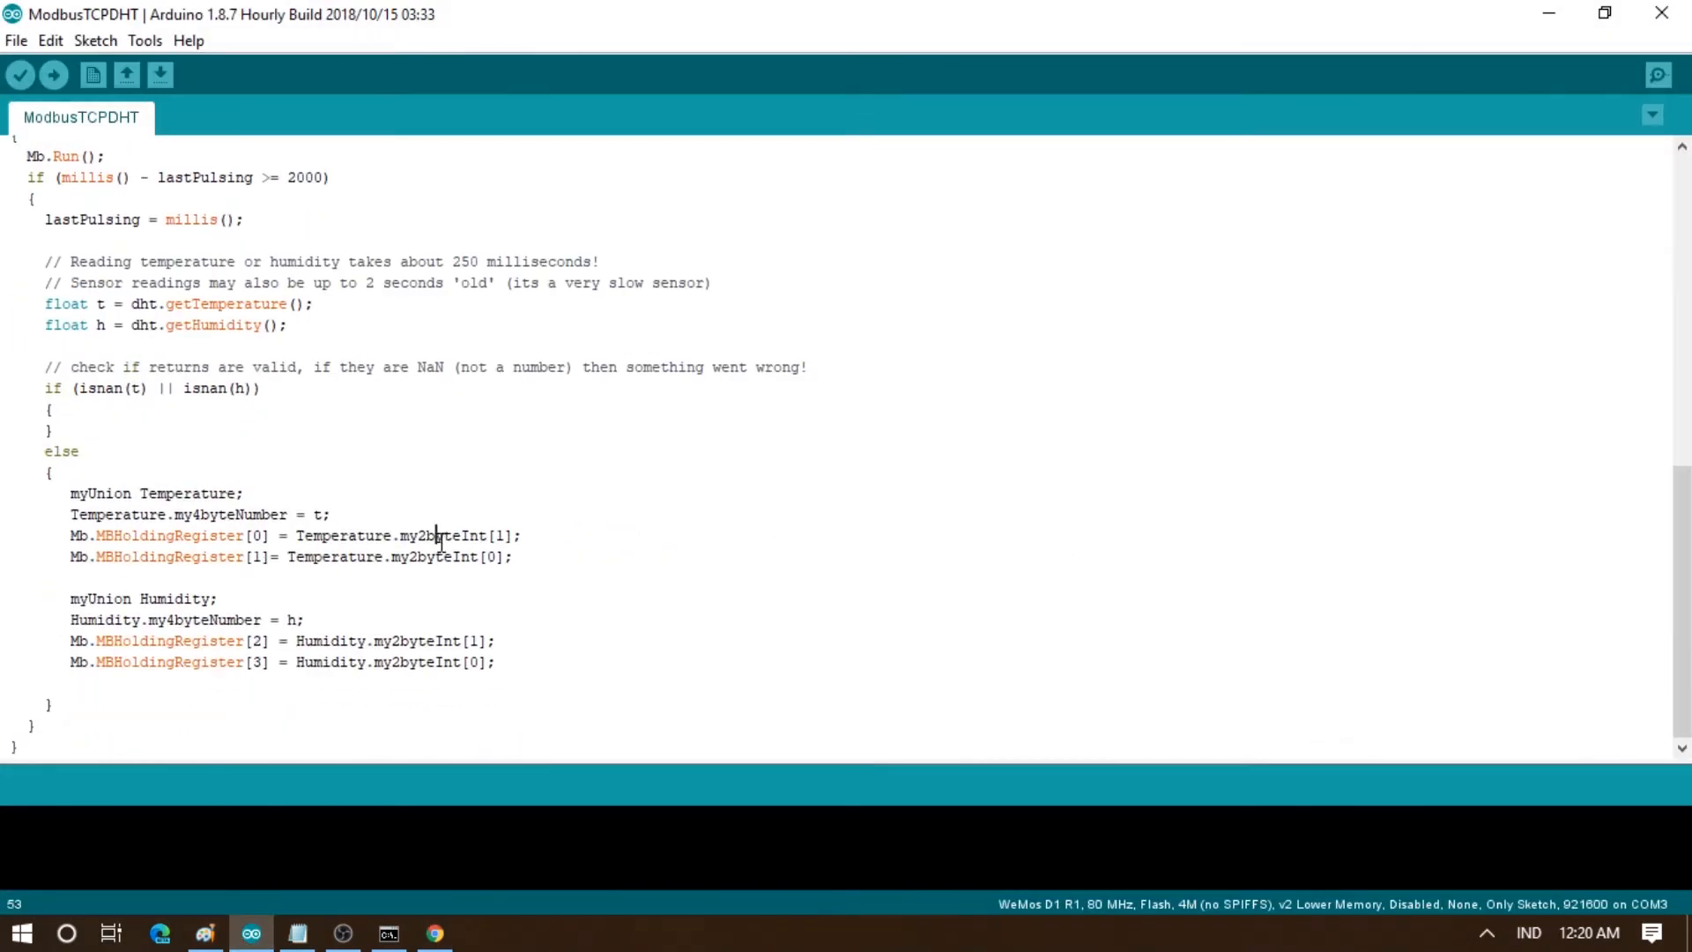
scroll(350, 614, up, 1)
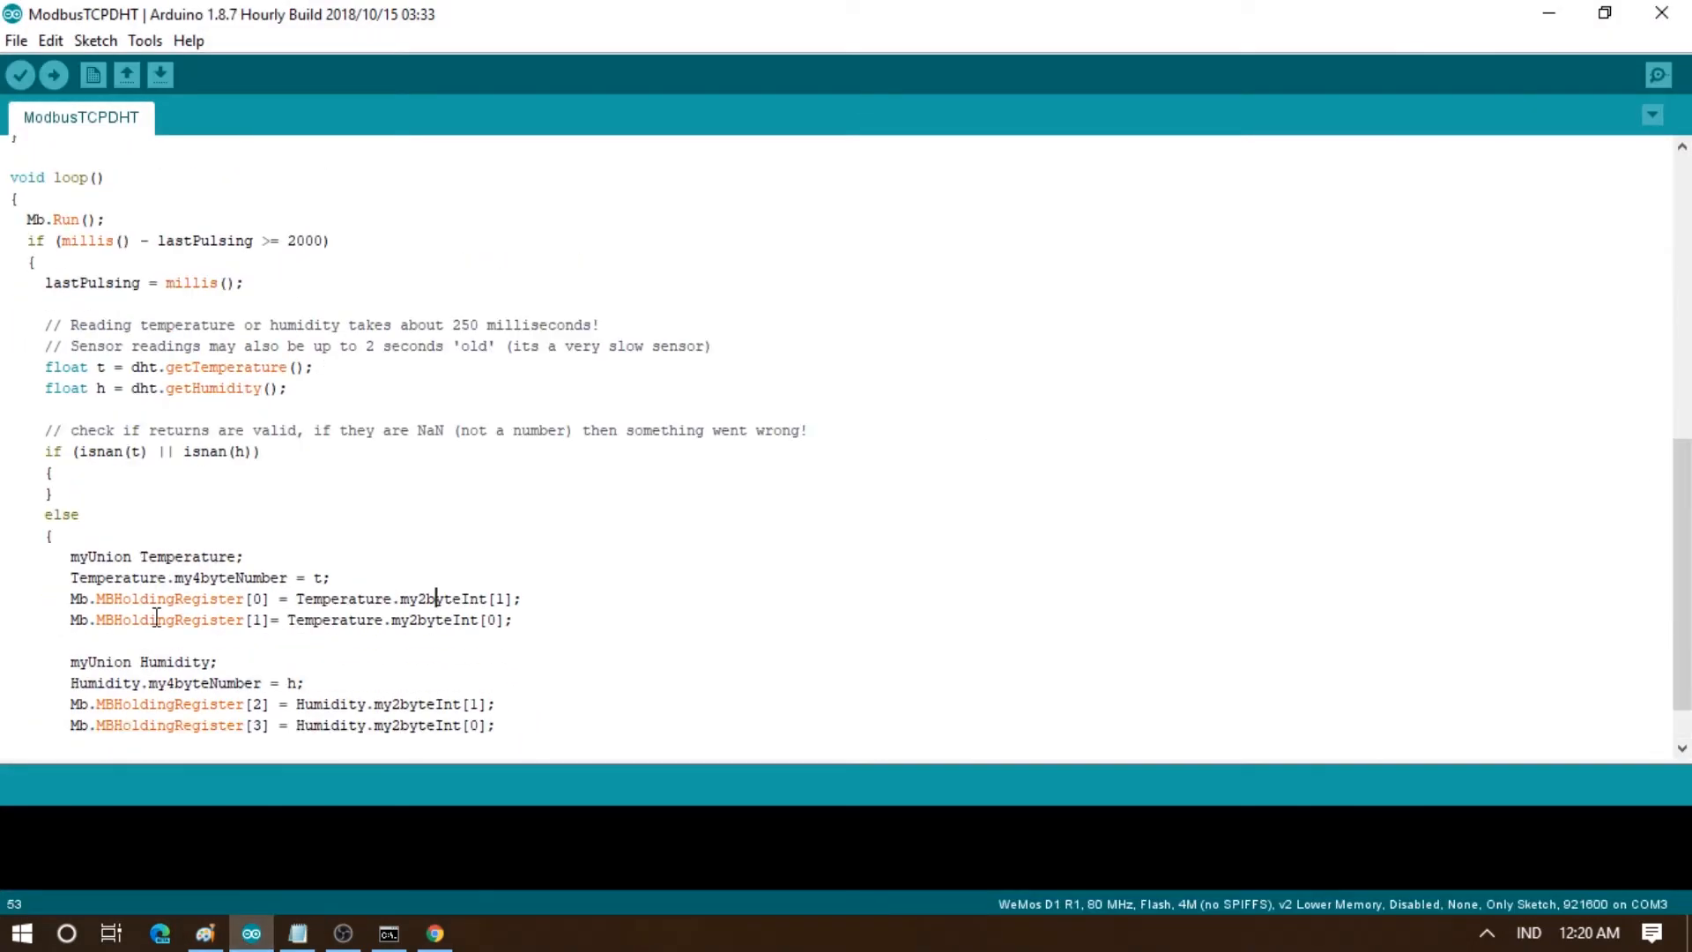
scroll(152, 690, down, 1)
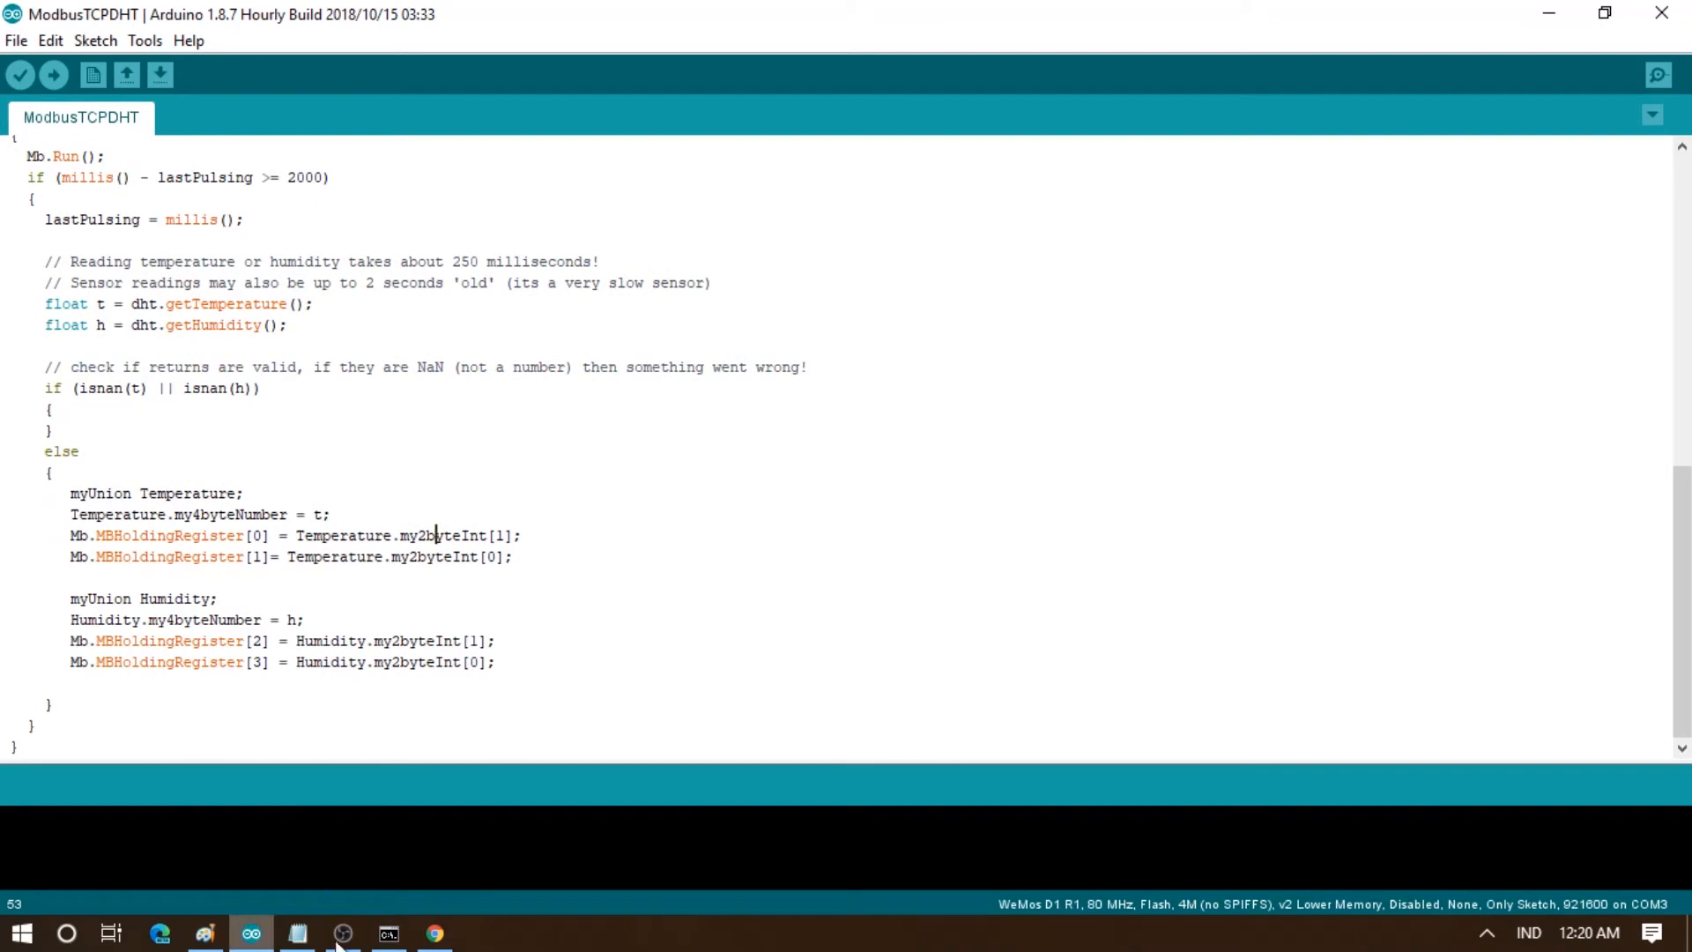
click(435, 932)
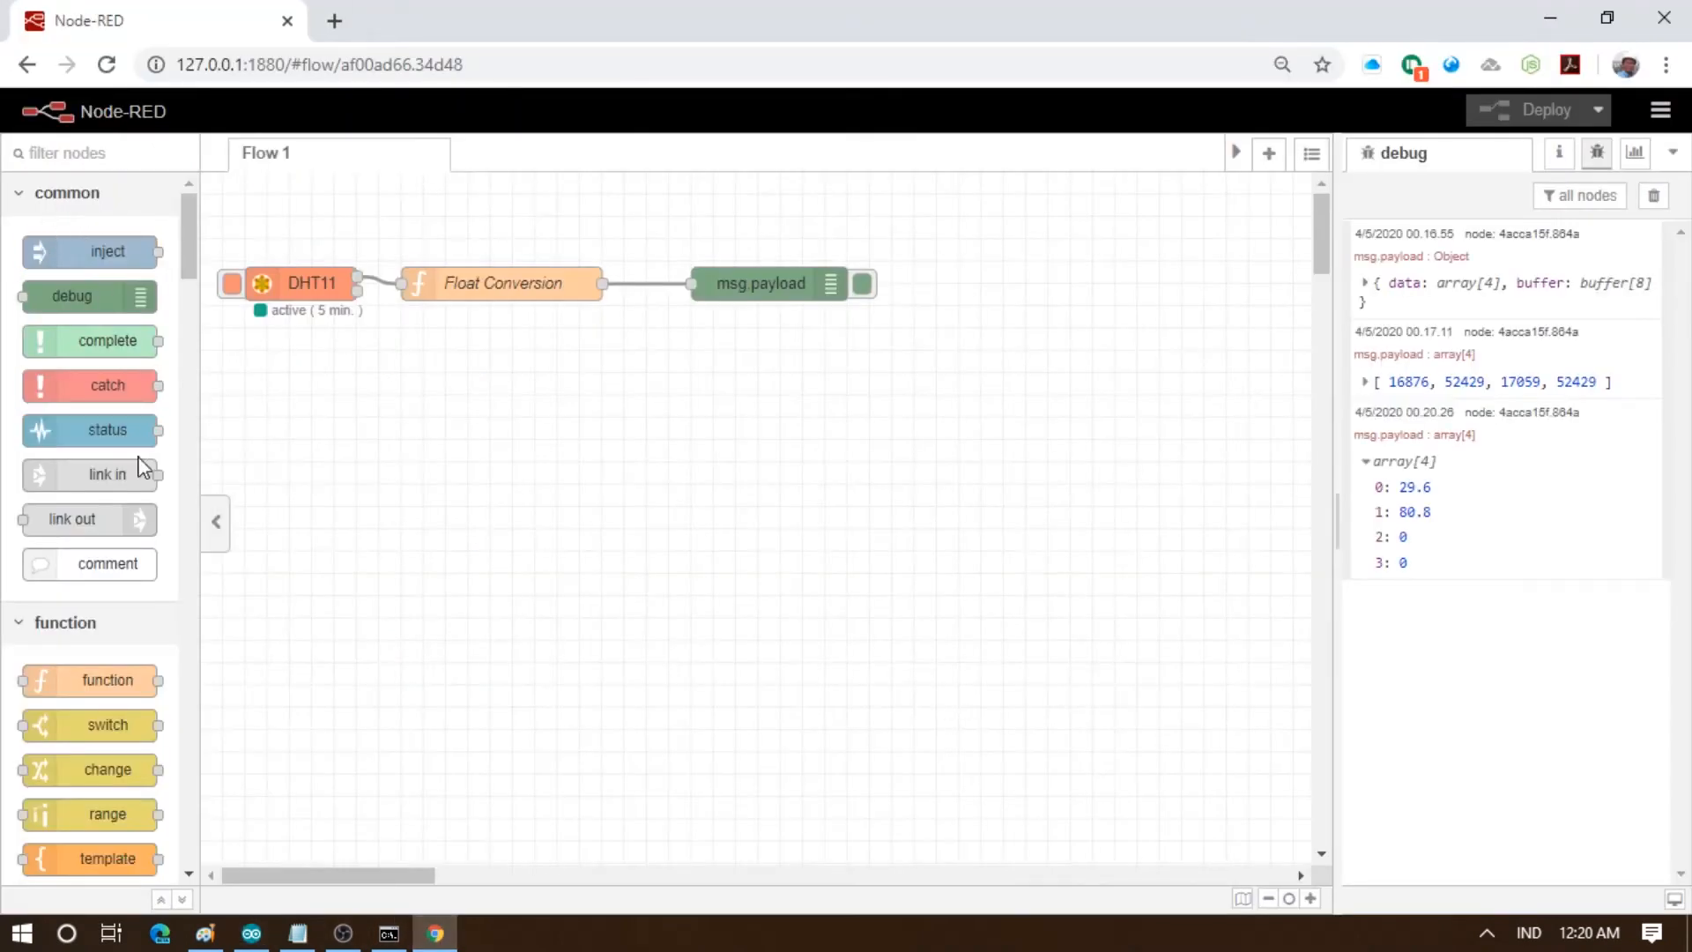
Add a dashboard gauge node to the flow below the msg.payload debug node
drag(189, 212, 148, 747)
scroll(138, 840, down, 2)
scroll(138, 839, up, 1)
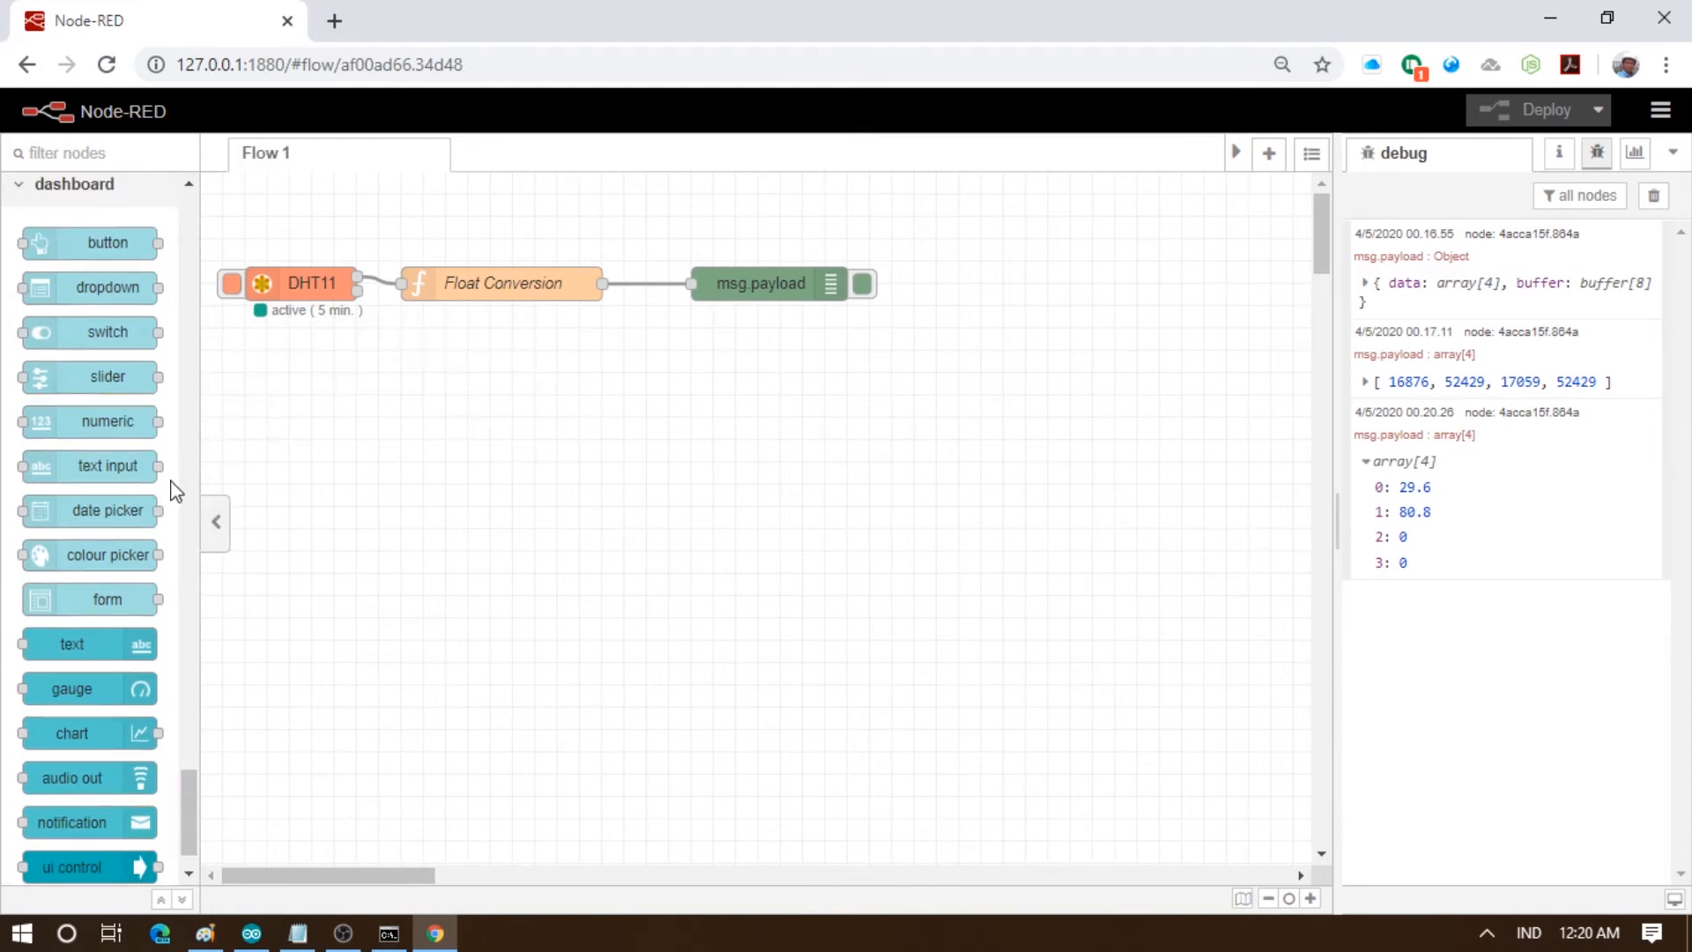
drag(88, 692, 800, 366)
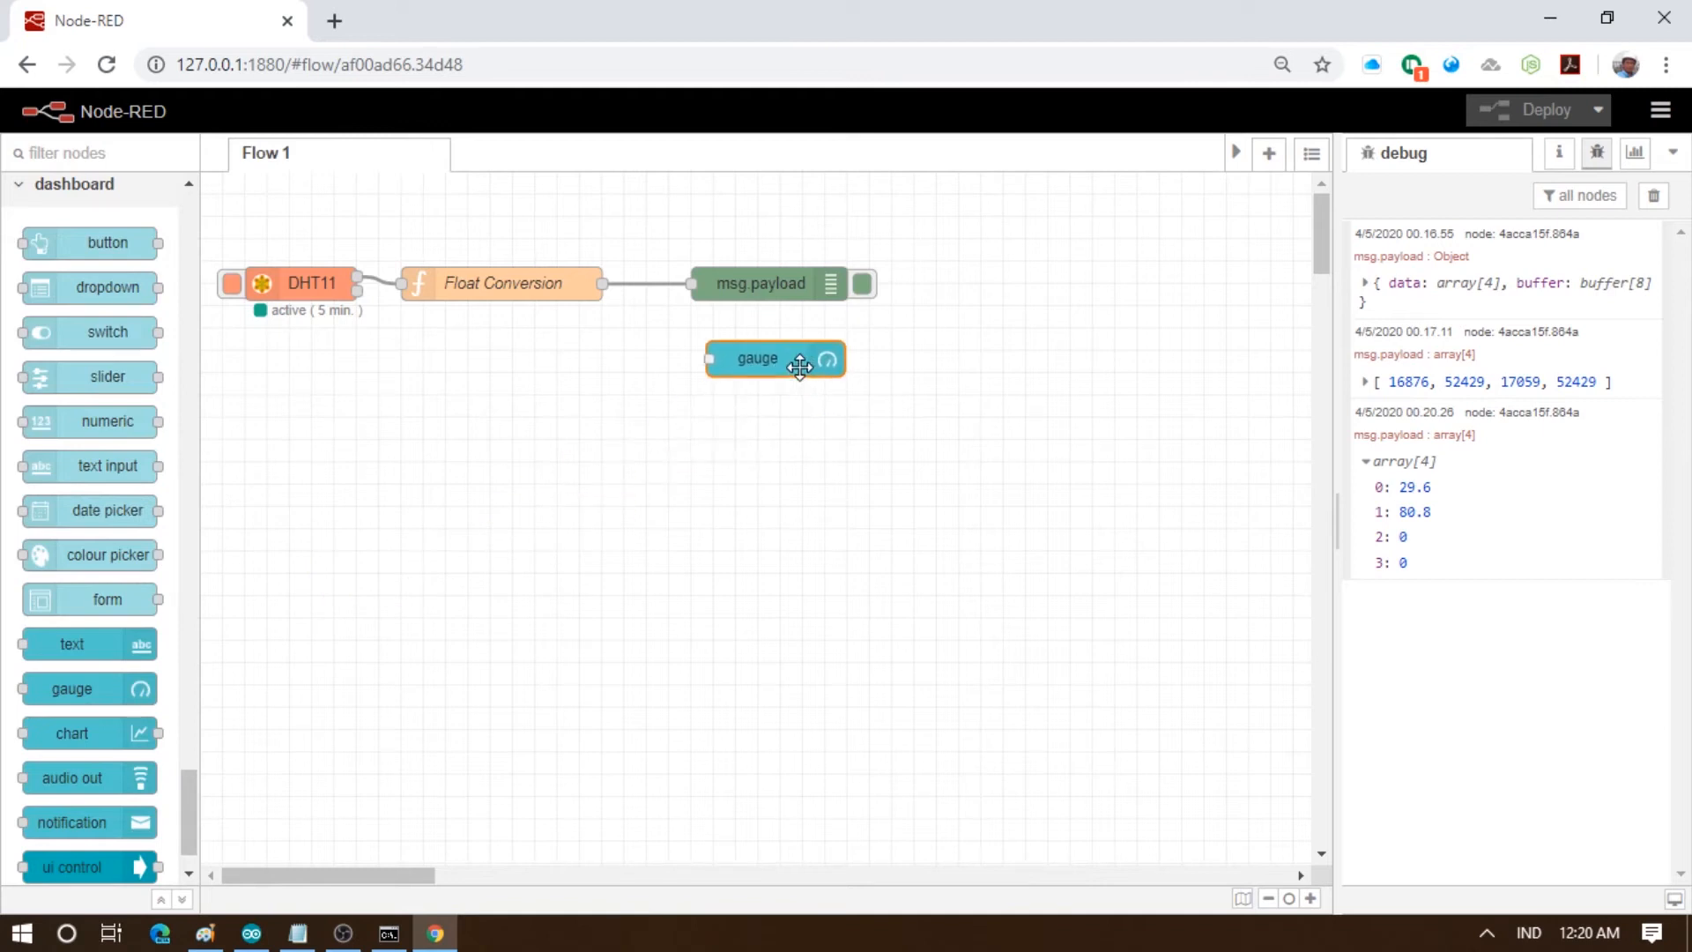
From the gauge's settings, start a new dashboard group and create a new dashboard tab named "My Room" for it
double_click(759, 351)
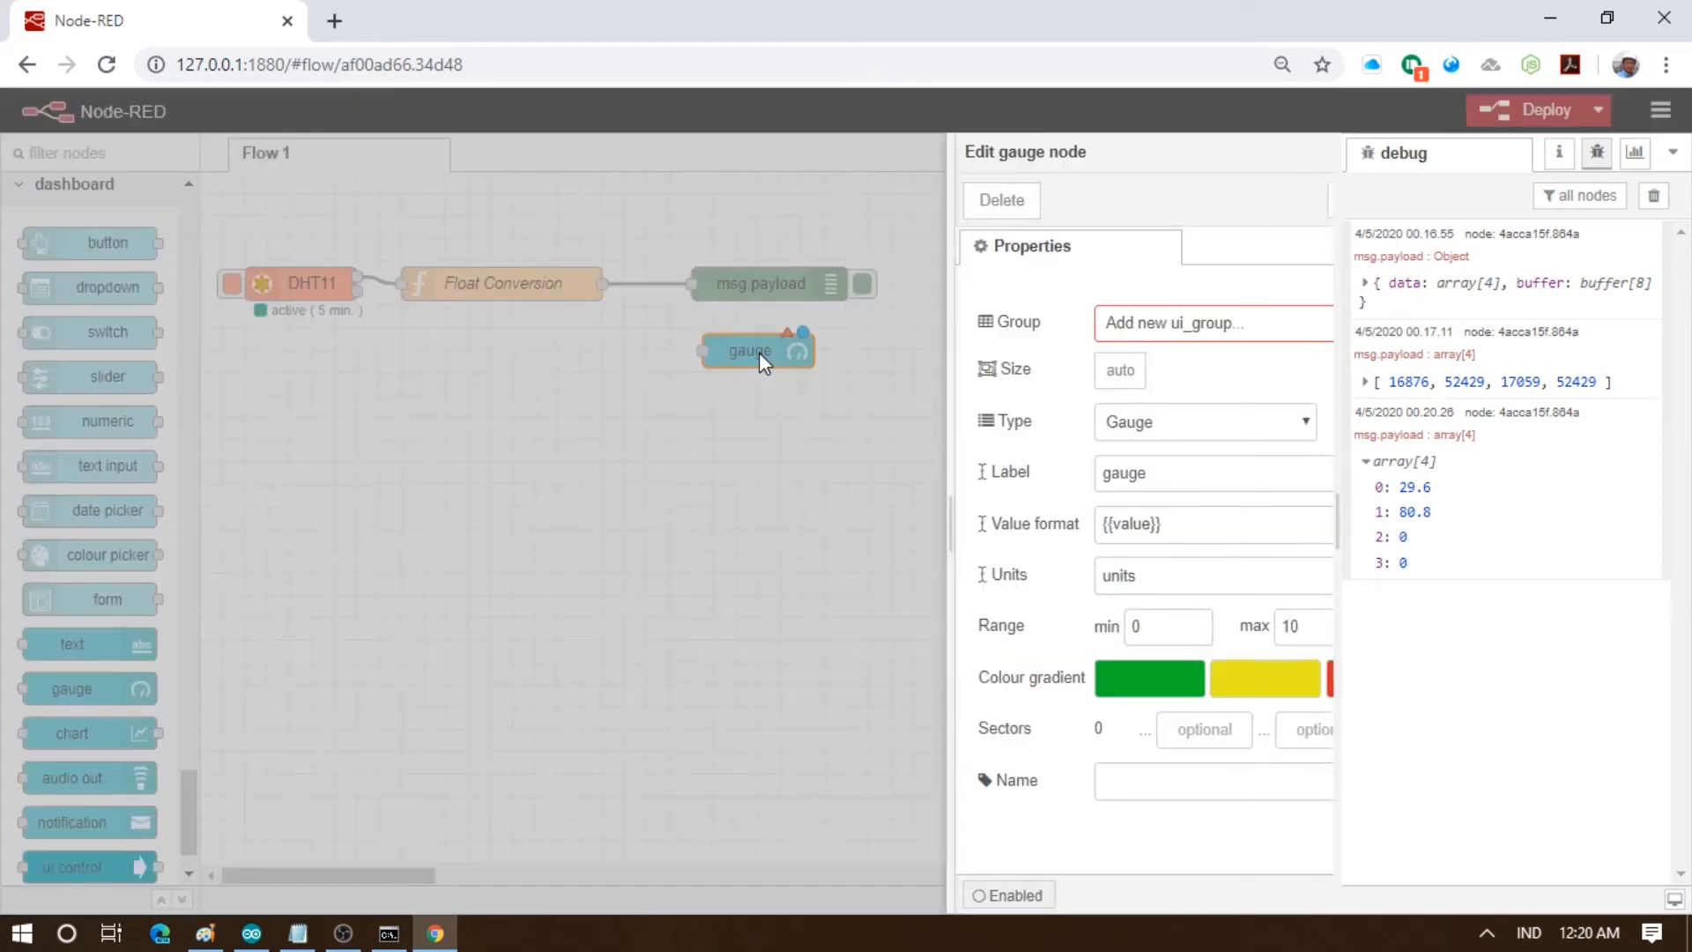
click(1256, 323)
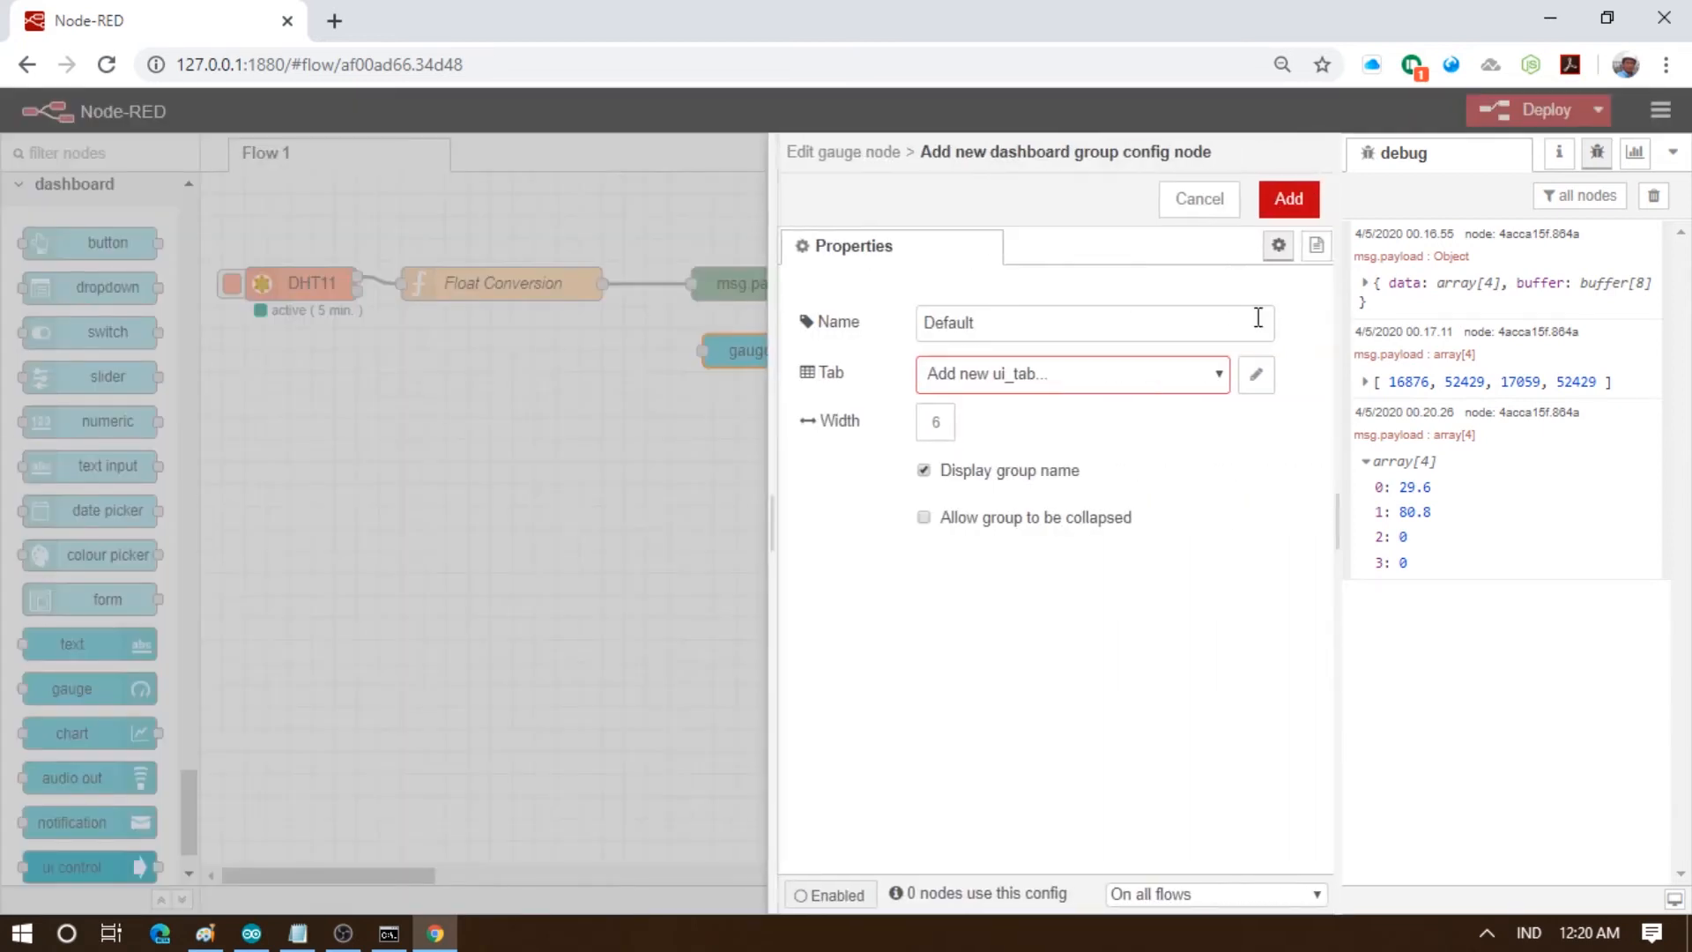
click(1256, 373)
click(908, 319)
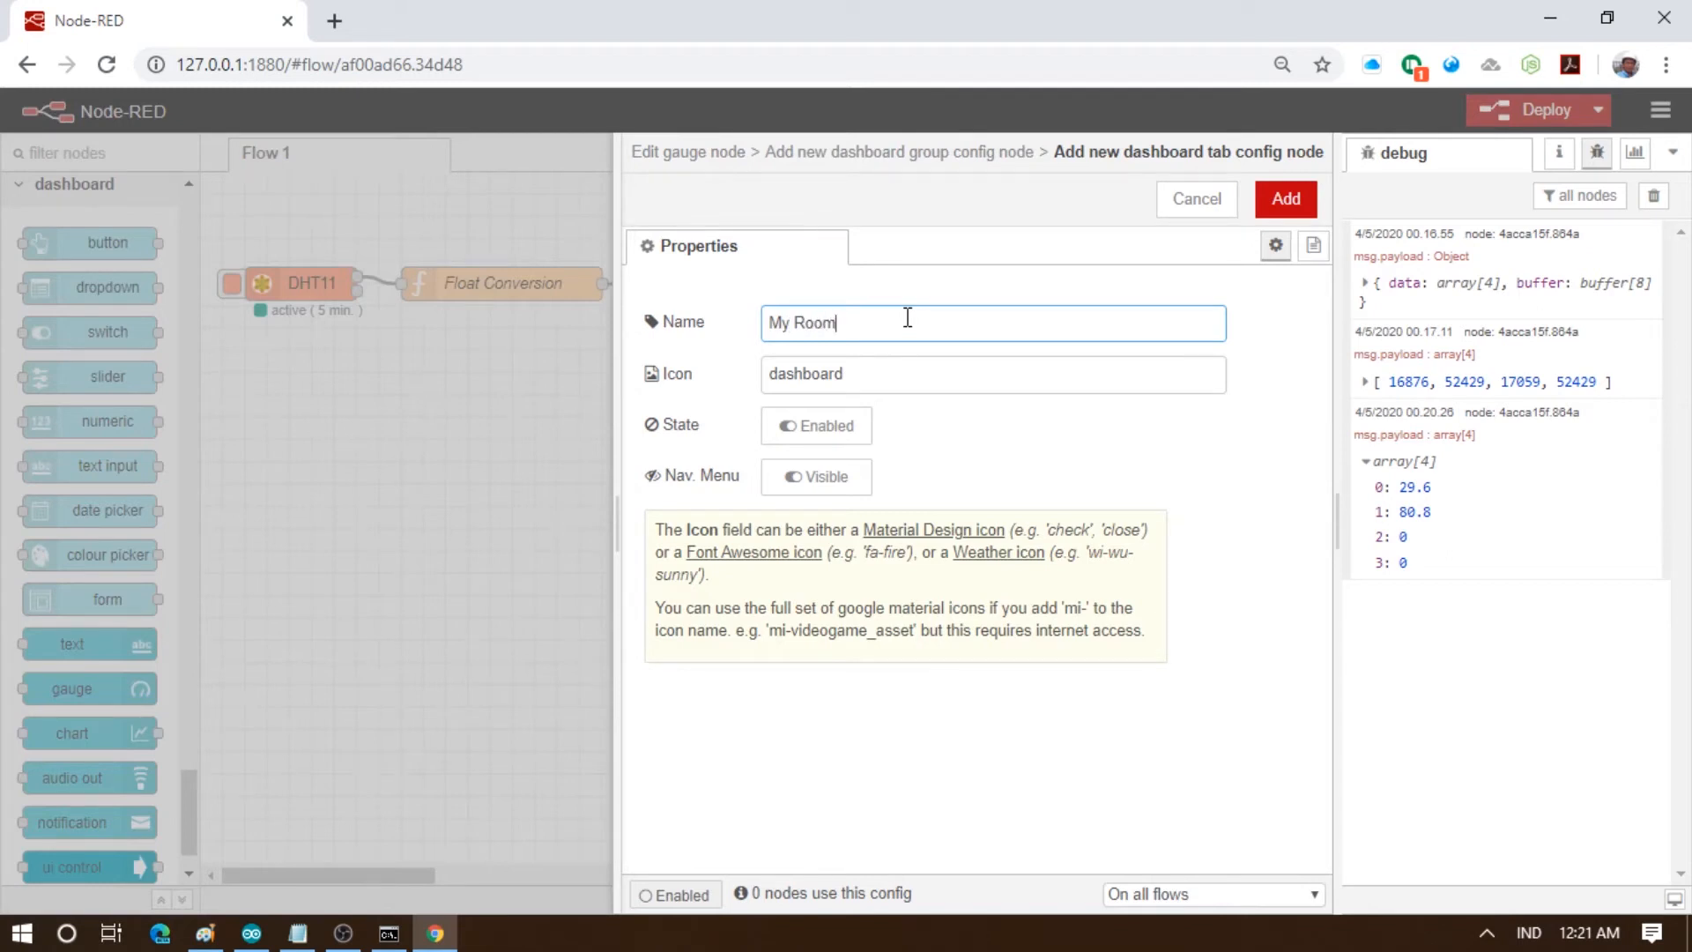
click(1297, 207)
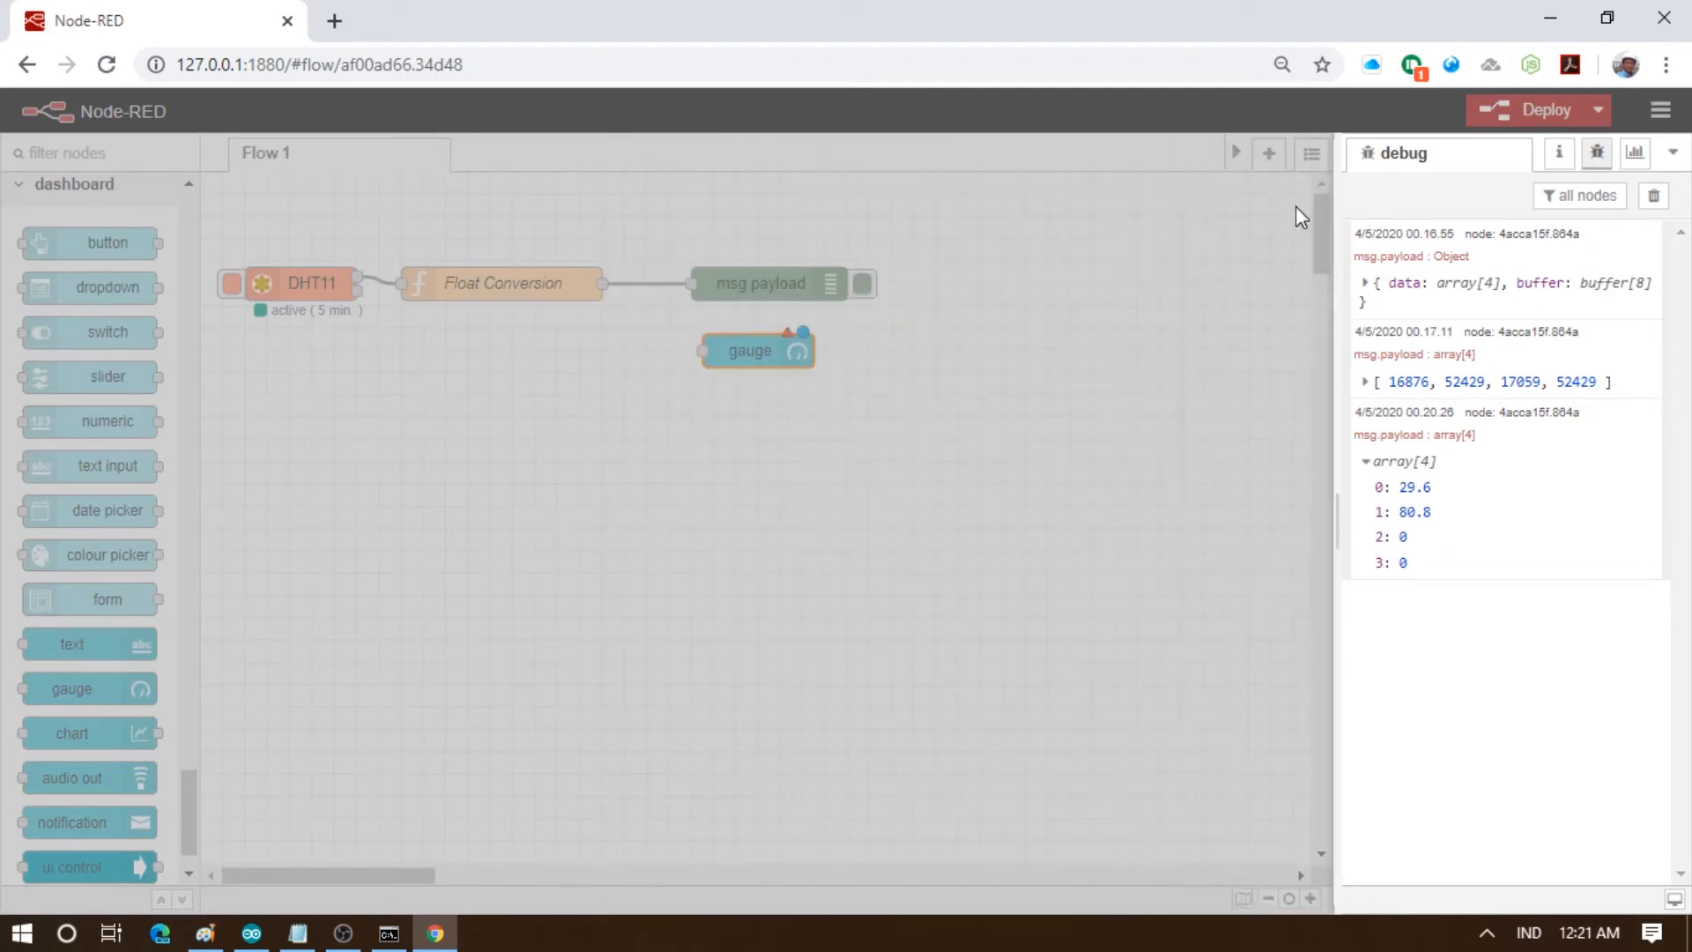
Name the new dashboard group "Temperature and Humidity" and add it as the gauge's group
drag(1085, 322, 670, 309)
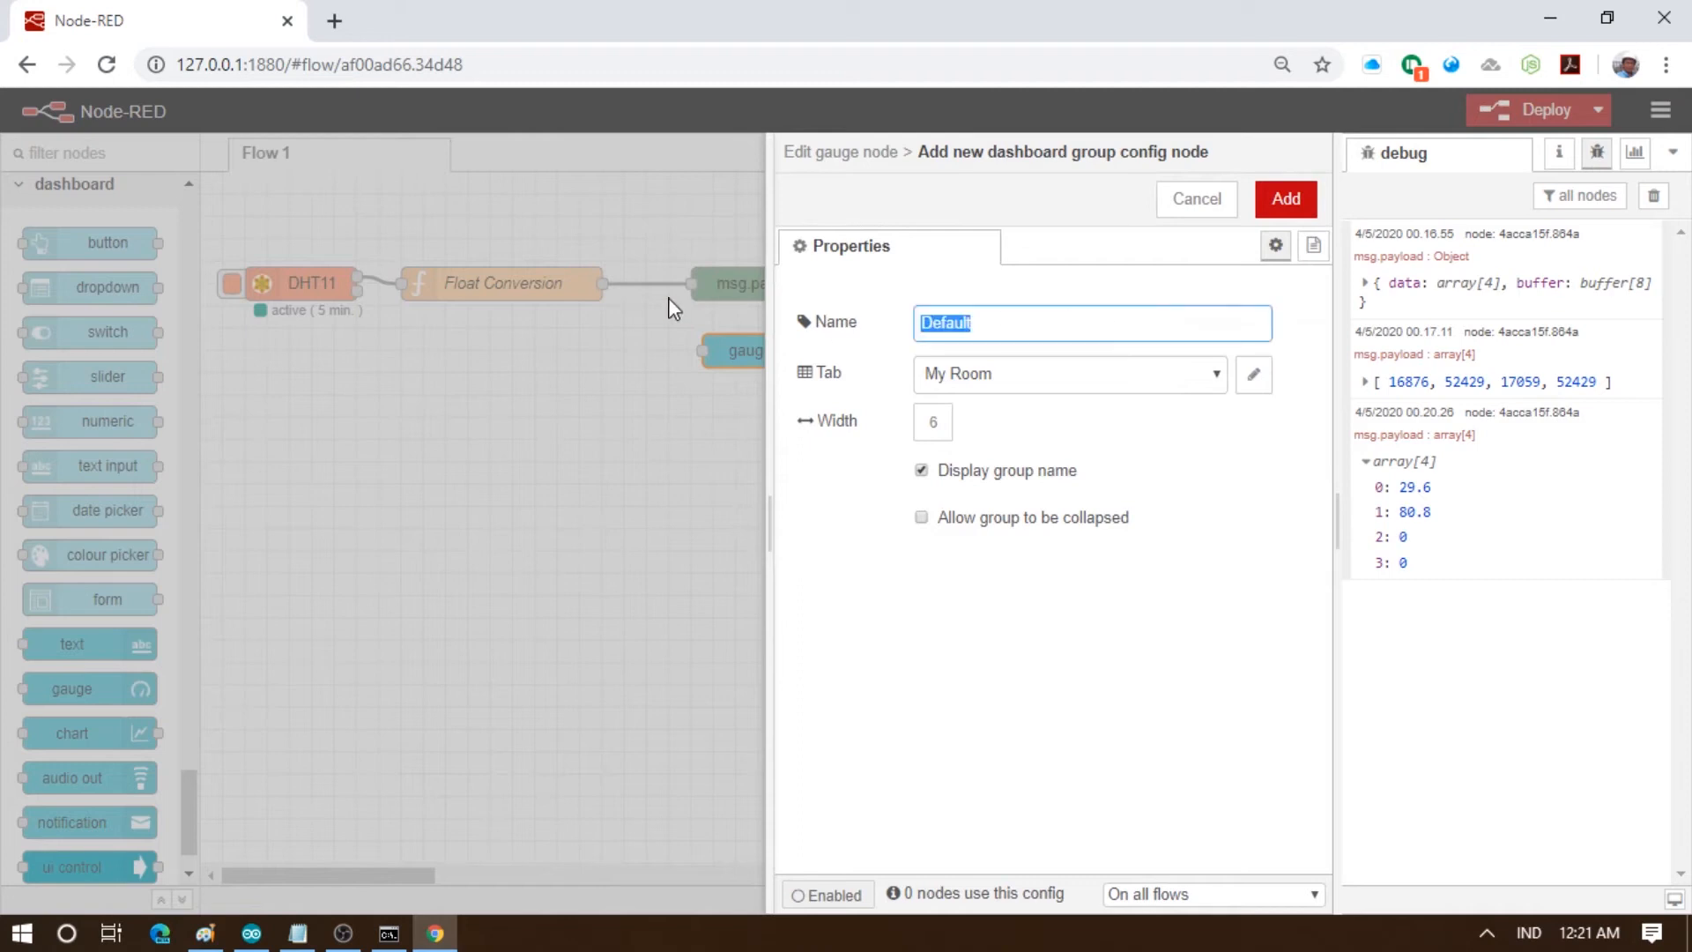
text(Temperature and Humidity)
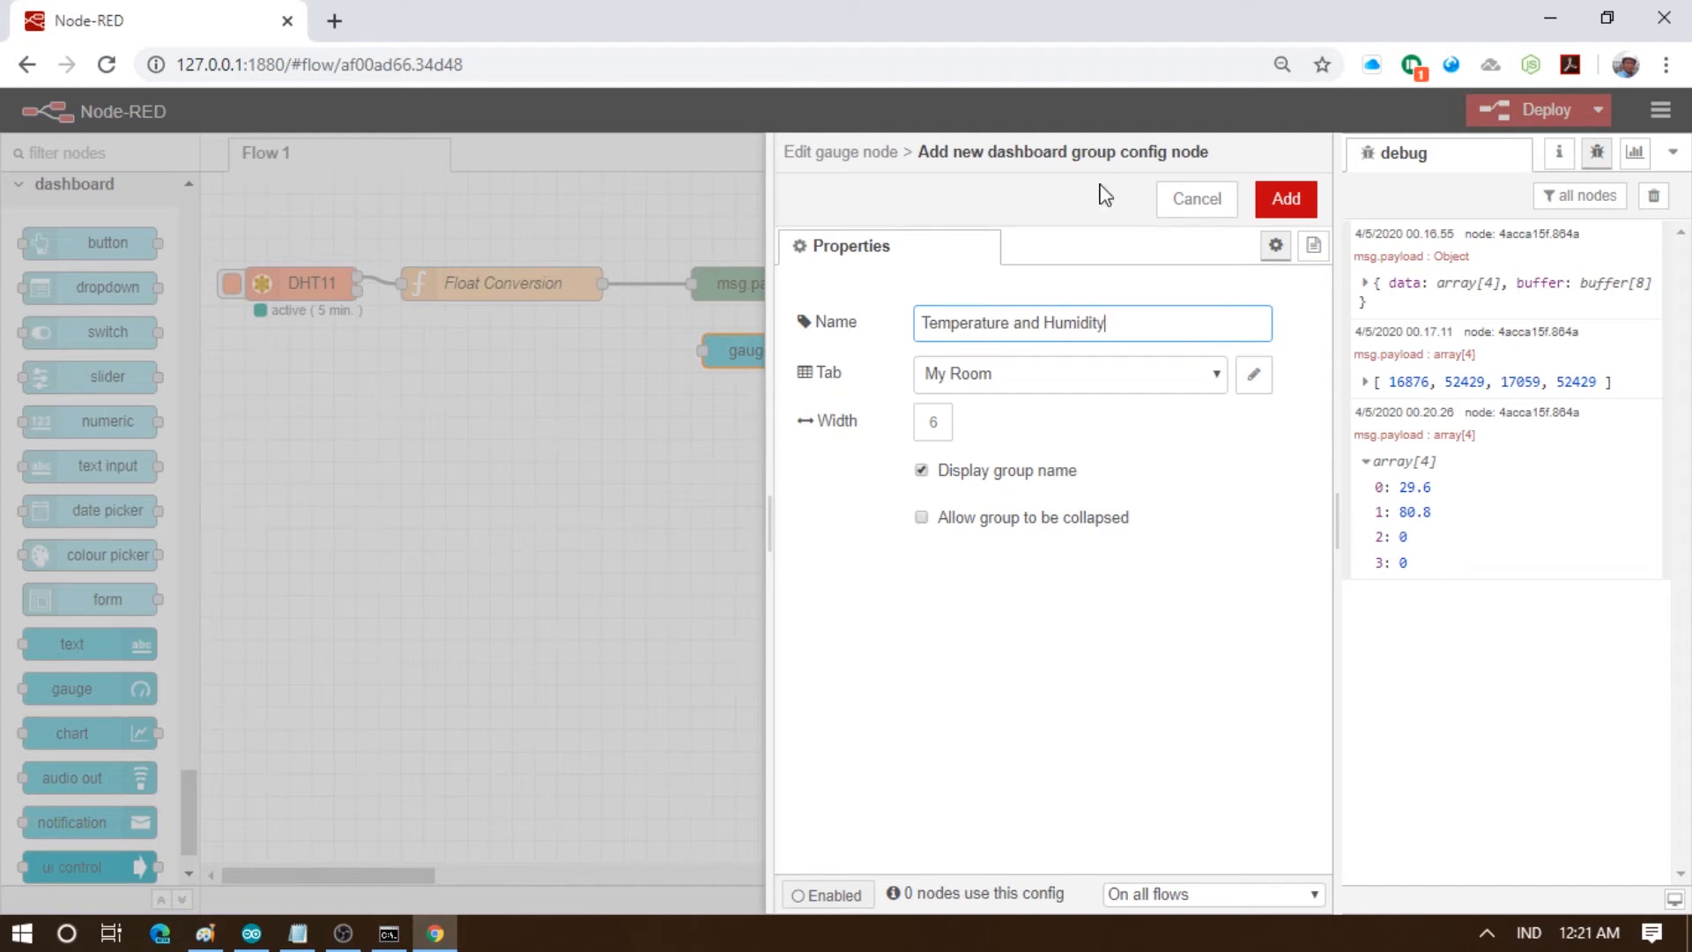
click(1279, 206)
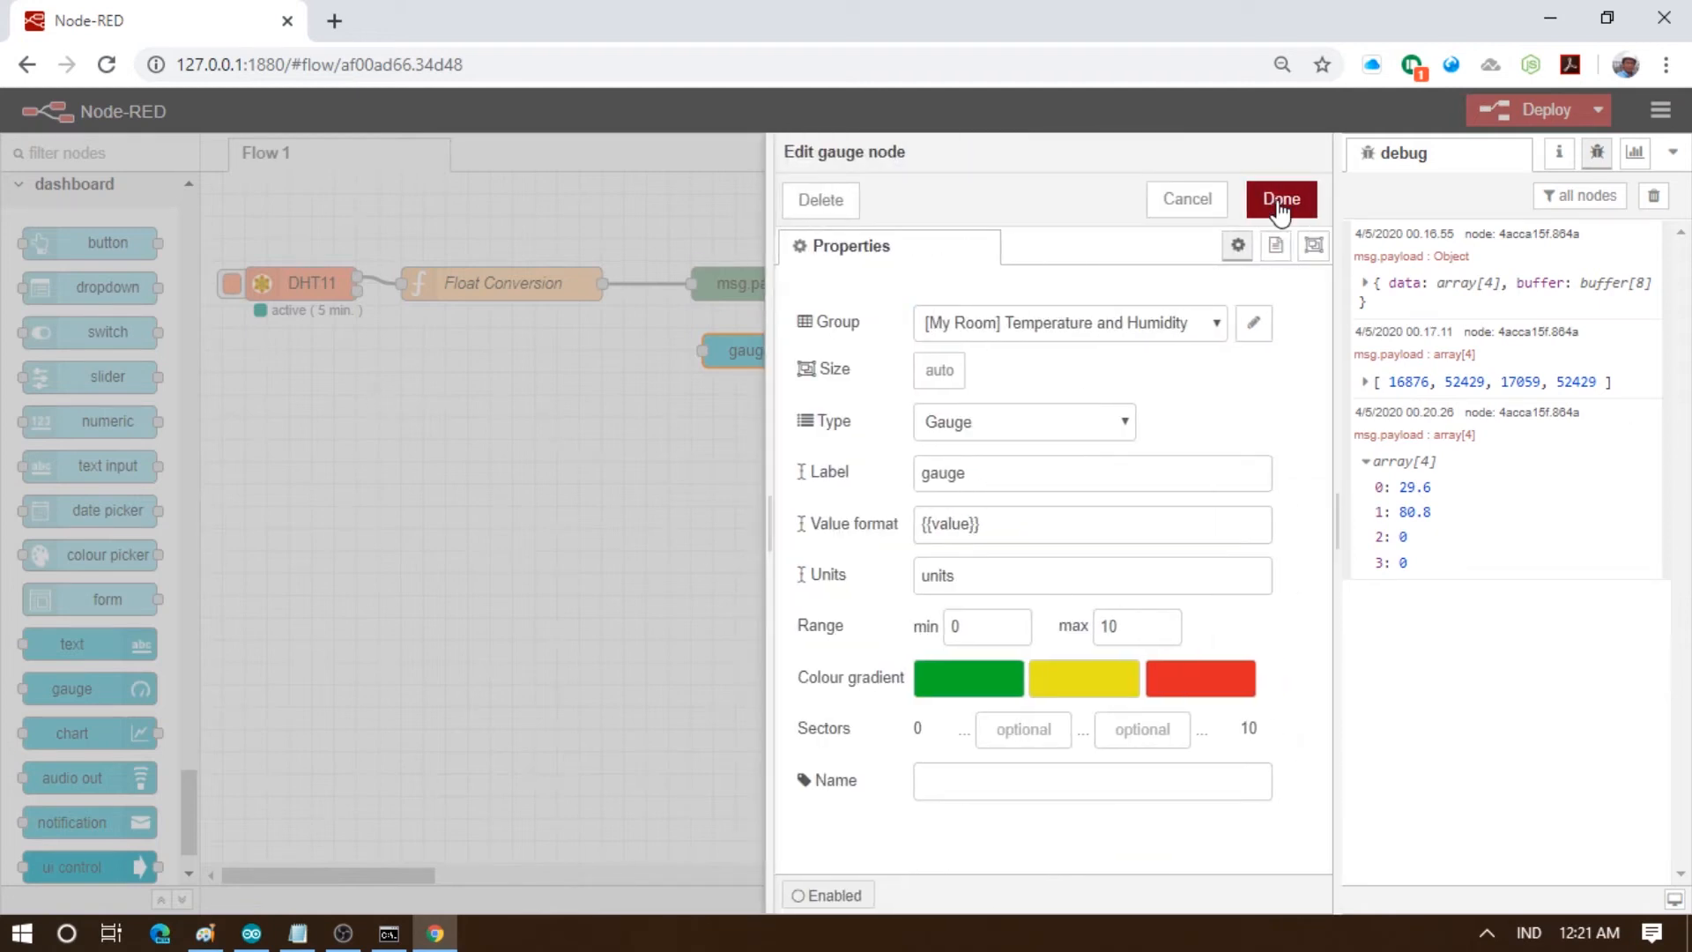
Keep the gauge's type as Gauge, set its label to "Temperature" and save the node
click(994, 426)
click(995, 430)
double_click(977, 473)
text(Temperatur)
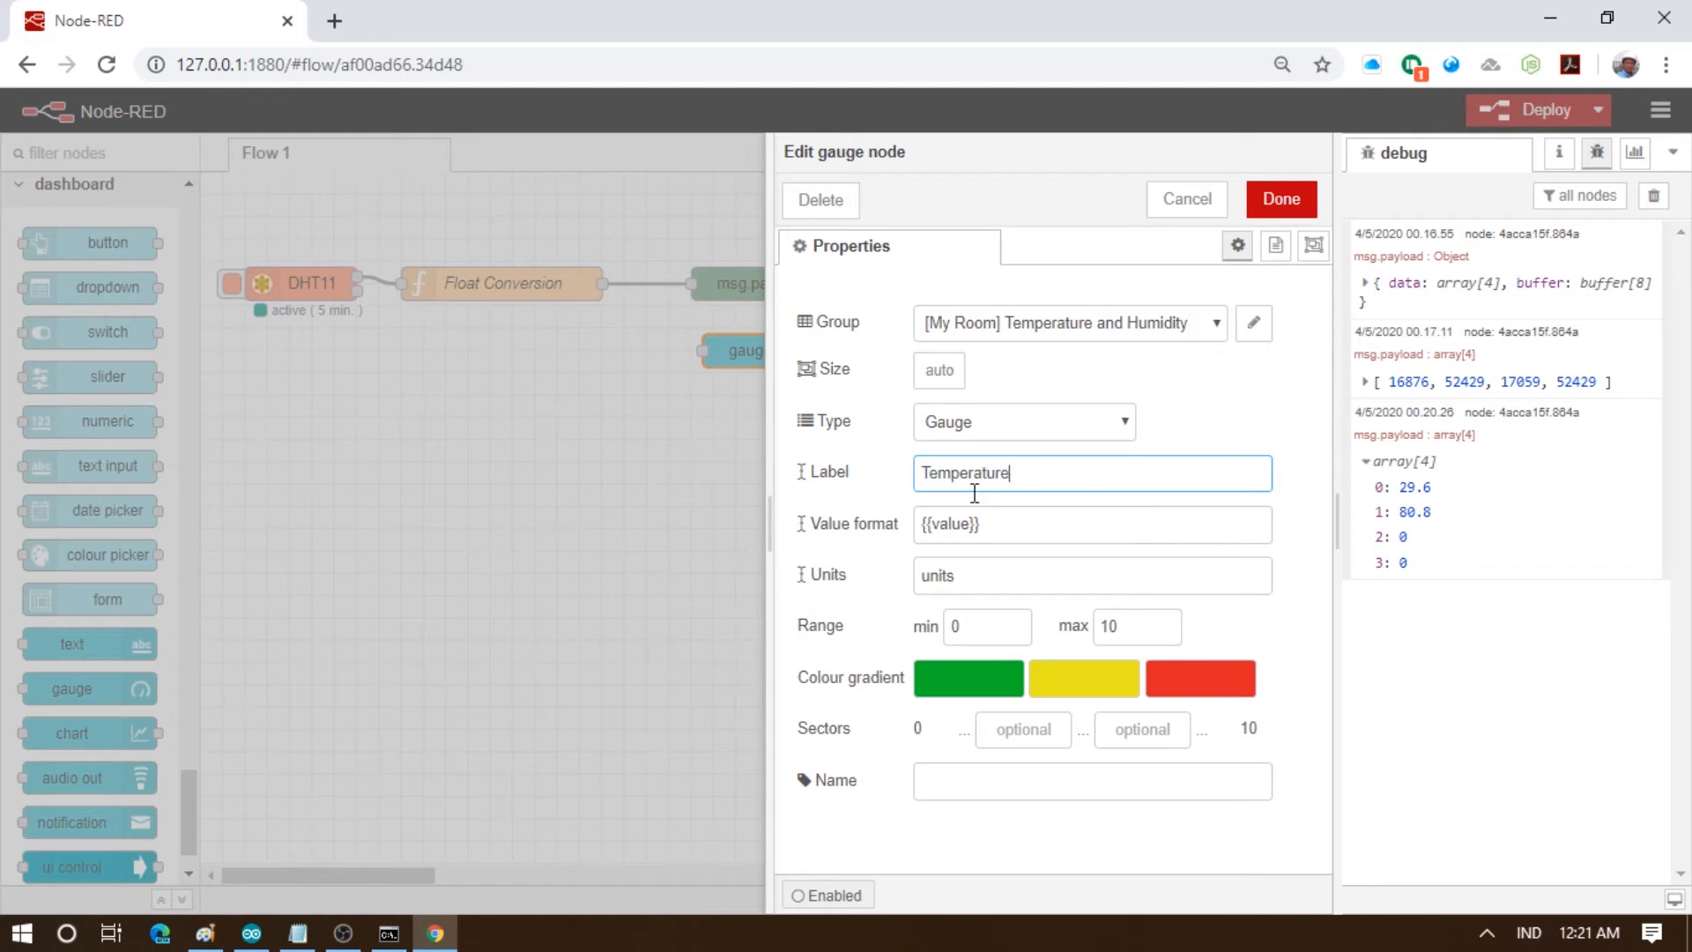
double_click(958, 525)
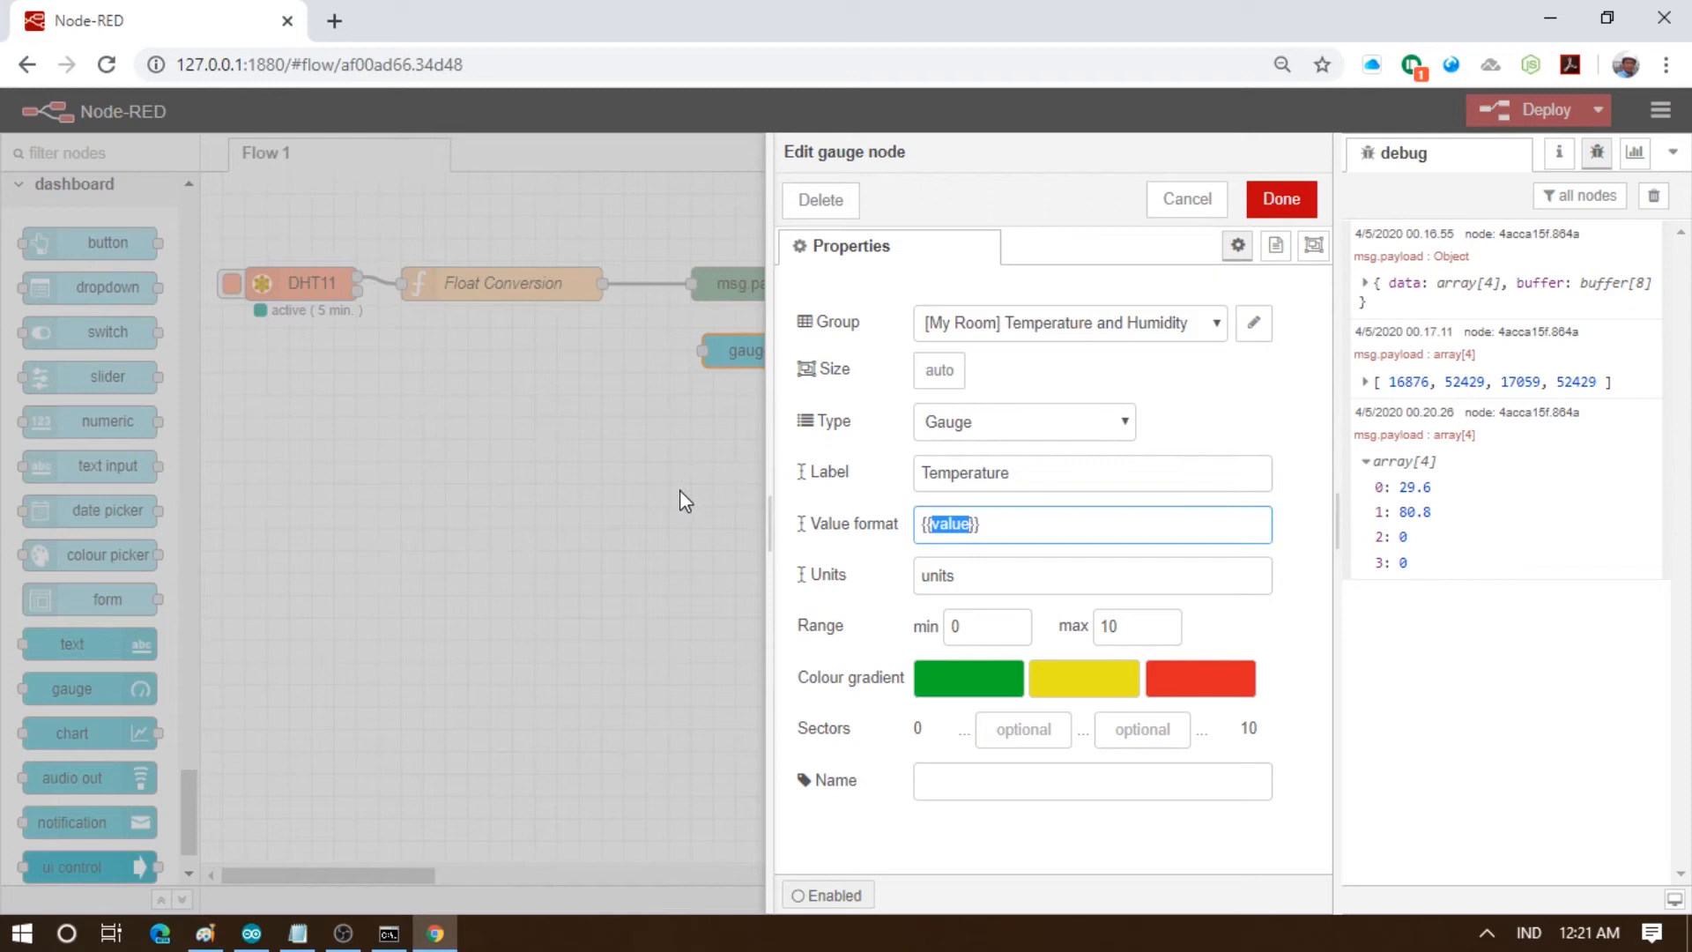
key(ctrl+Return)
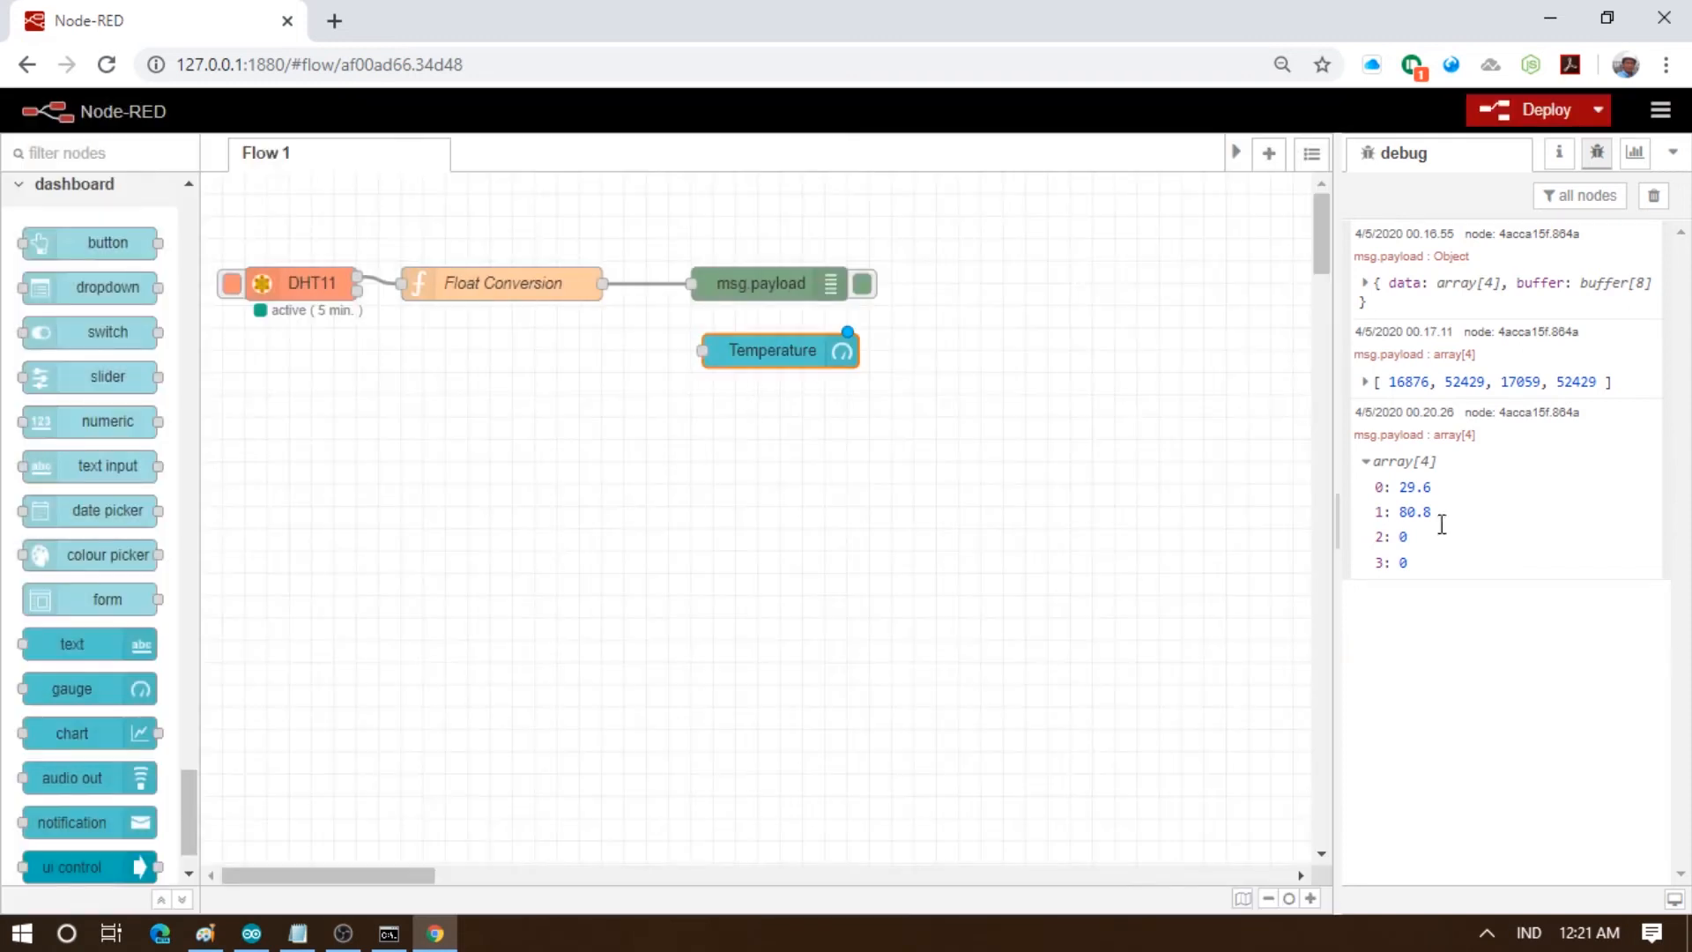
Set the Temperature gauge's value format to {{ msg.payload[0]}}, its units to C and its range maximum to 100, and save it
key(alt+Tab)
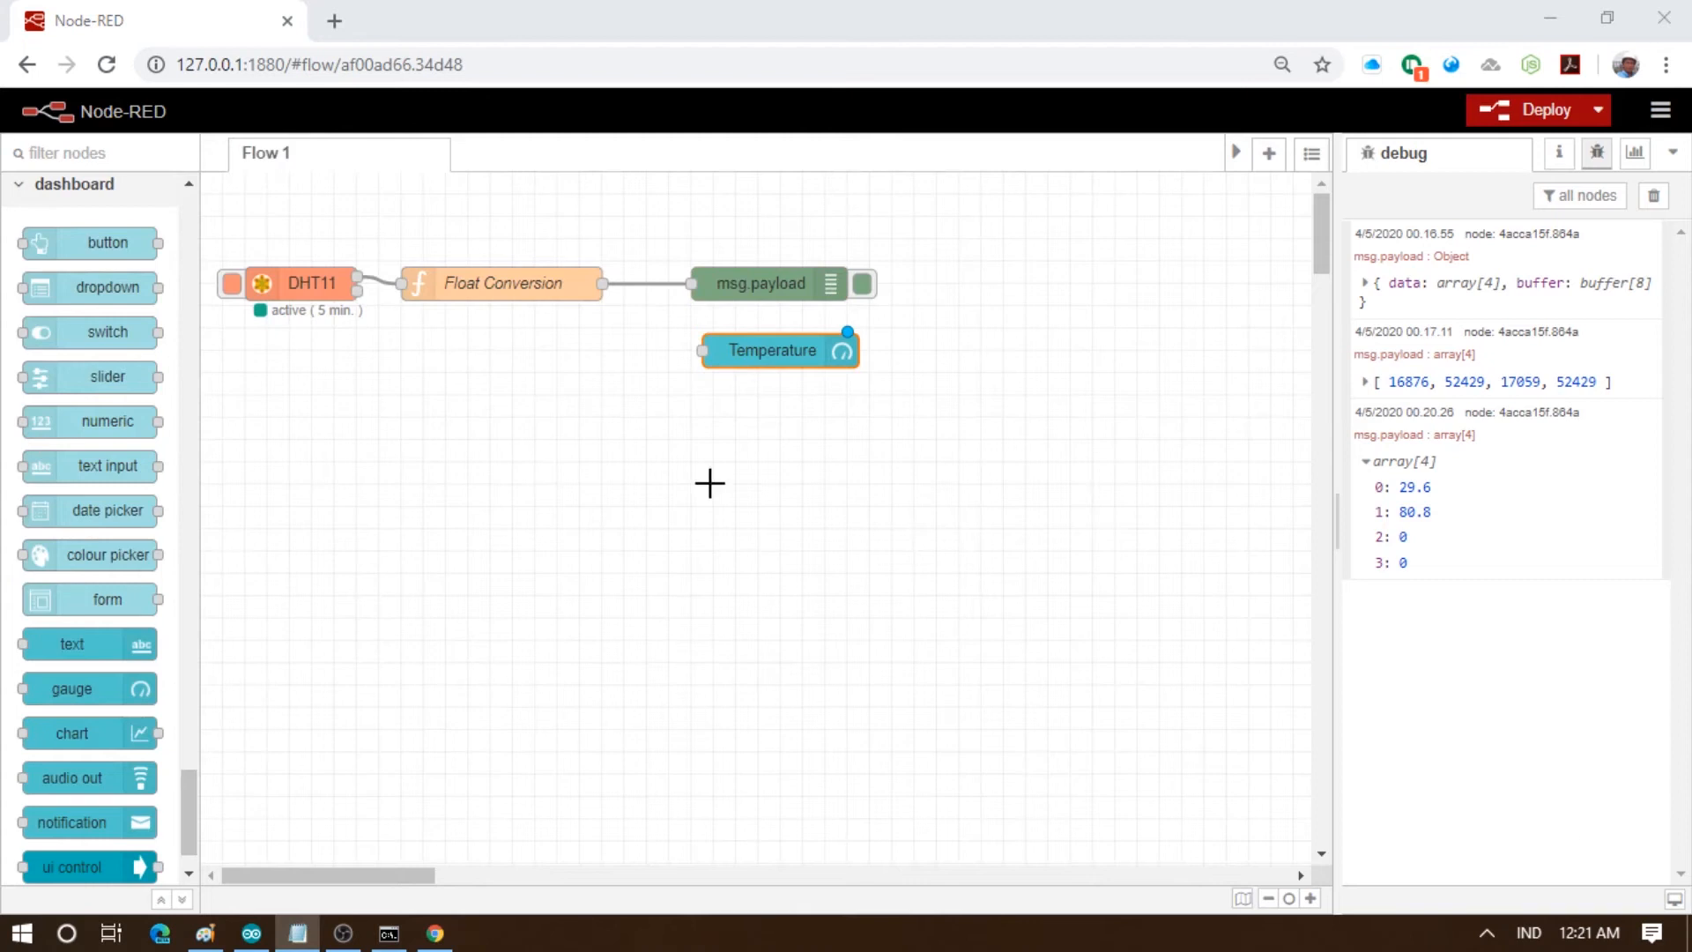
click(791, 350)
double_click(790, 351)
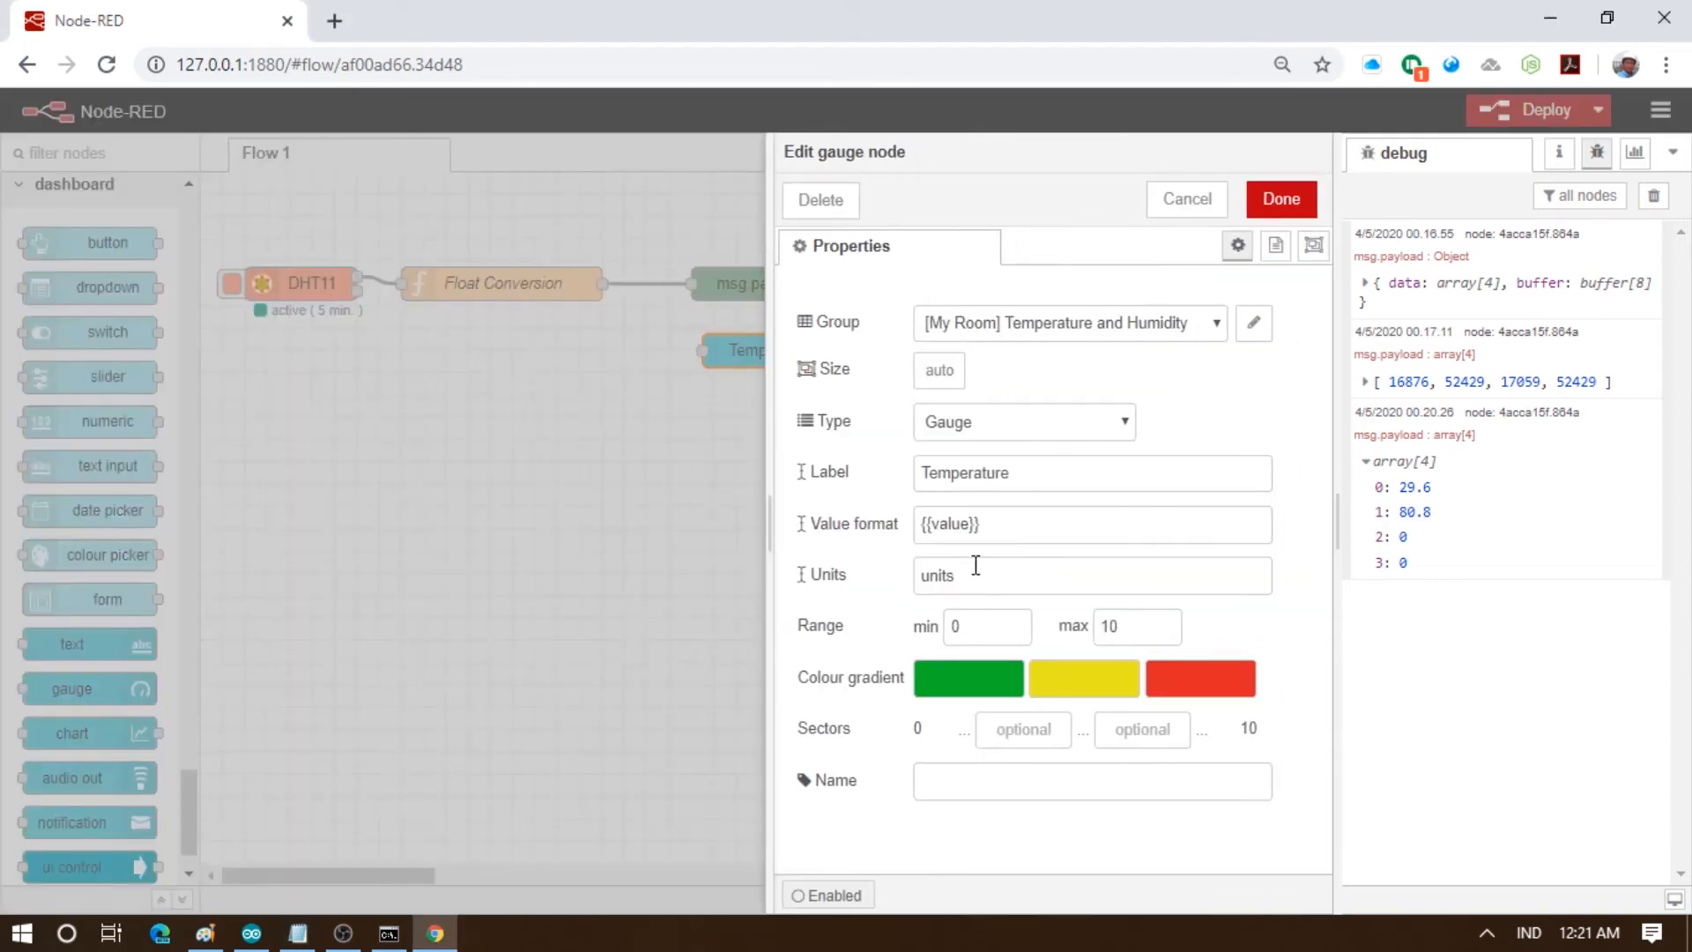
double_click(948, 522)
text(msg.payload[0])
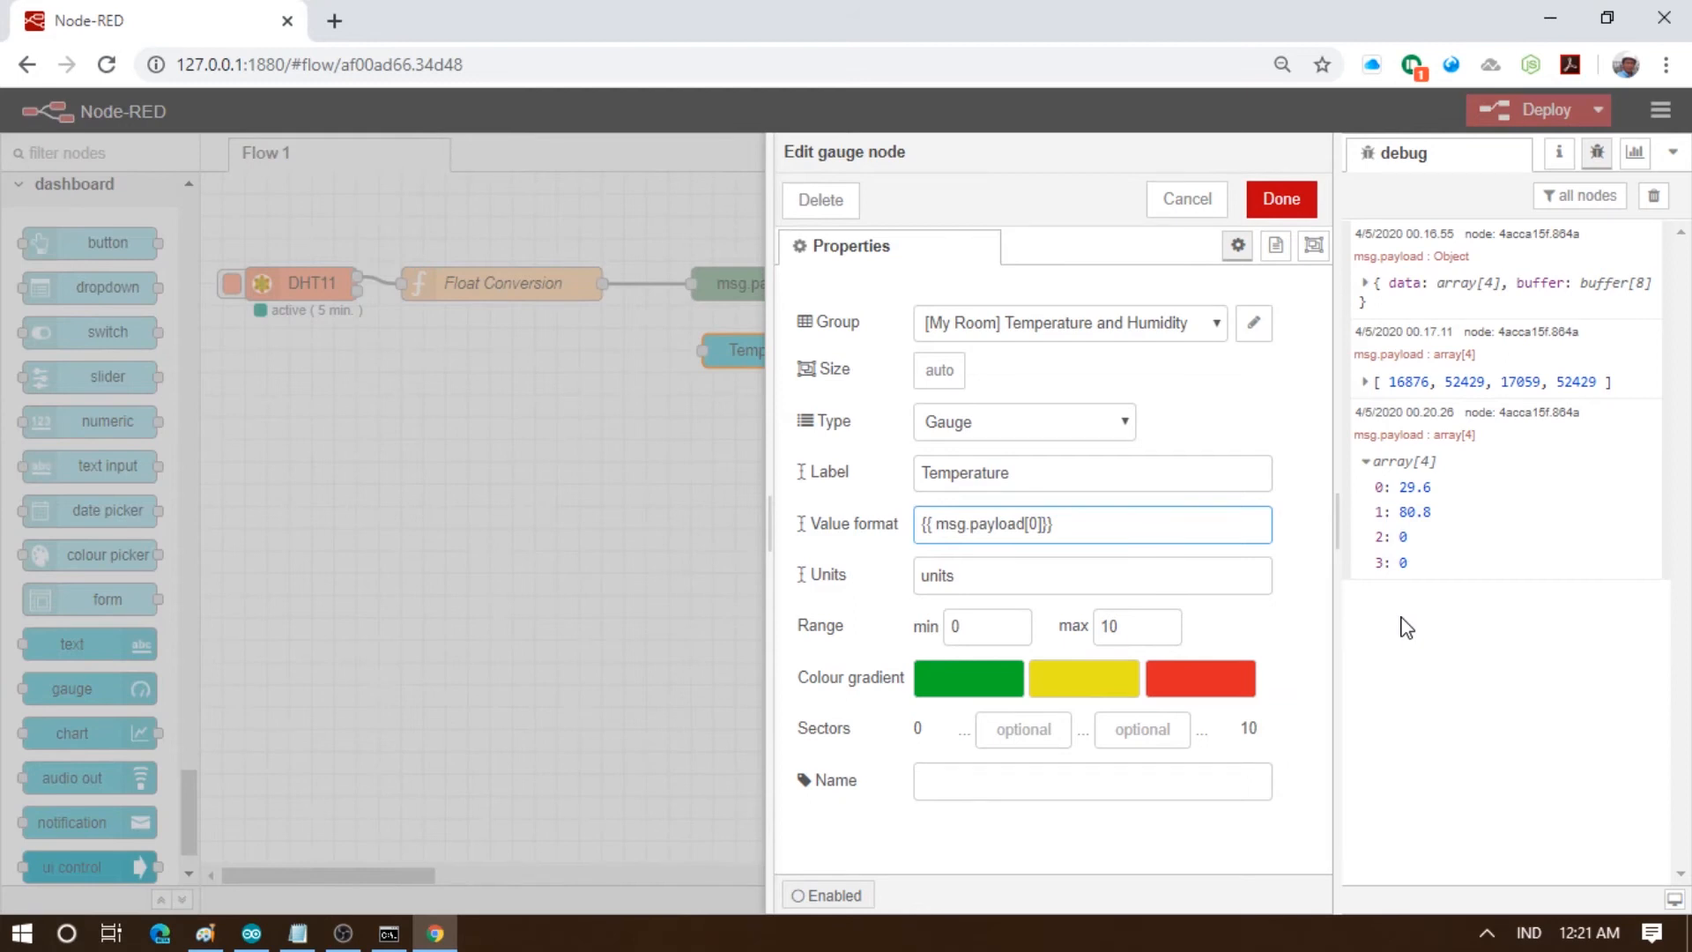
double_click(961, 574)
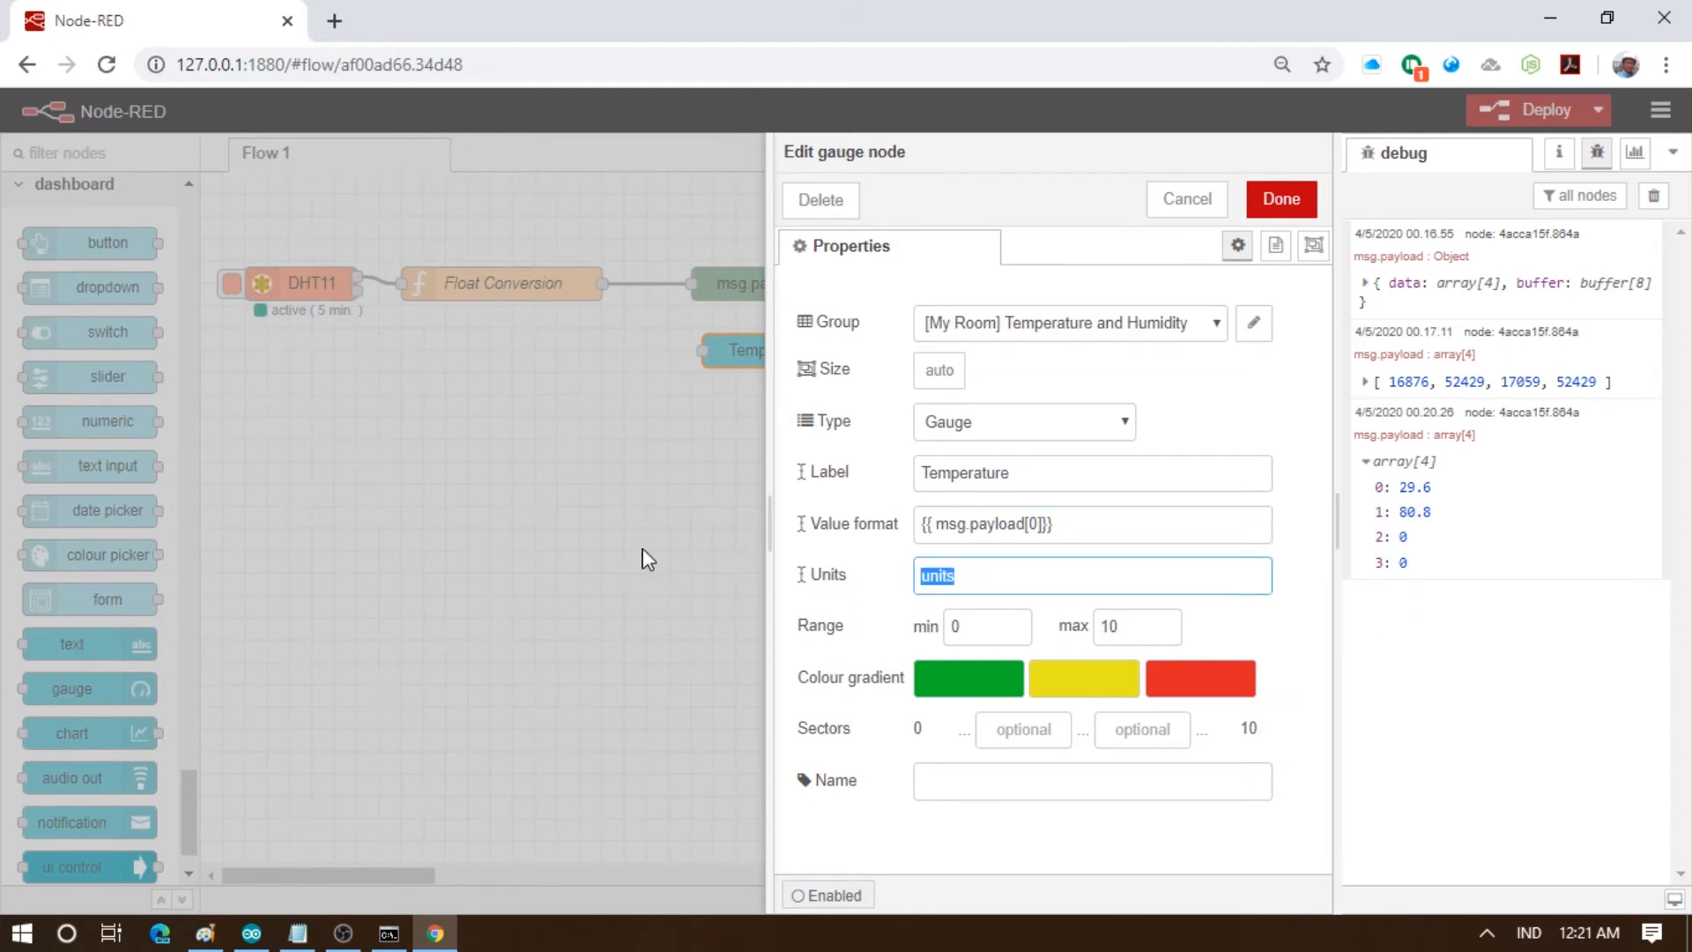
text(C)
click(1126, 623)
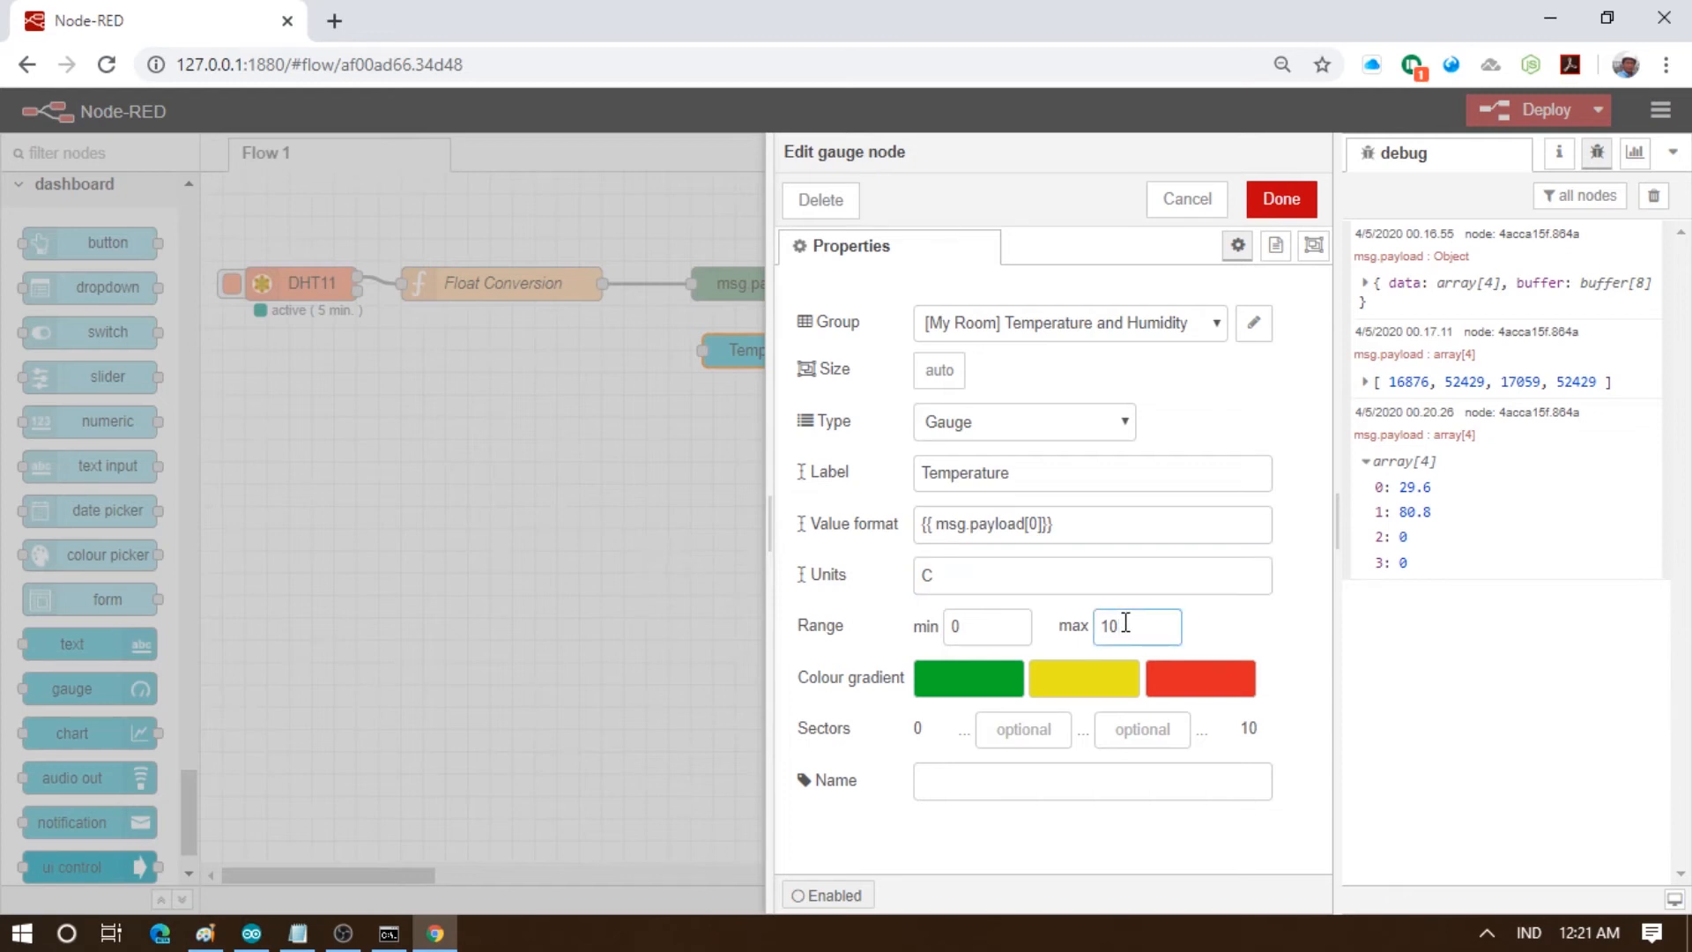
click(1297, 200)
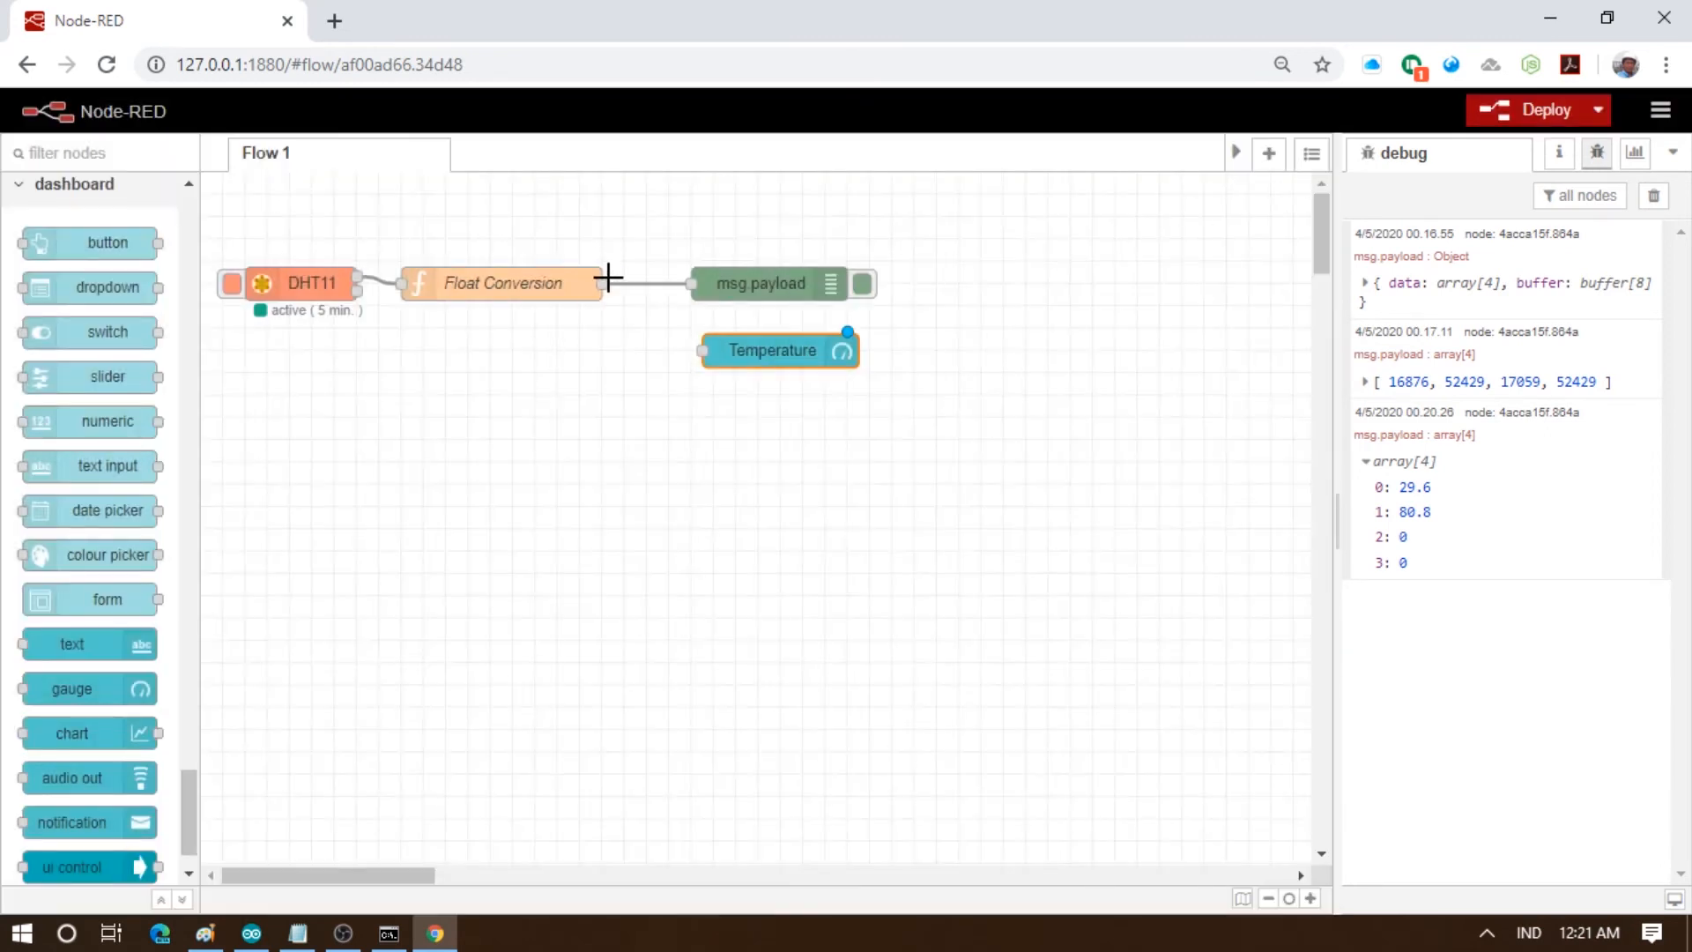
Align the Temperature gauge under the msg.payload node and place a copy of it directly below
mouse_move(736, 353)
mouse_down()
mouse_move(724, 335)
mouse_move(725, 353)
mouse_up()
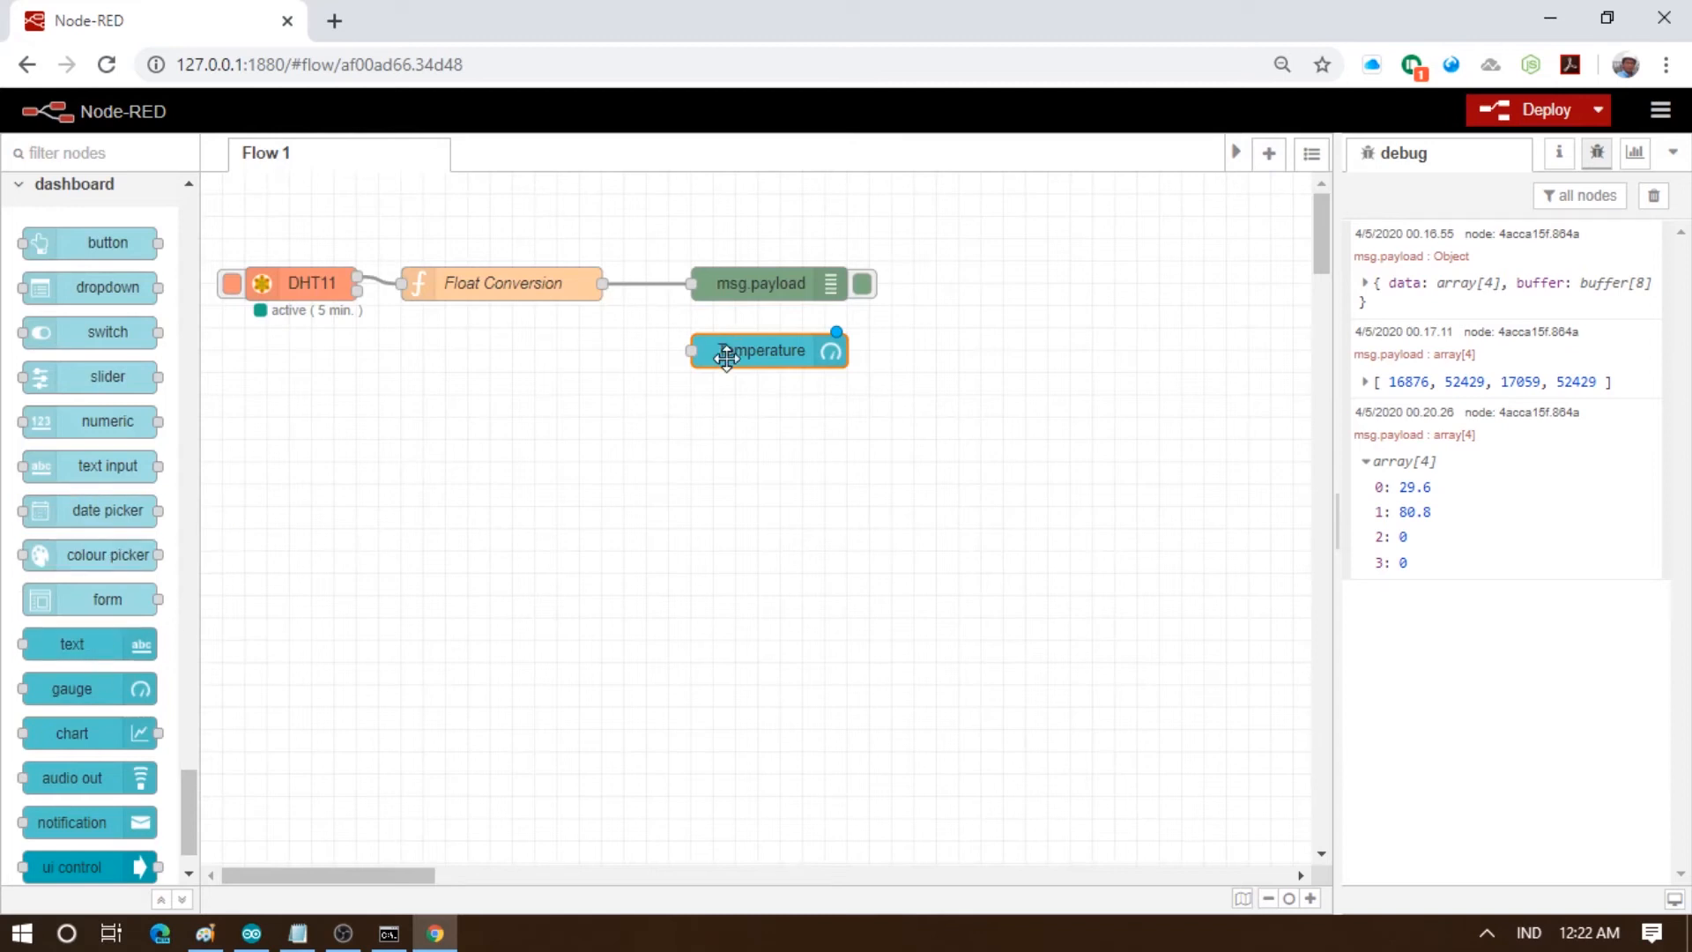
key(ctrl+c)
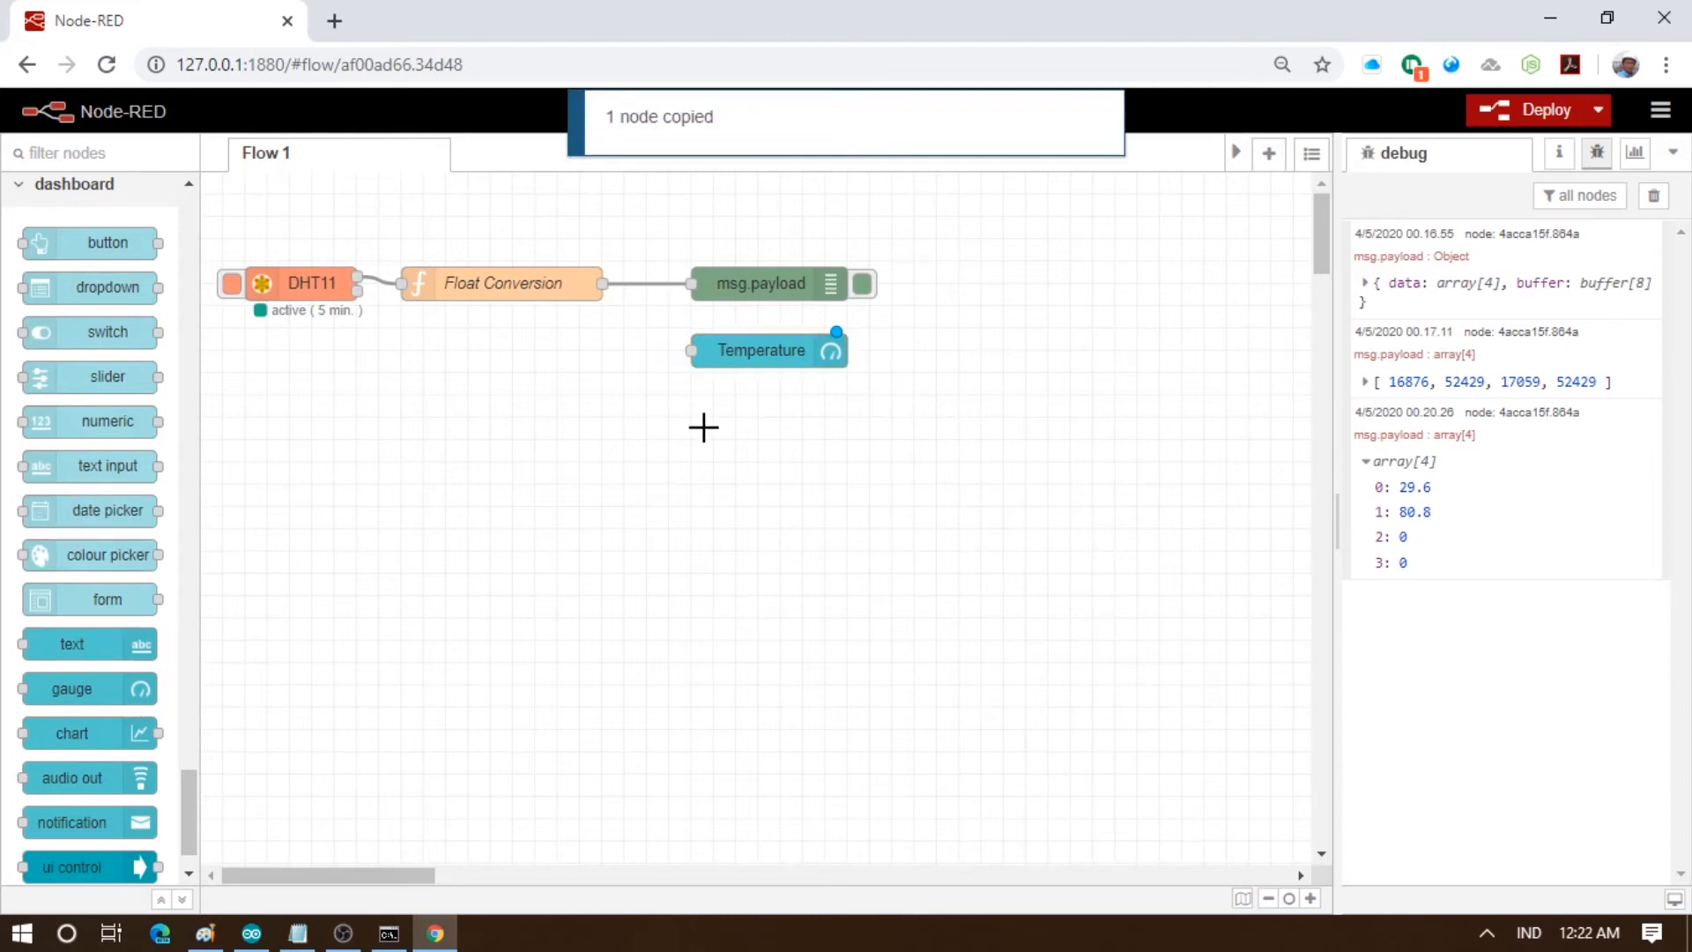
key(ctrl+v)
click(705, 418)
drag(697, 422, 759, 407)
Configure the copied gauge with value format {{ msg.payload[1]}}, units %H and label "Humidity", and save it
double_click(760, 404)
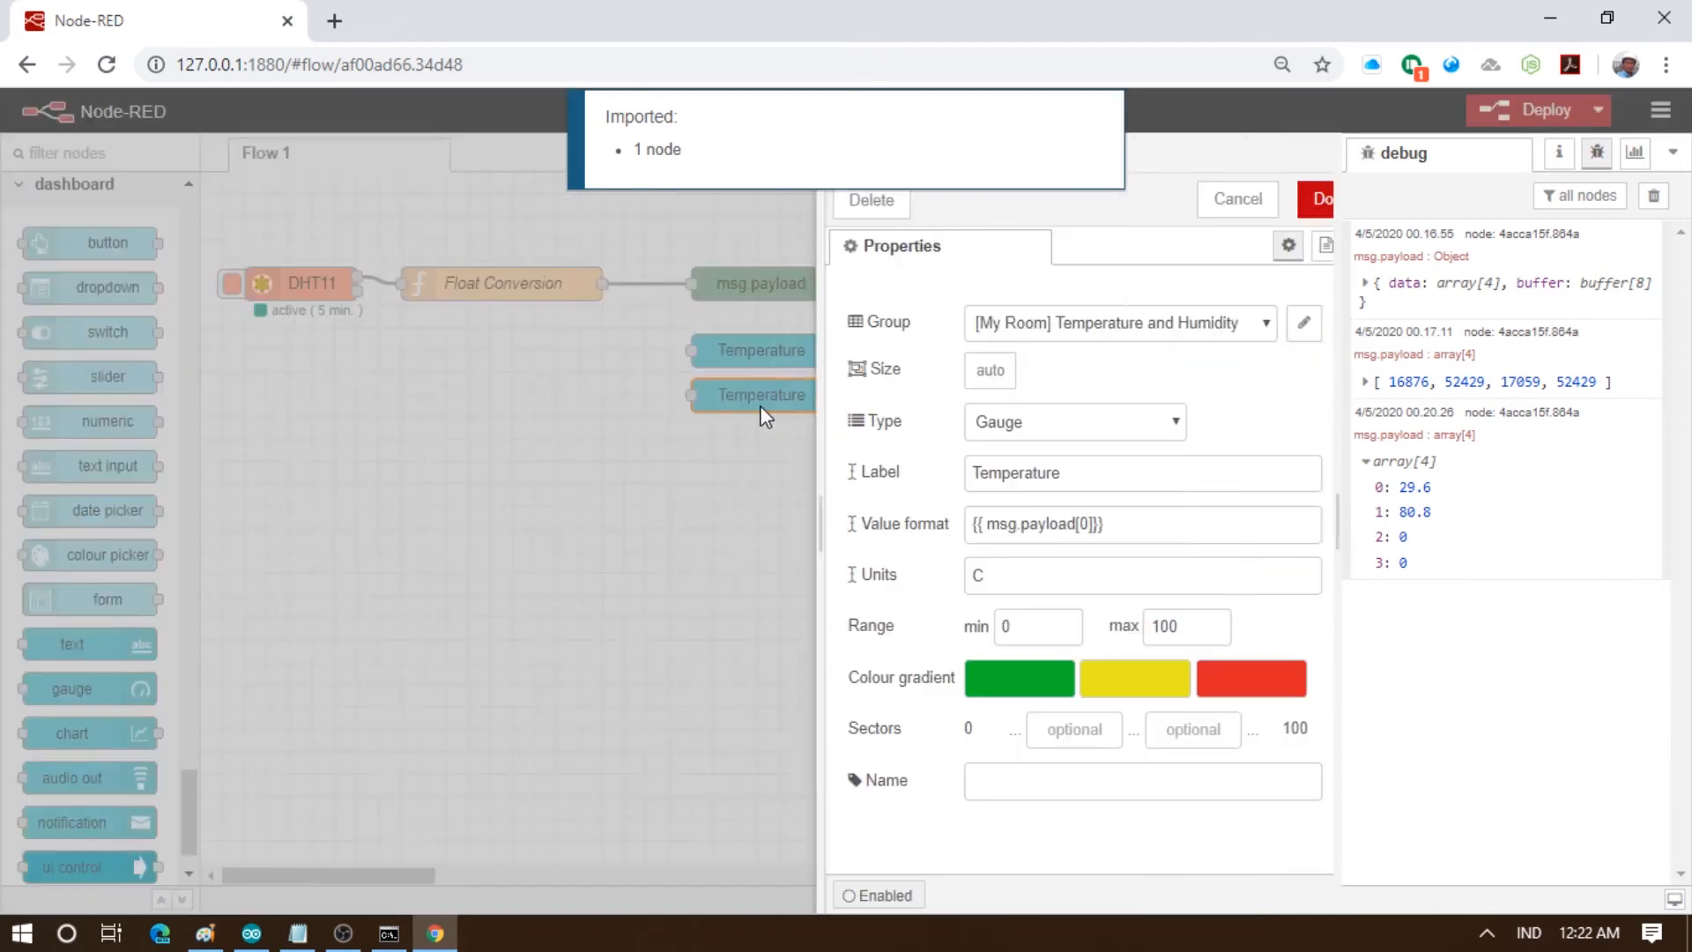
double_click(1034, 525)
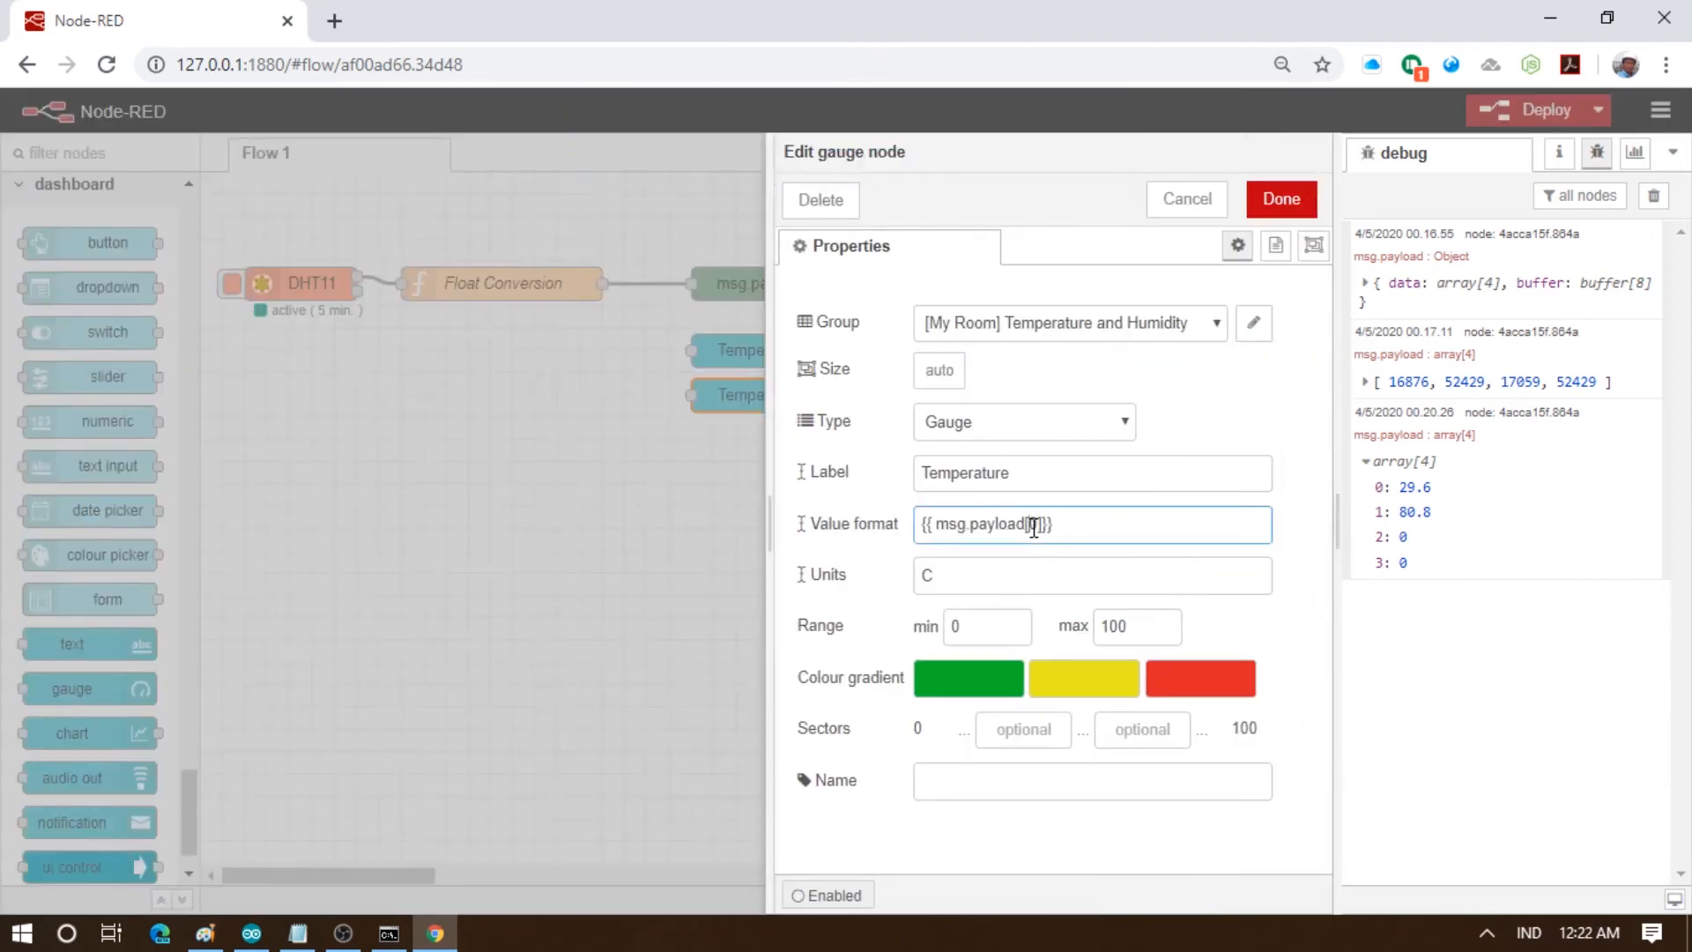
text(1)
click(936, 576)
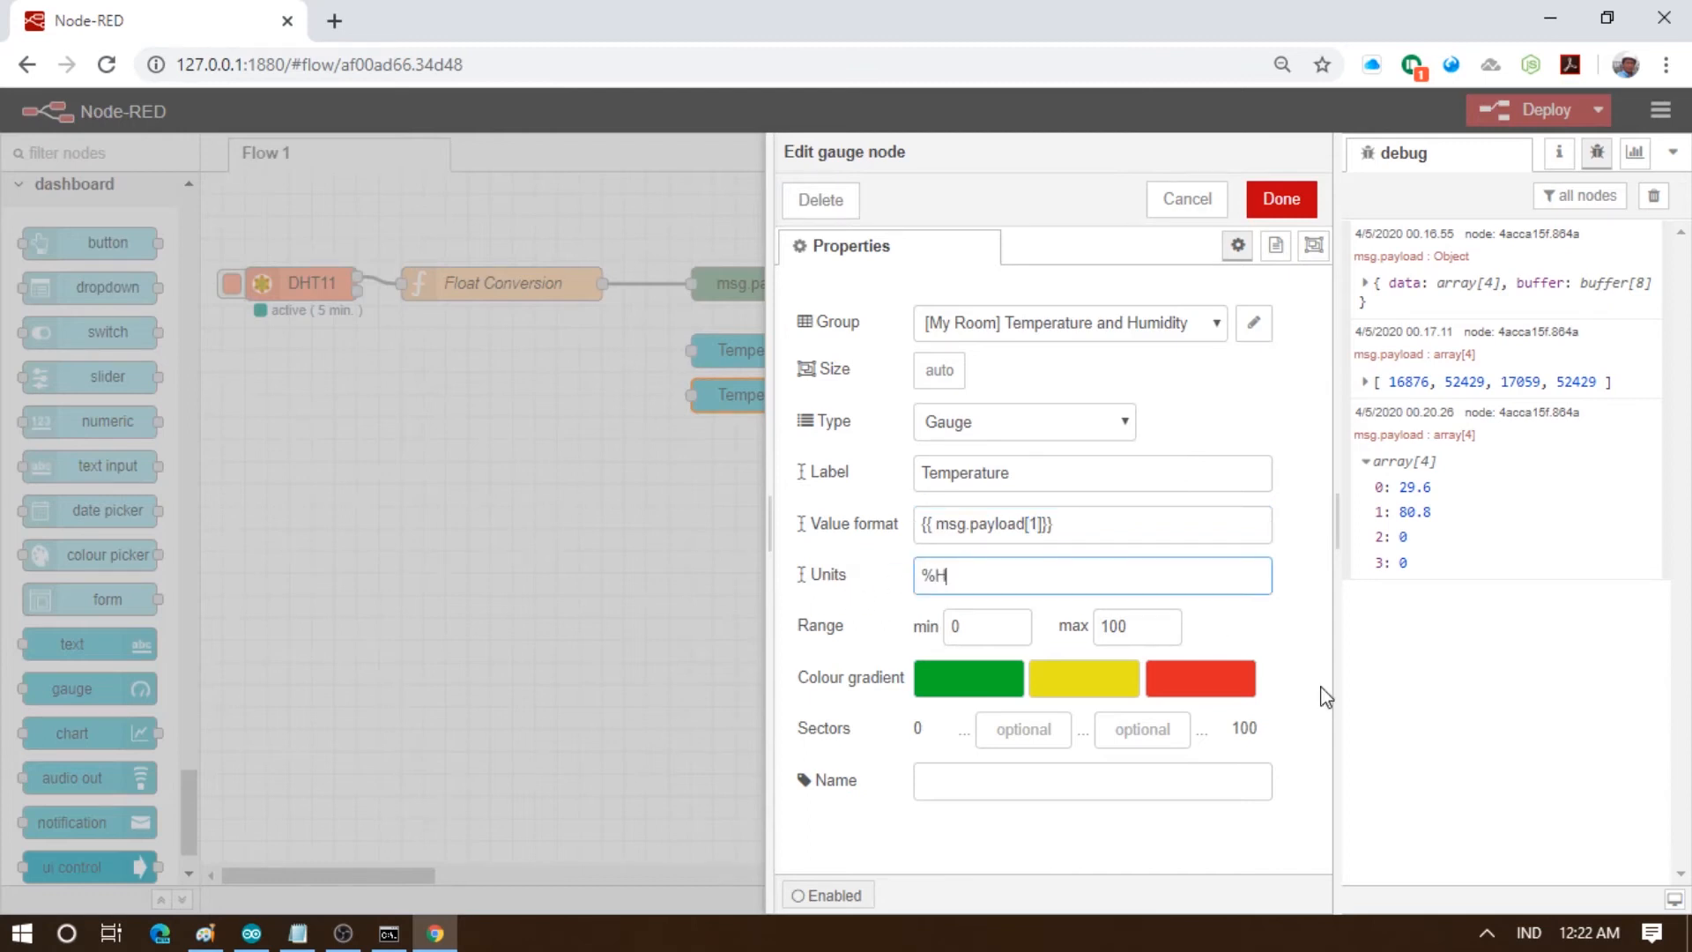
drag(1031, 477, 803, 464)
text(Humidity)
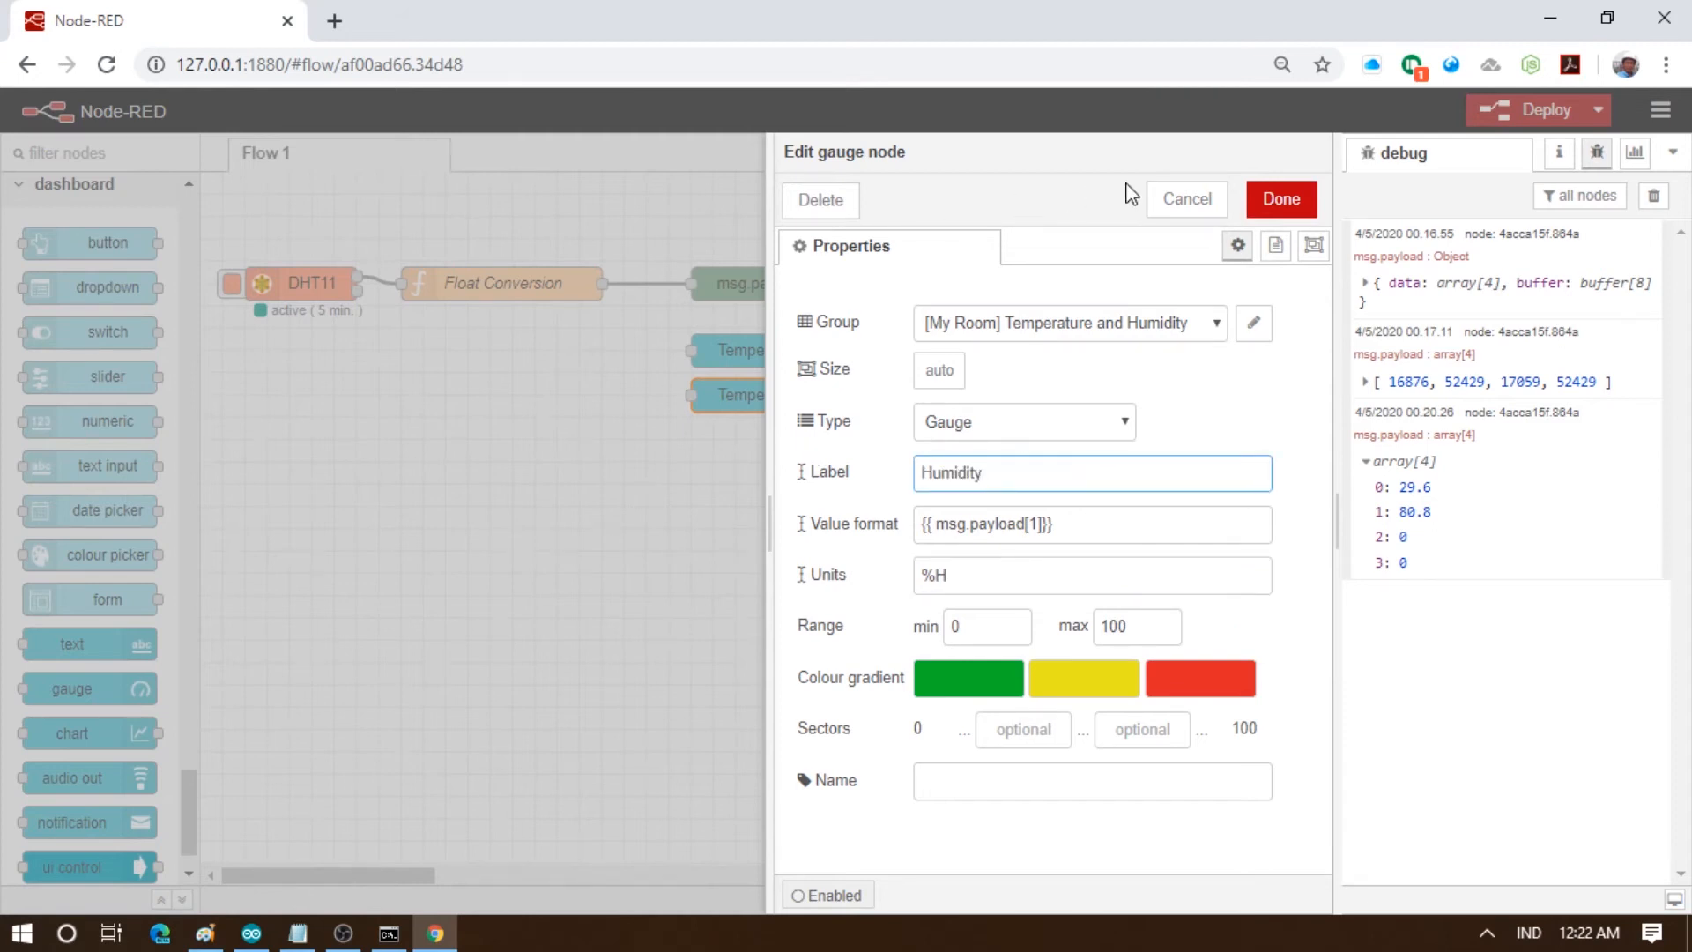
click(1282, 198)
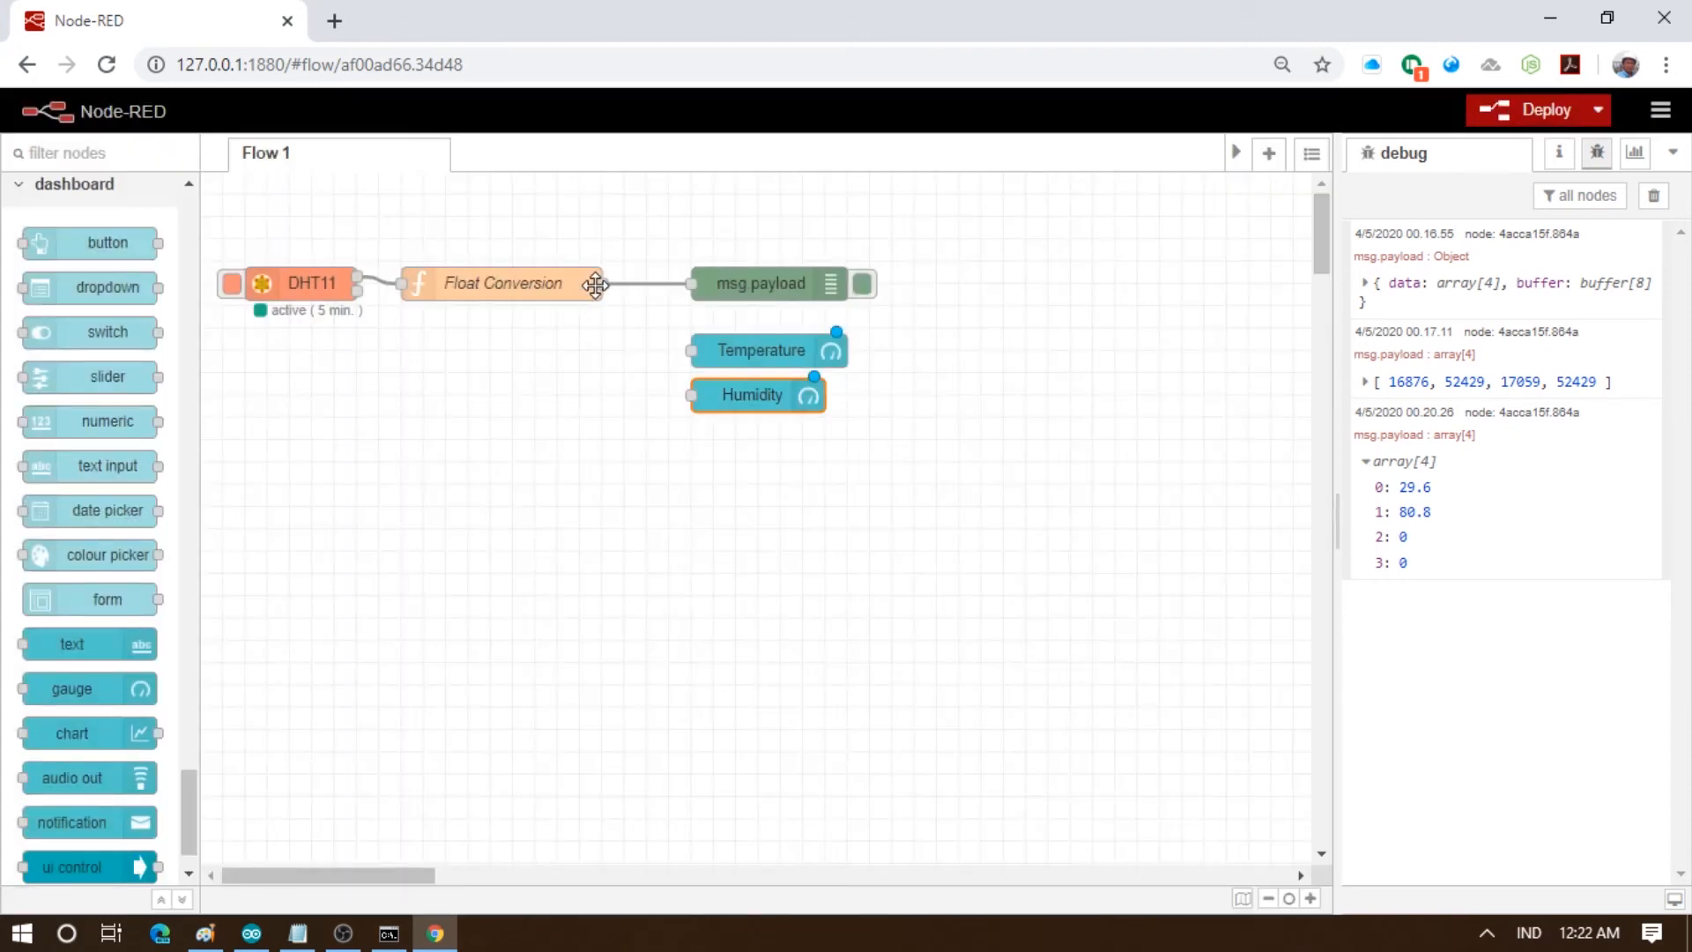
Wire the Float Conversion output to both the Temperature and Humidity gauges and deploy the flow
drag(602, 283, 699, 365)
drag(600, 283, 692, 395)
click(1496, 124)
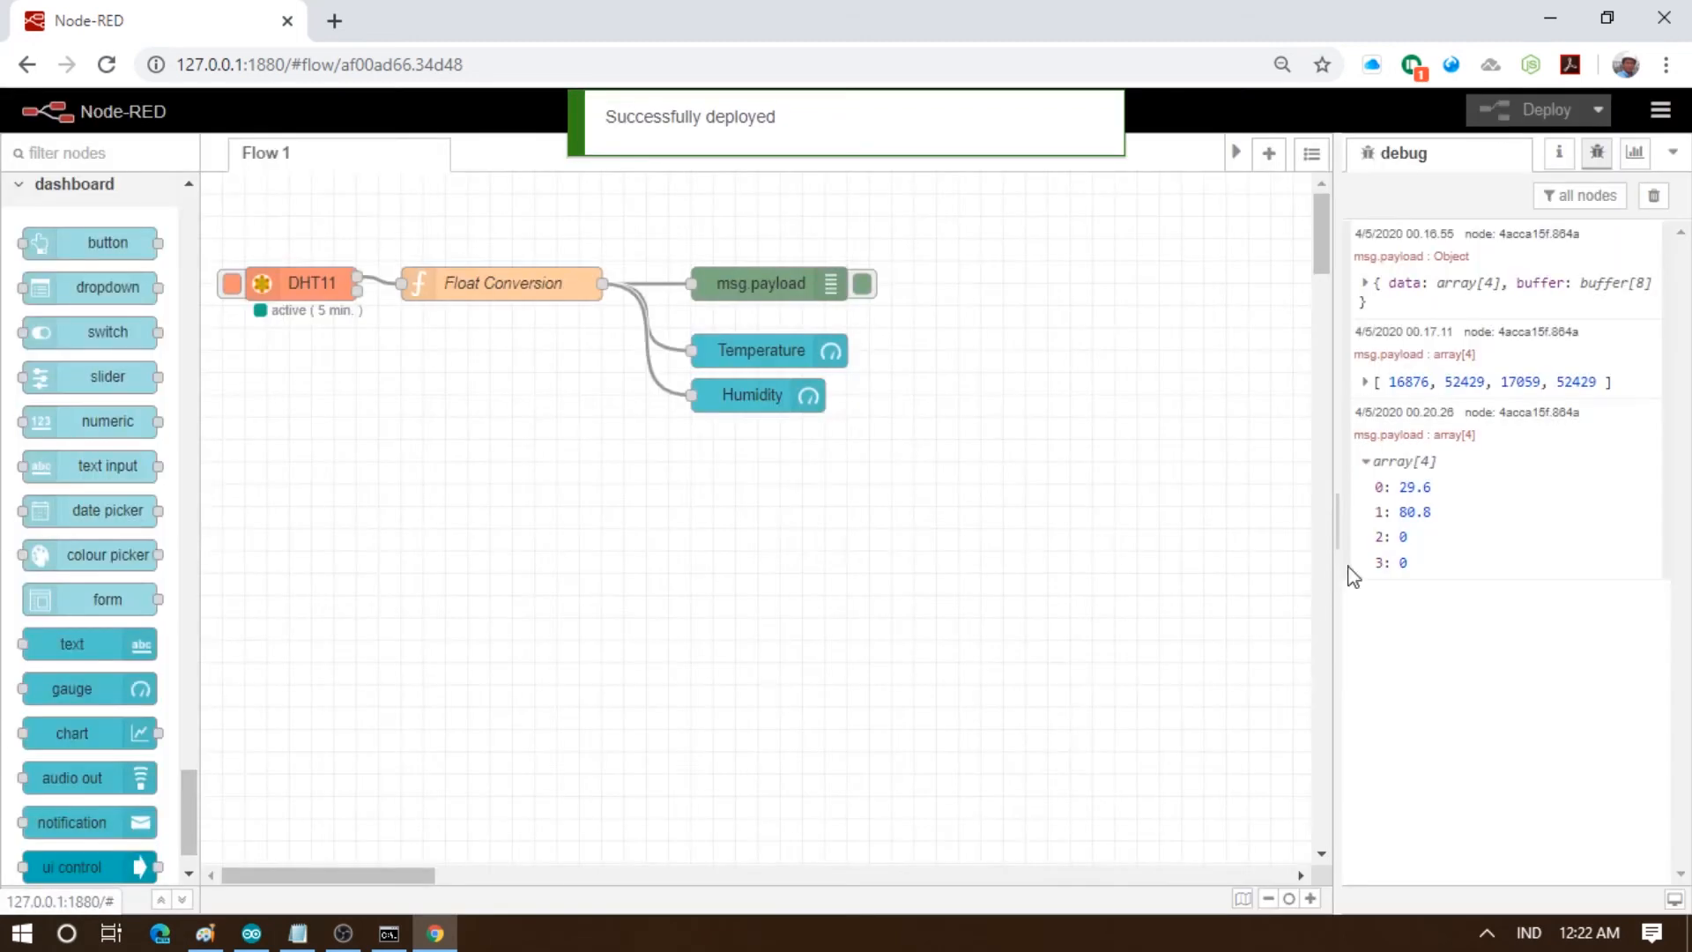
Clear the debug messages and open the dashboard page from the dashboard layout settings
click(1655, 201)
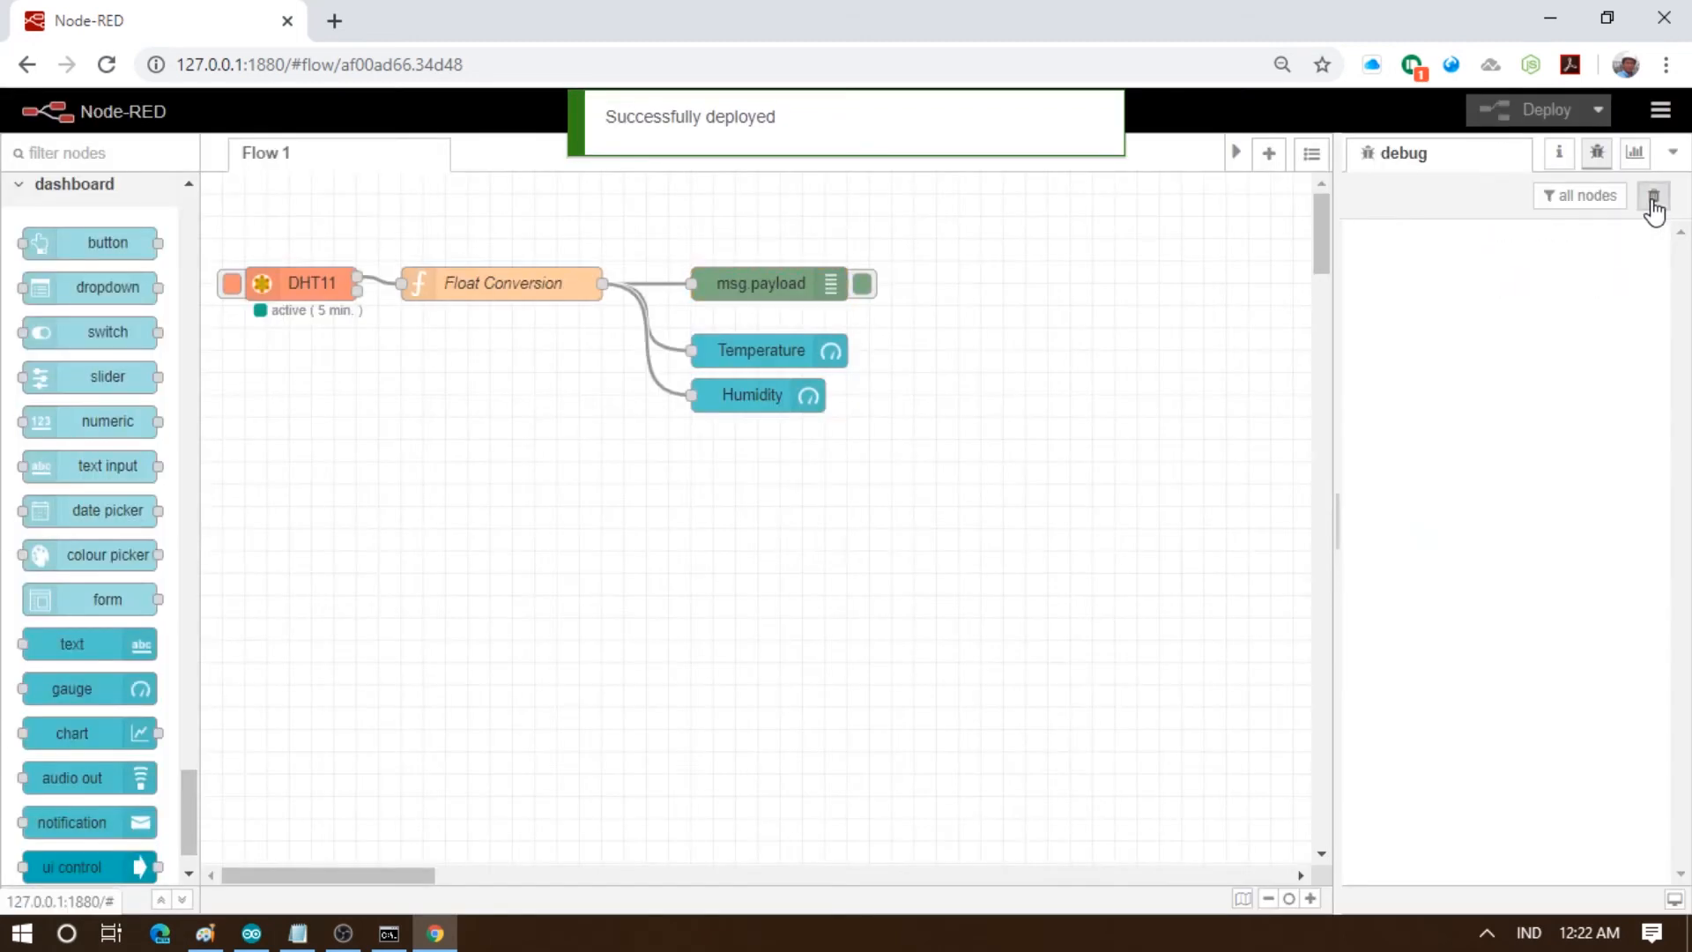
click(1636, 155)
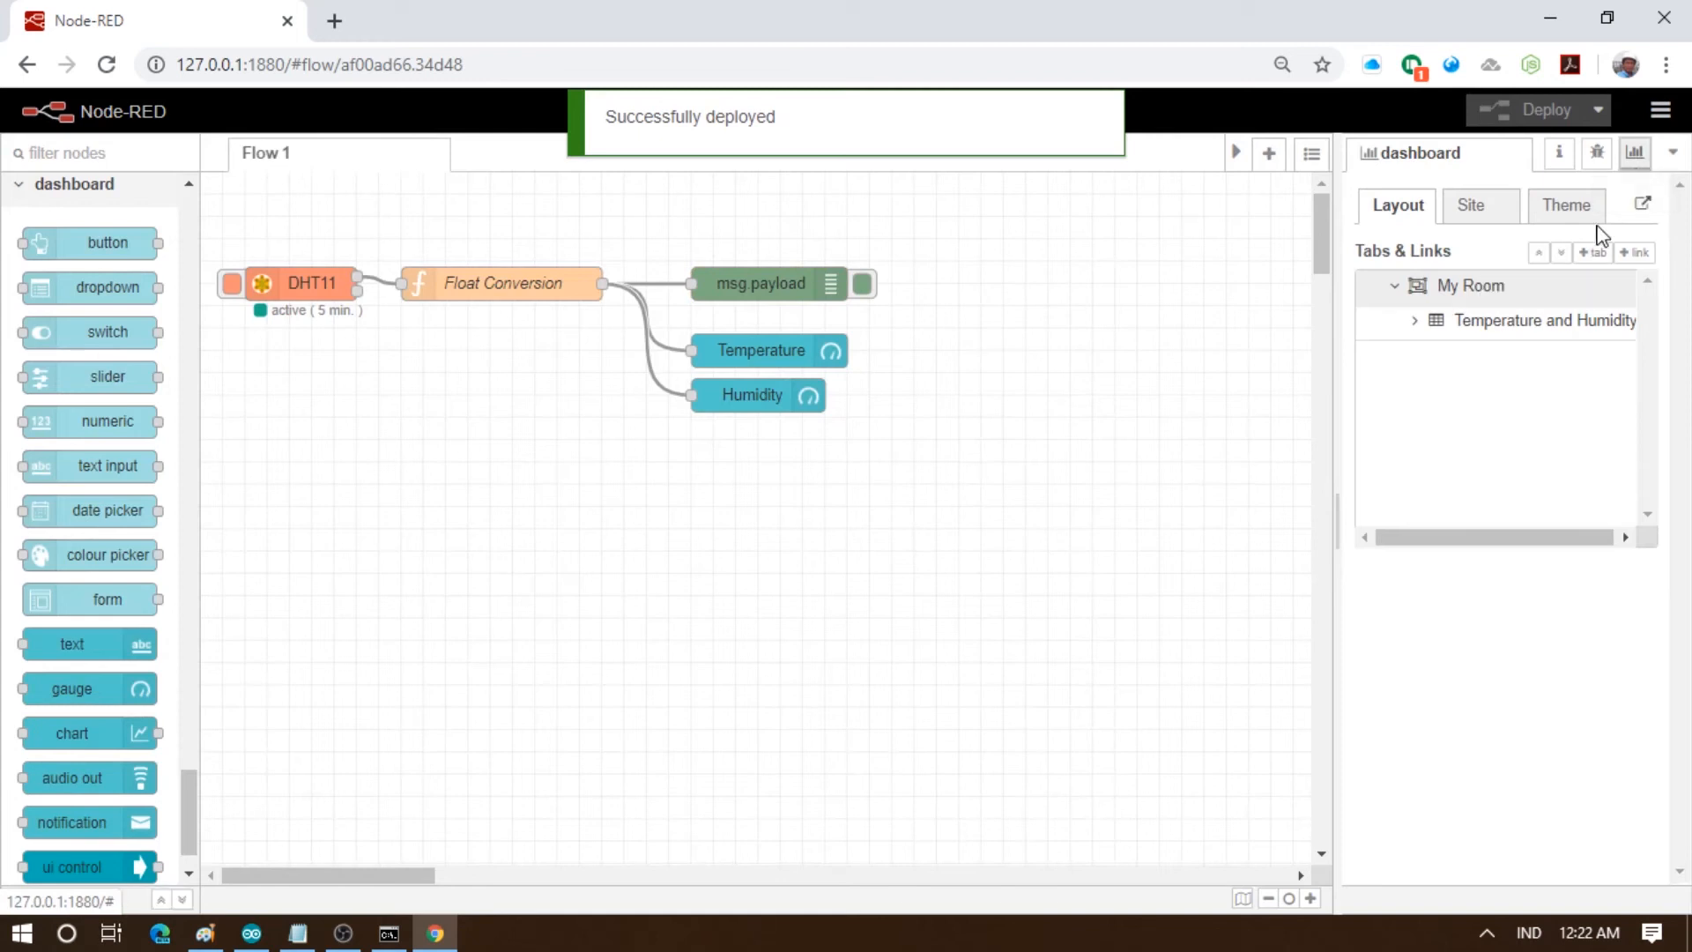
click(1644, 203)
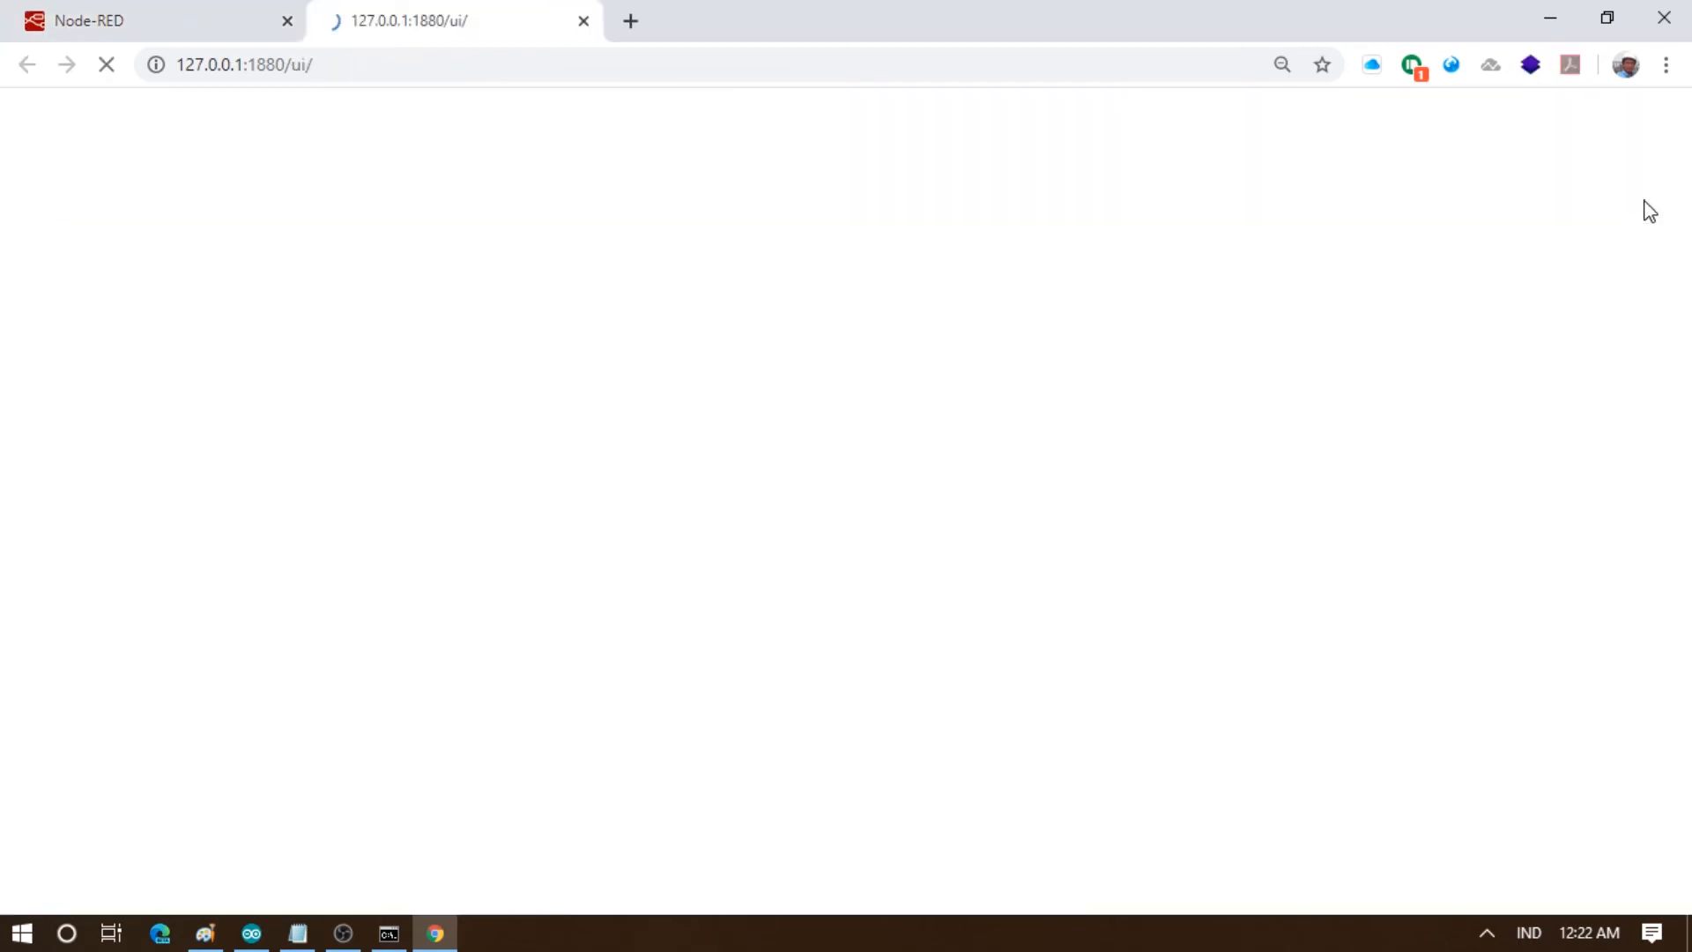
Trigger a DHT11 reading from the flow editor and check both gauges on the dashboard page
click(198, 19)
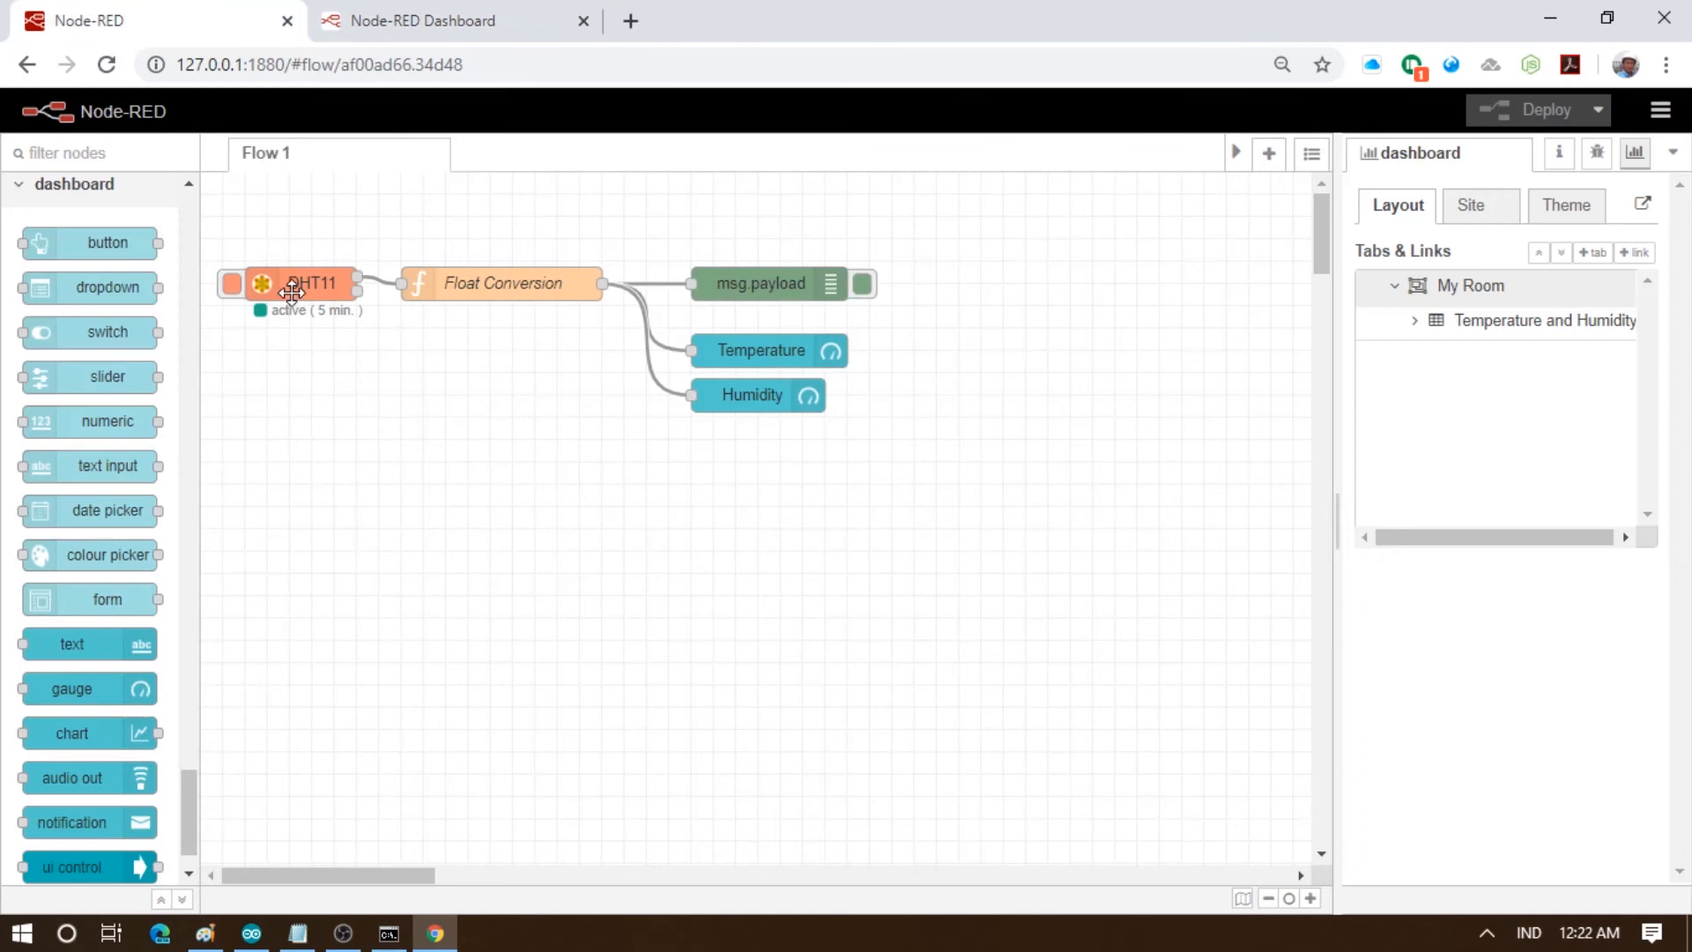
click(230, 284)
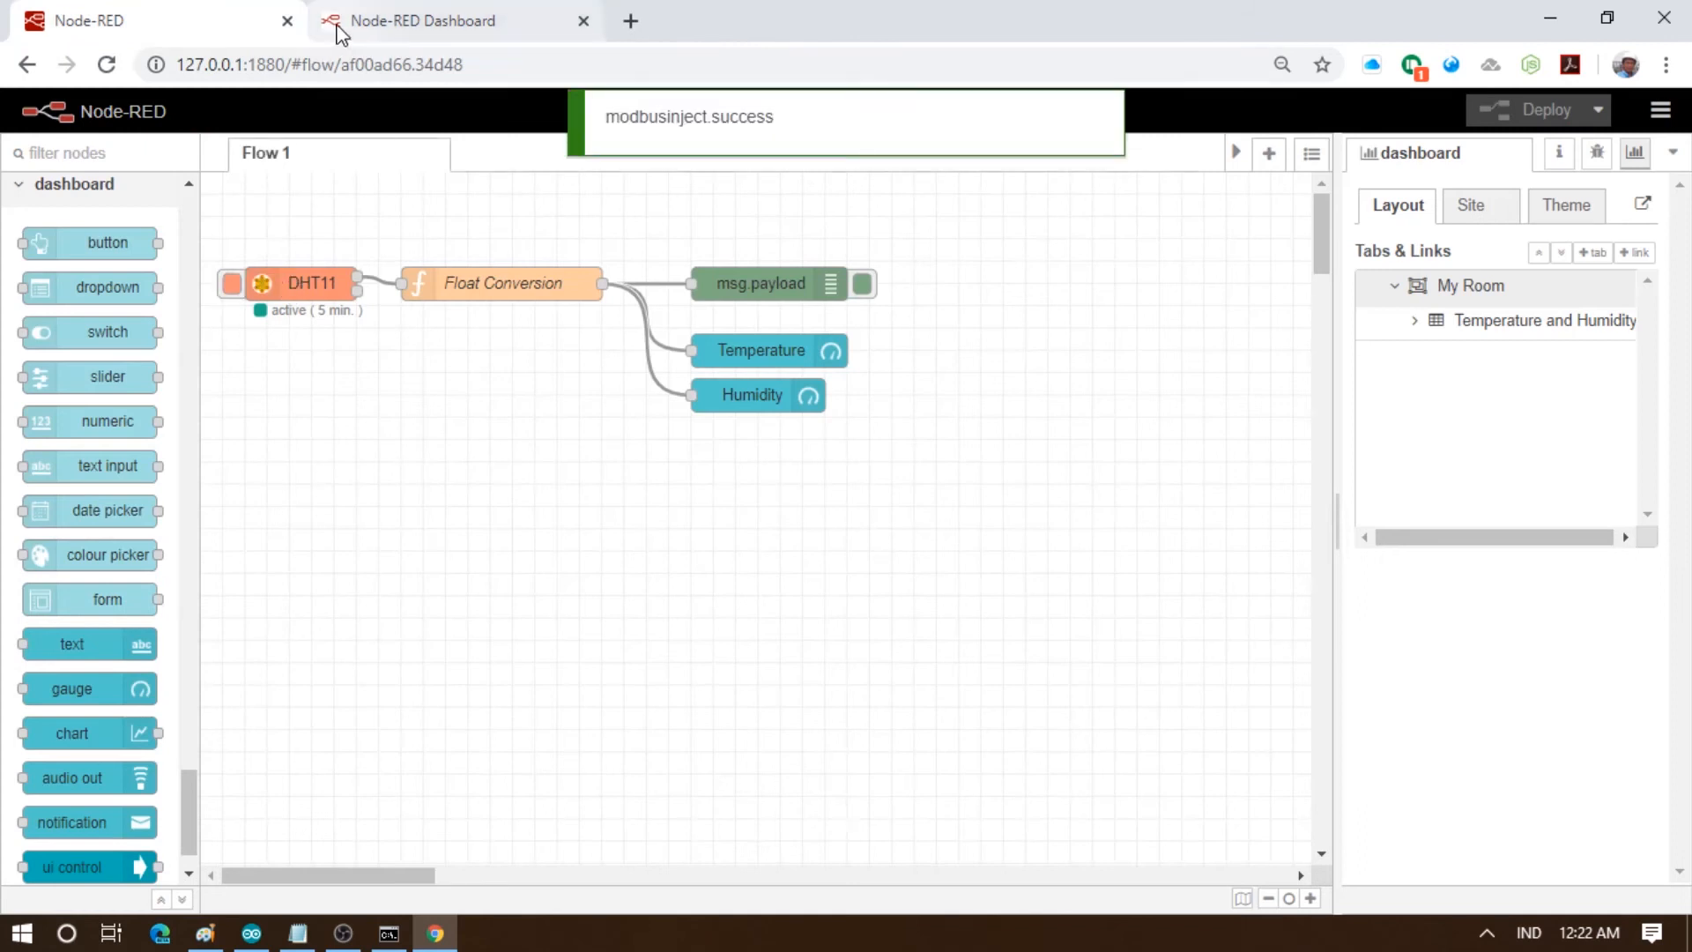
click(406, 20)
click(919, 652)
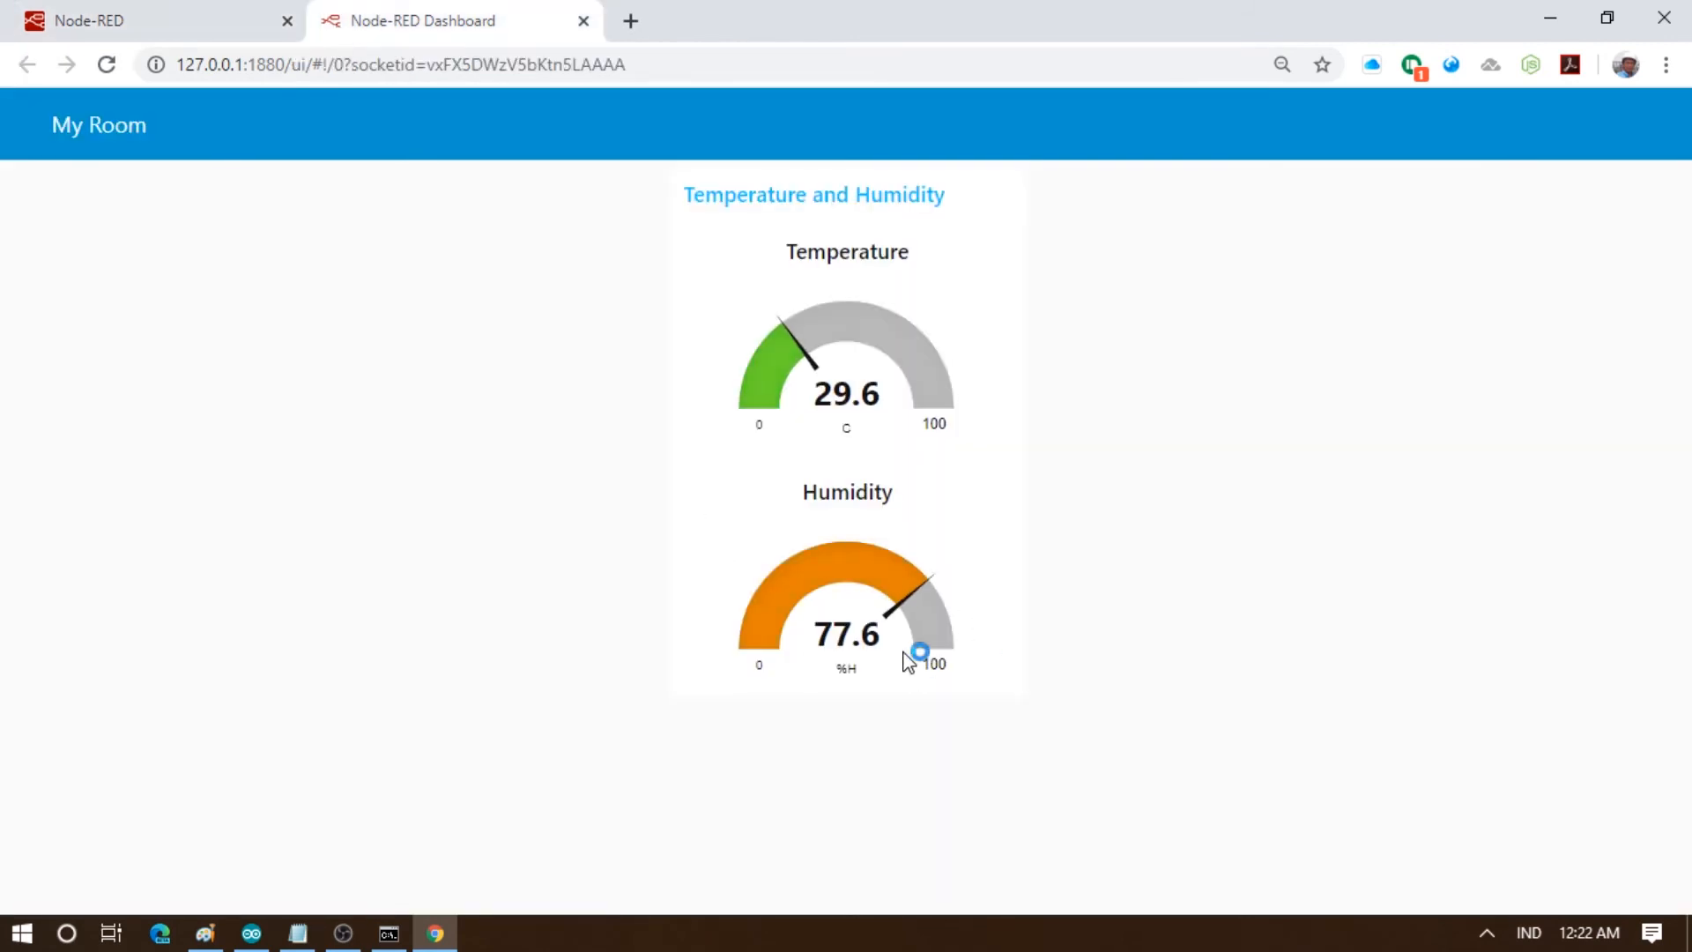
Change the DHT11 node's poll rate unit to second(s), keeping 5 as the rate, and redeploy the flow
click(294, 229)
click(176, 22)
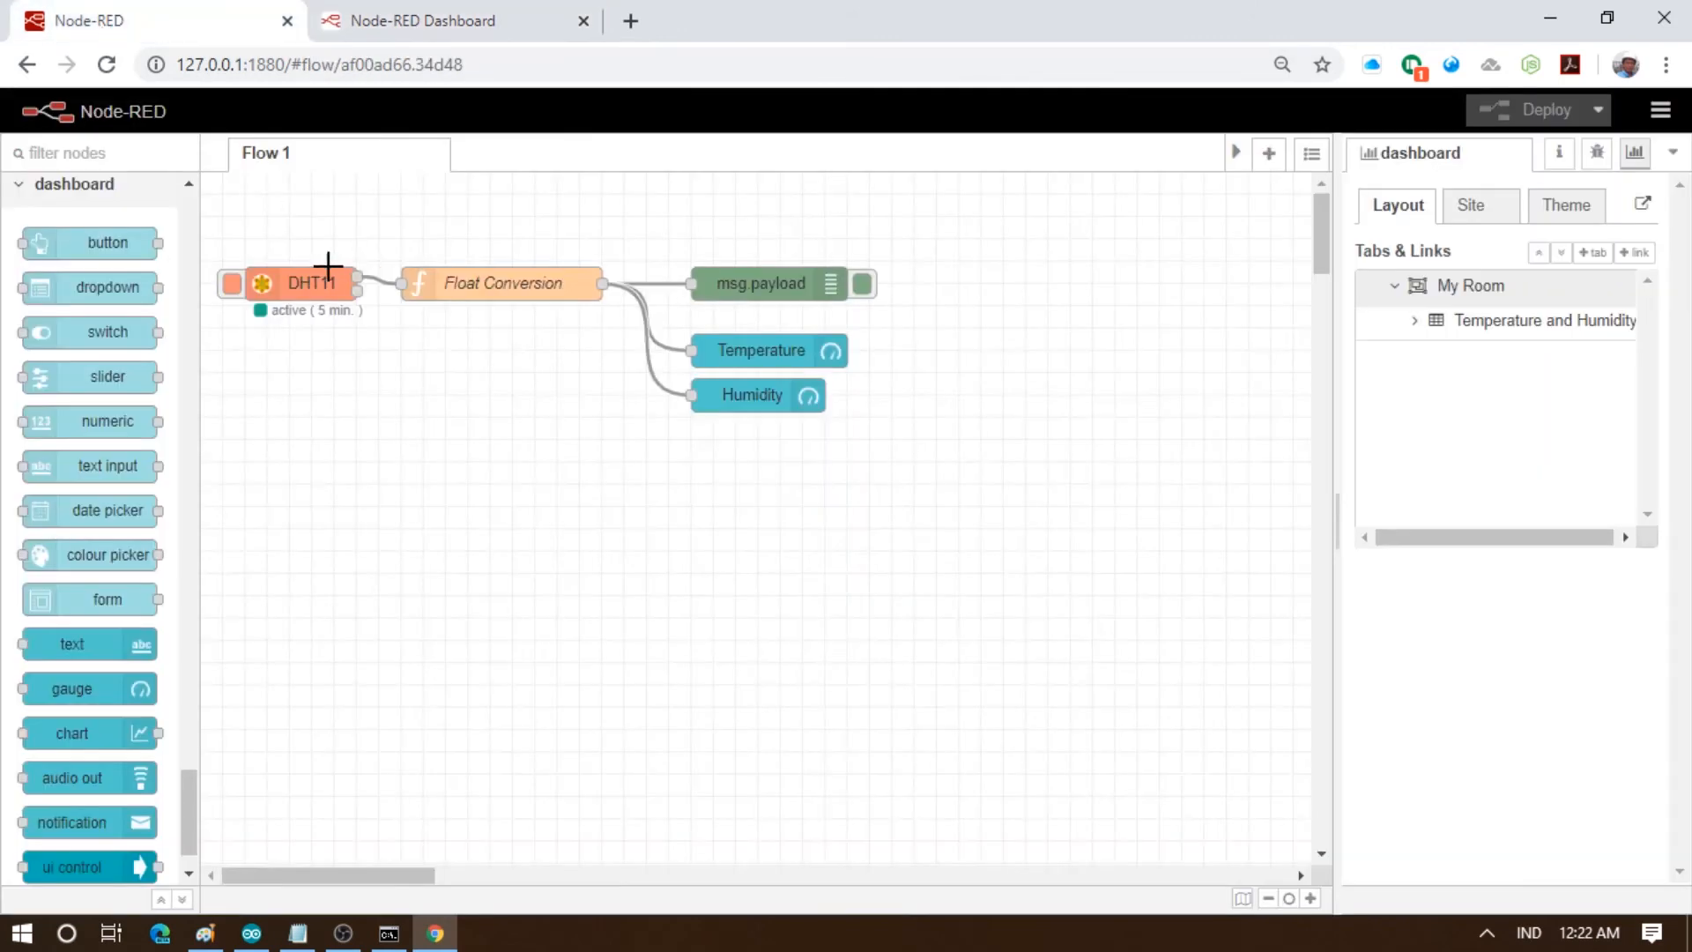
double_click(301, 299)
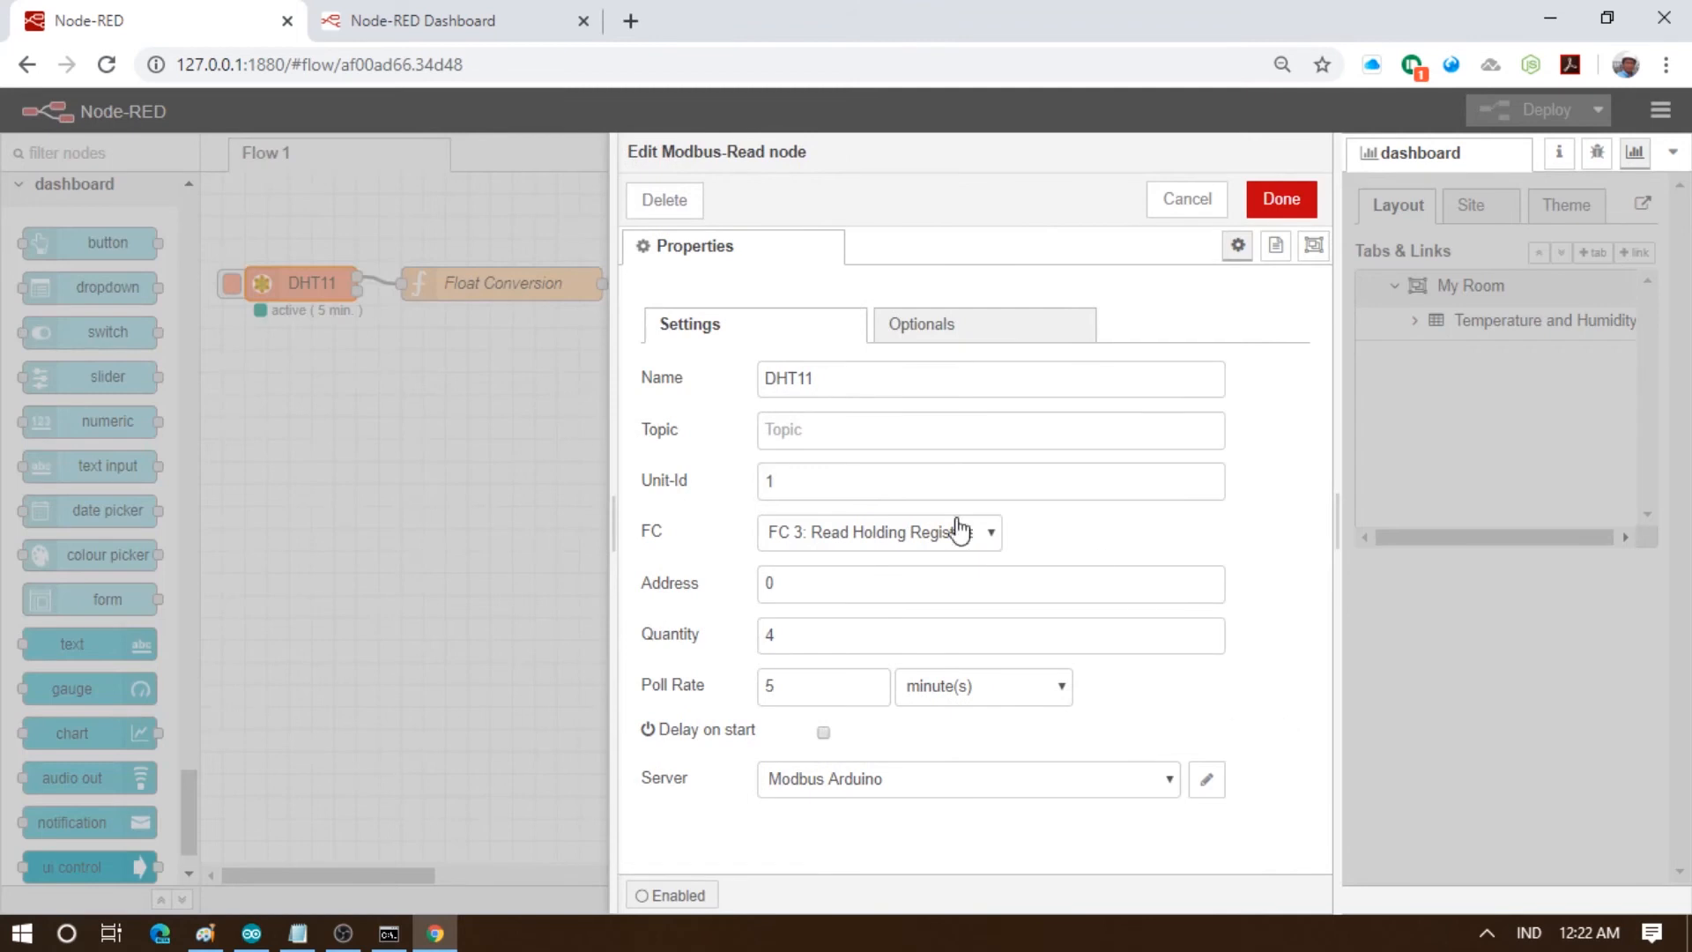
click(936, 697)
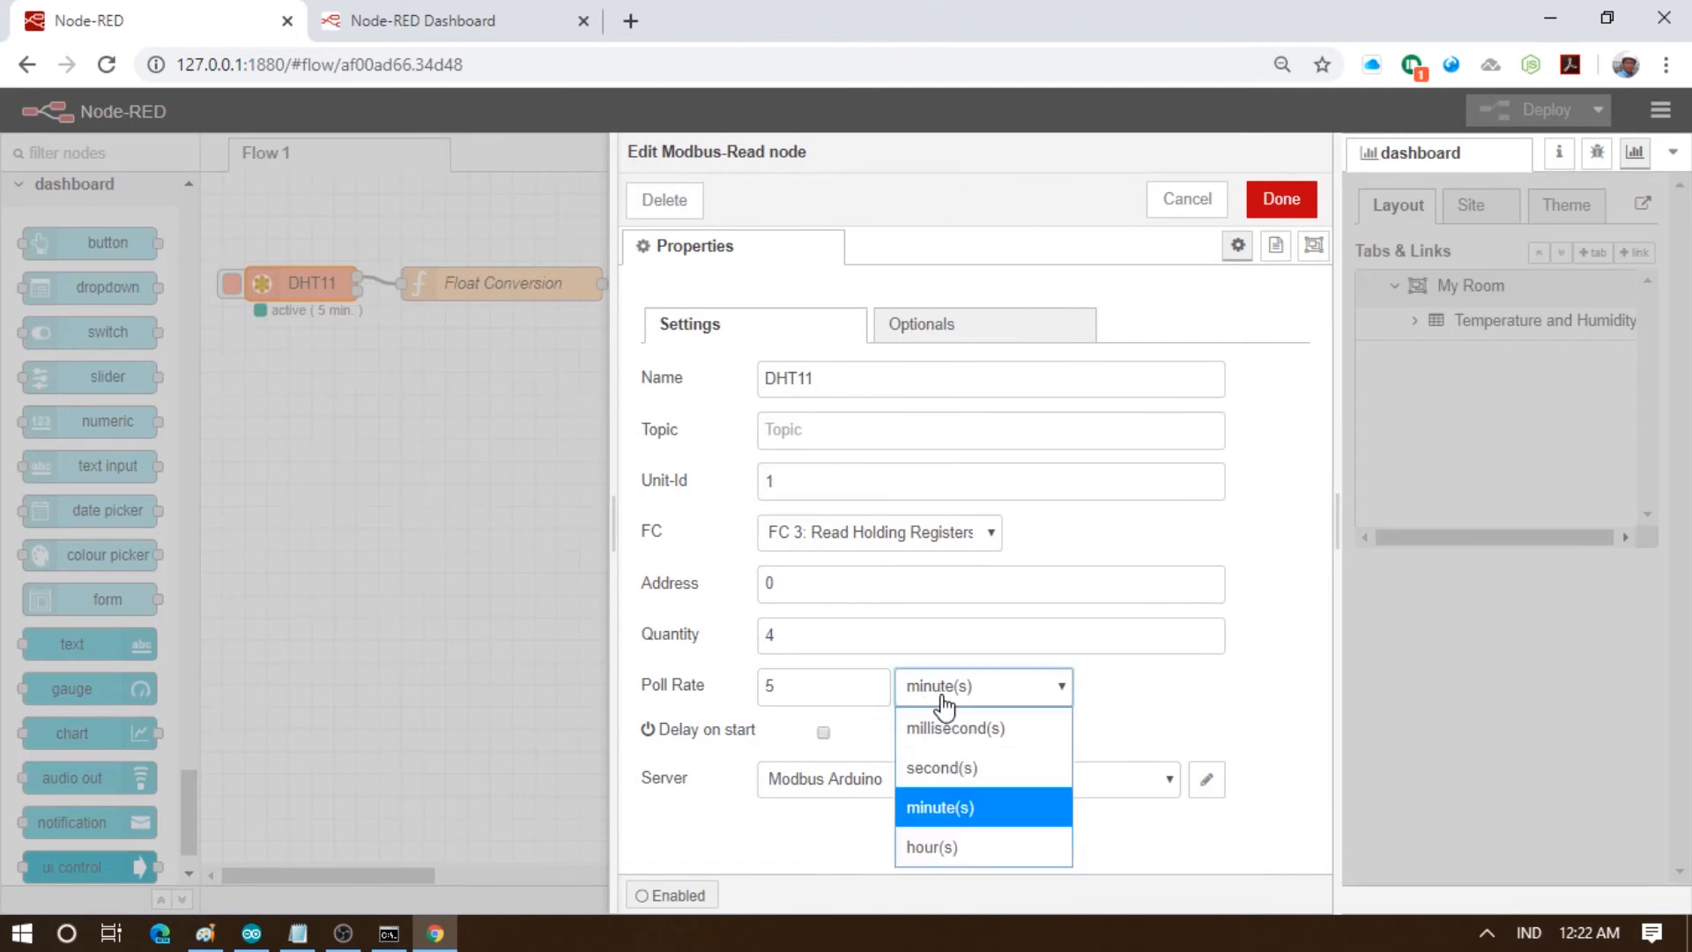
click(941, 769)
click(1269, 208)
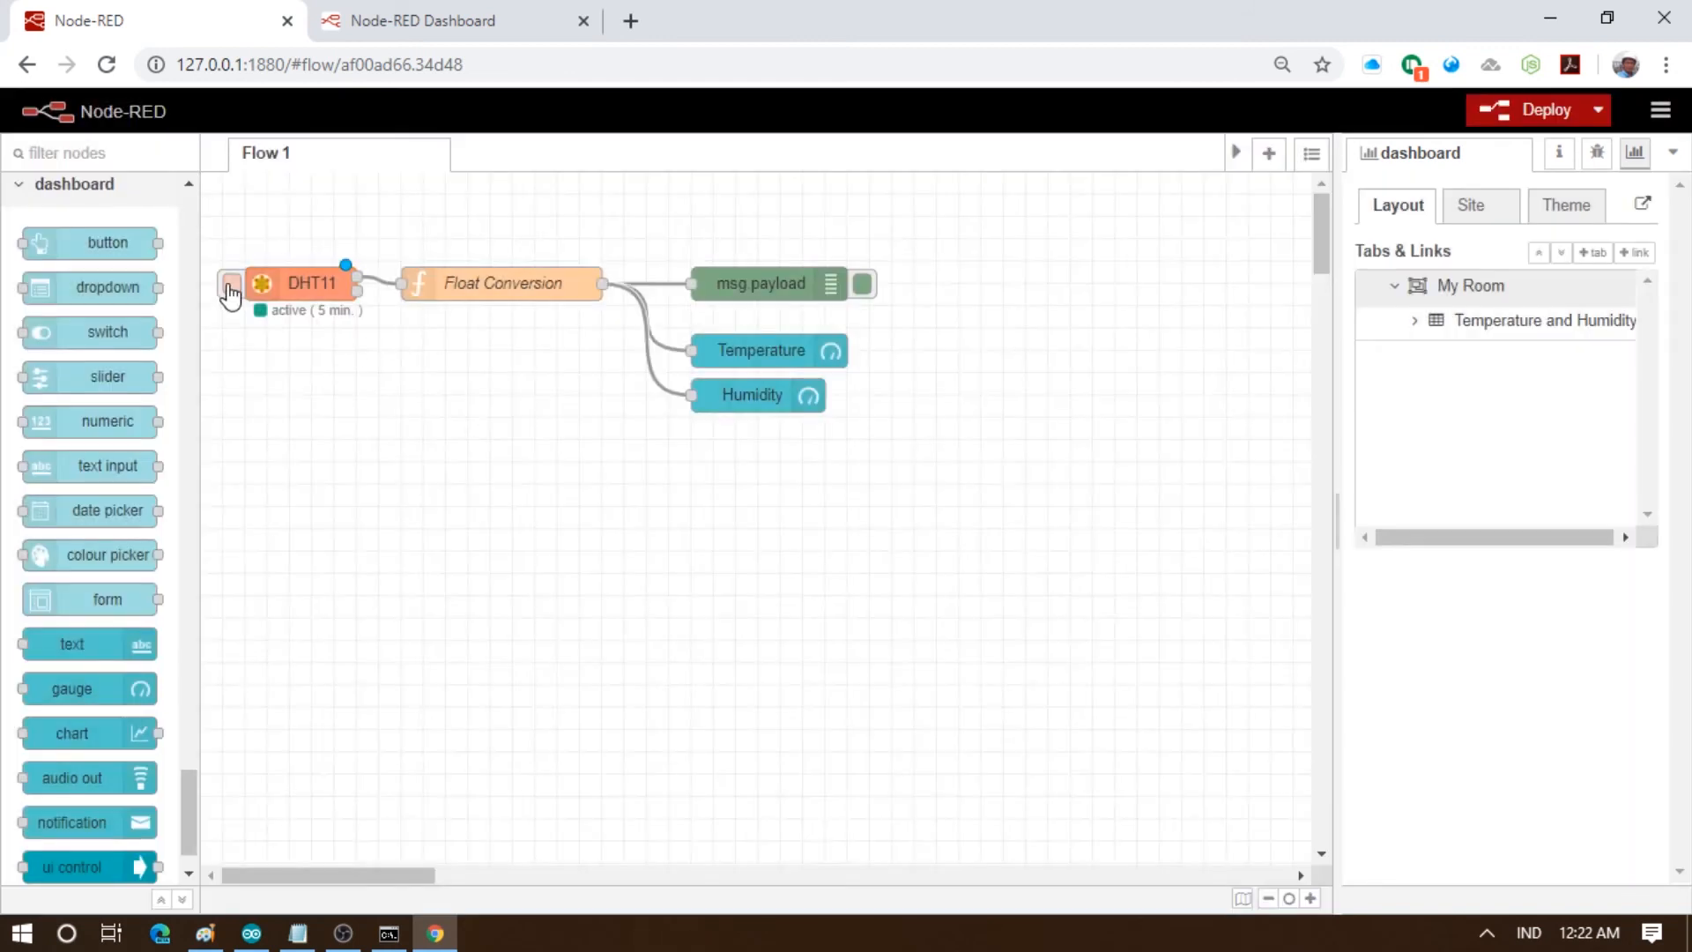
click(230, 284)
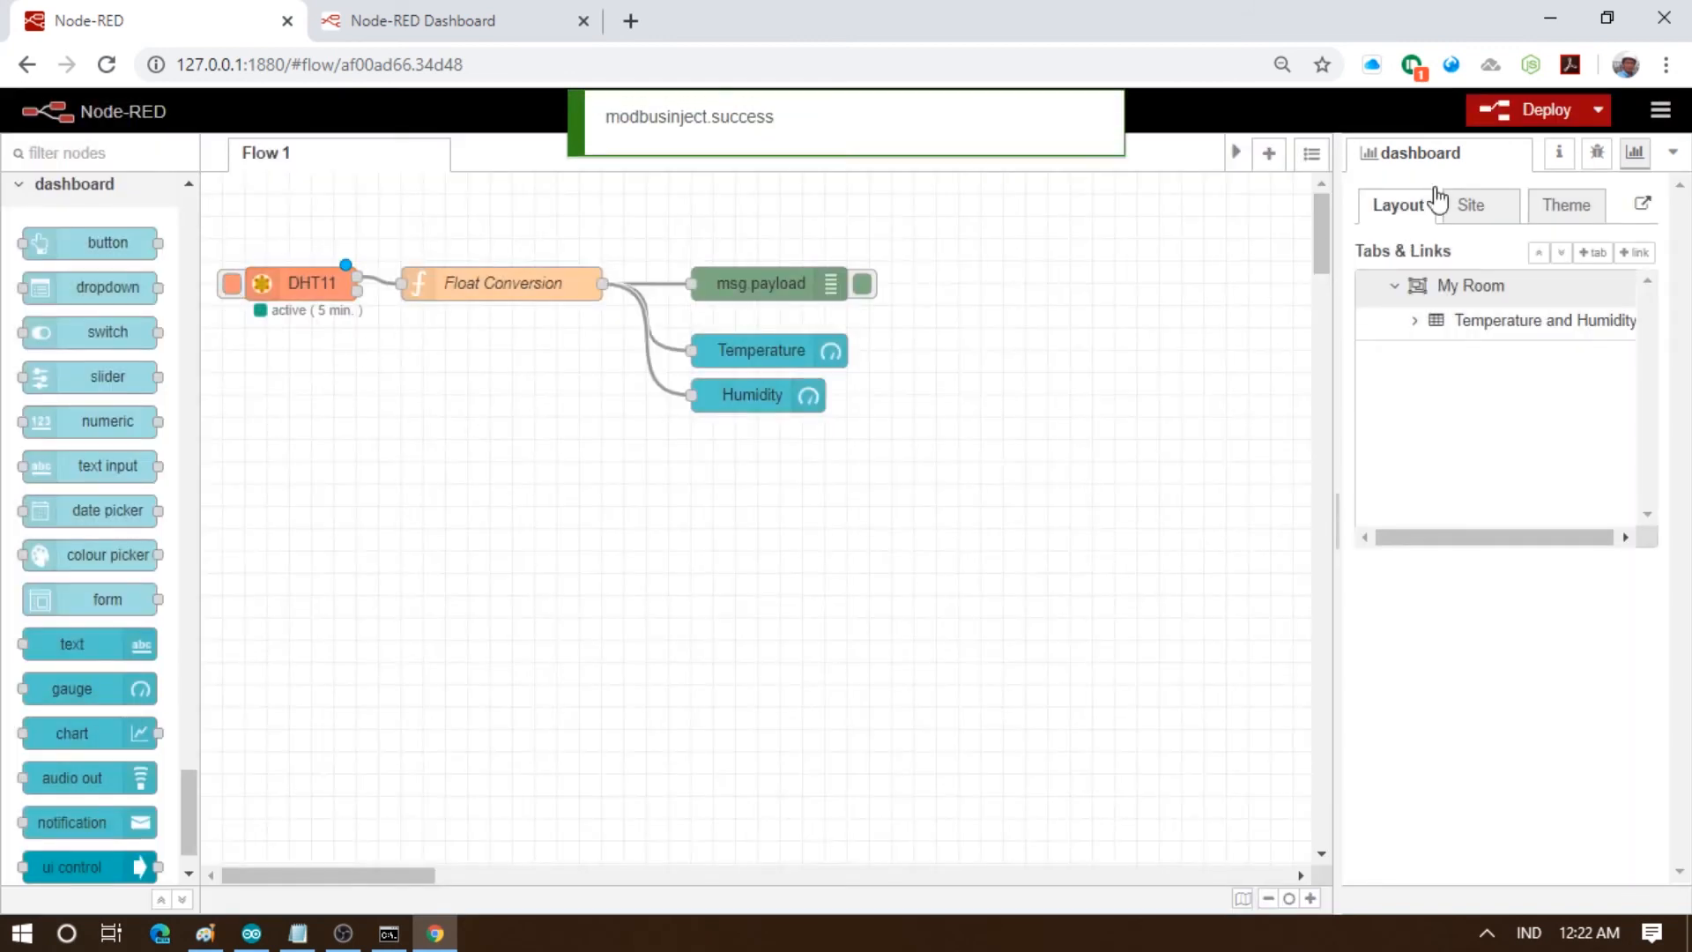
click(1538, 110)
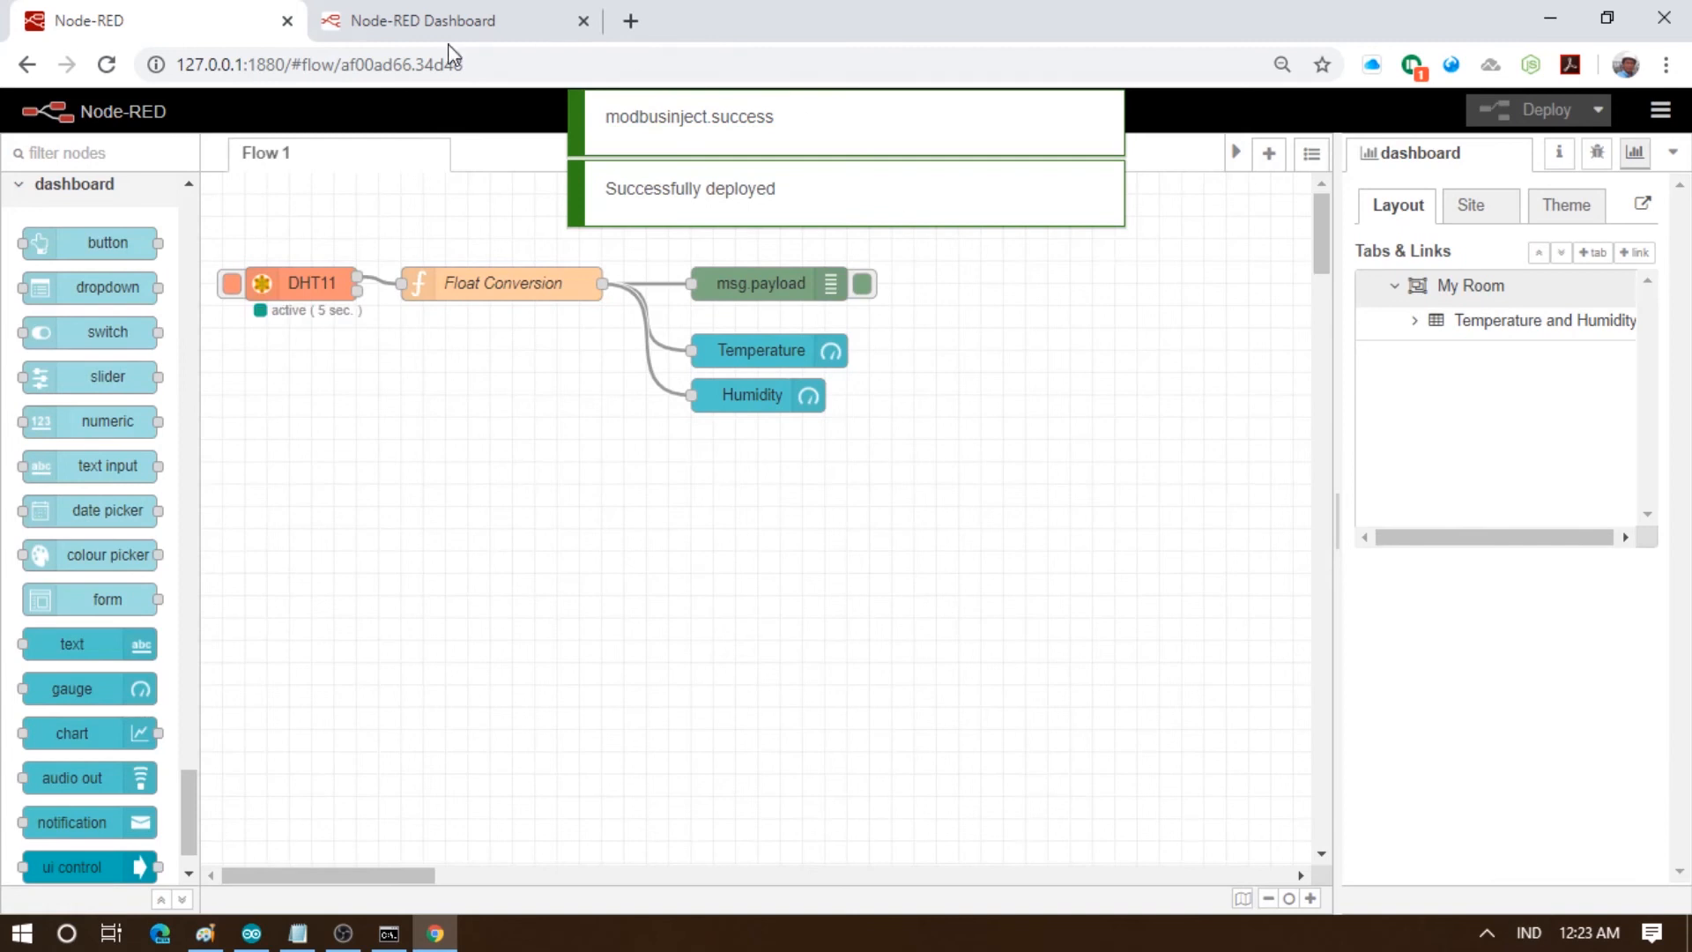
Detach the dashboard into its own narrow window, minimise the flow editor window and place the dashboard over the right side of the Arduino sketch
click(436, 19)
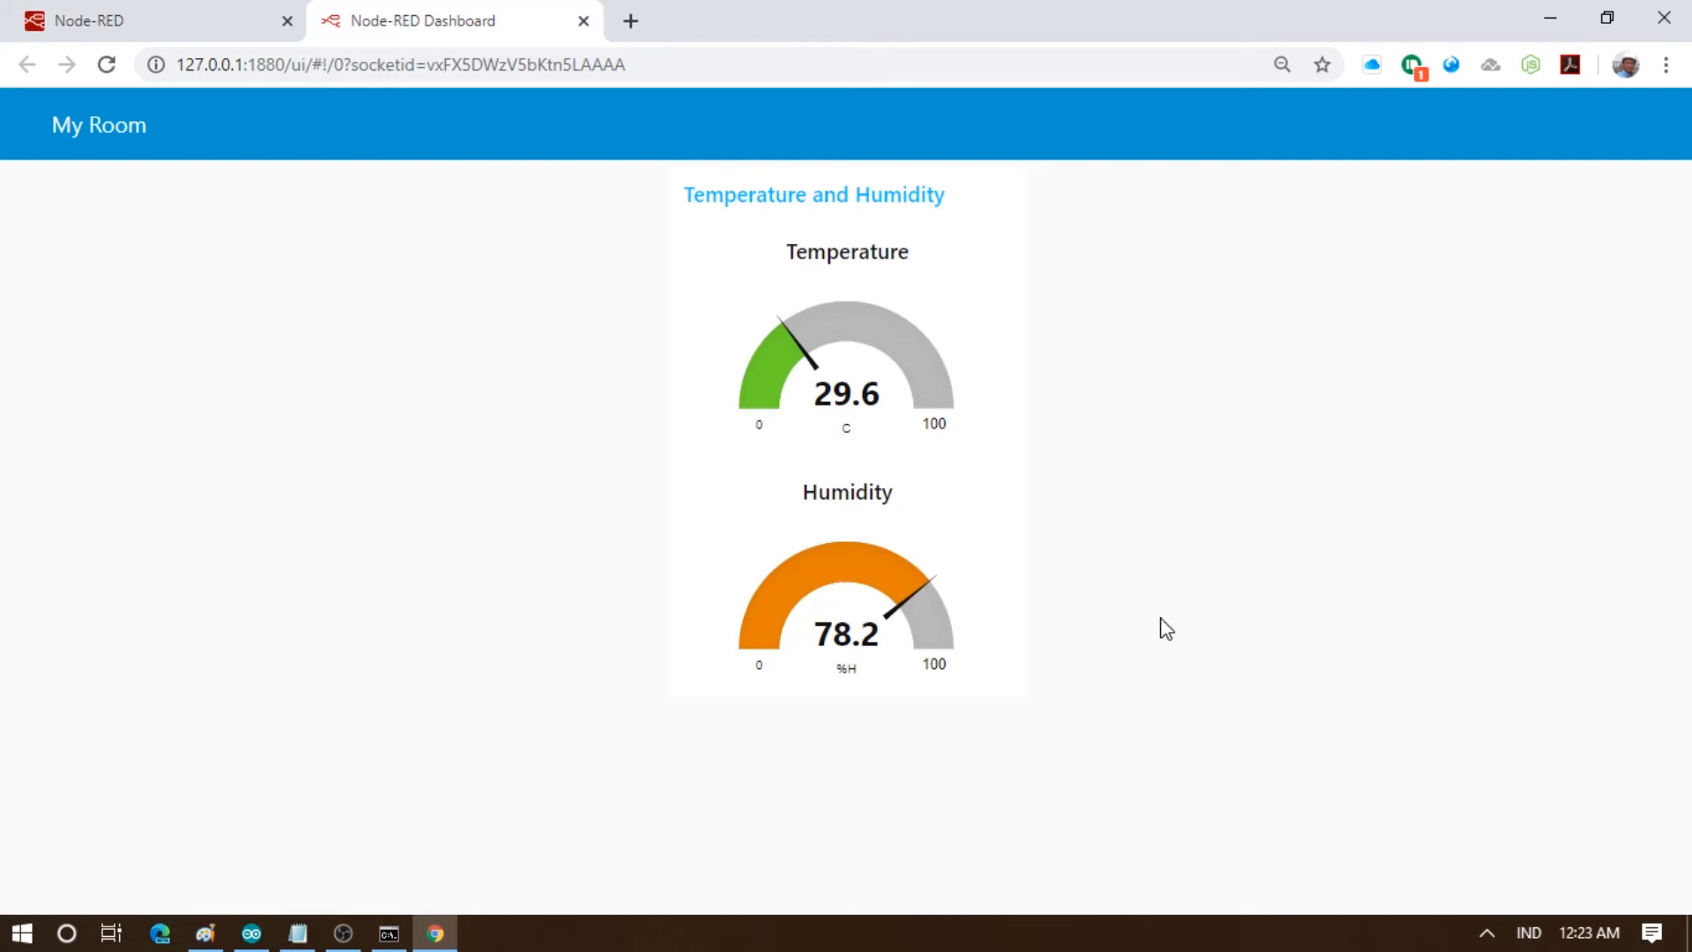
drag(393, 23, 527, 155)
drag(1443, 14, 1212, 78)
drag(1486, 176, 653, 273)
drag(530, 81, 817, 76)
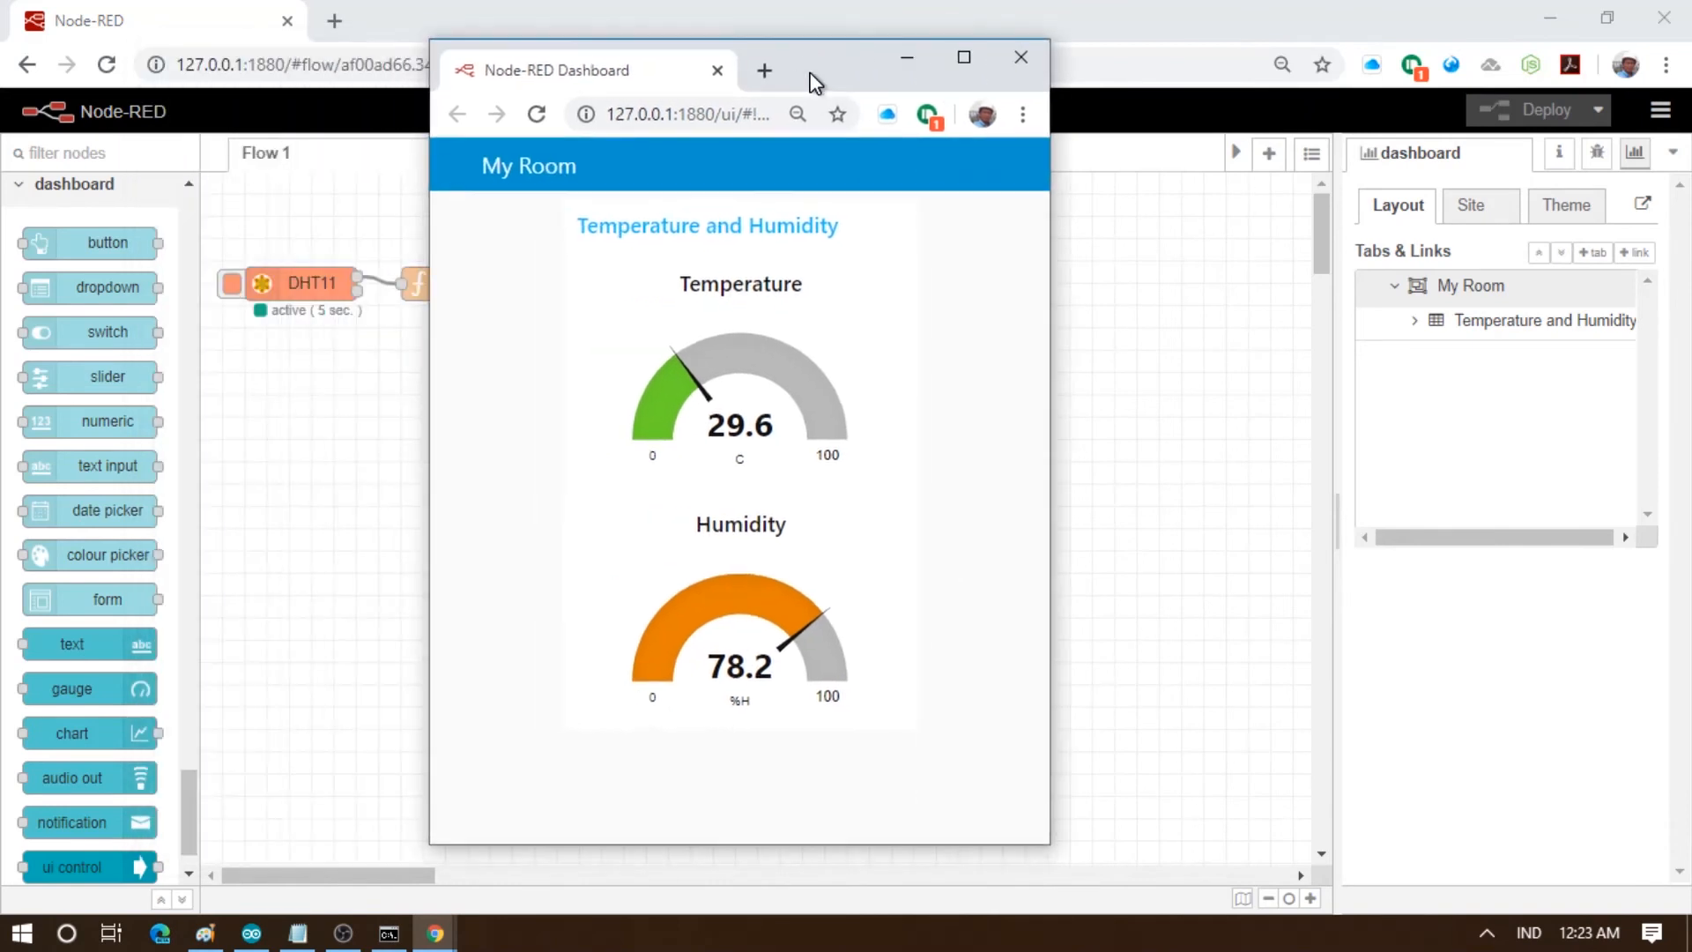
click(1548, 15)
drag(811, 70, 1318, 51)
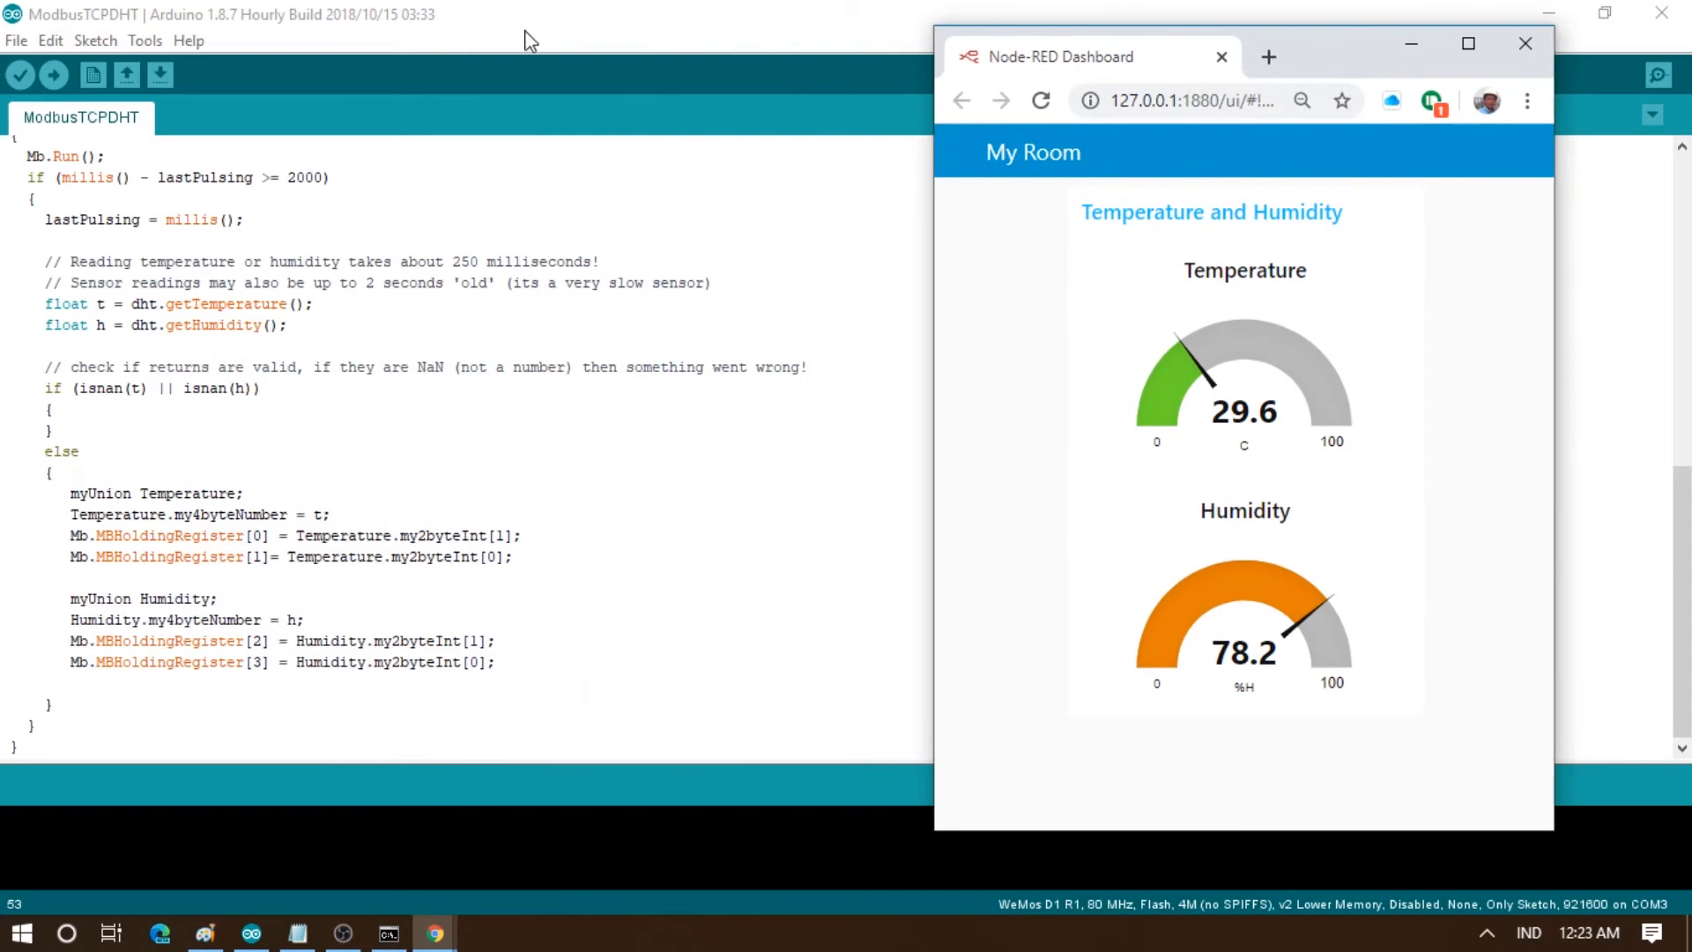
Switch to the Arduino IDE, review the ModbusTCPDHT sketch's IP settings and holding register code, and bring back the dashboard window
click(617, 44)
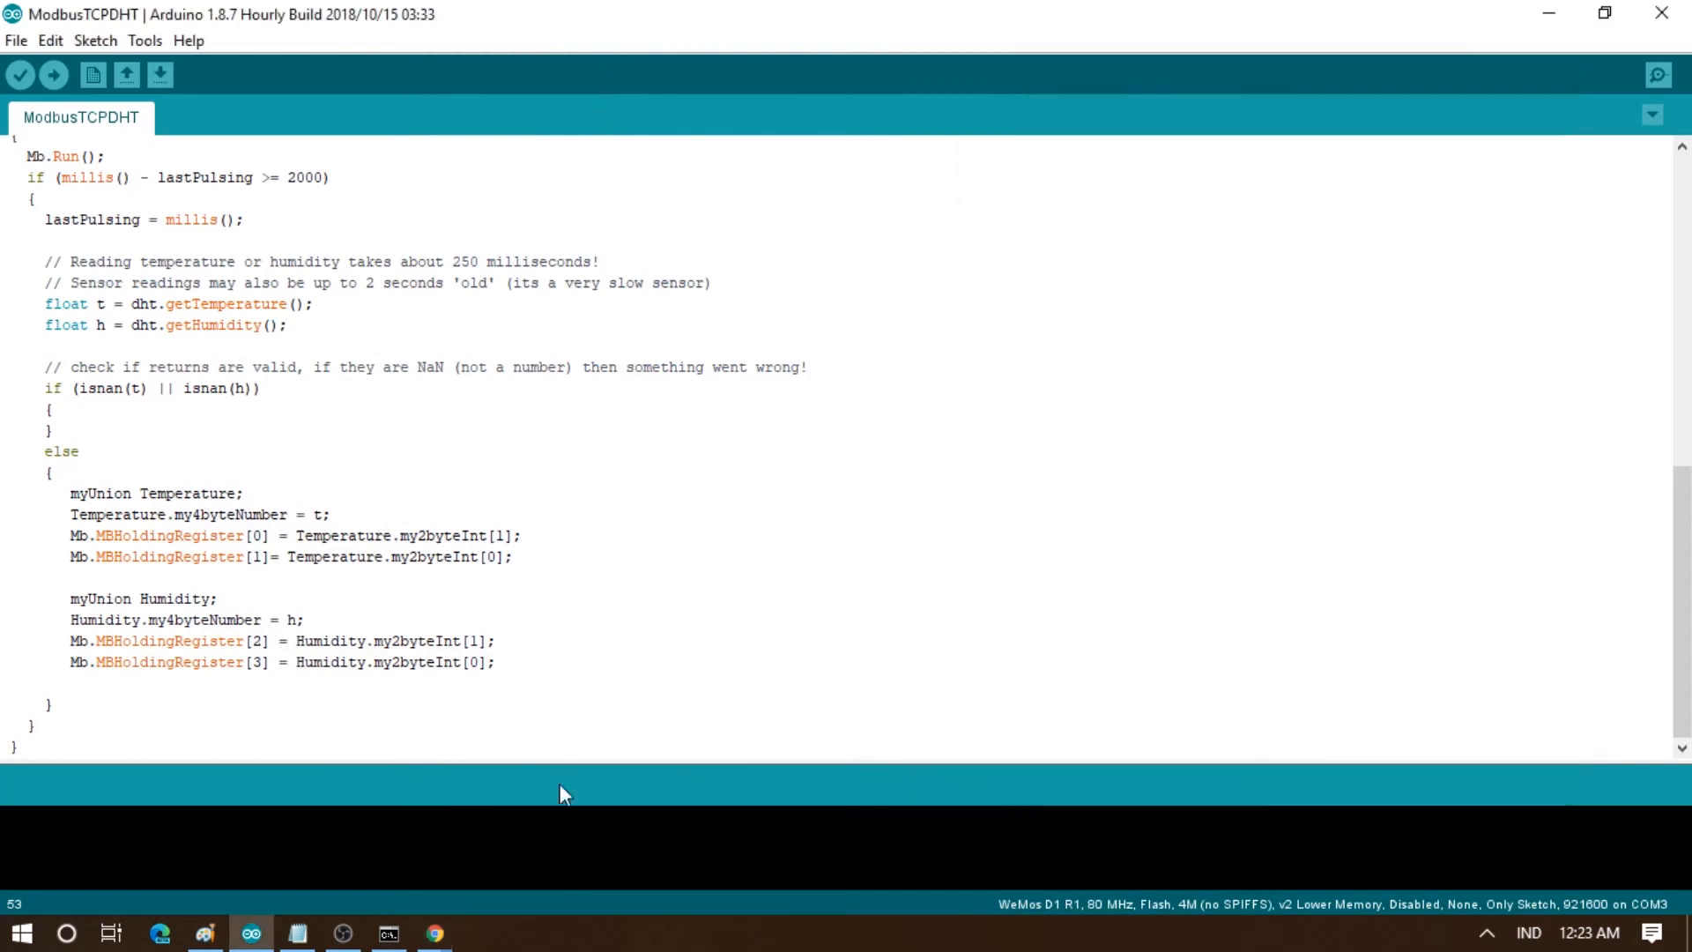
scroll(274, 329, up, 15)
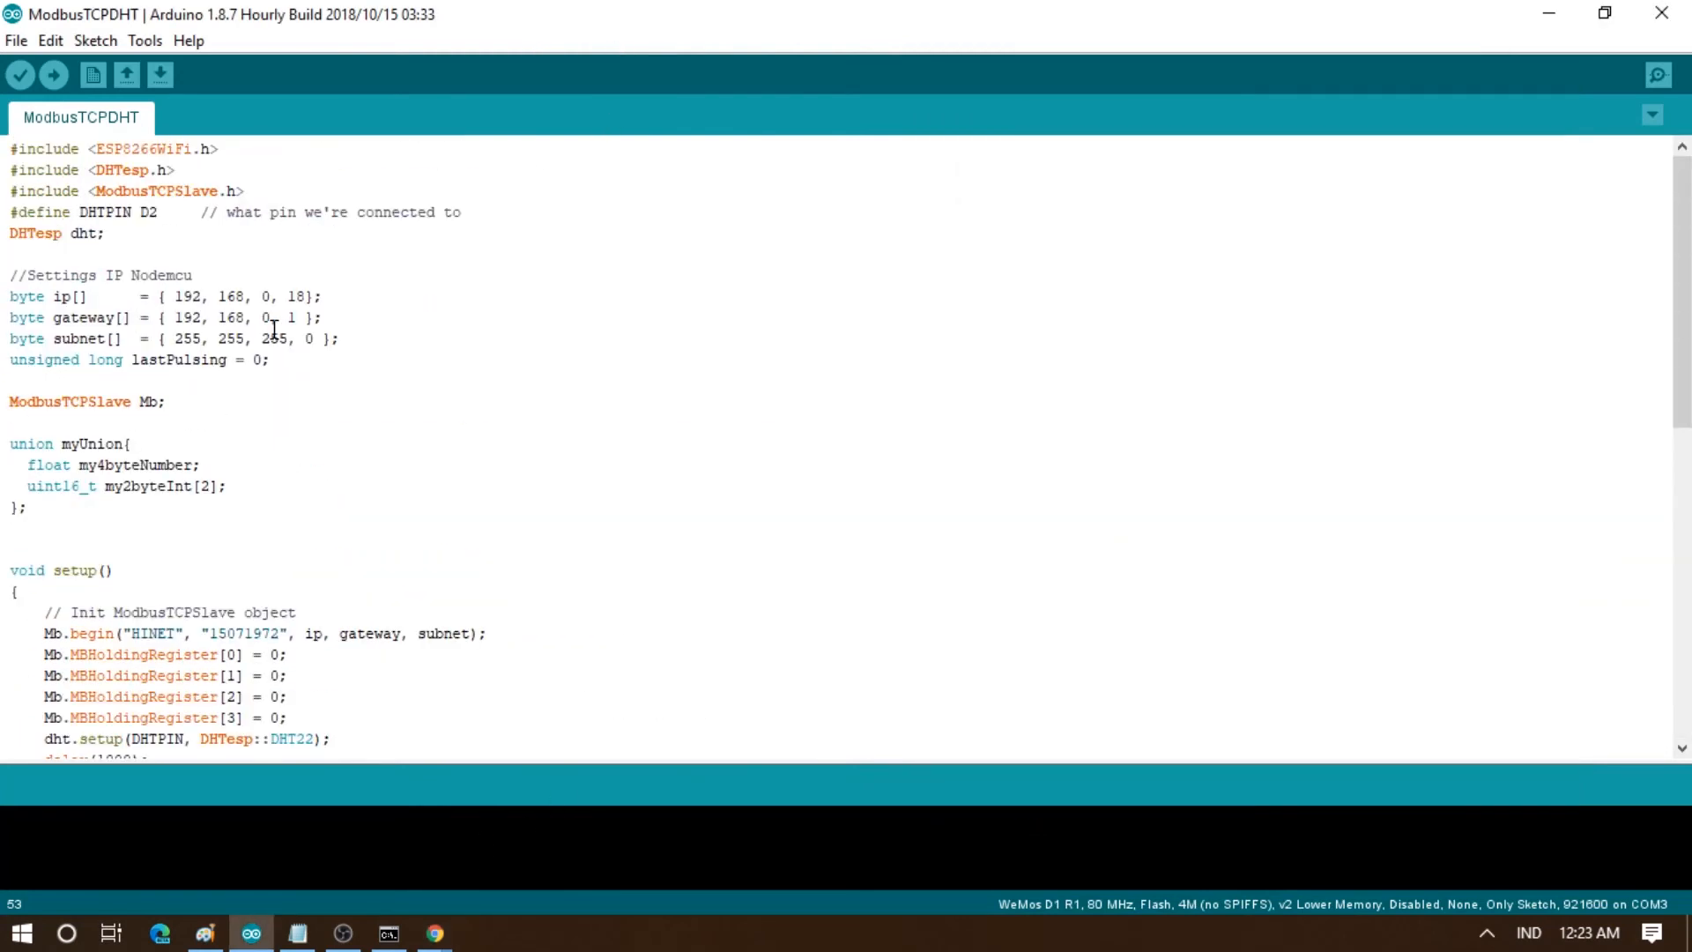
scroll(274, 329, down, 11)
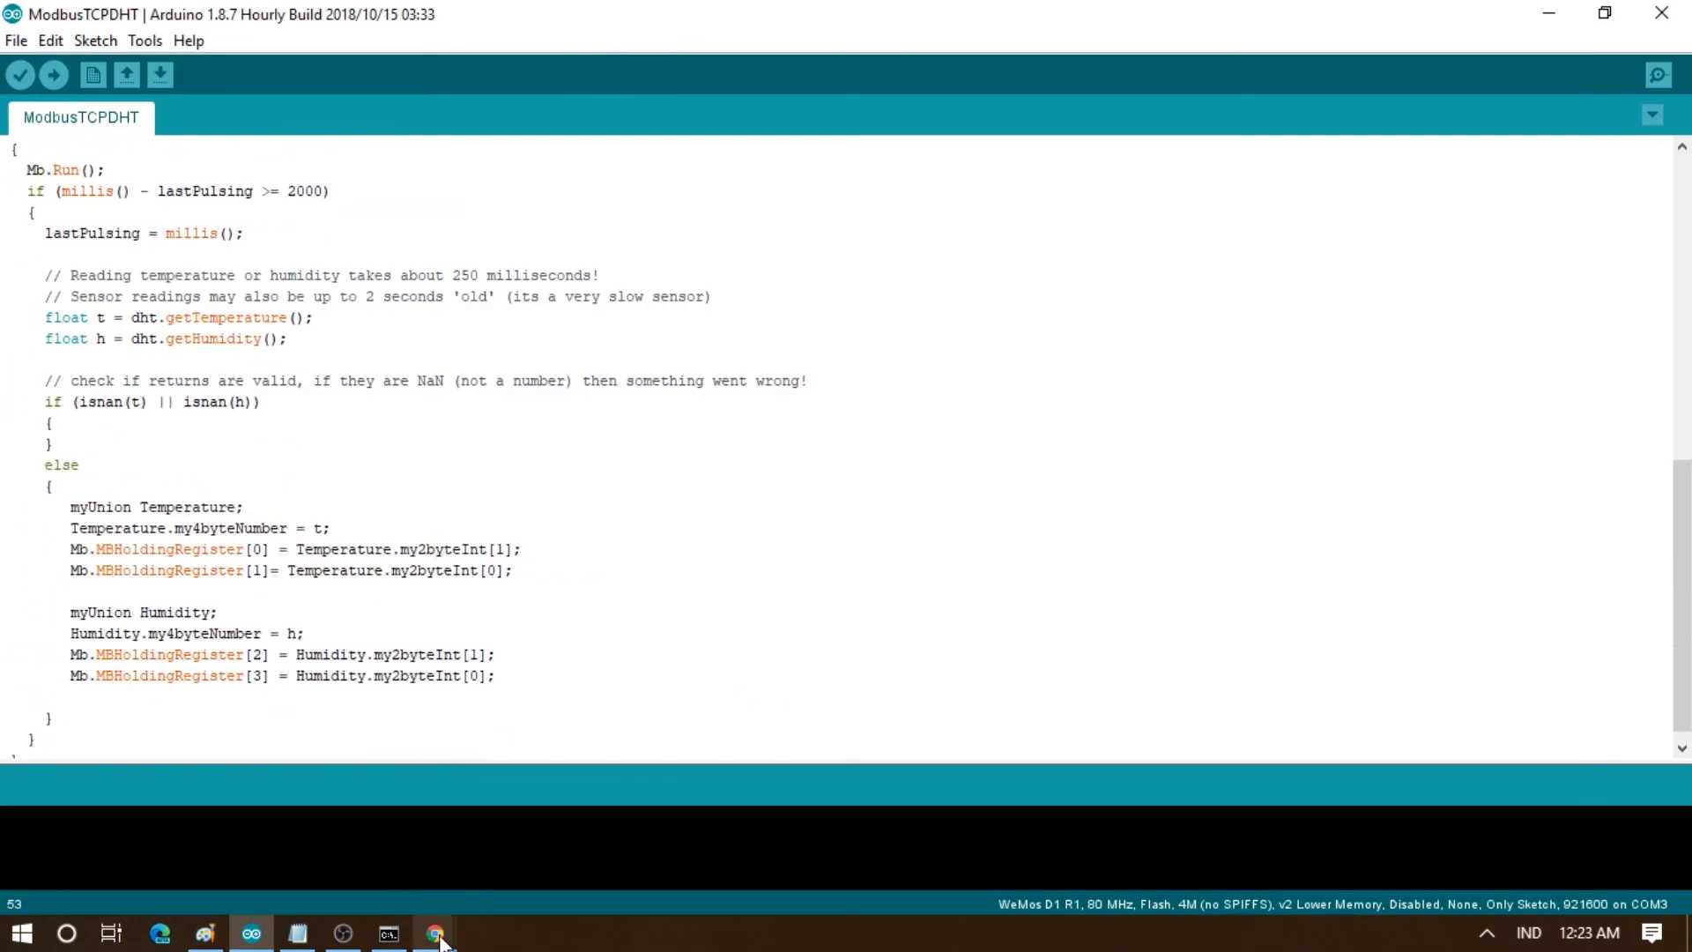
click(573, 820)
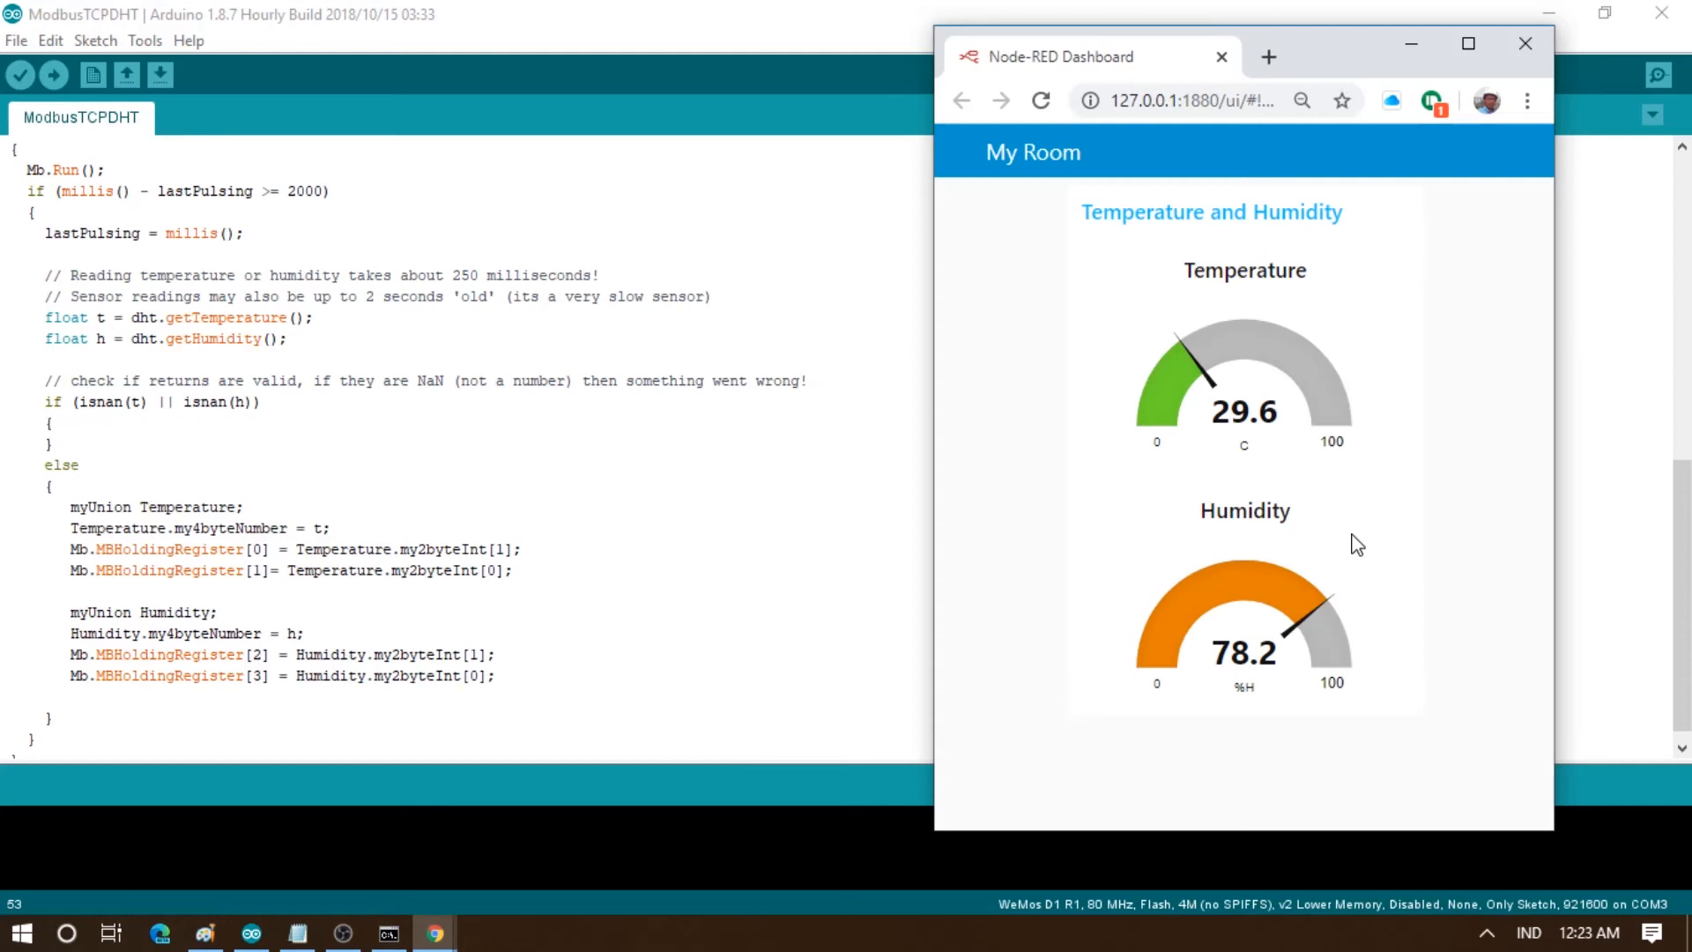
Open the DHT11 node's Modbus Arduino server settings in the flow editor and compare the host address with the ModbusTCPDHT sketch's IP settings
mouse_move(436, 934)
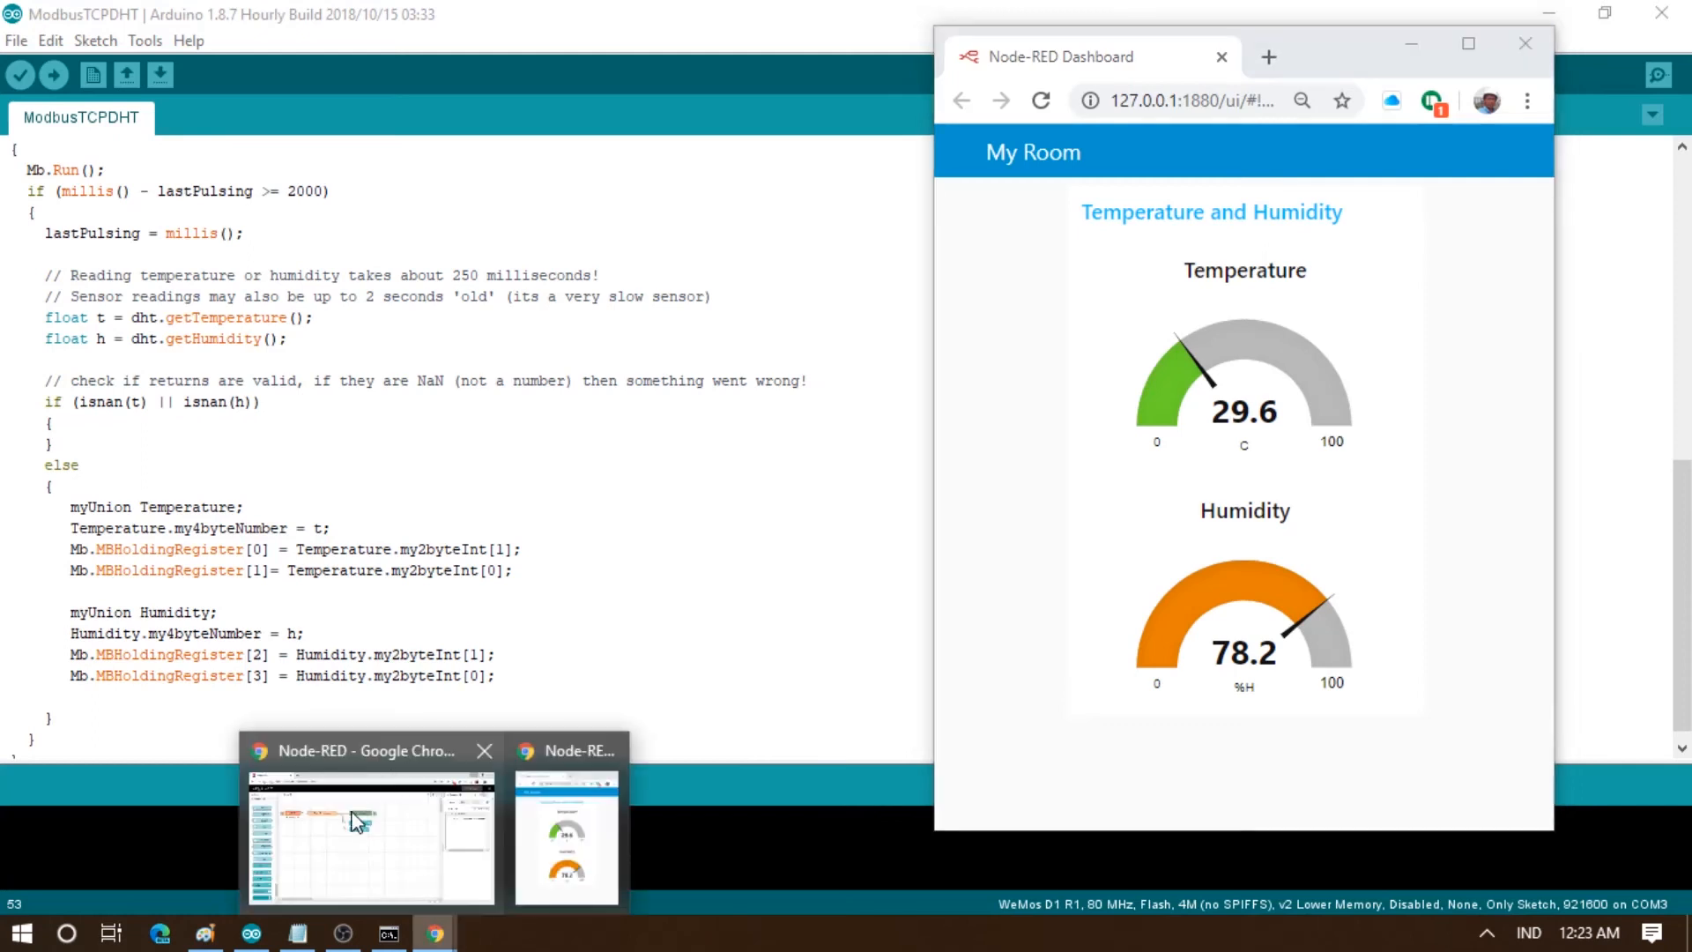
click(357, 820)
double_click(284, 286)
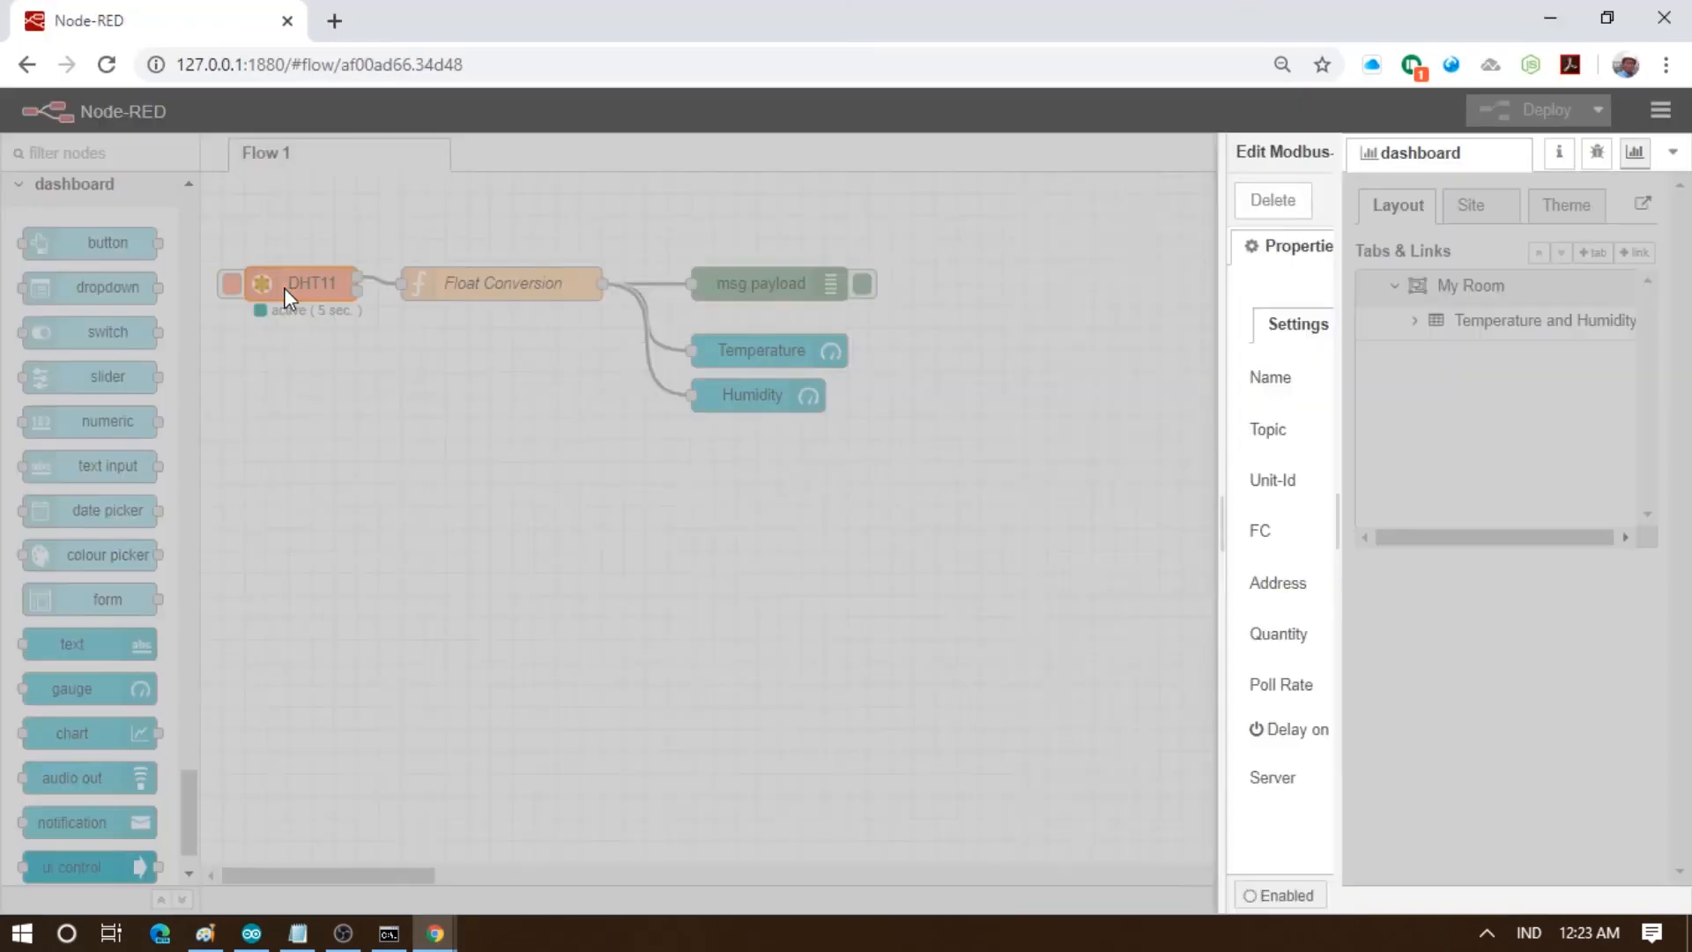
click(1207, 781)
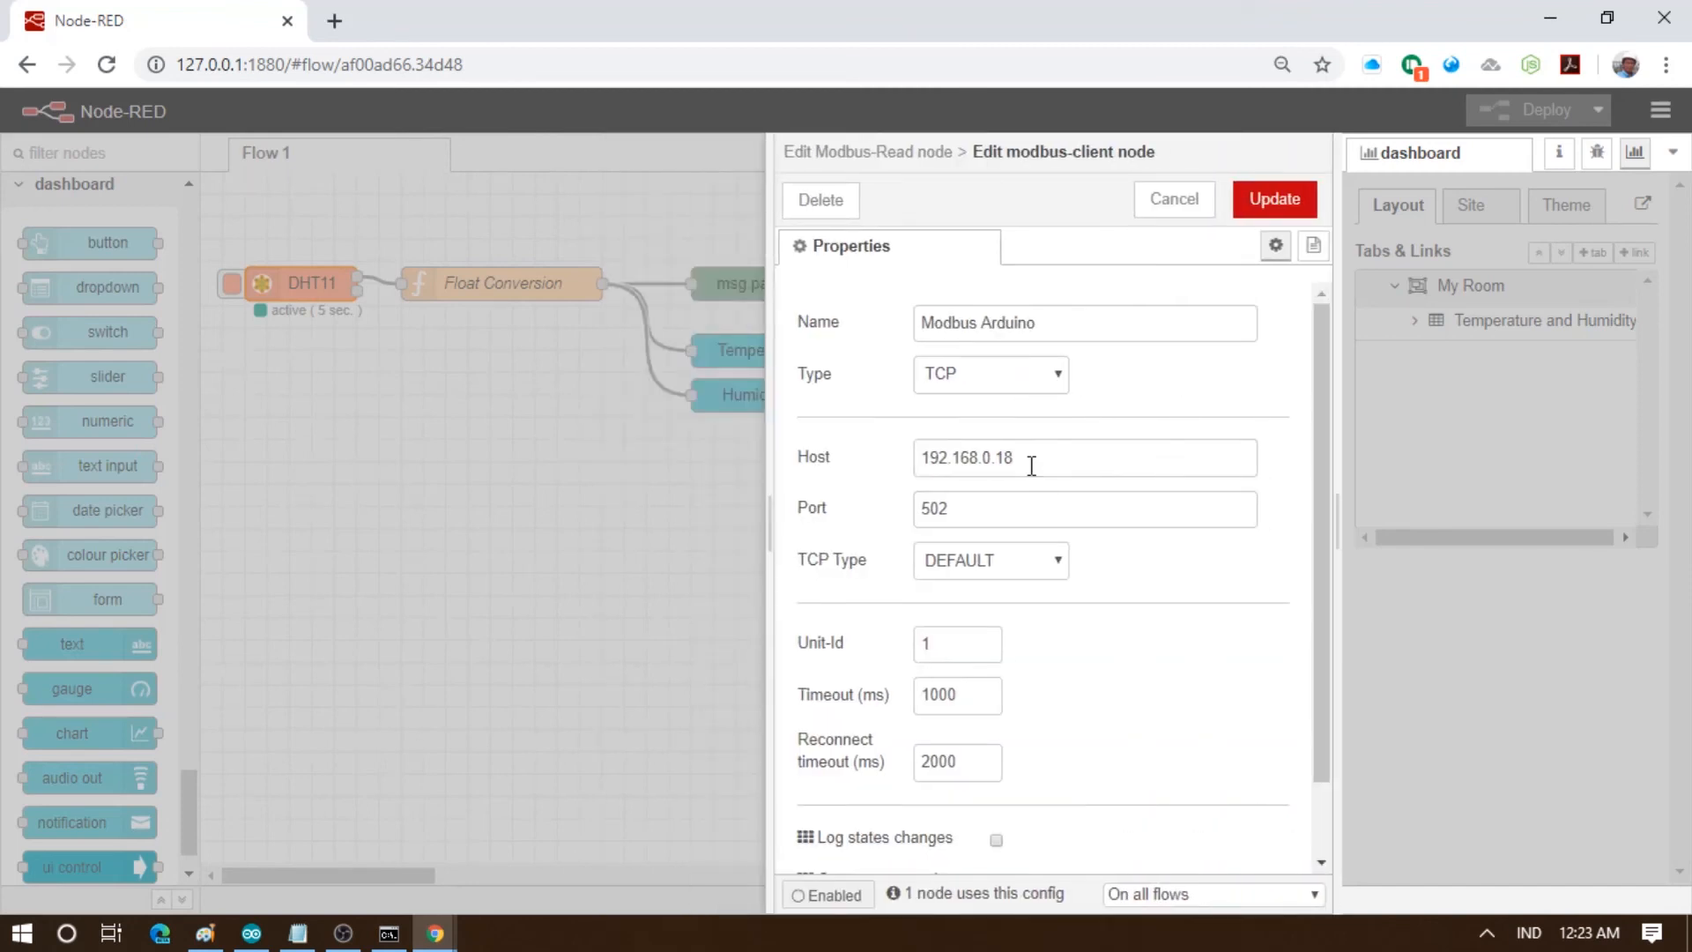
click(251, 934)
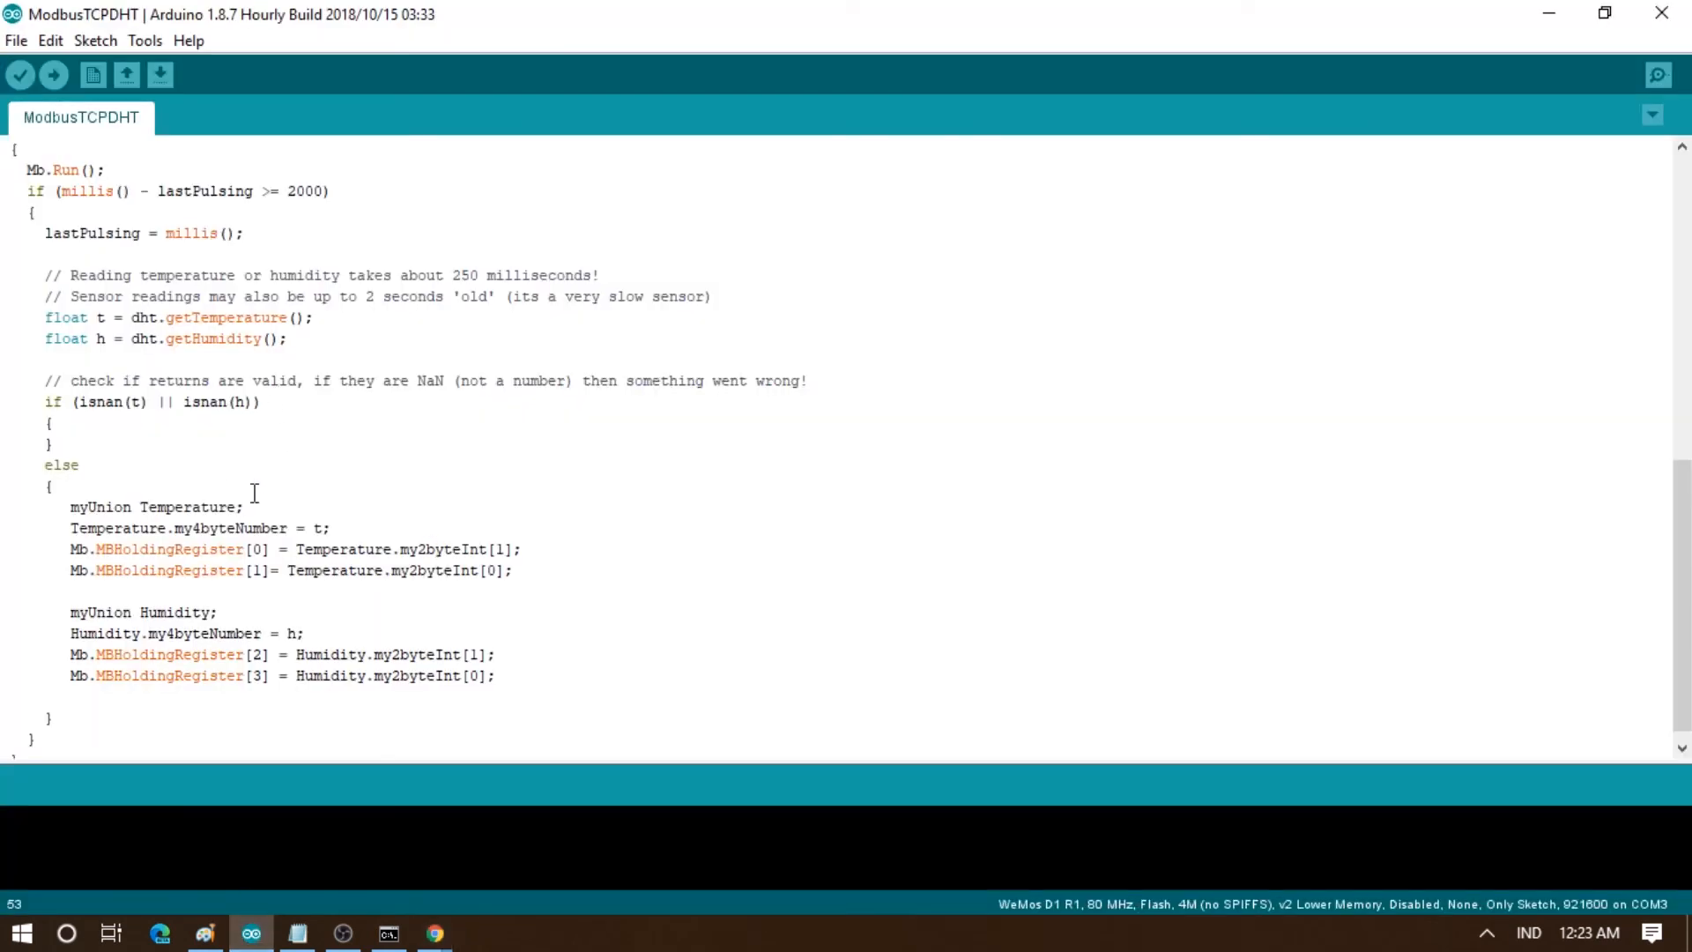
scroll(280, 296, up, 10)
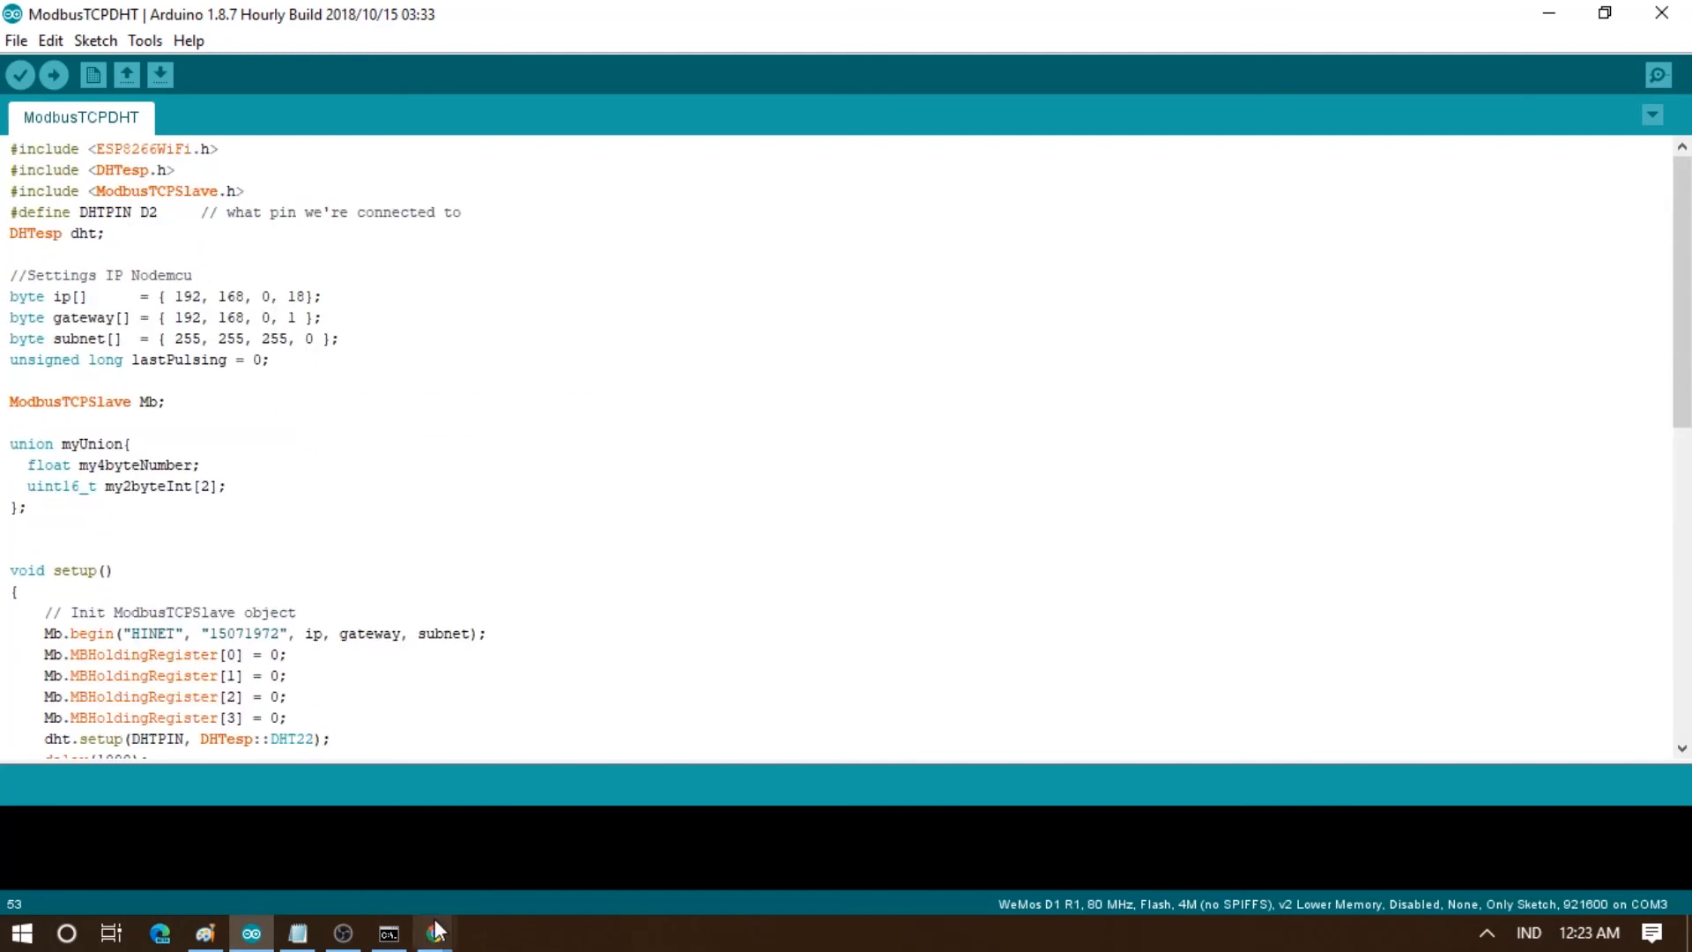
mouse_move(439, 937)
click(393, 872)
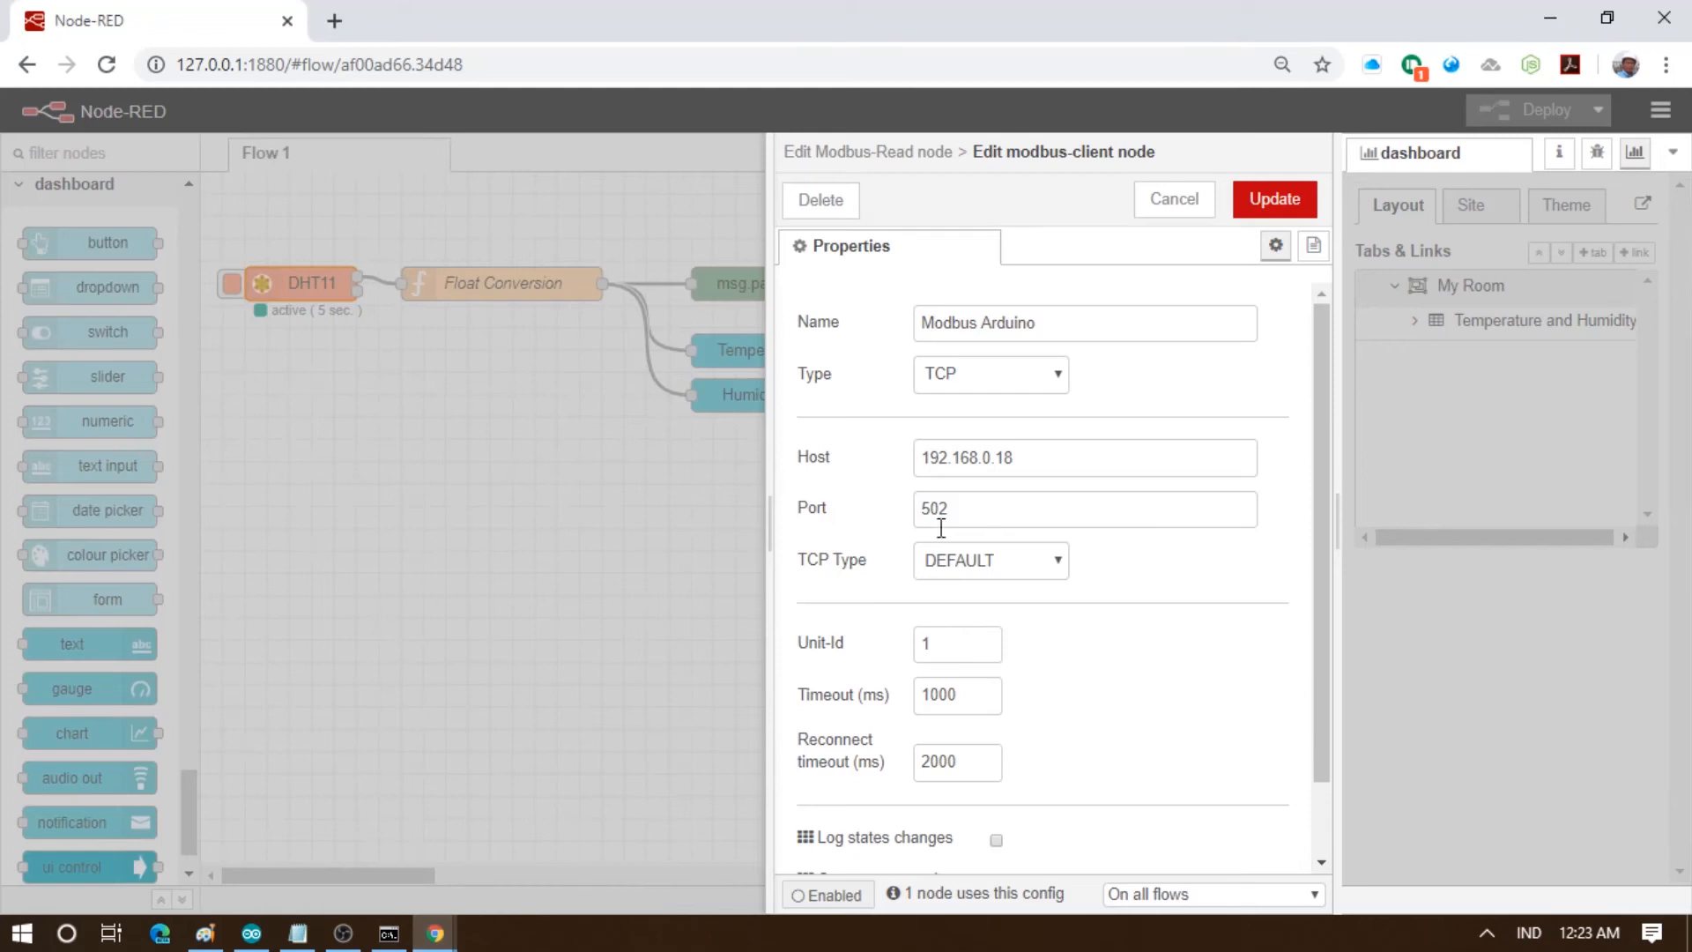
scroll(1014, 674, down, 1)
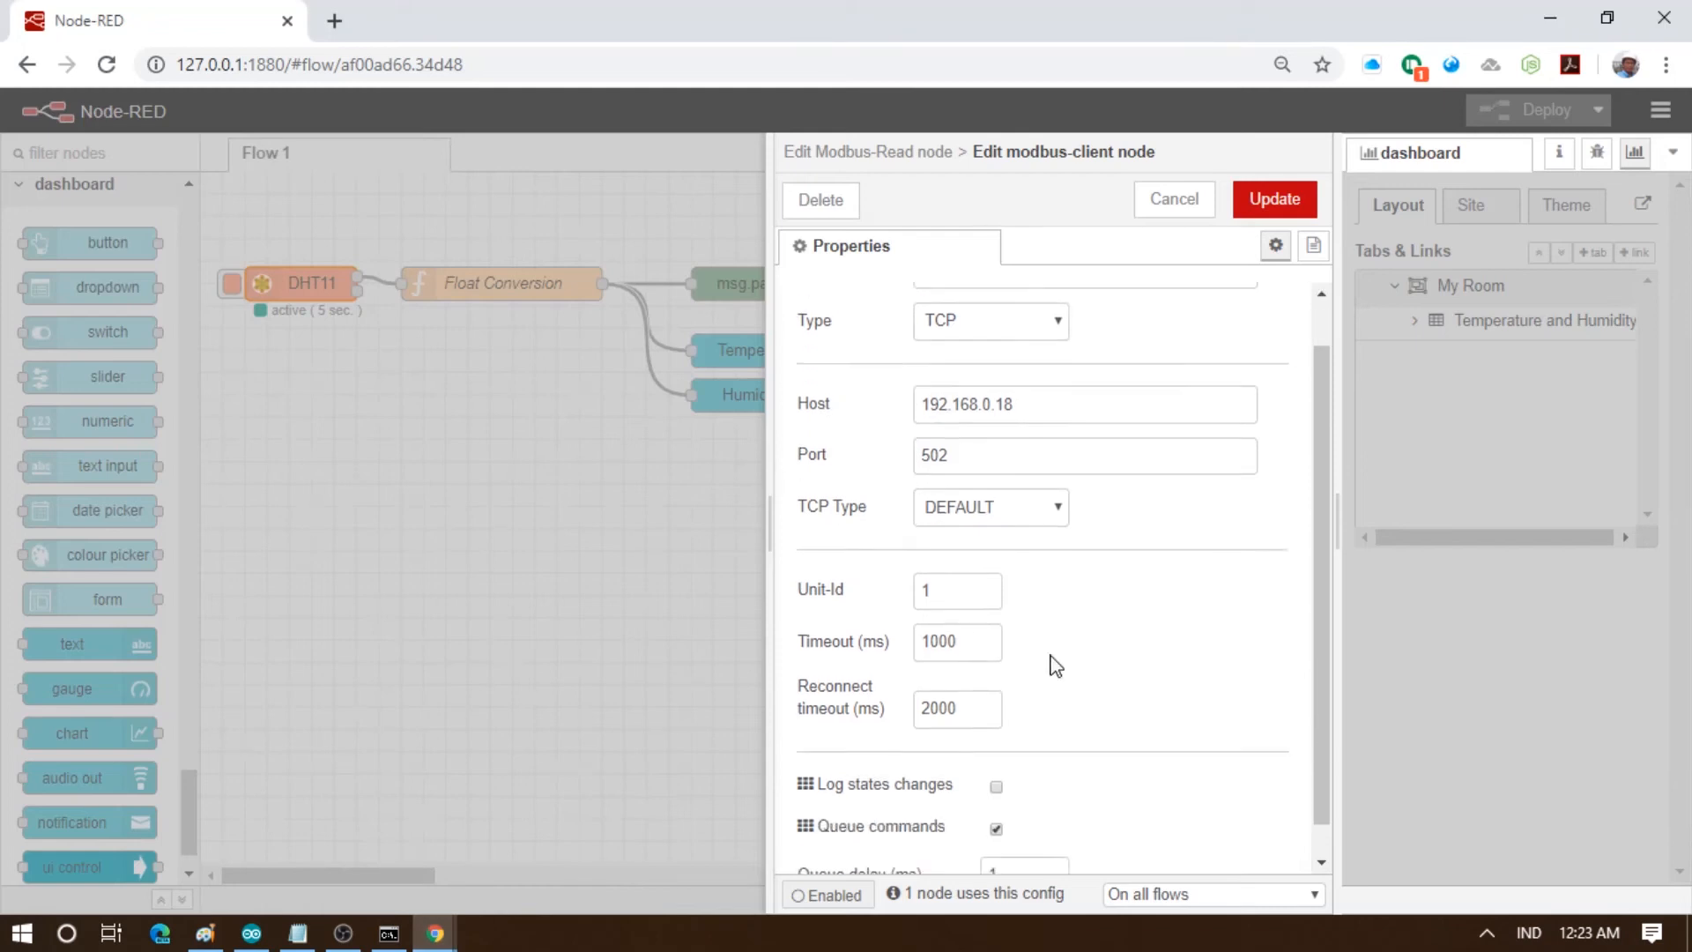
click(1172, 201)
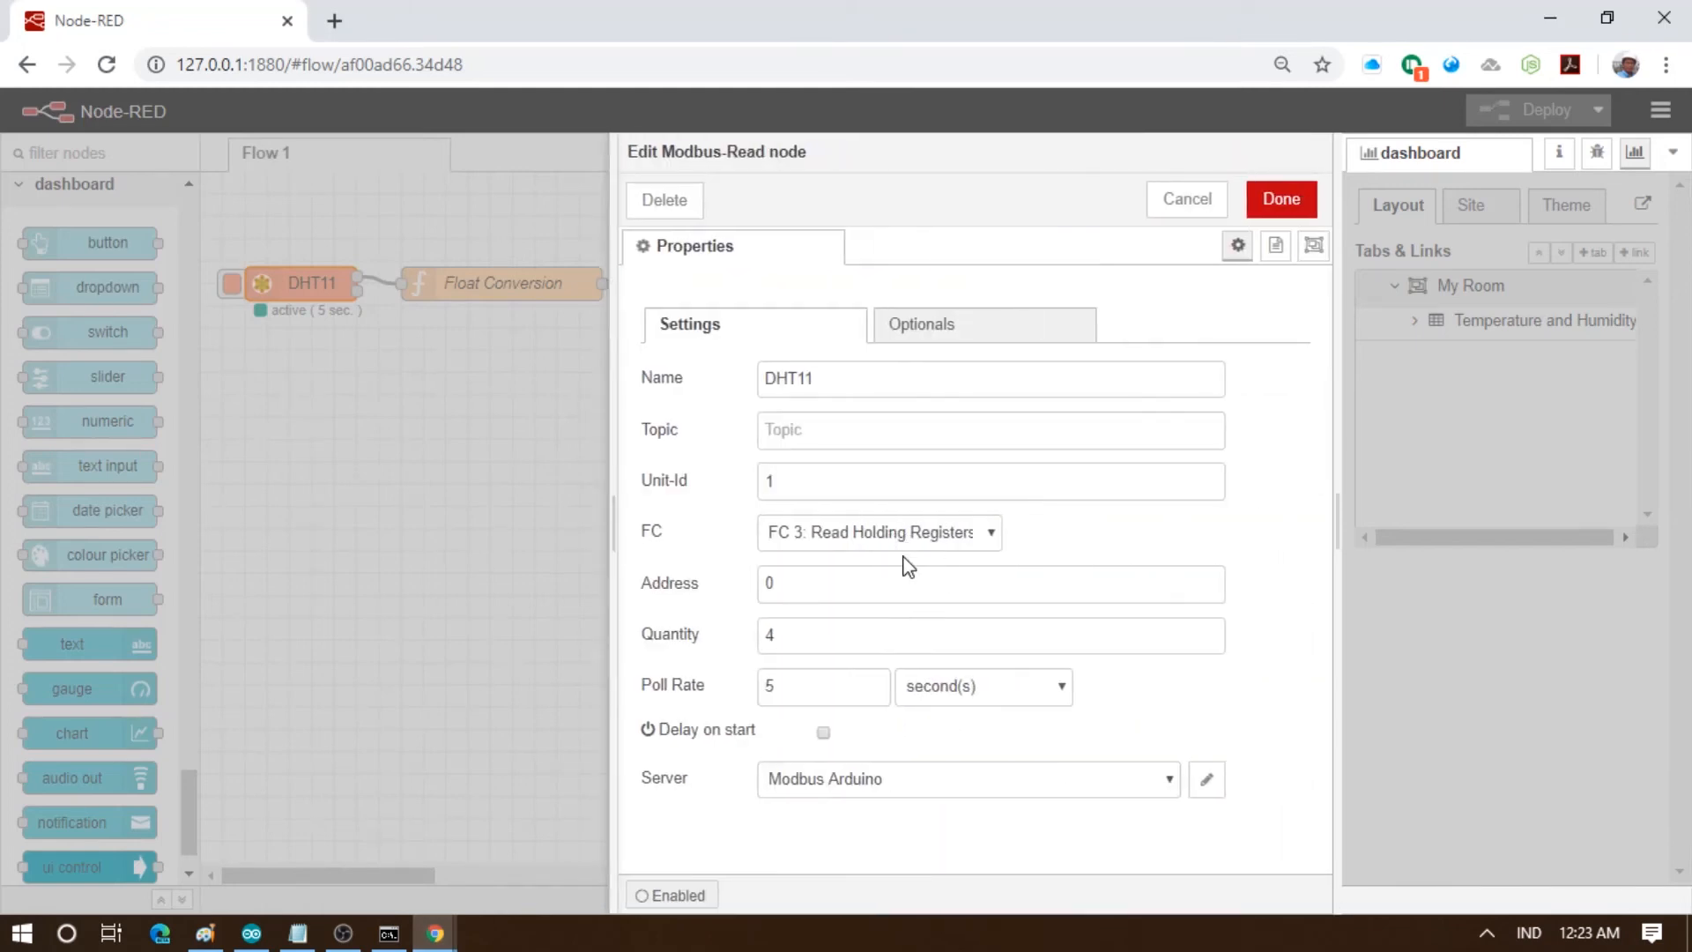
Compare the DHT11 node's function code, address and quantity with the holding registers initialised in the Arduino sketch, and close the node's settings
mouse_move(251, 934)
click(252, 873)
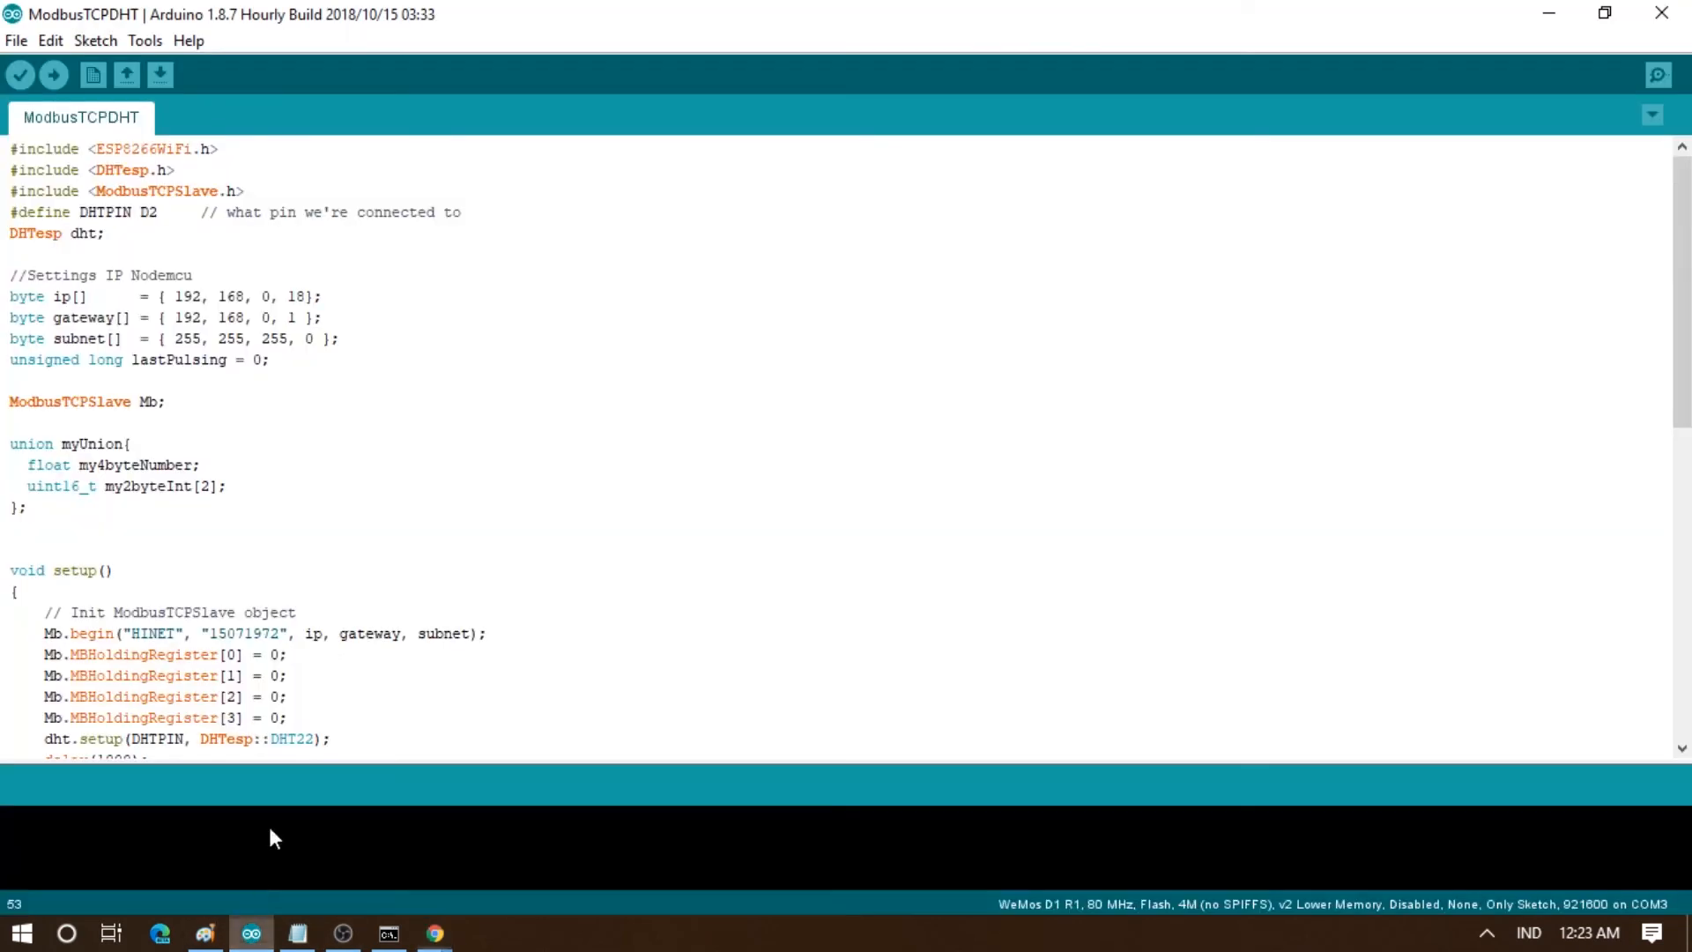
click(253, 933)
click(784, 592)
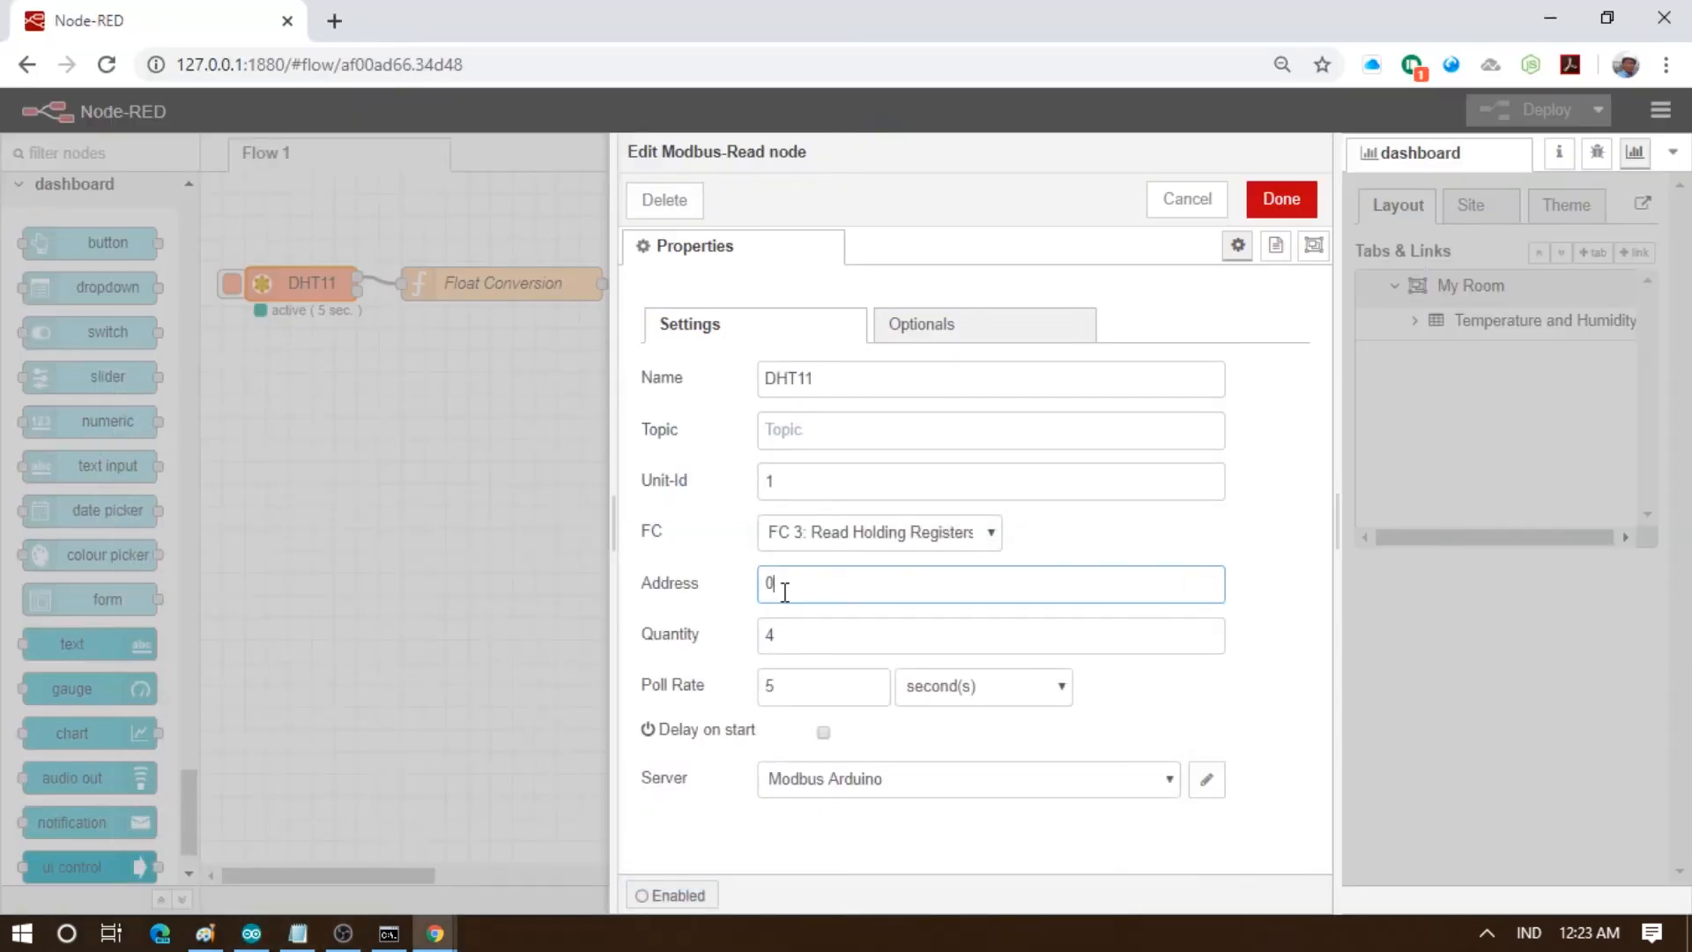
click(796, 650)
click(252, 934)
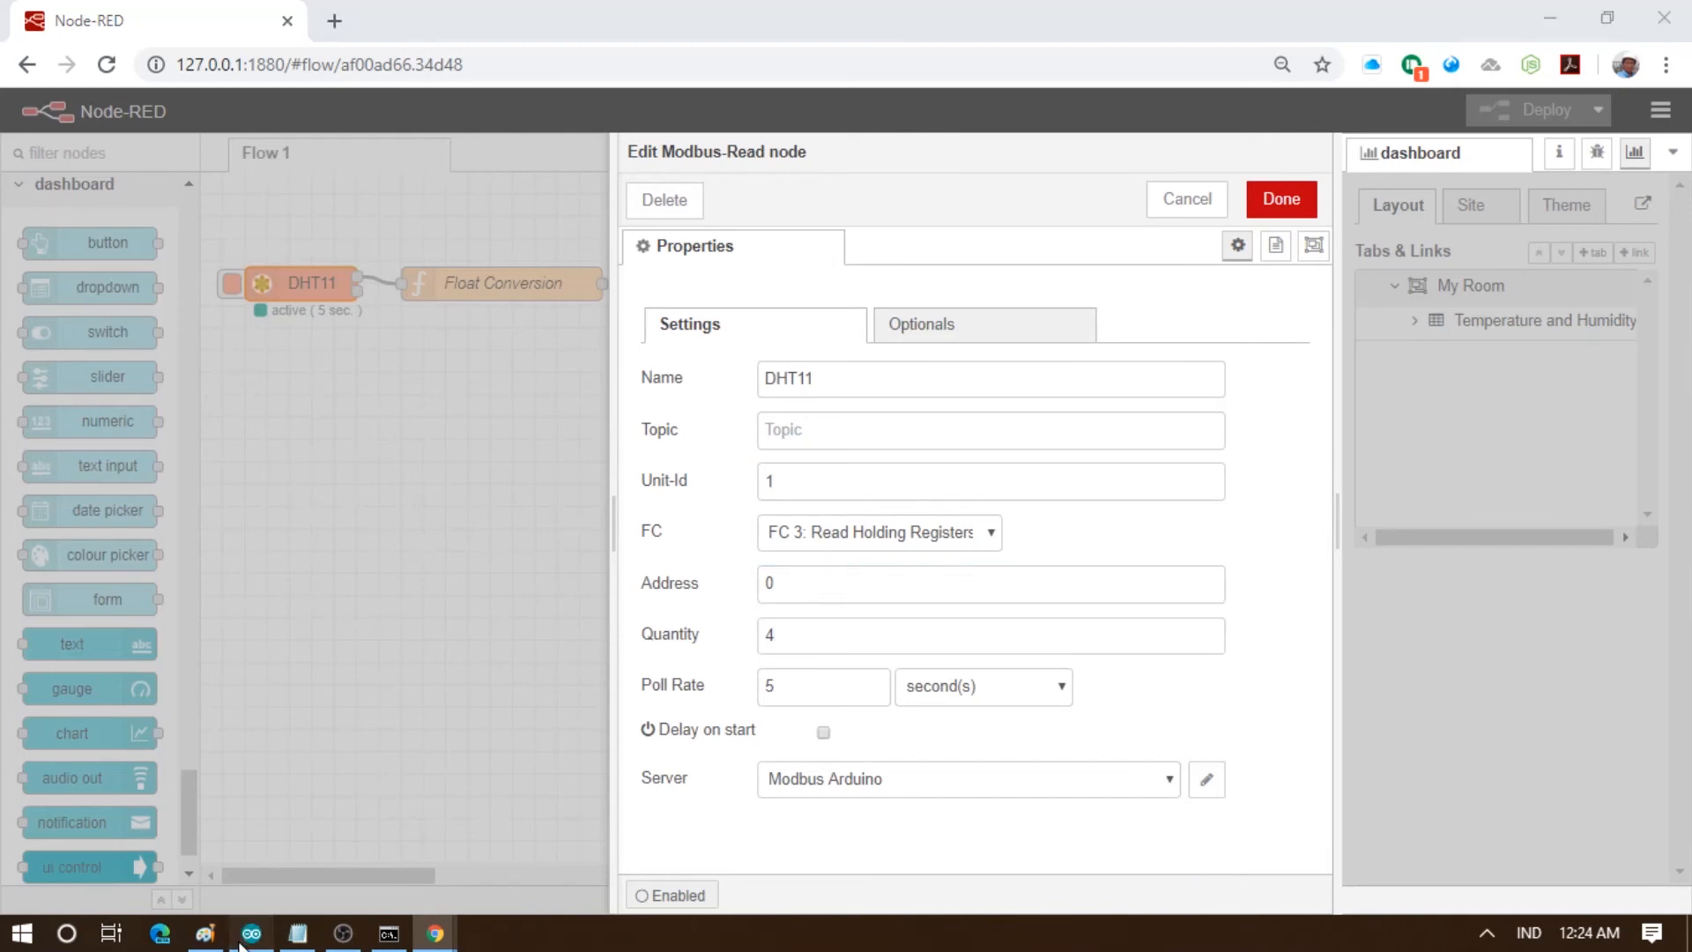
click(238, 656)
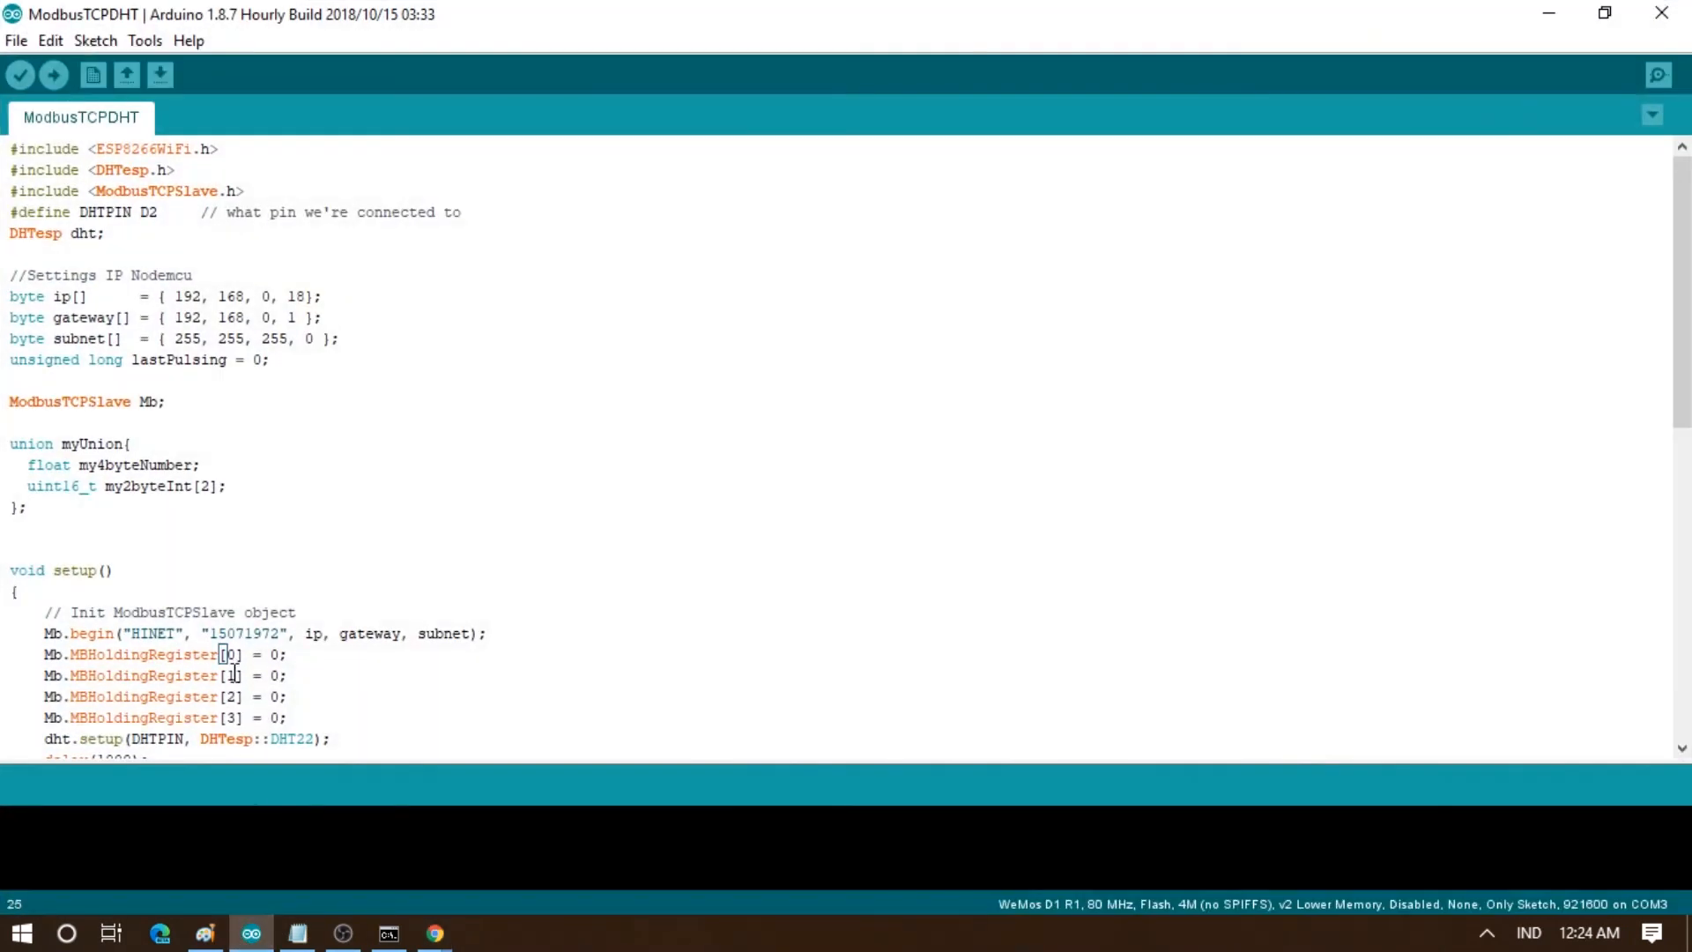
click(251, 933)
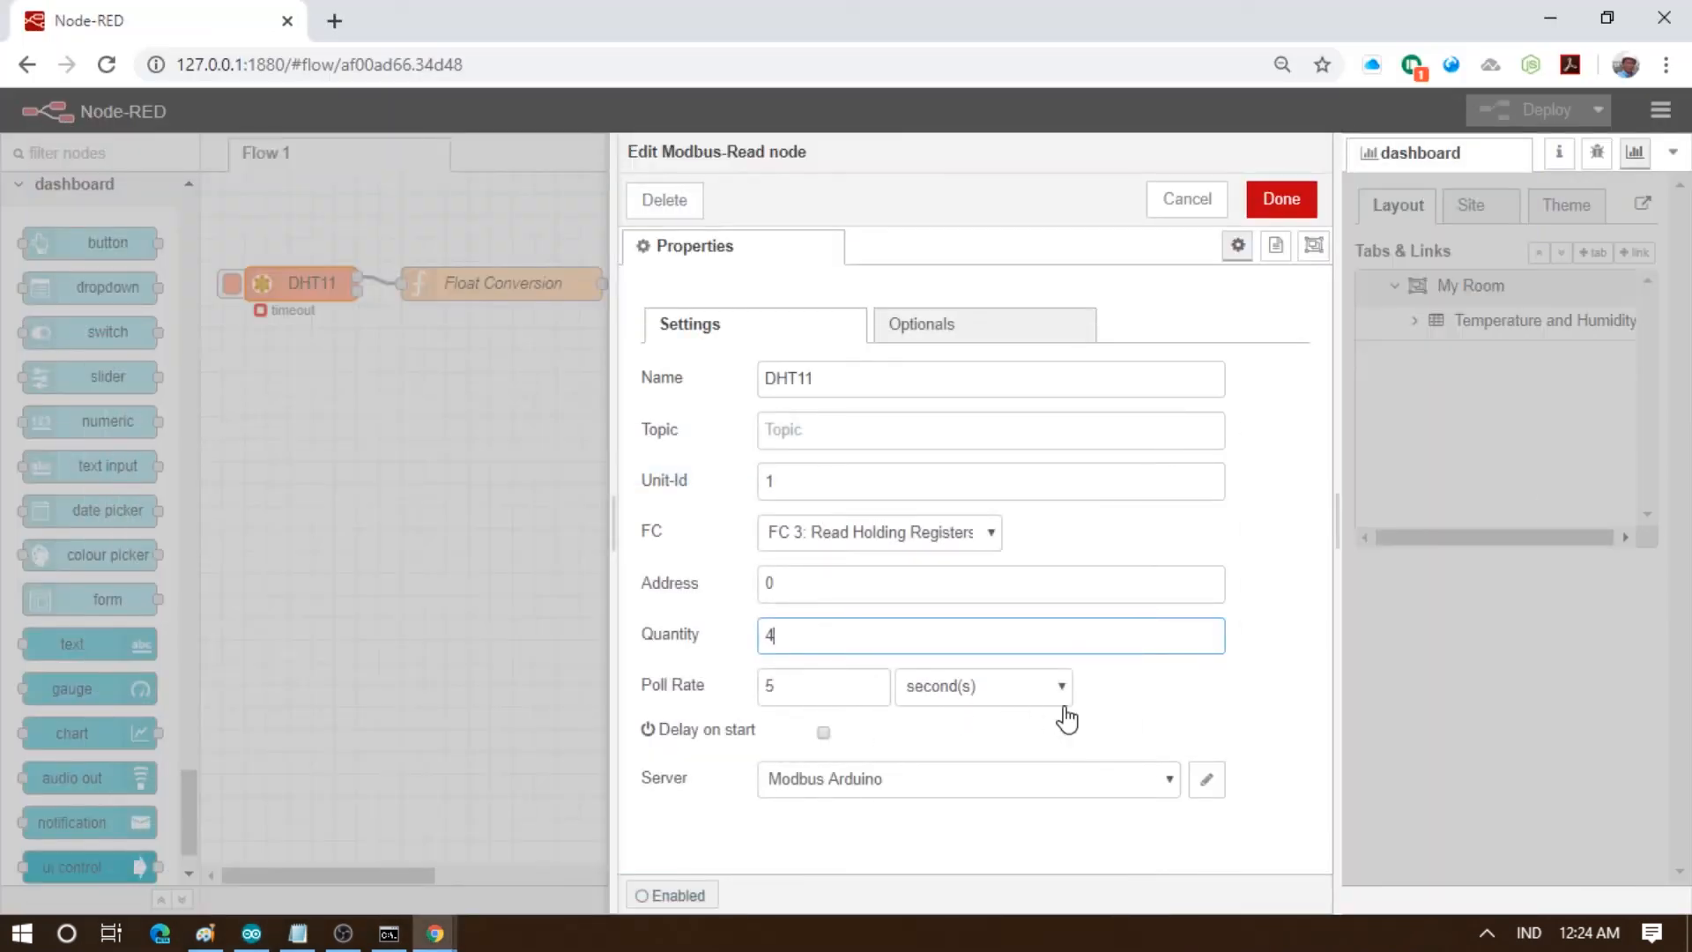
click(1262, 210)
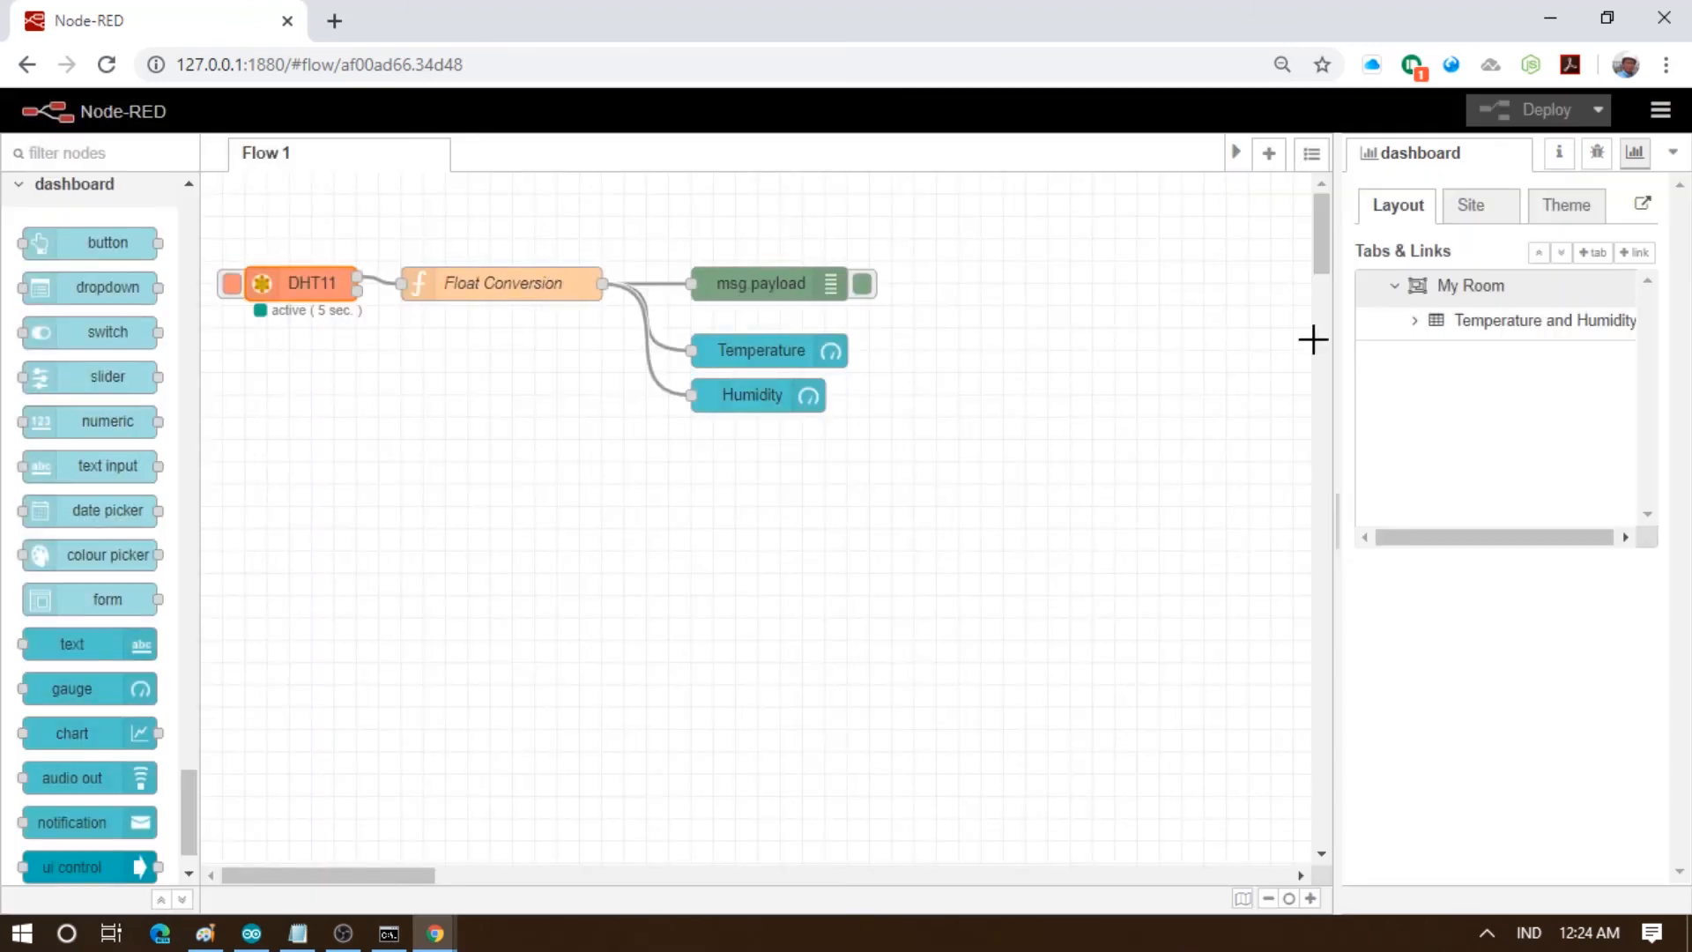
Rewire the msg.payload debug node from Float Conversion directly to the DHT11 node's output, redeploy the flow and clear the debug messages
click(1598, 152)
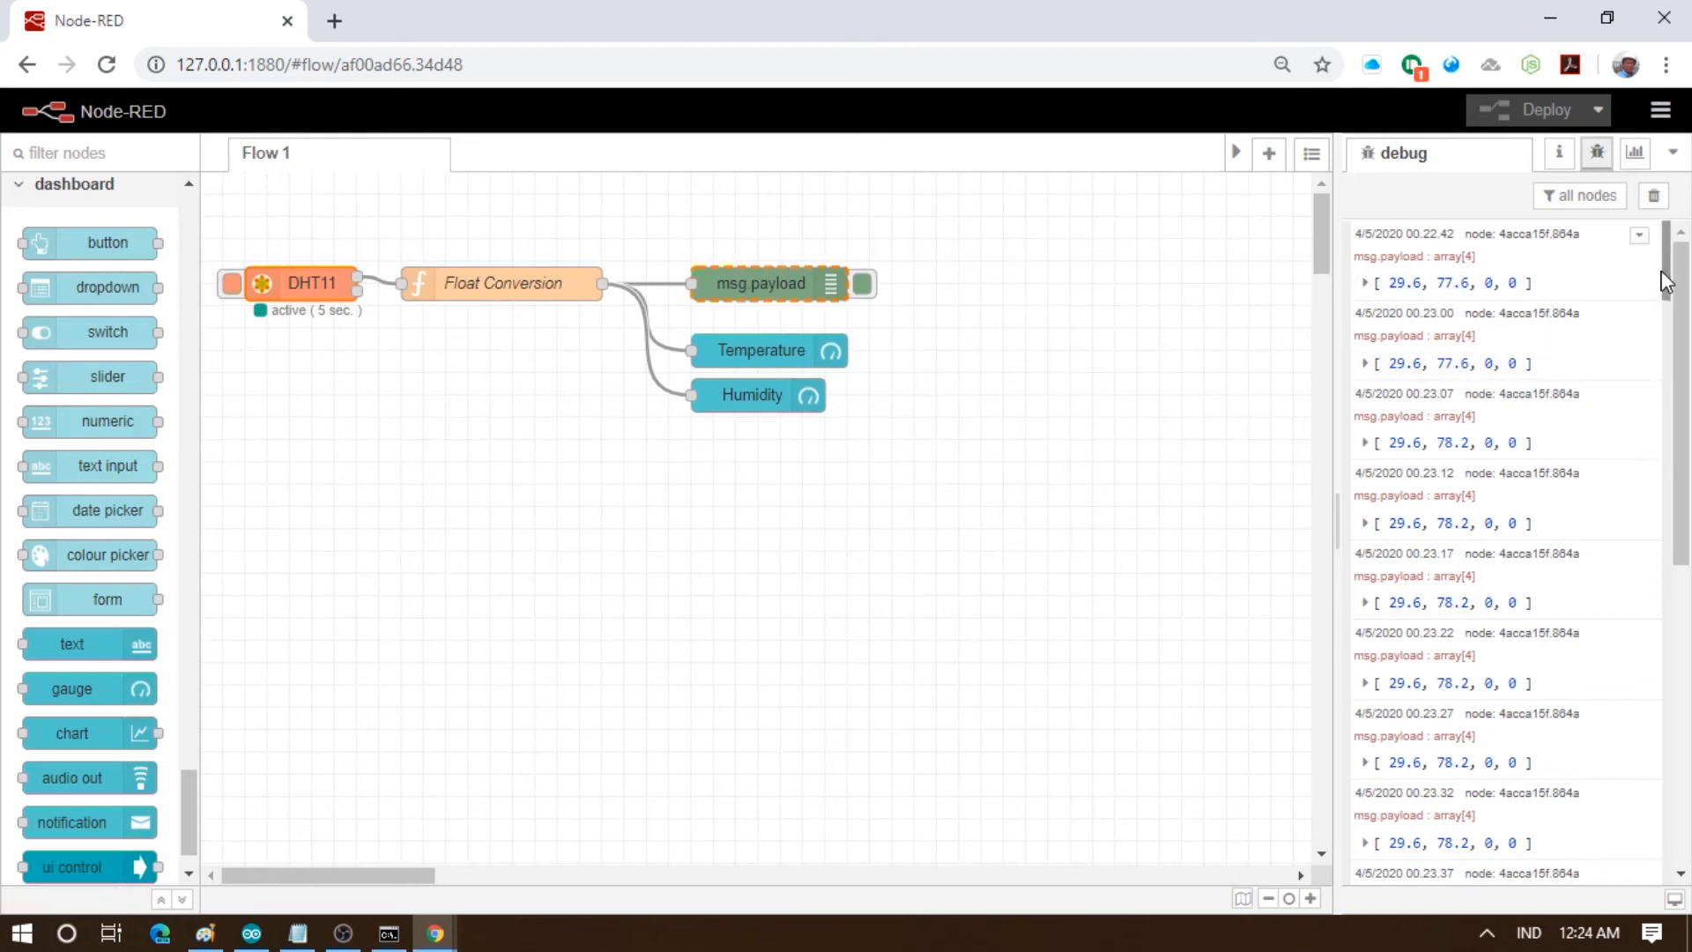
triple_click(1663, 282)
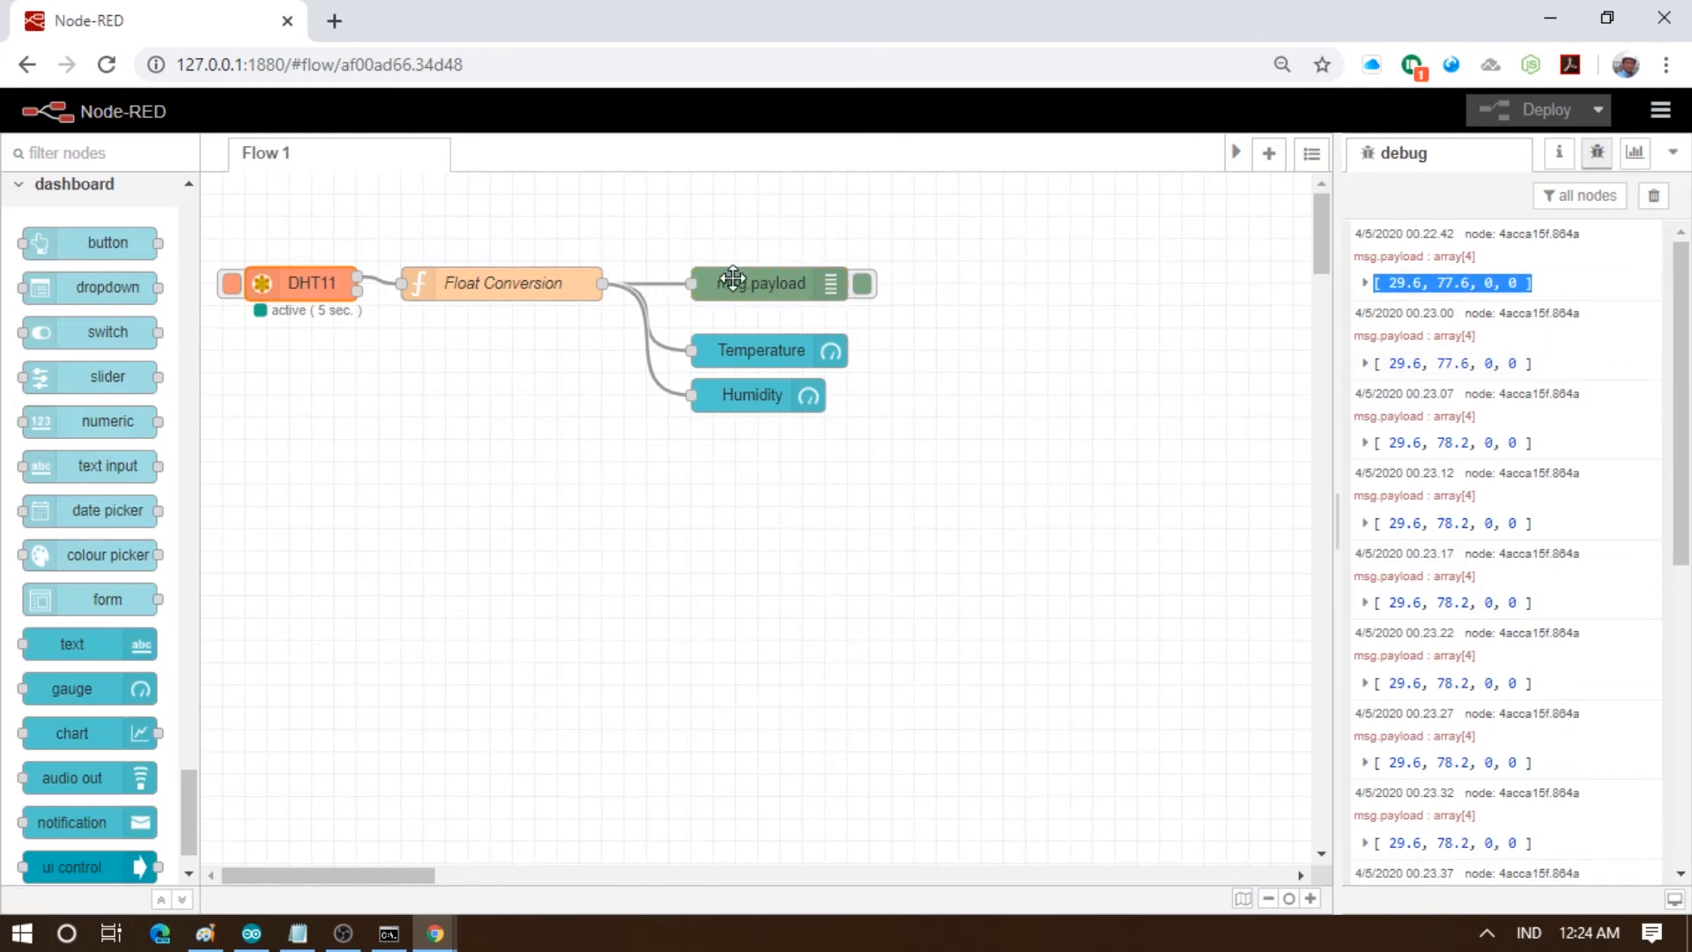
click(653, 284)
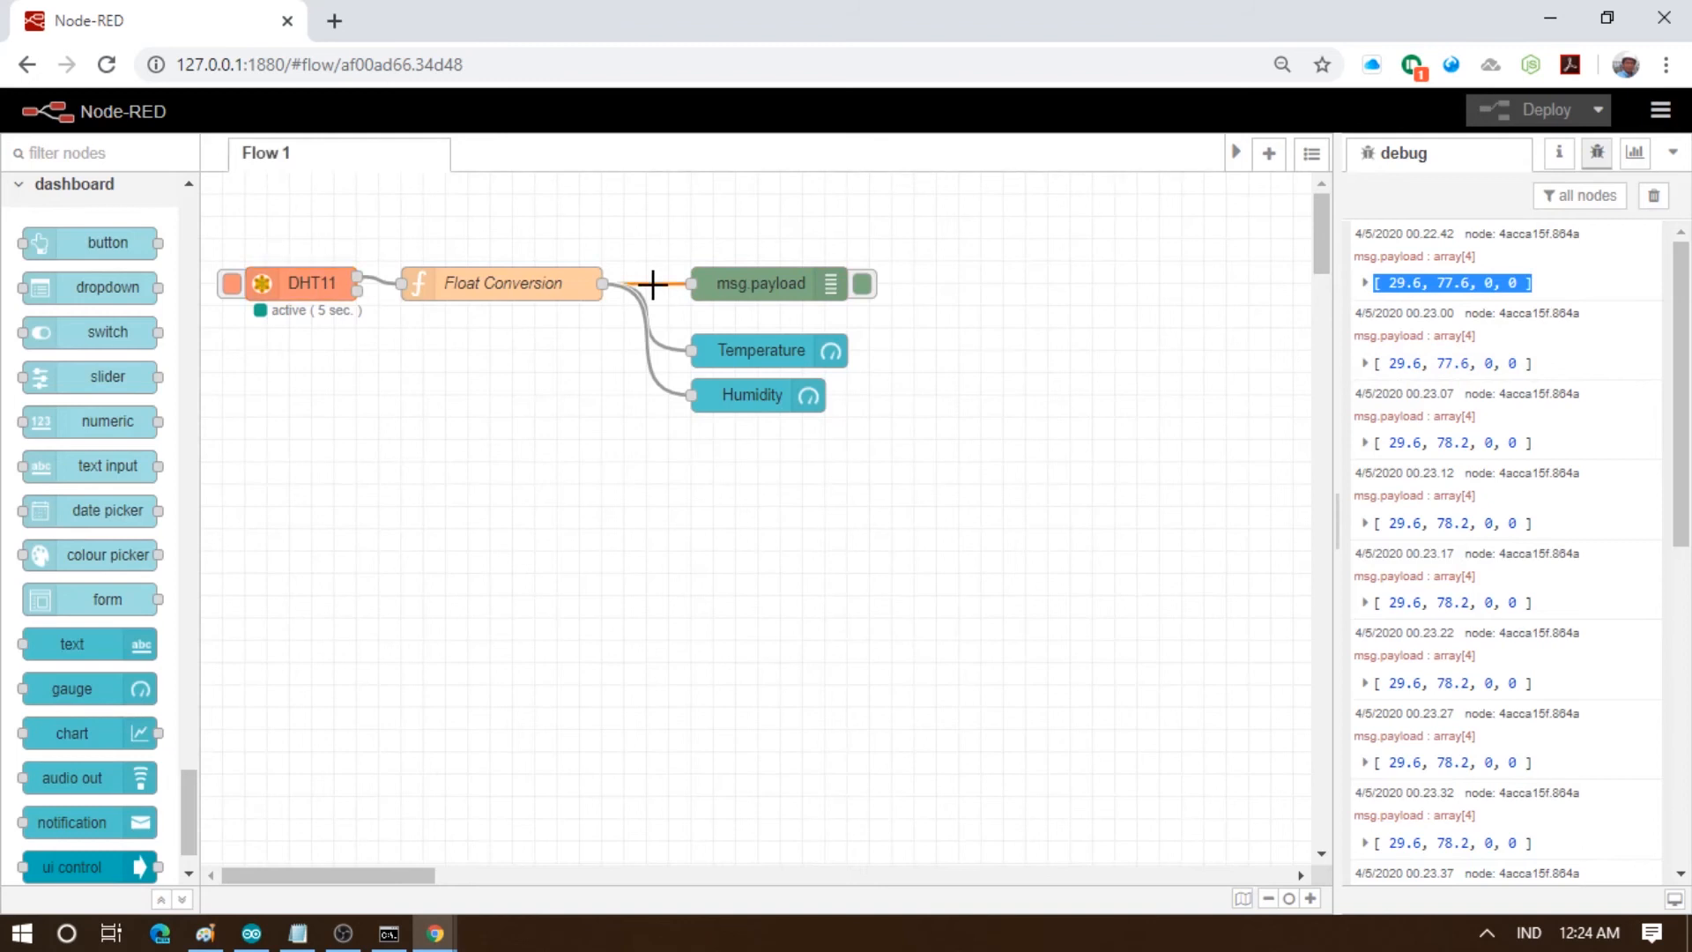
key(Delete)
drag(427, 281, 687, 283)
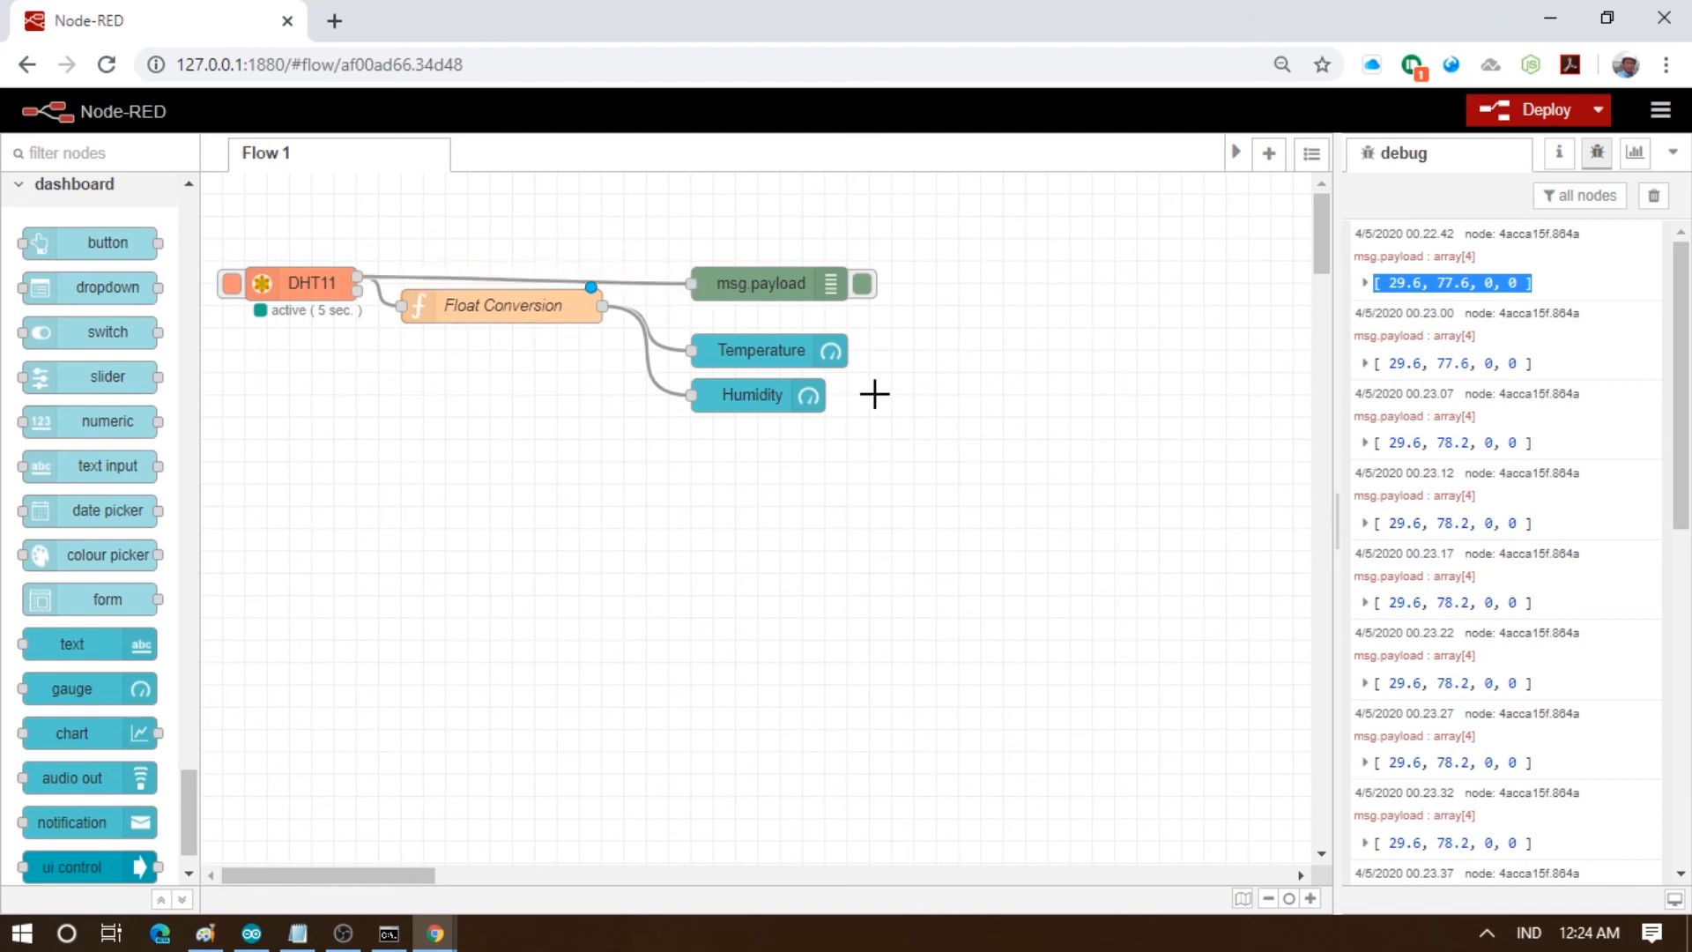
click(1538, 110)
click(1655, 198)
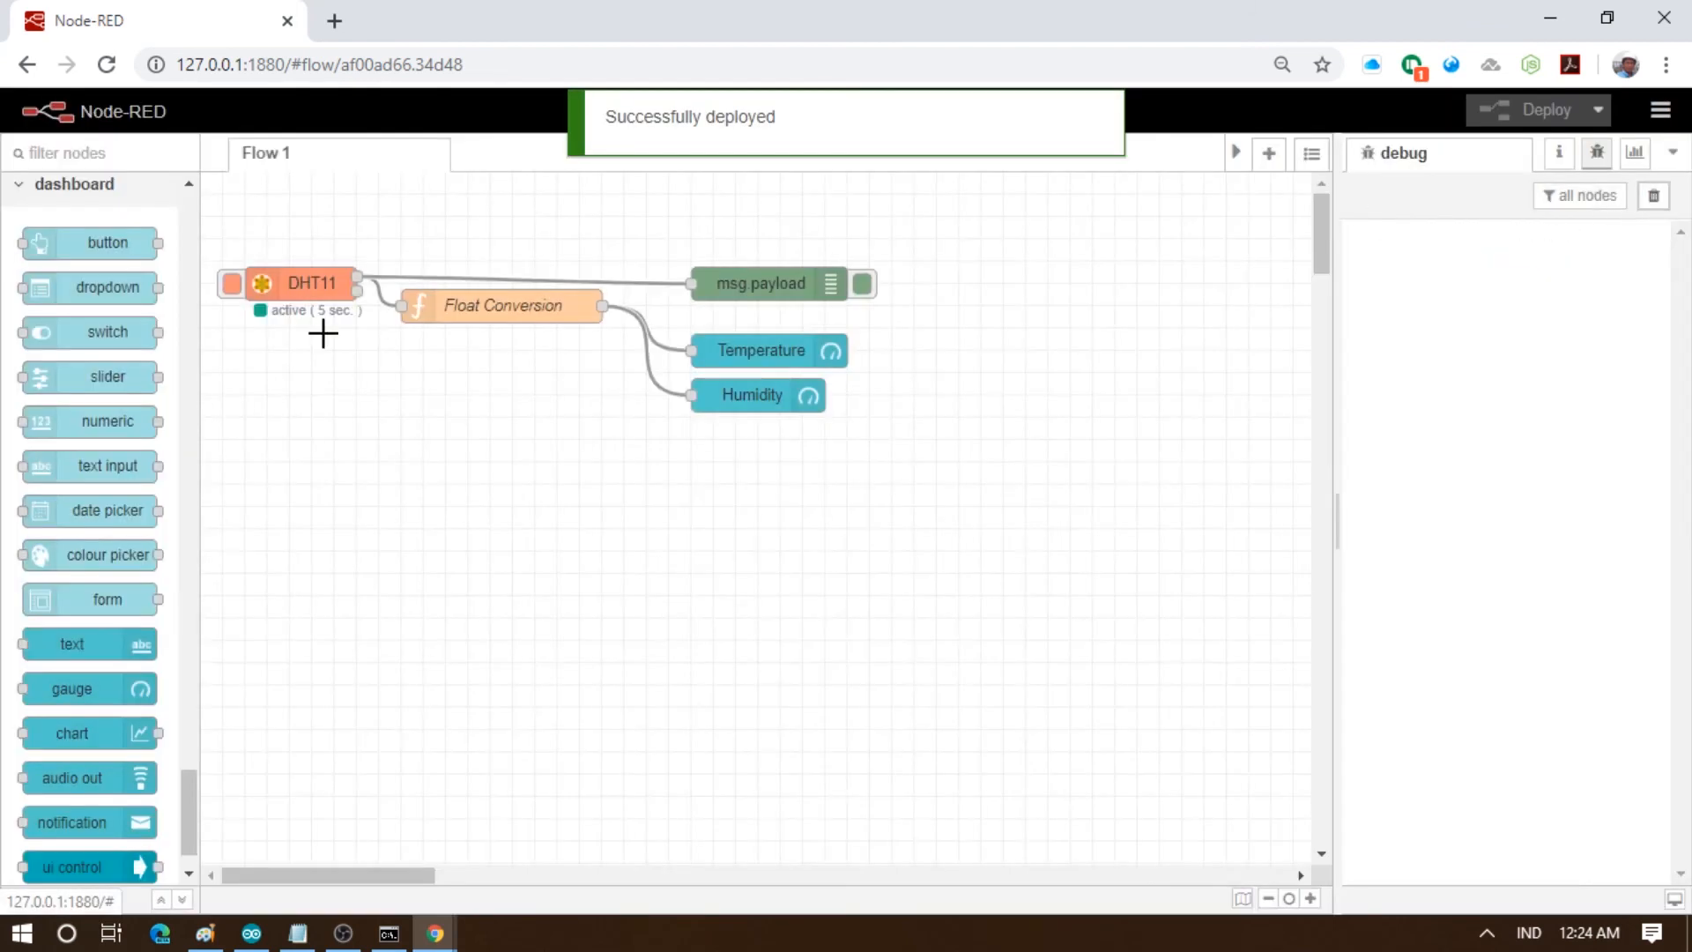
Trigger a DHT11 reading, shift the msg.payload node slightly up and left, and expand the two raw register arrays in the debug messages
click(231, 283)
drag(779, 297, 733, 274)
click(1366, 283)
click(1365, 463)
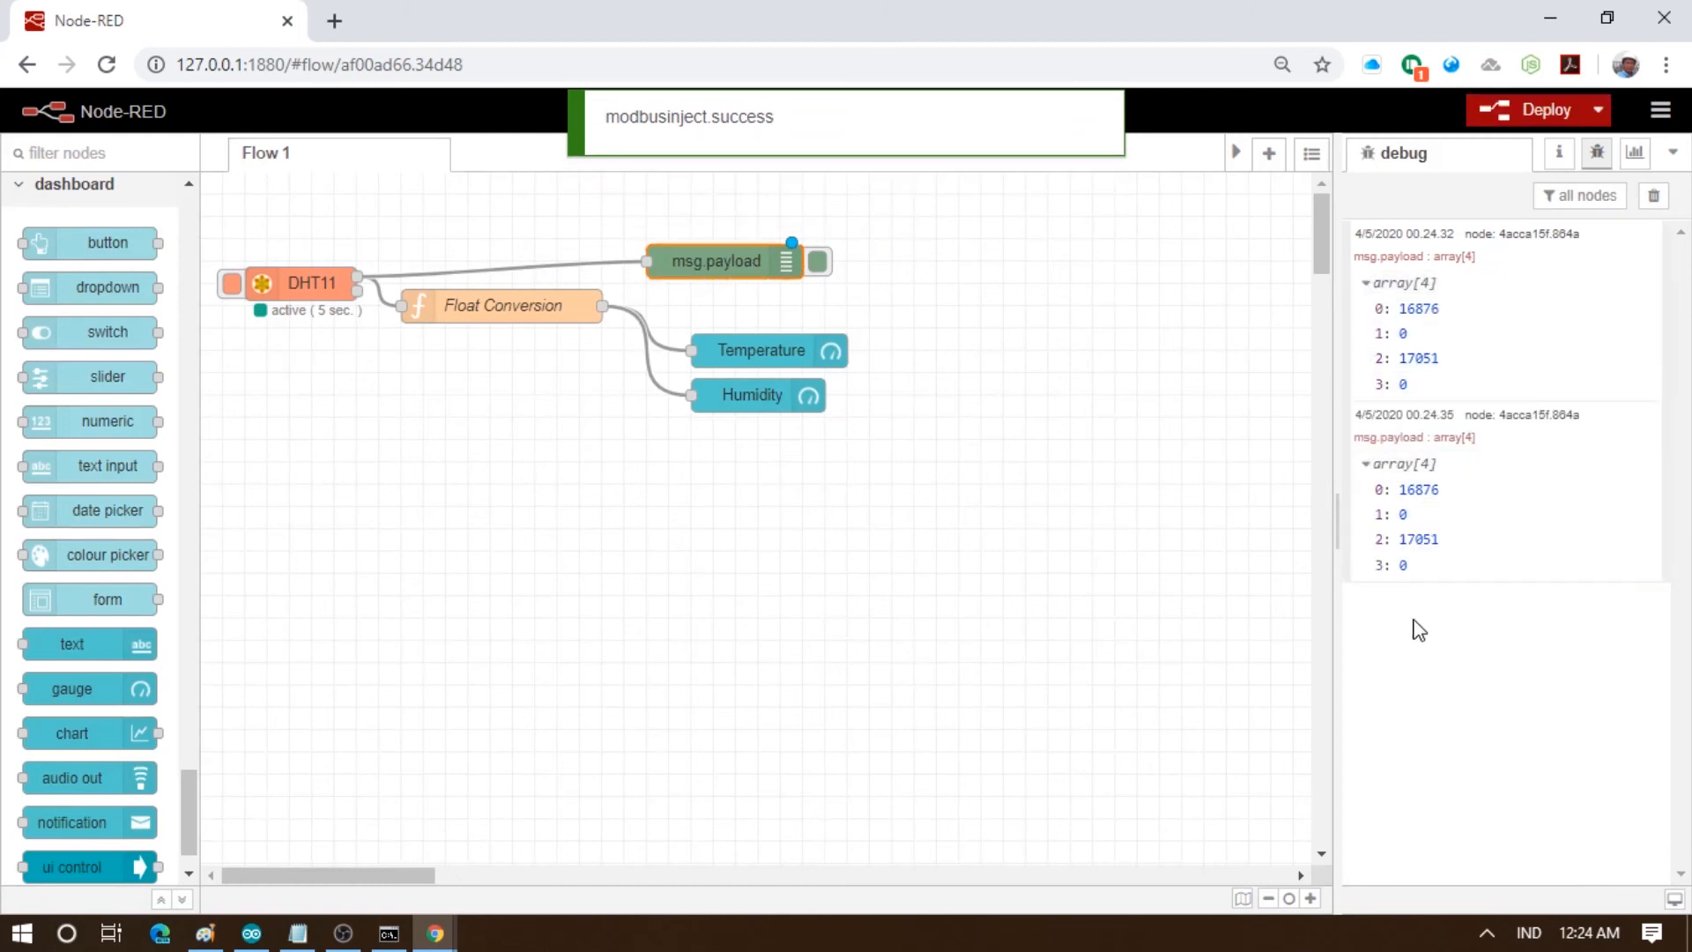
Review the Float Conversion function's buffer, Uint16Array and Float32Array variables and its register mapping, and close it without changes
double_click(460, 305)
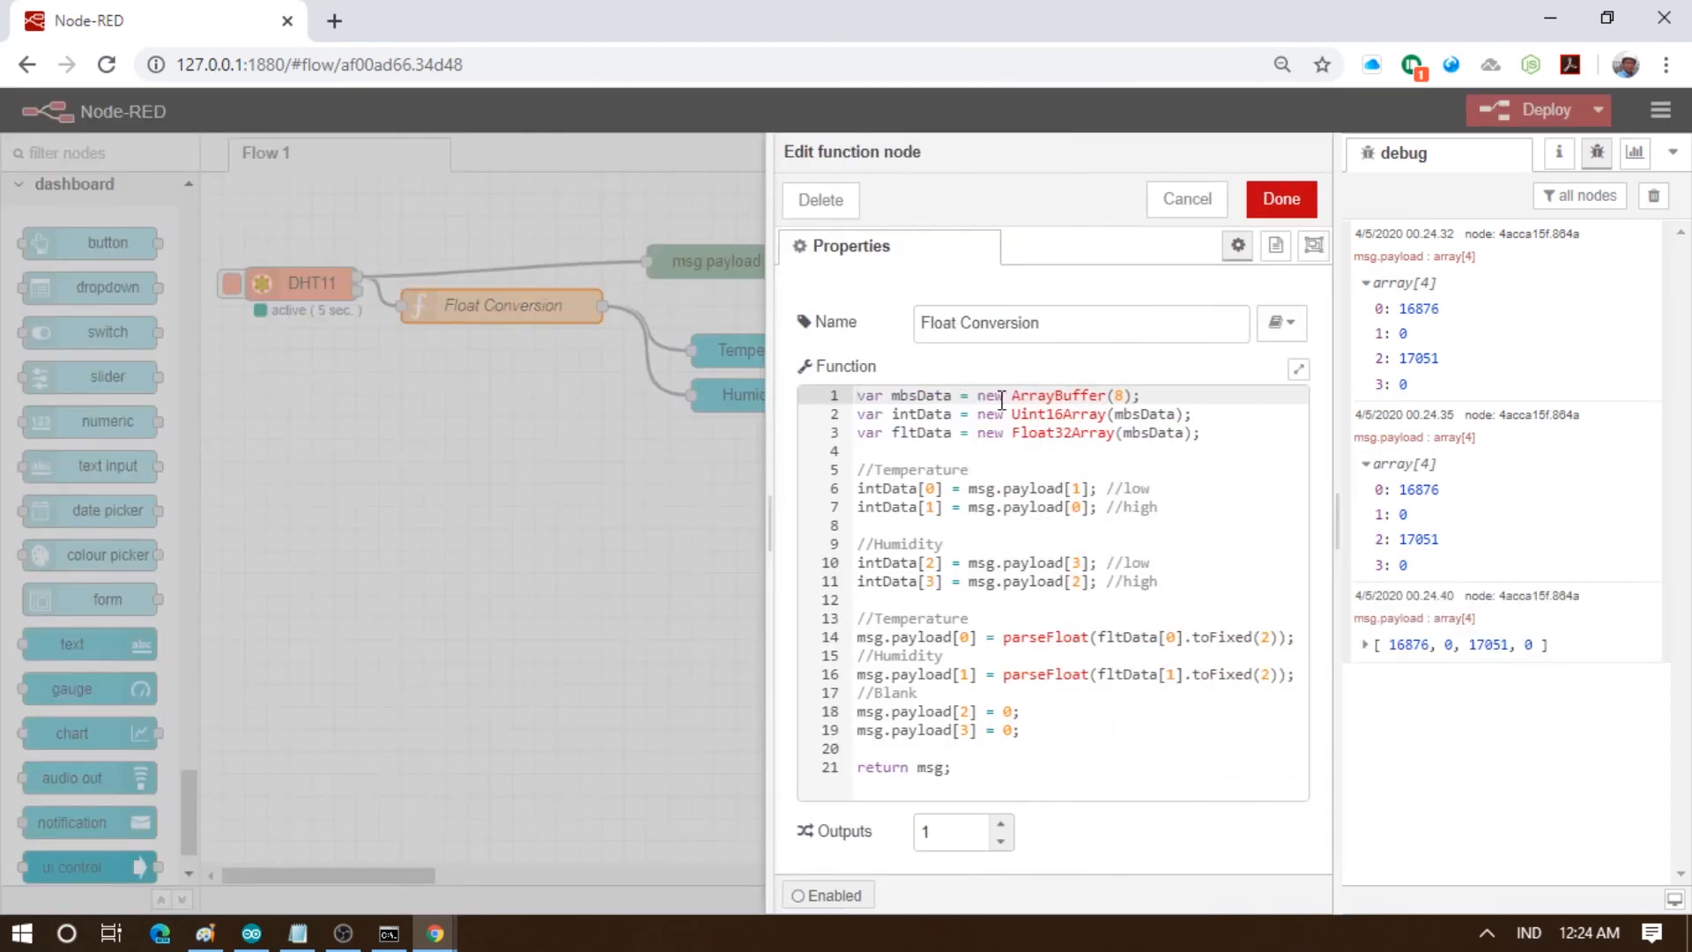
drag(891, 396, 954, 395)
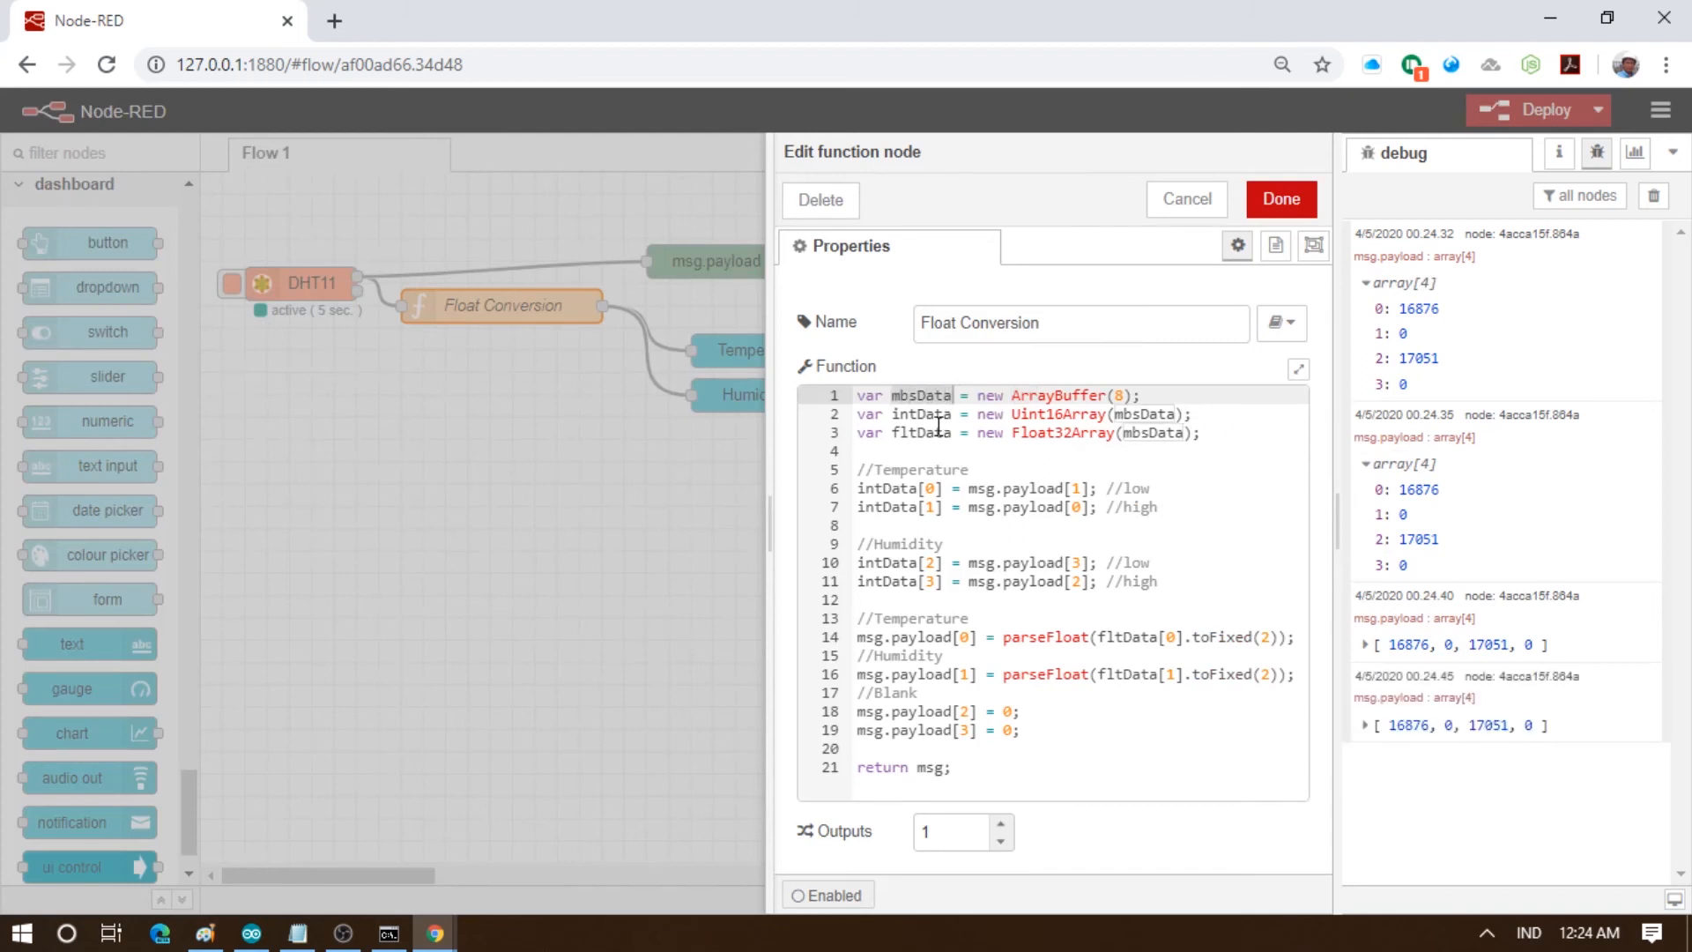
click(897, 415)
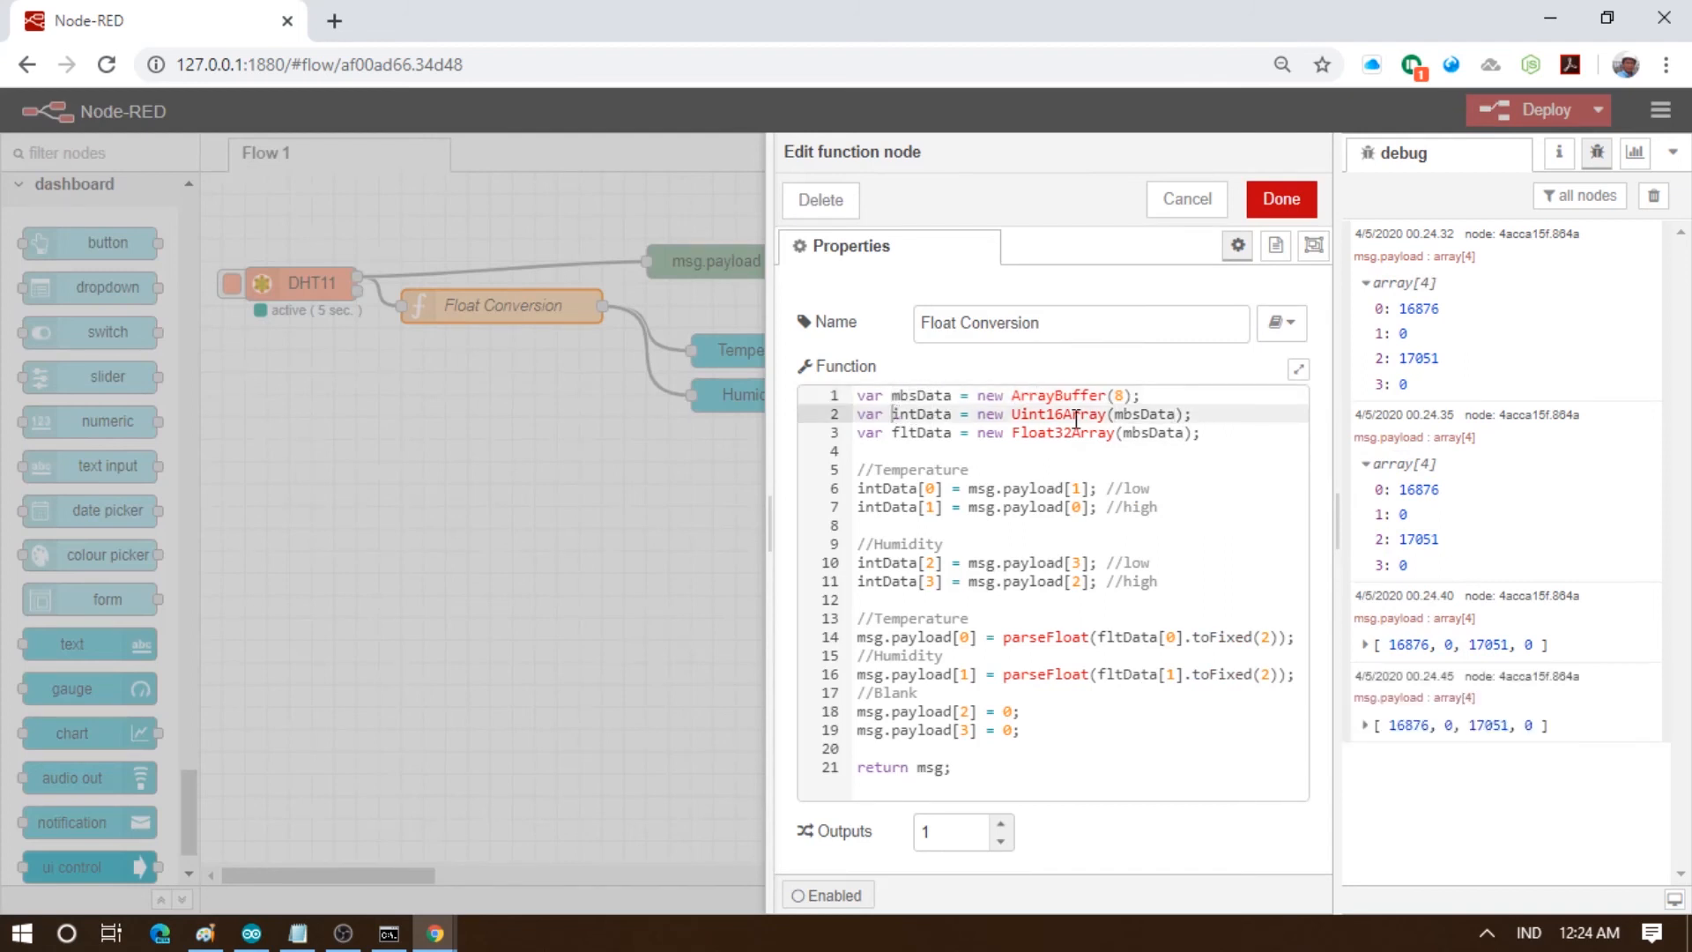
drag(1022, 419, 1110, 416)
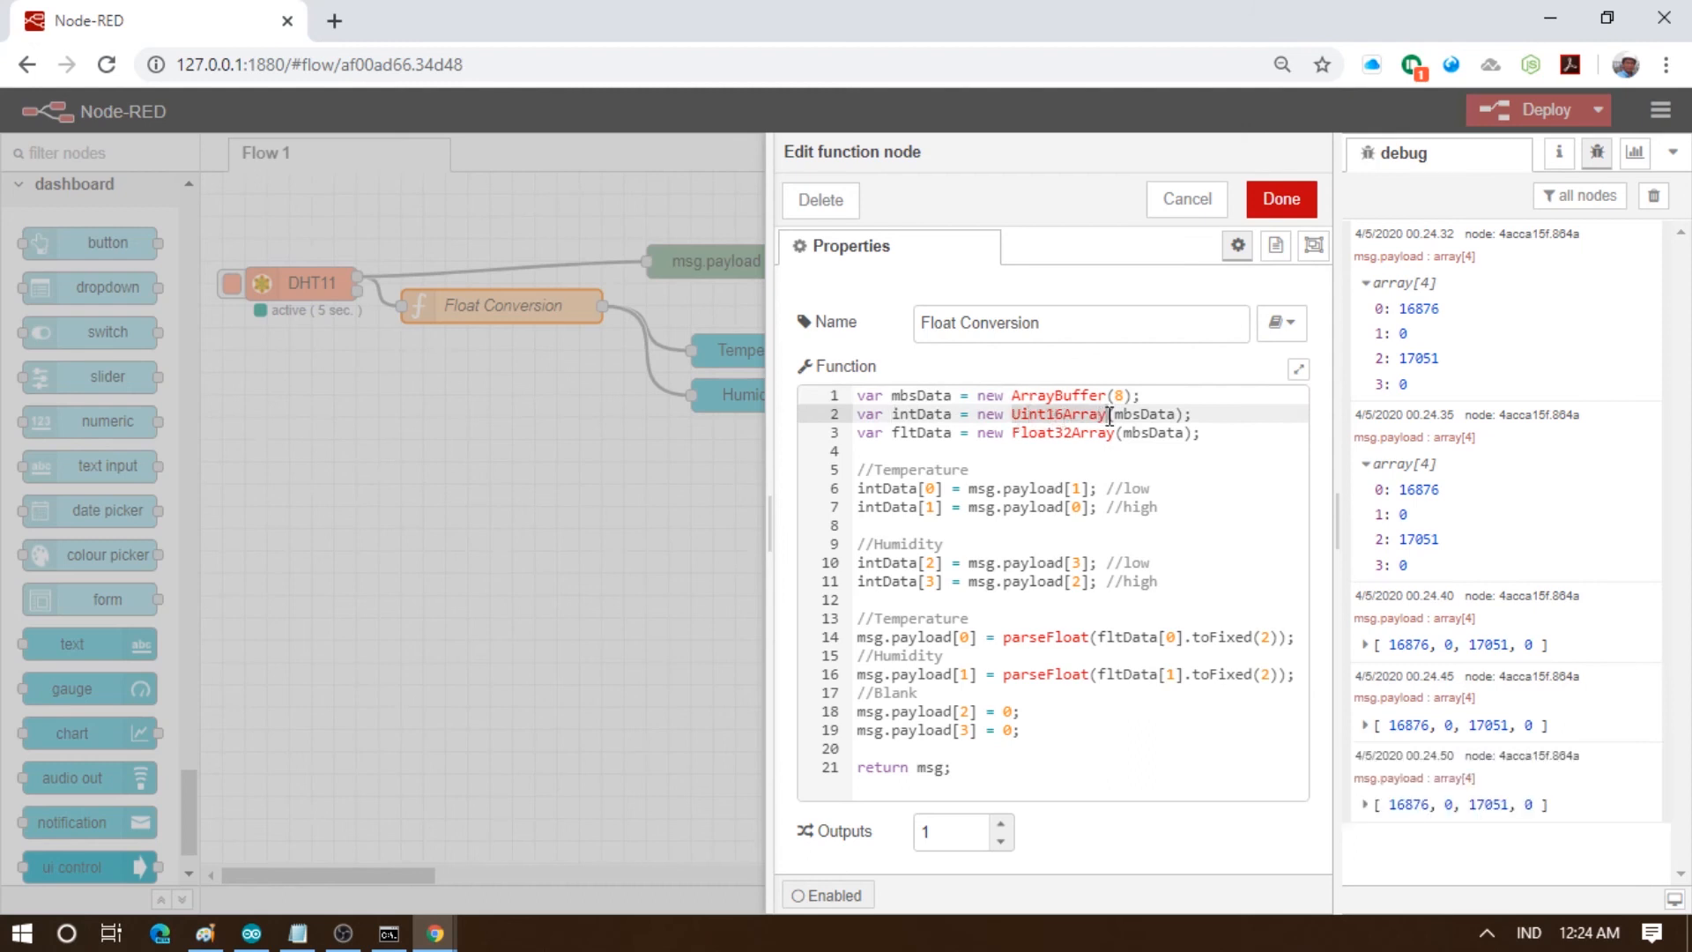
click(896, 433)
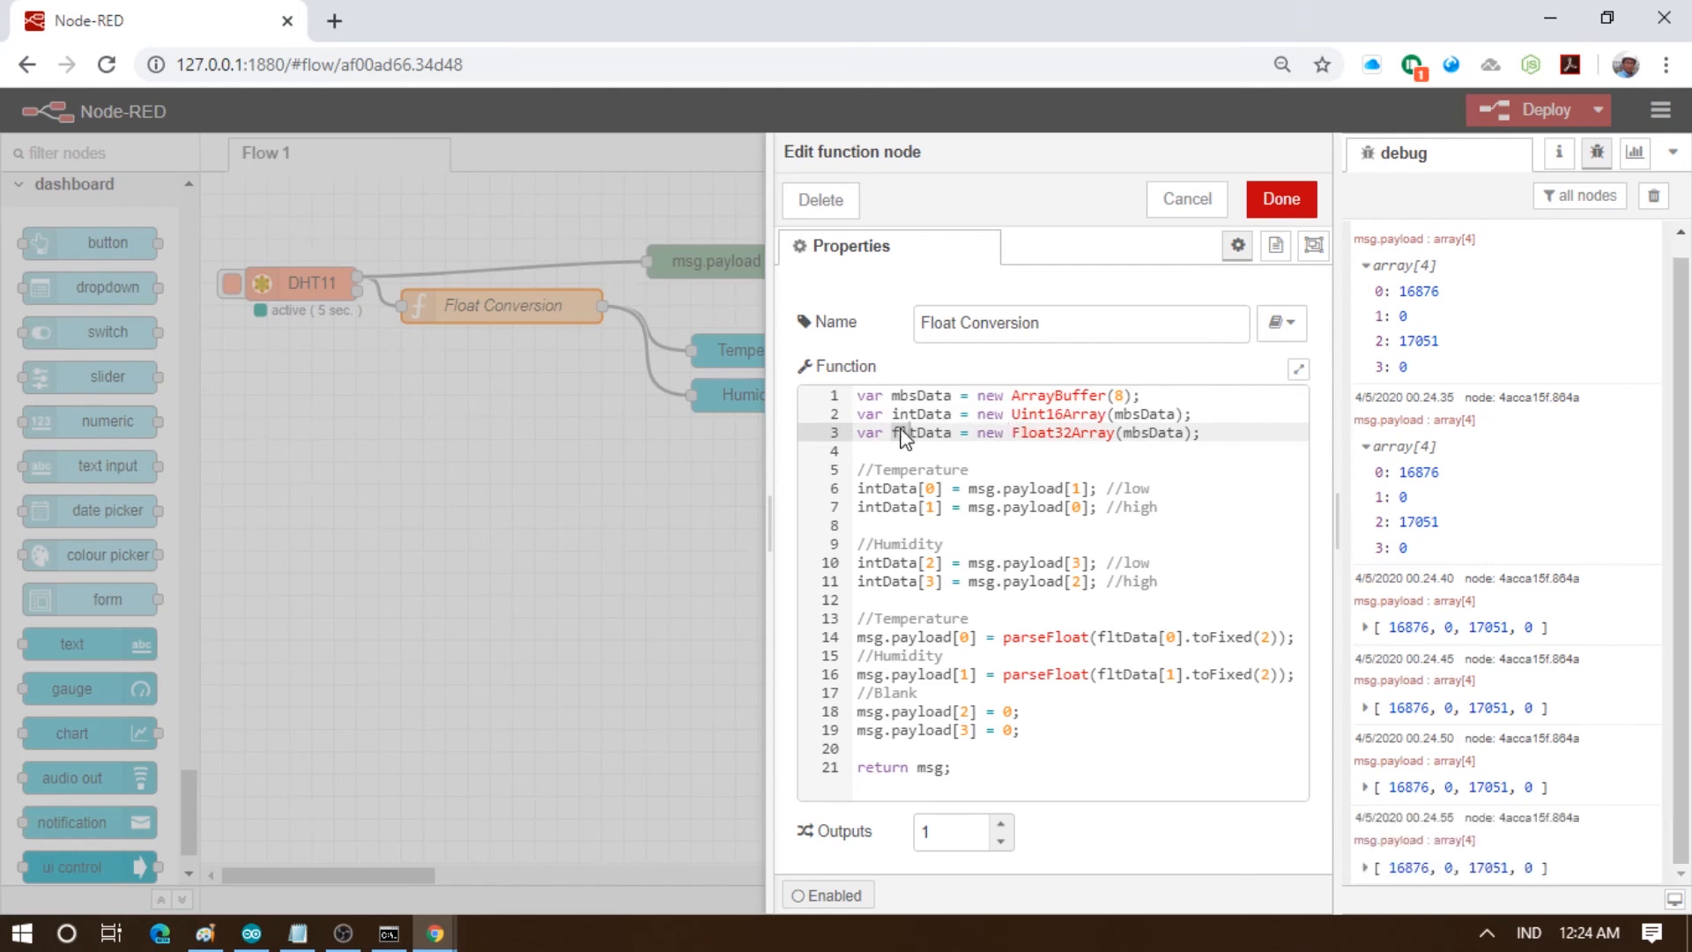
drag(952, 432, 896, 430)
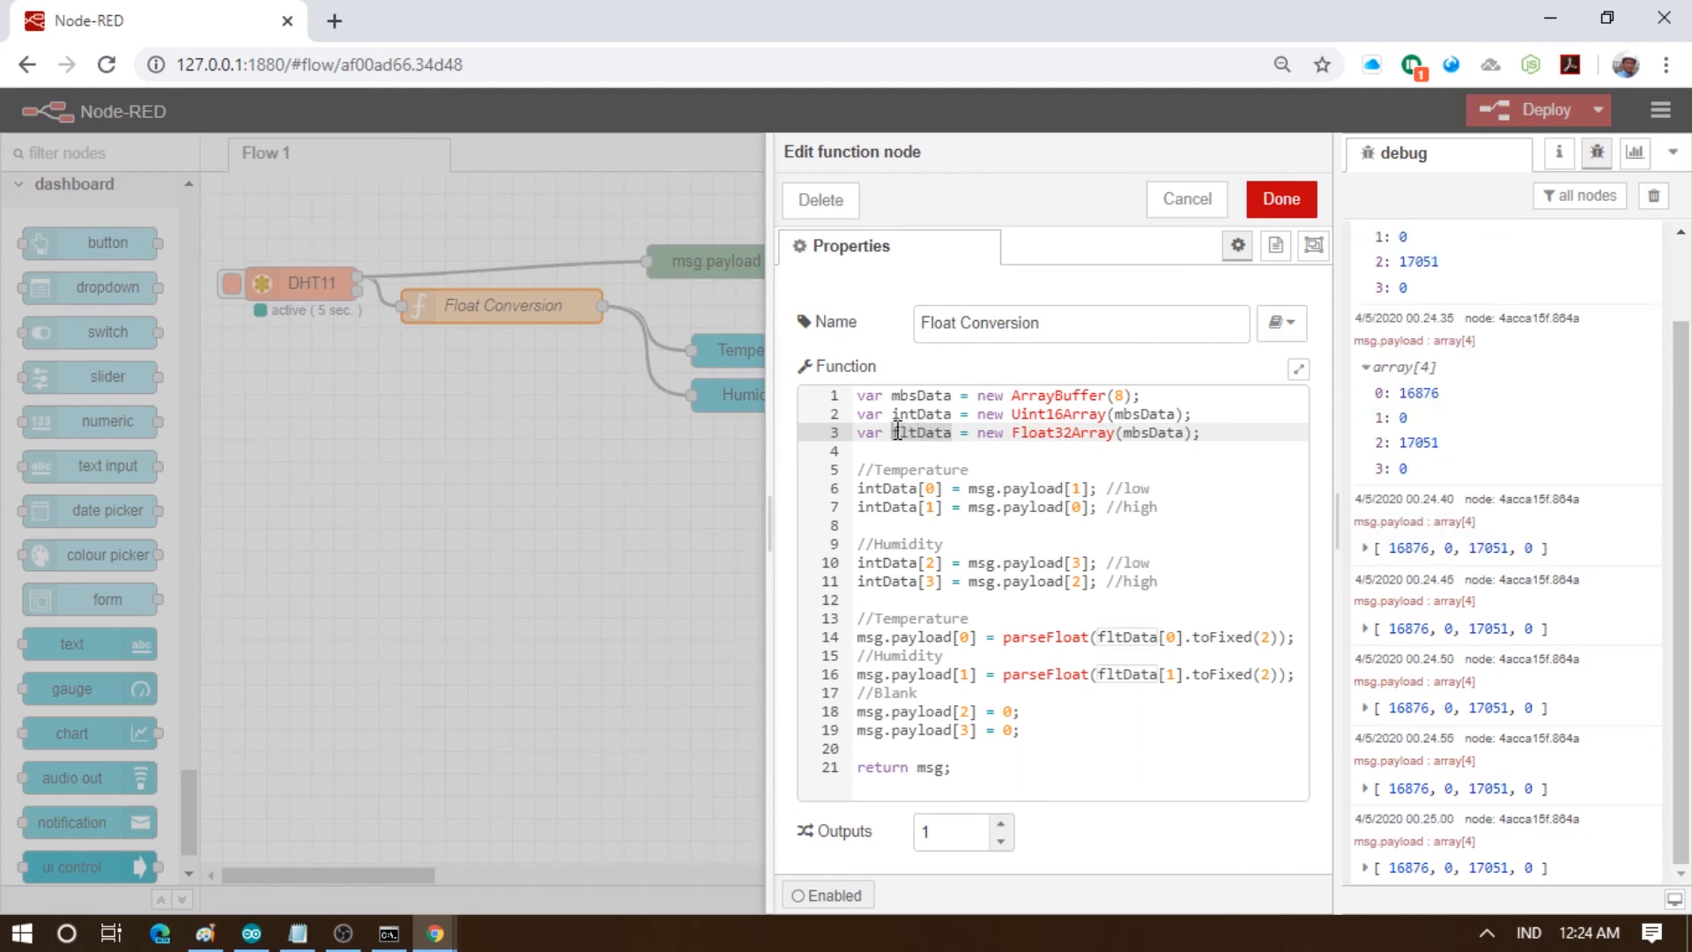
click(953, 472)
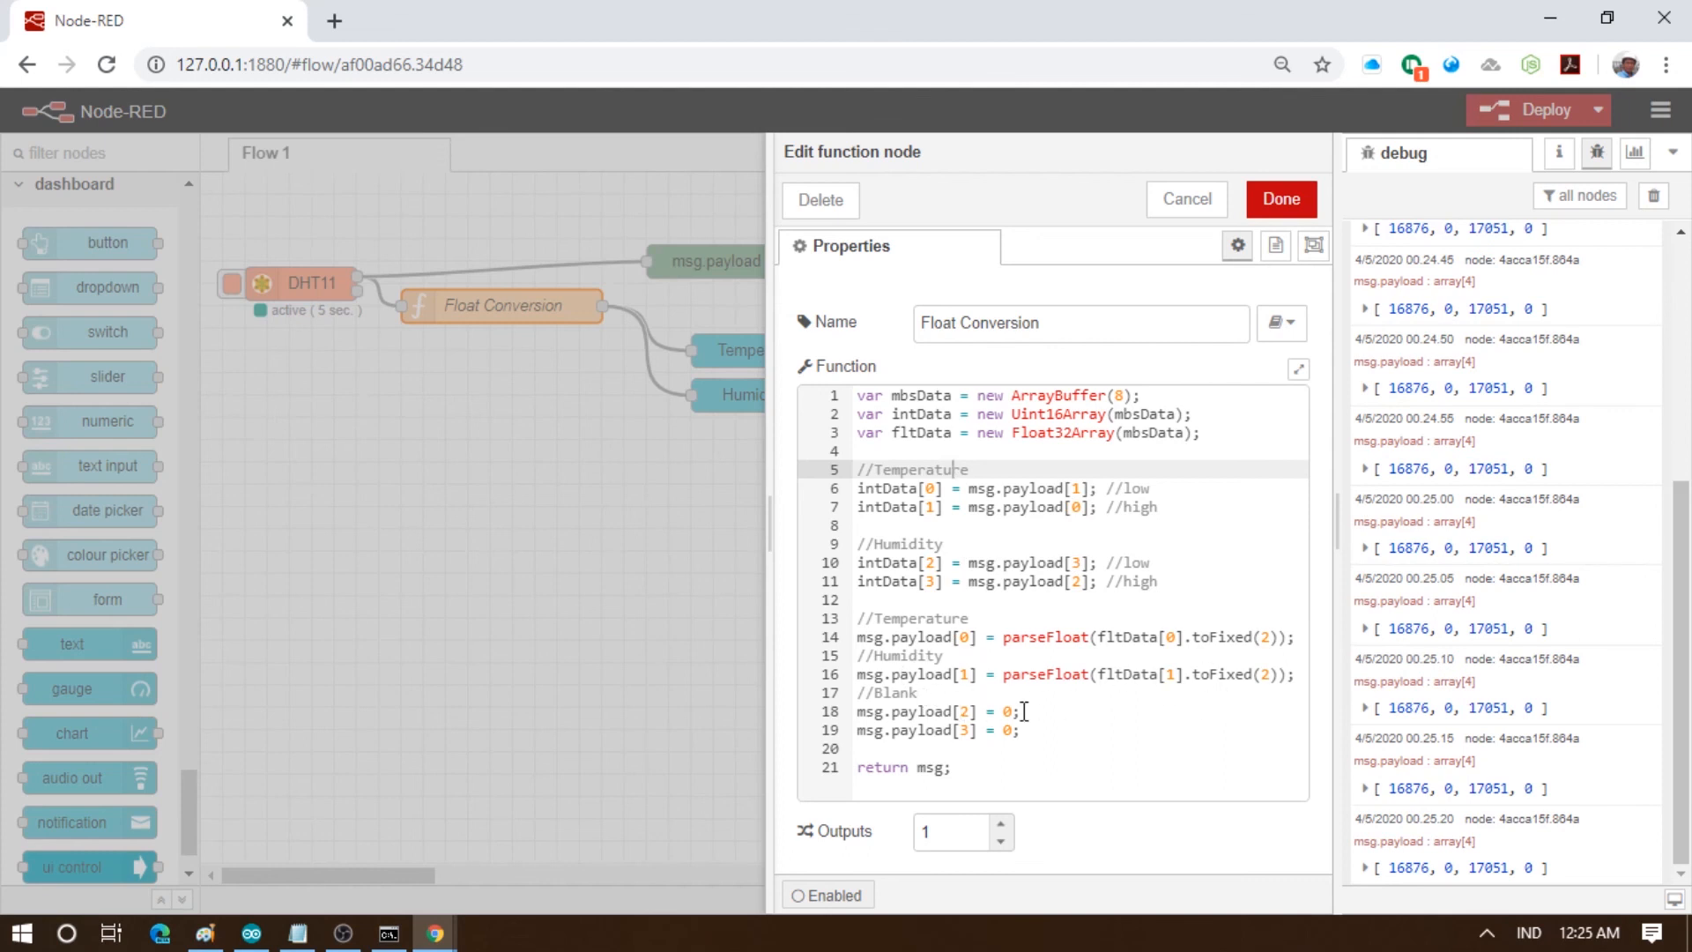
click(1181, 204)
Move the Temperature gauge node slightly up, open its settings and copy the "| number:1" filter from the gauge's node help
mouse_move(776, 354)
mouse_down()
mouse_move(760, 333)
mouse_move(775, 340)
mouse_up()
double_click(776, 333)
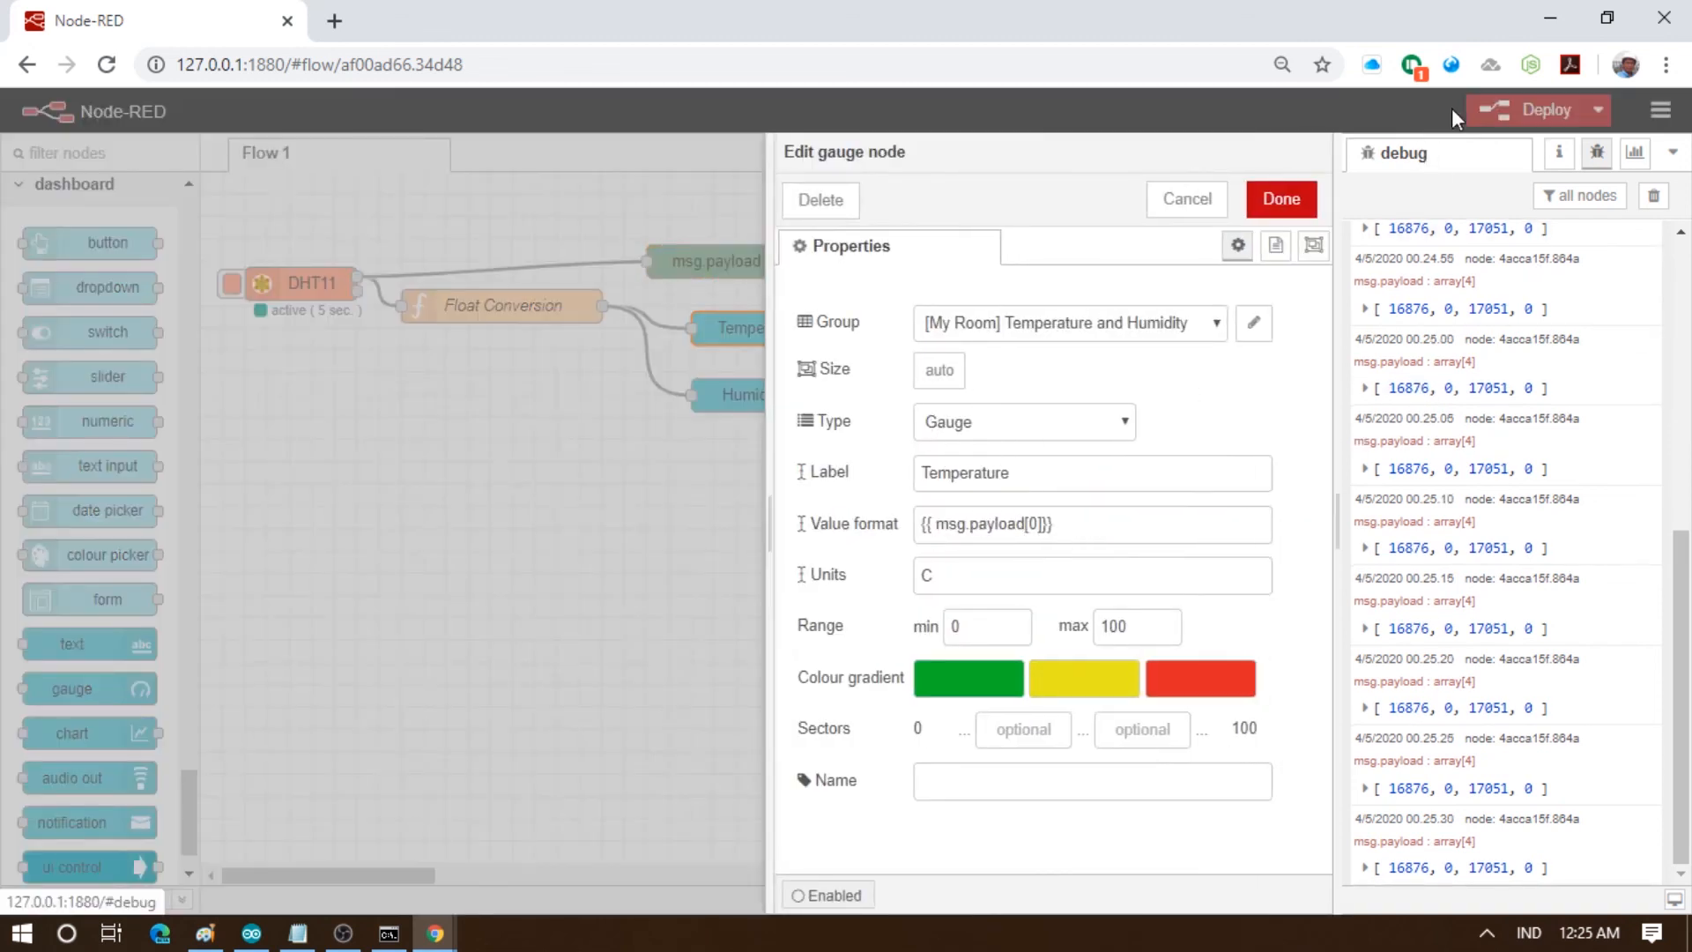
click(1559, 154)
scroll(1459, 577, down, 1)
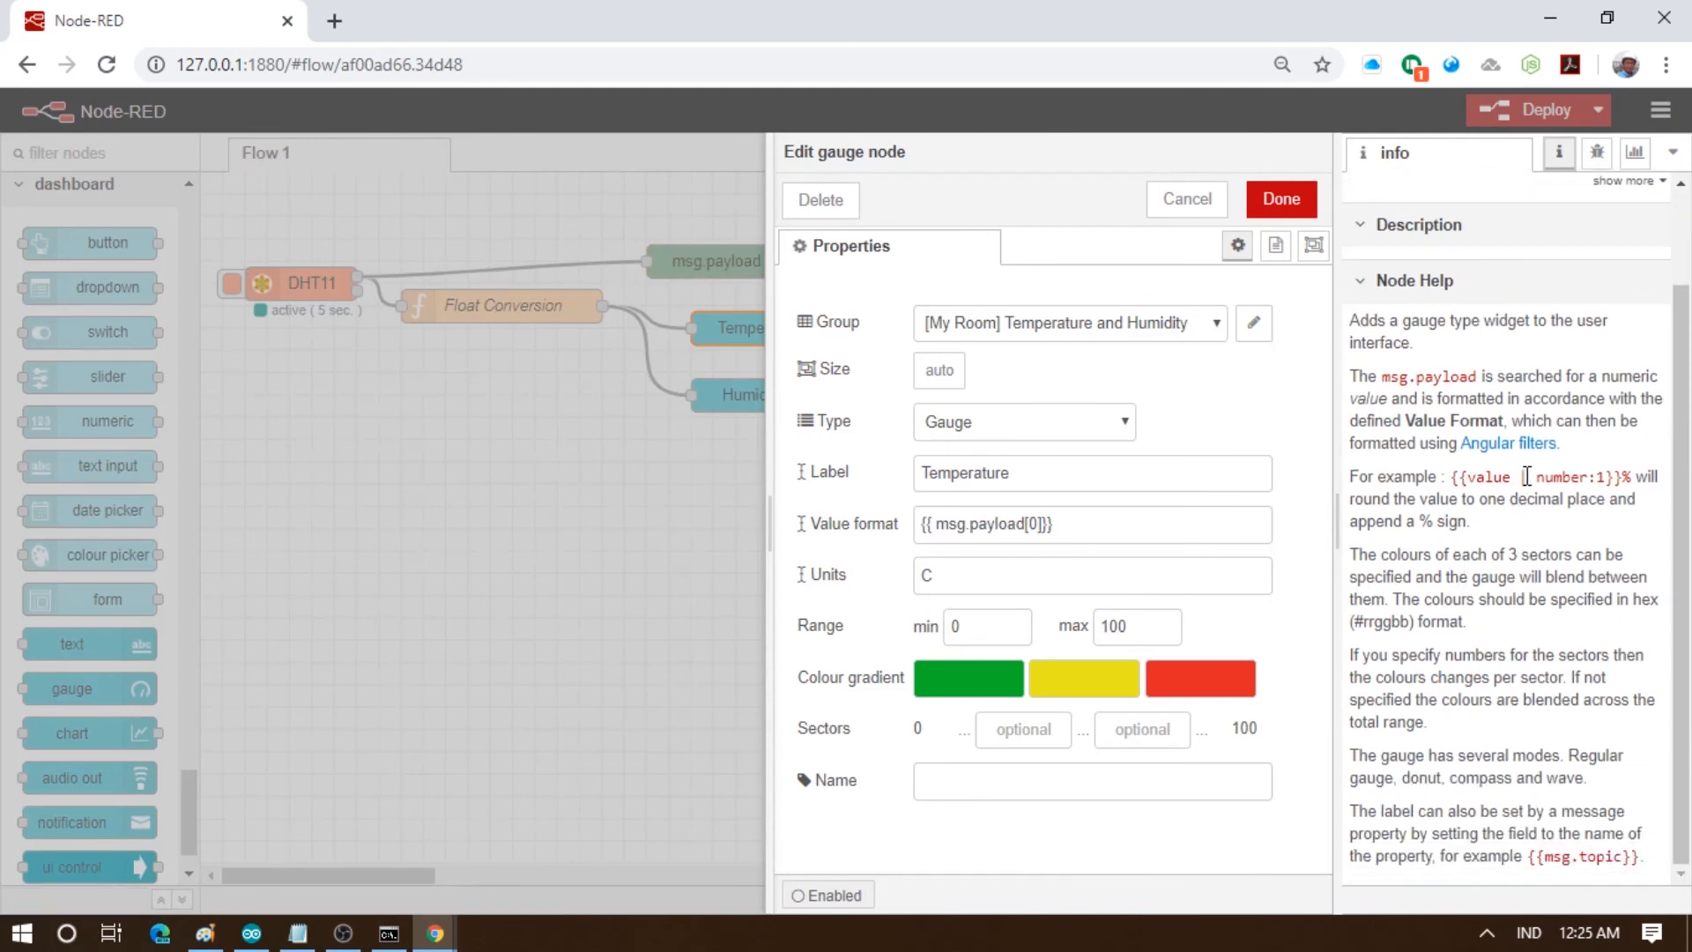
drag(1523, 477, 1610, 479)
key(ctrl+c)
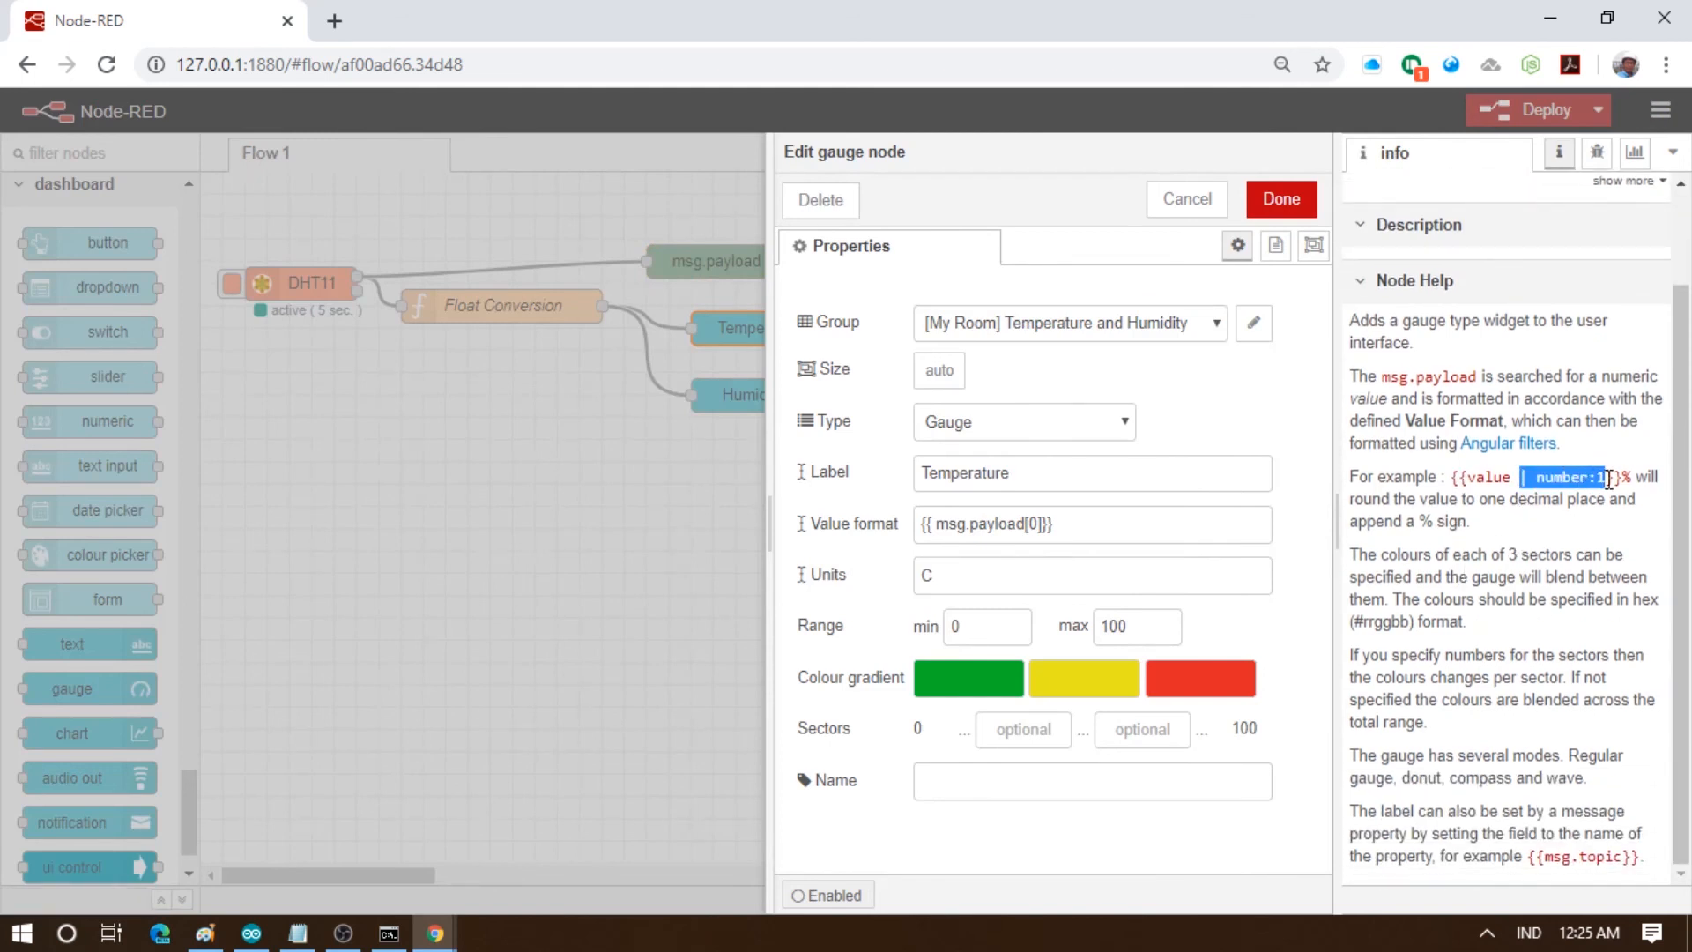
Set the Temperature gauge's value format to {{ msg.payload[0] | number:2}} and save the node
click(1046, 522)
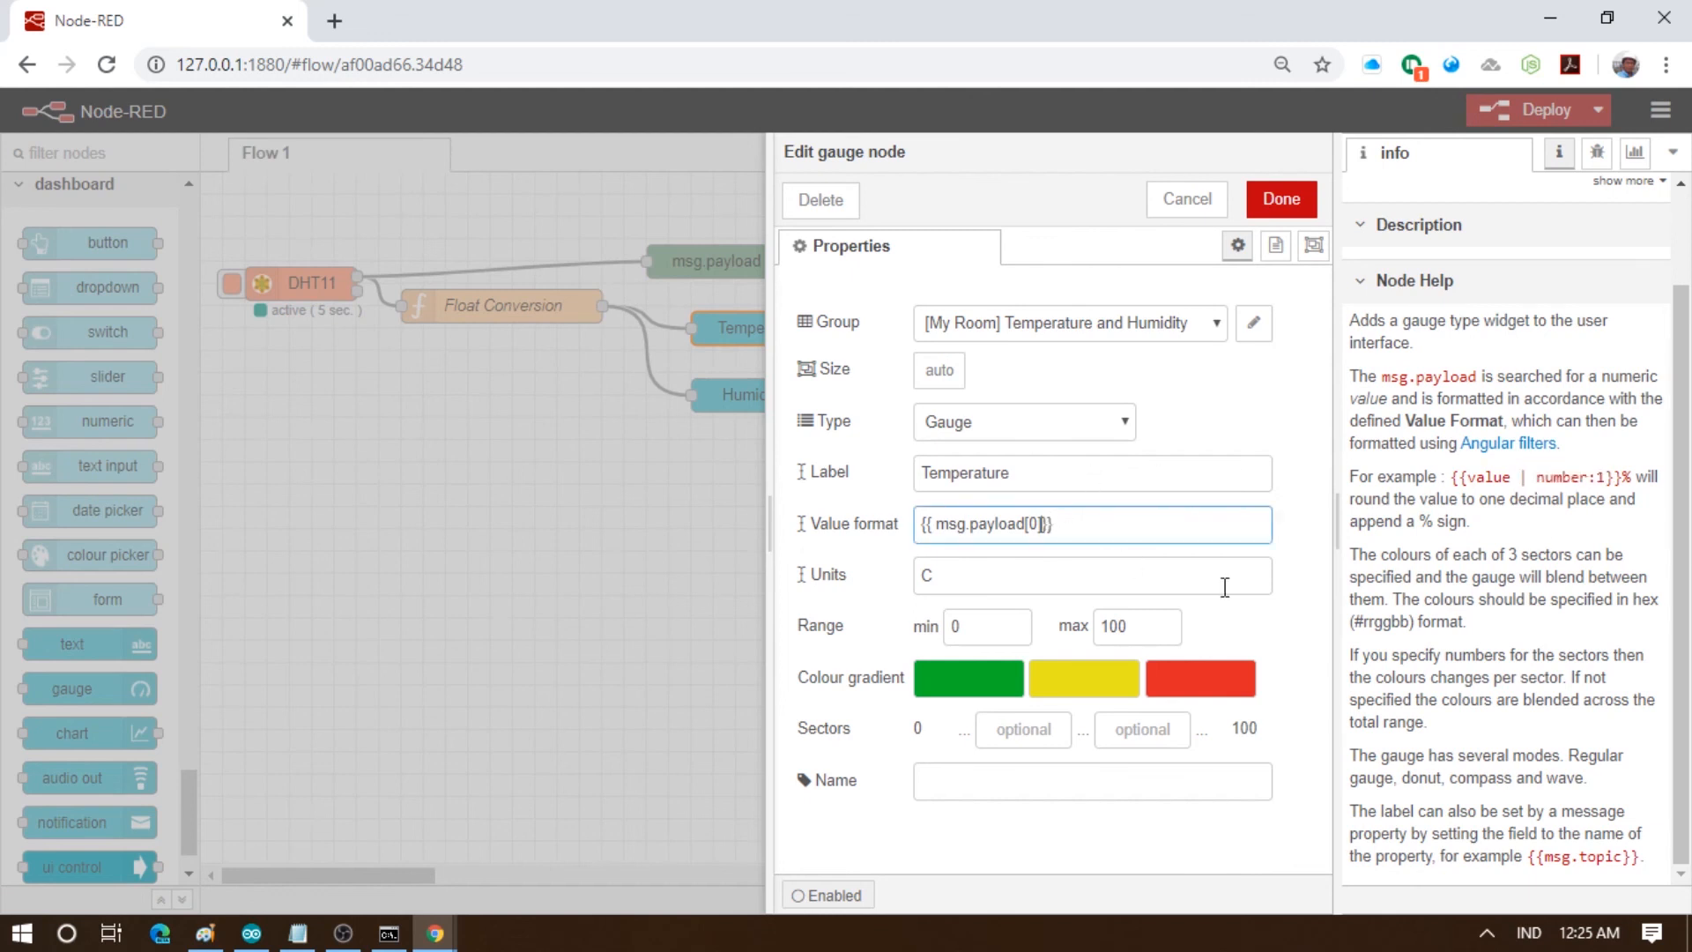
key(ctrl+v)
key(ctrl+shift+Right)
key(ctrl+shift+Right)
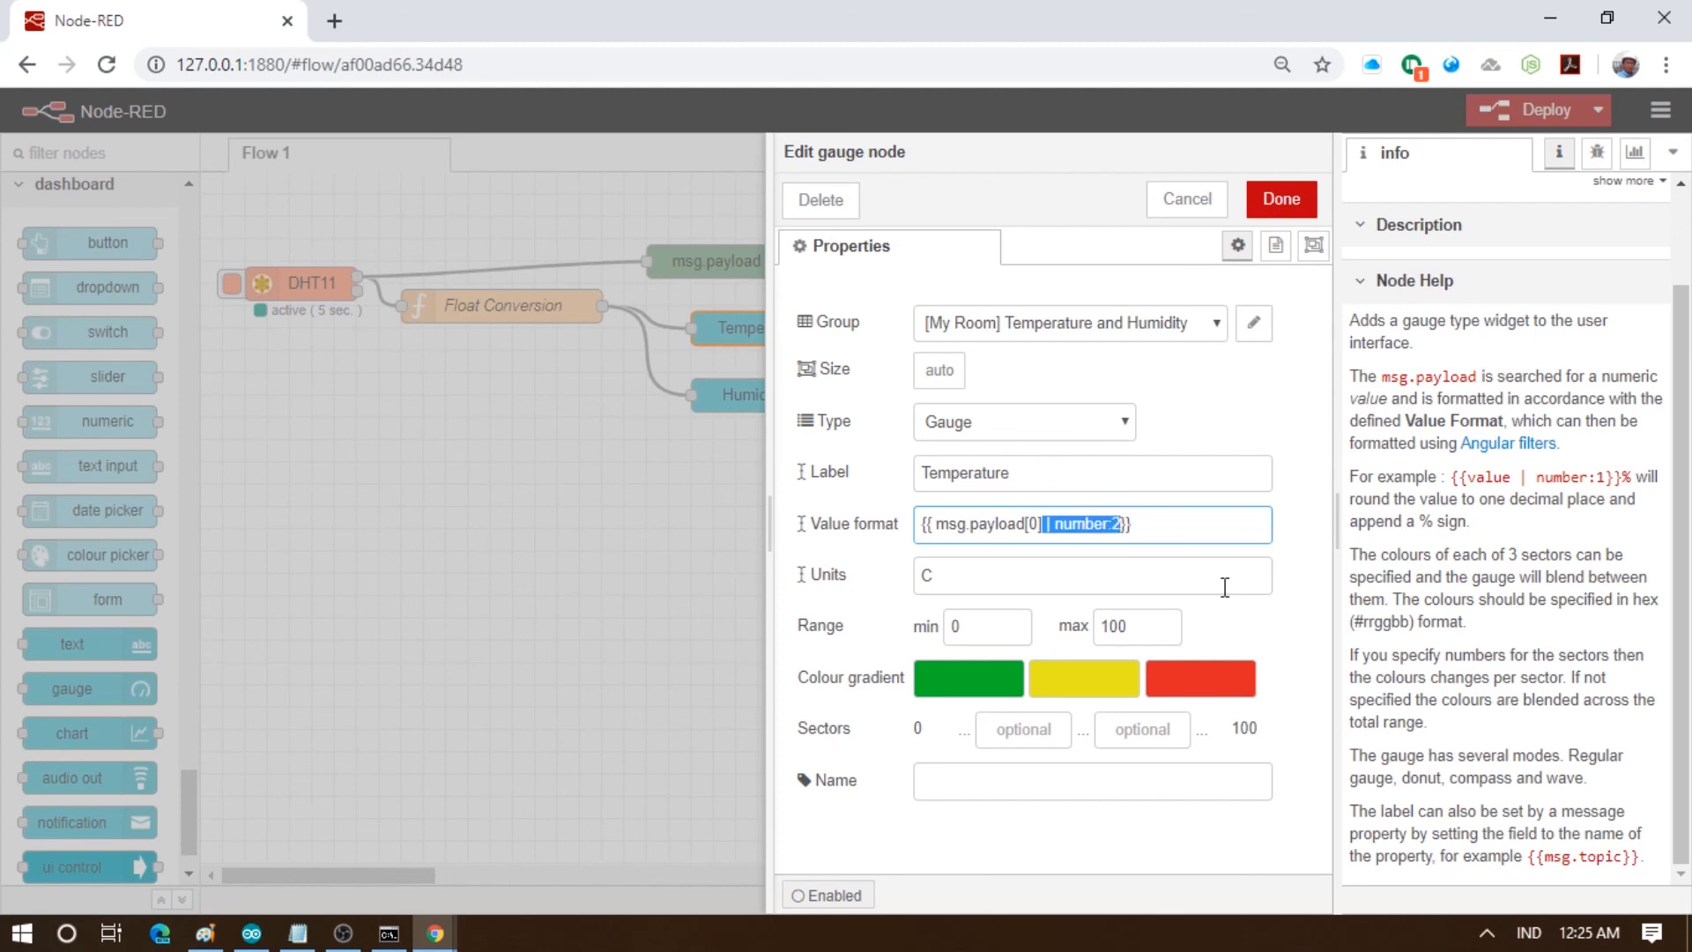
click(1283, 199)
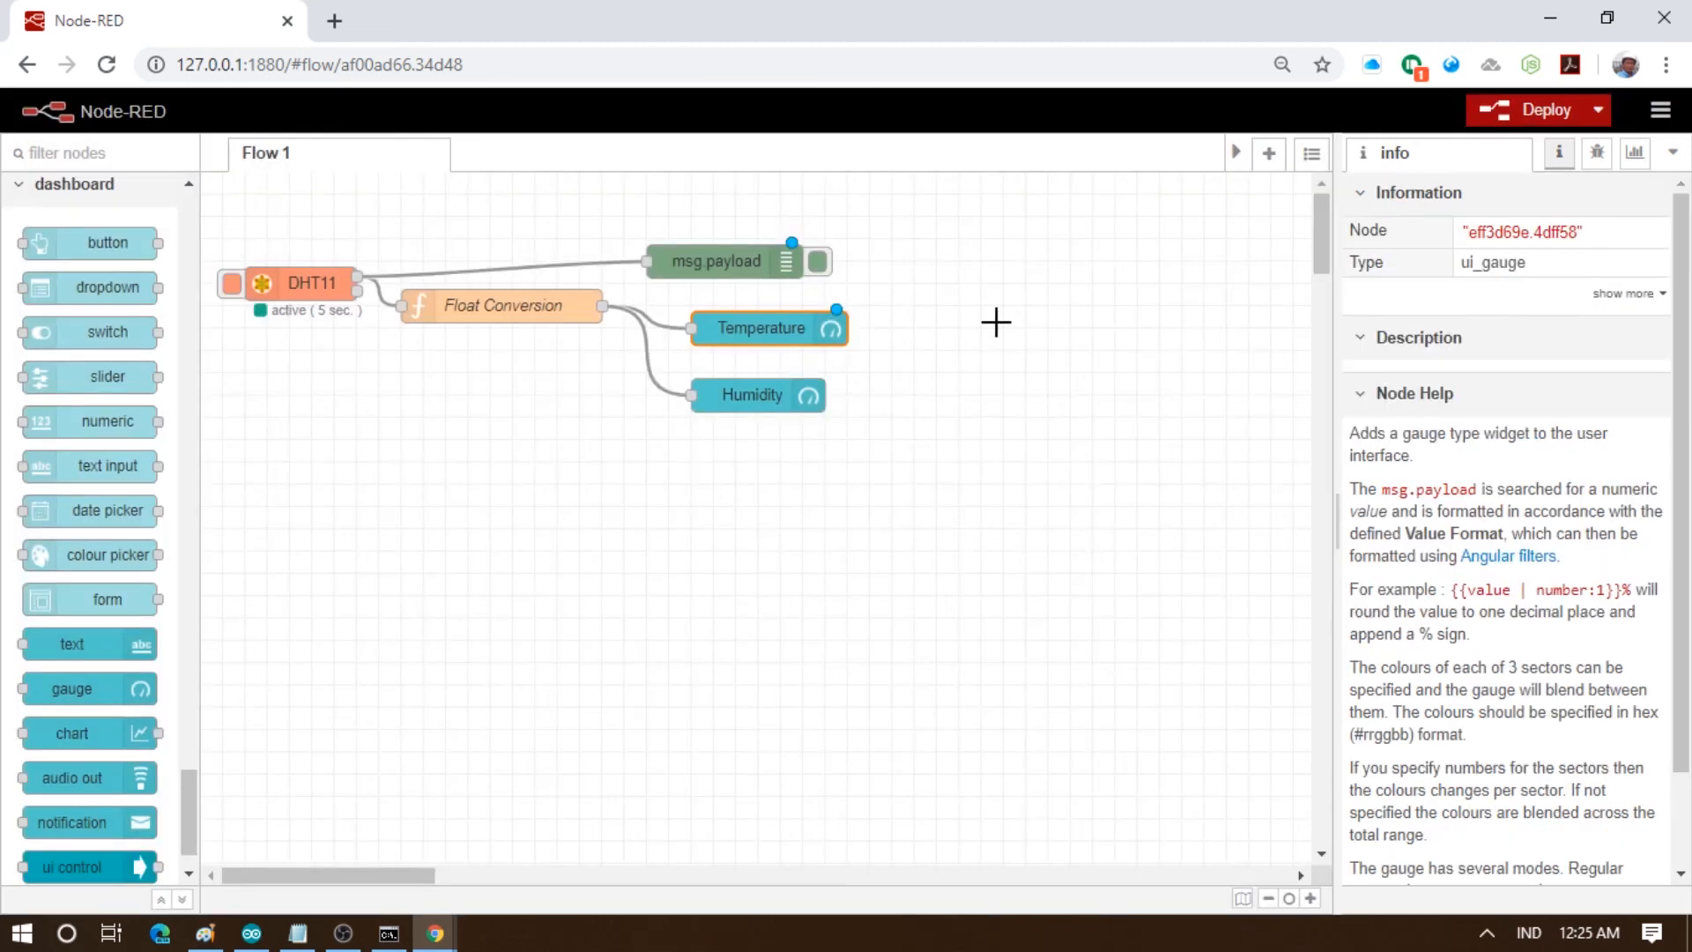
Append the "| number:2" filter to msg.payload[1] in the Humidity gauge's value format and save the node
double_click(744, 399)
click(1041, 524)
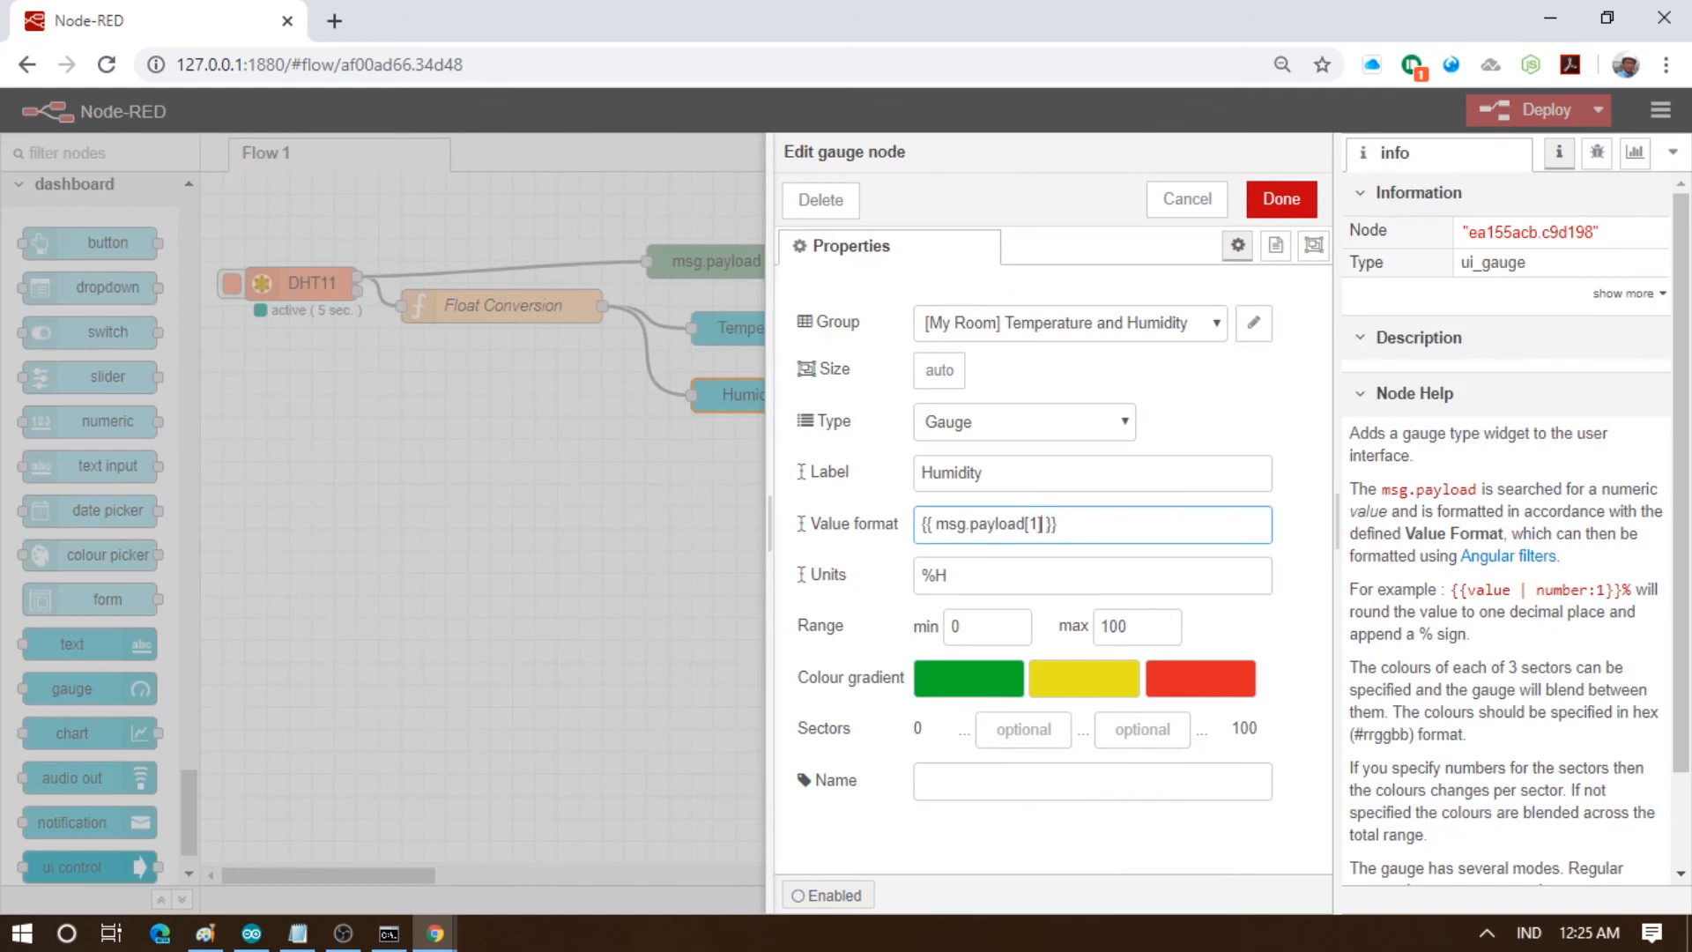
text(| number:2)
click(1303, 196)
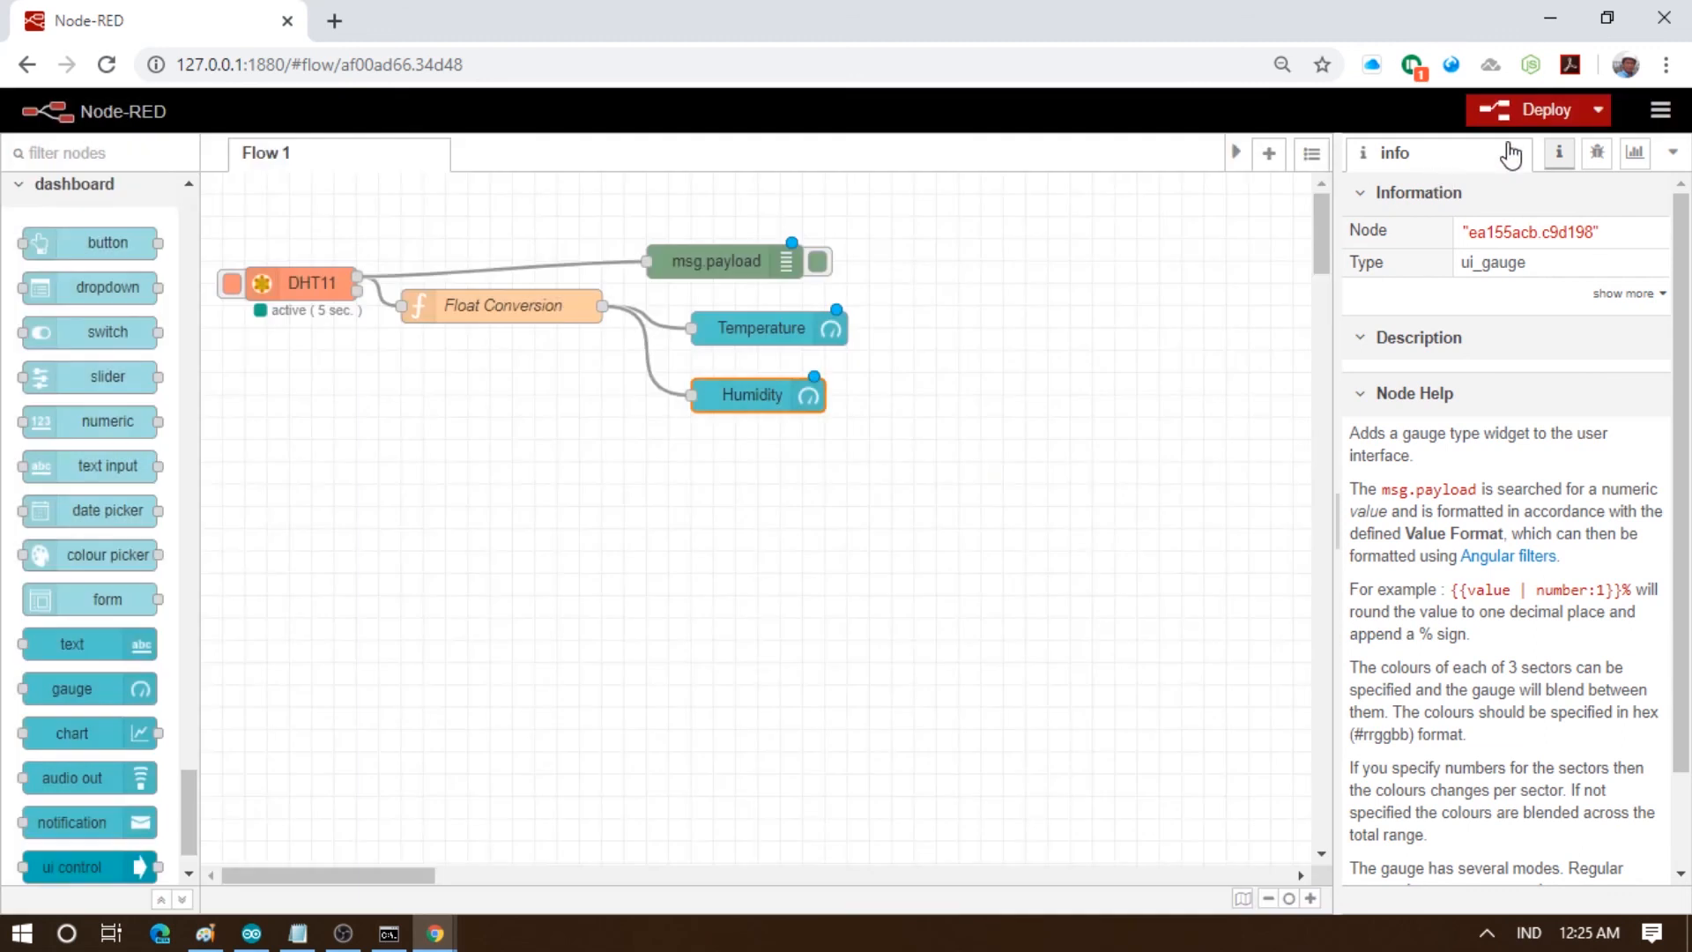
Deploy the updated flow and open the Node-RED Dashboard window to check the Temperature and Humidity gauges
click(1522, 111)
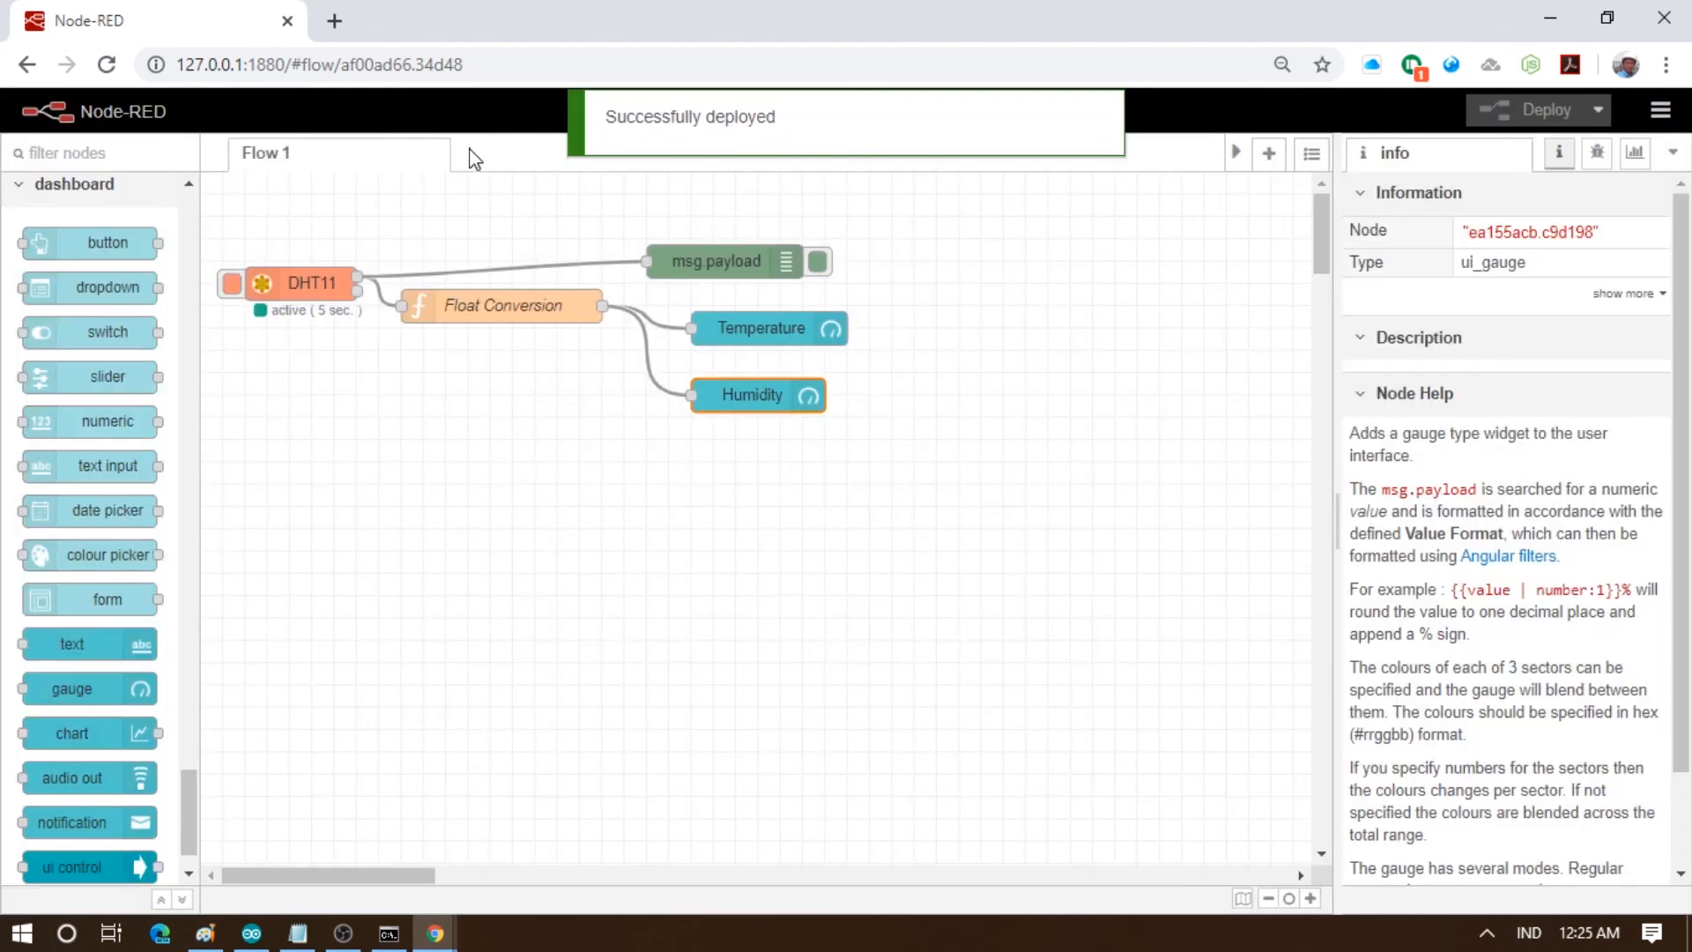
click(439, 932)
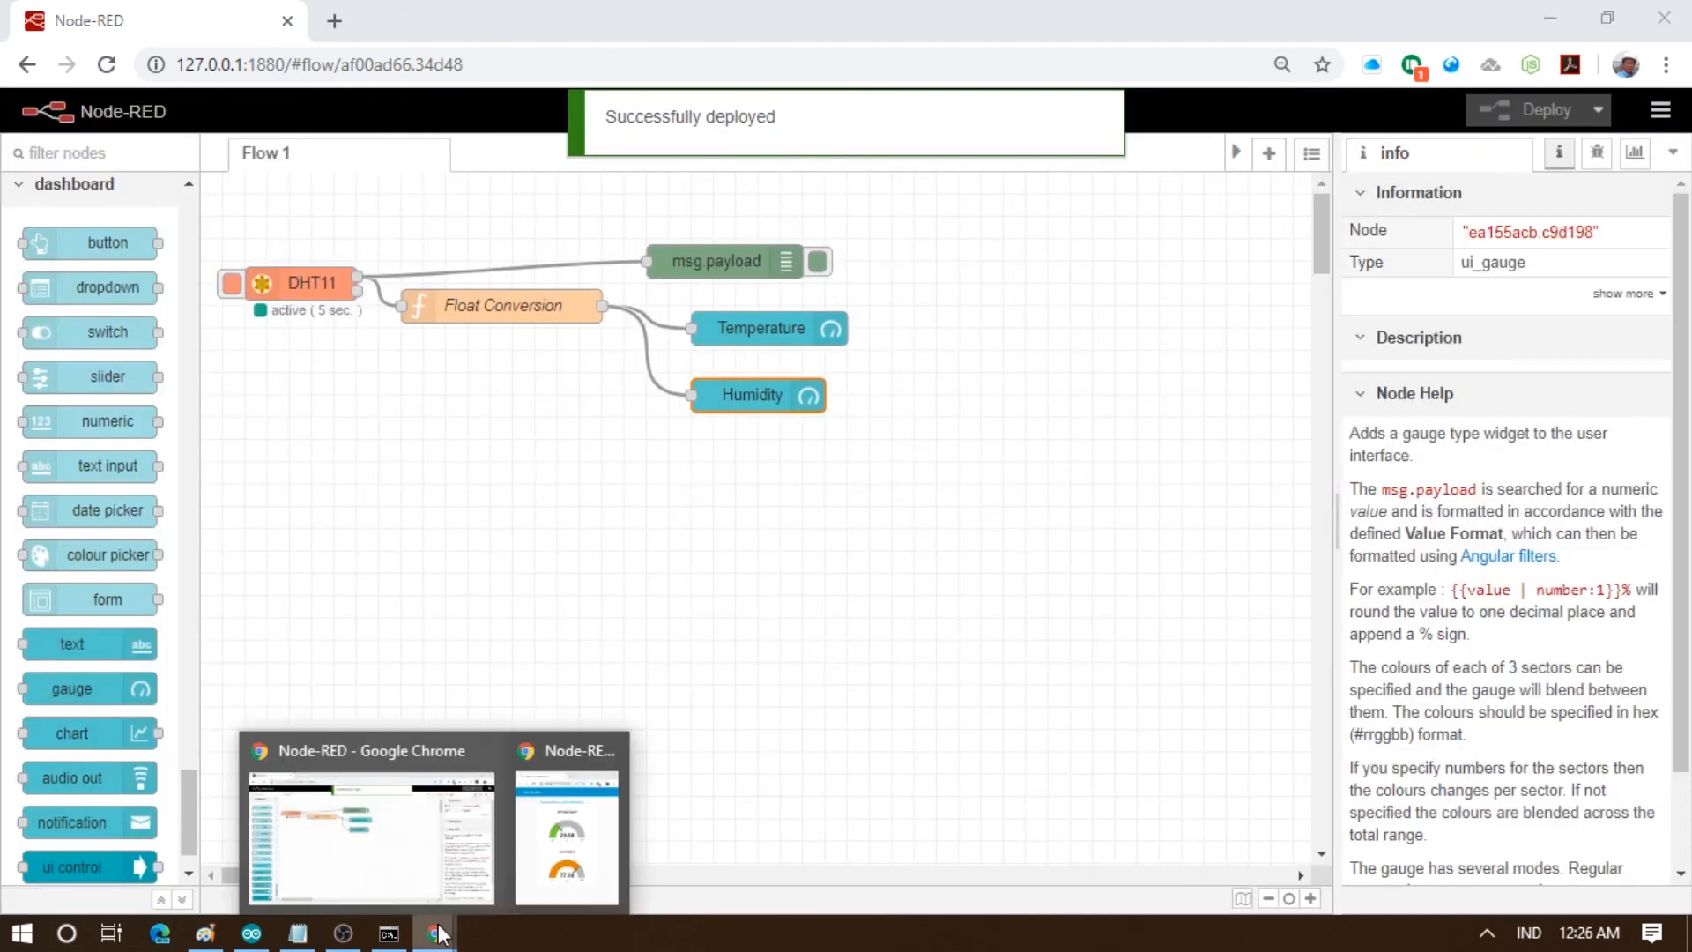
click(567, 838)
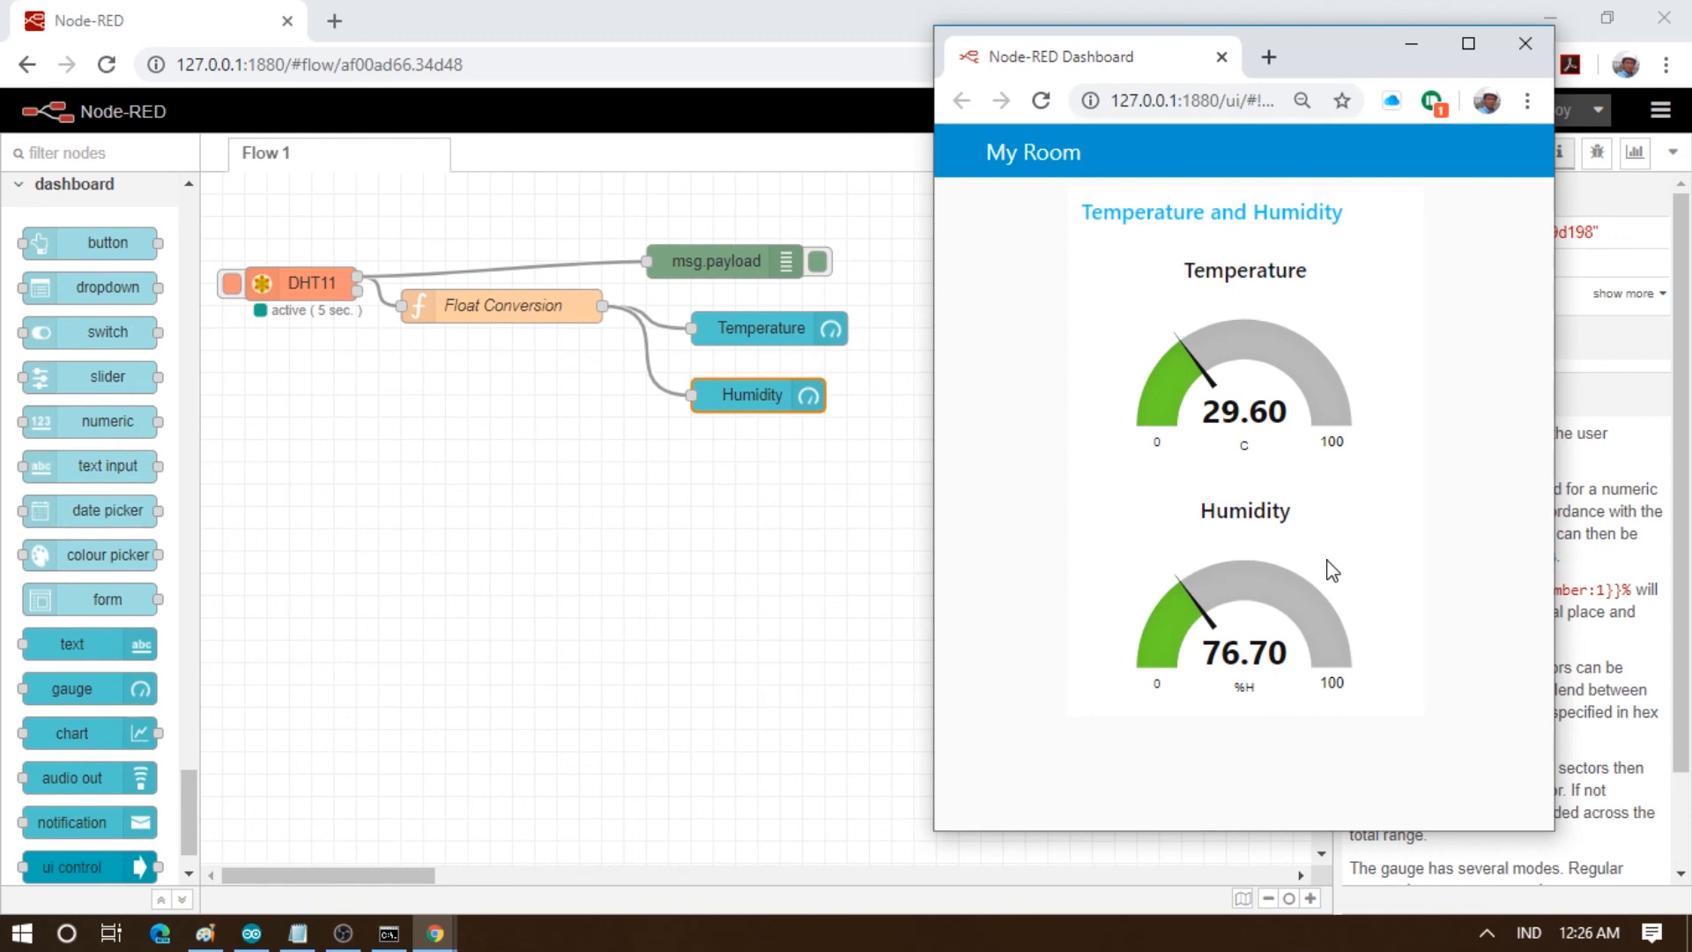
Review the Thumb2 wiring diagram in Paint and the ModbusTCPDHT sketch in Arduino, and return to the Node-RED Dashboard gauges
click(241, 938)
click(240, 936)
click(205, 934)
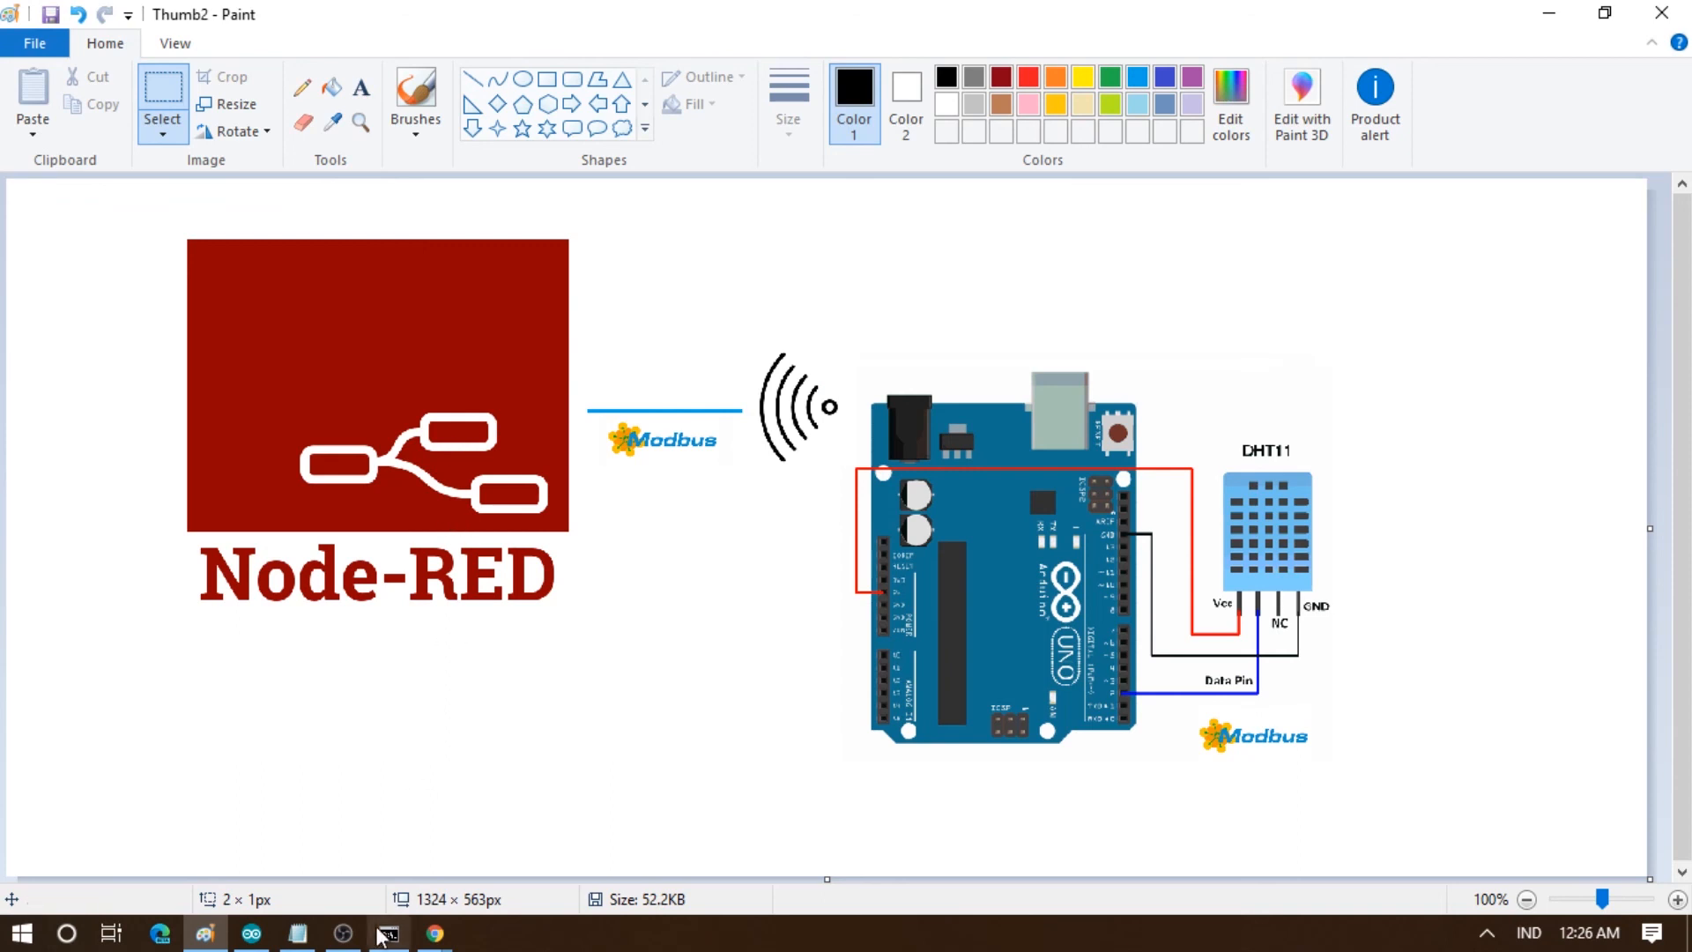
click(454, 921)
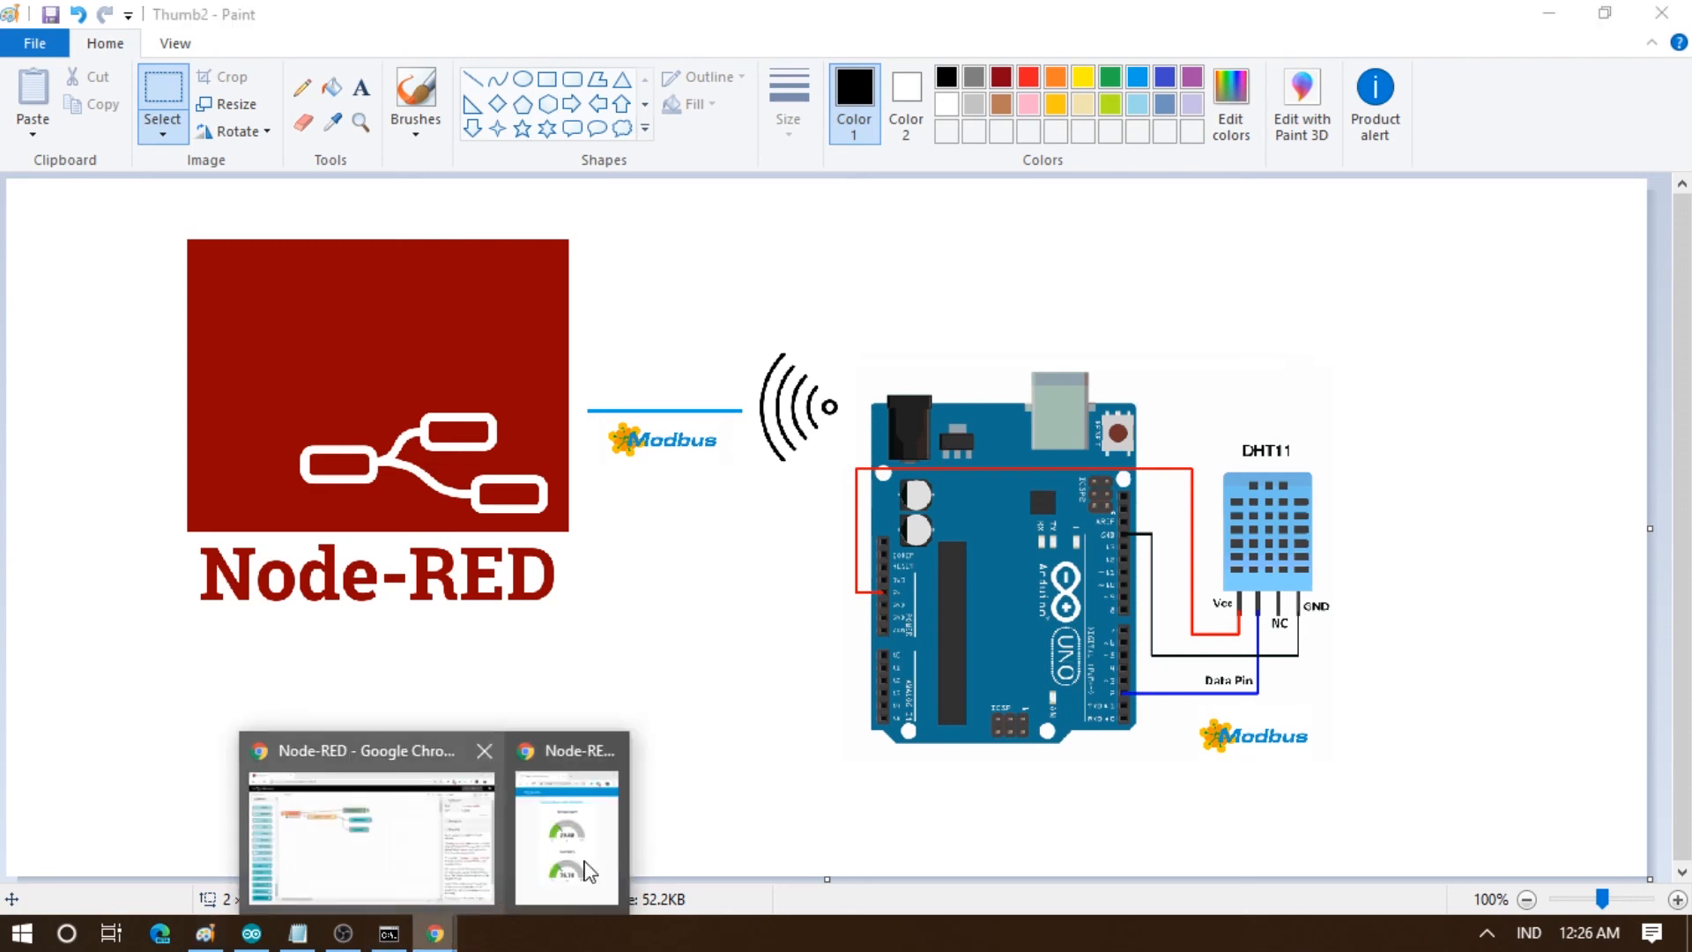
click(583, 862)
click(251, 933)
click(435, 936)
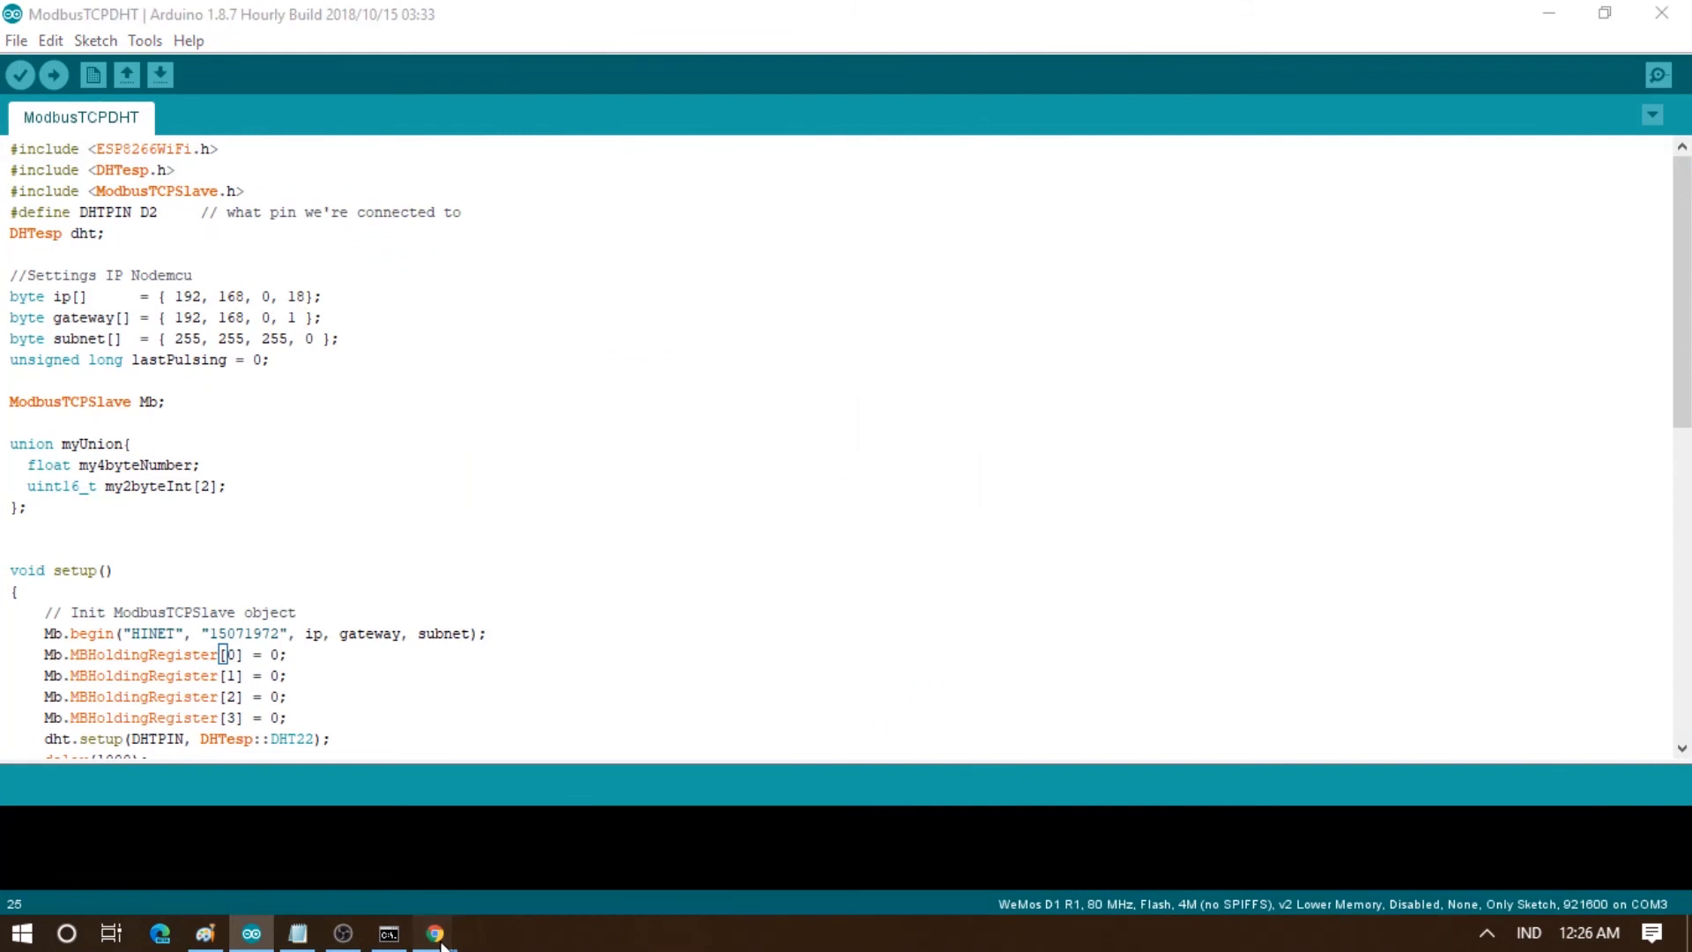
click(545, 870)
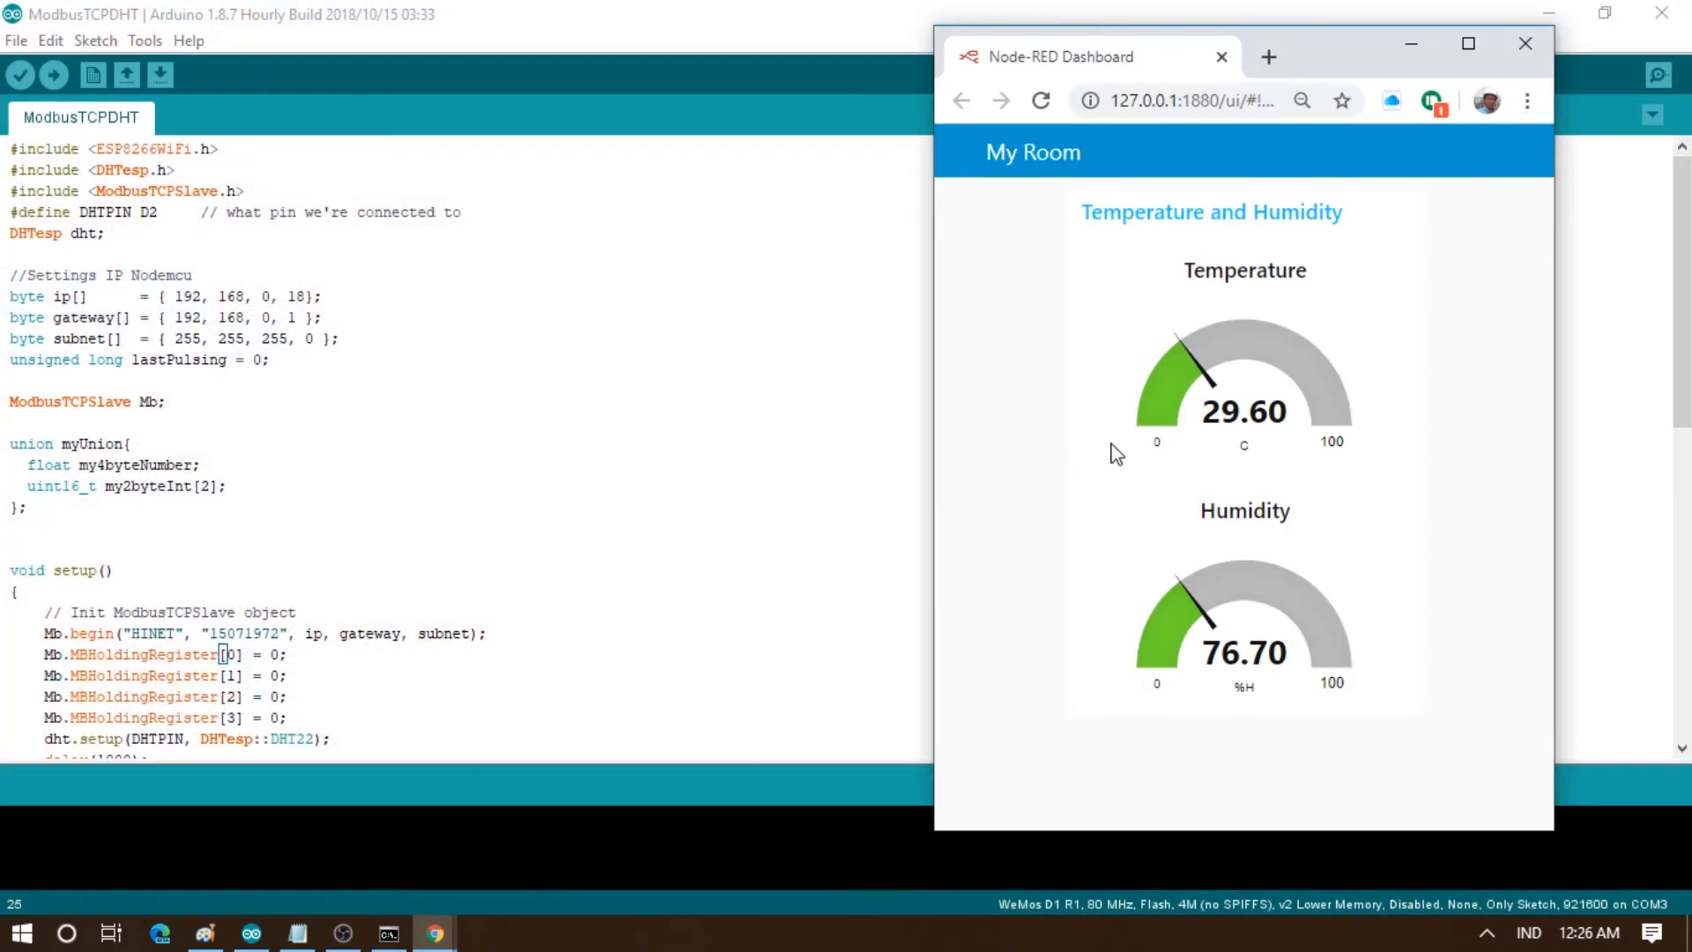